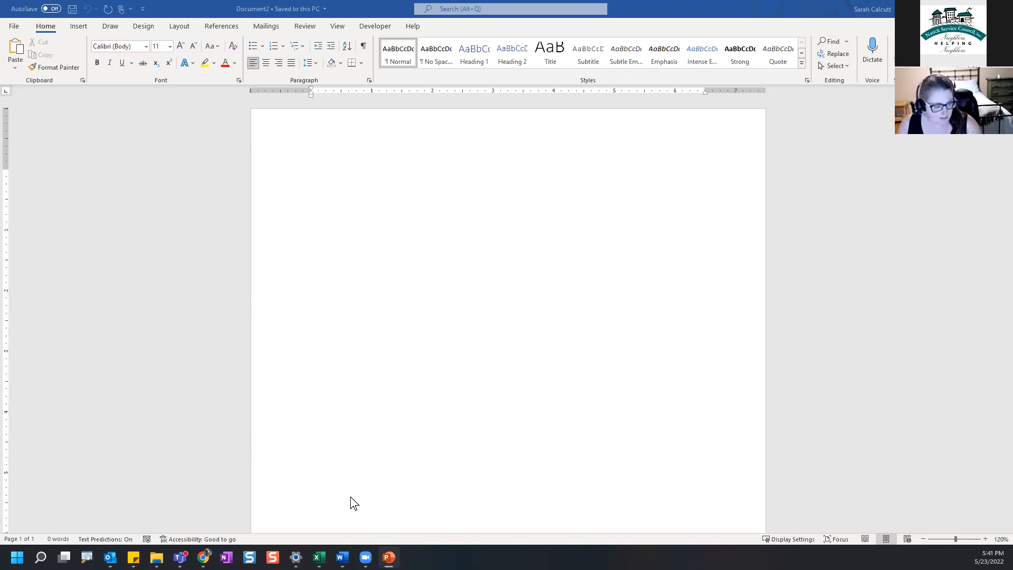
mouse_move(344, 488)
left_mouse_down()
mouse_move(337, 538)
mouse_move(355, 530)
left_mouse_up()
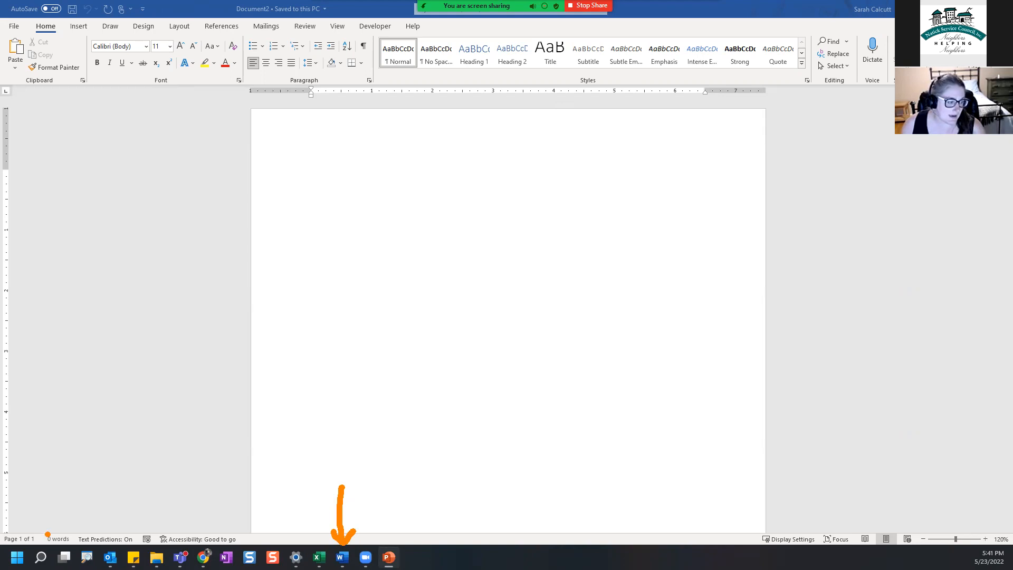
mouse_move(38, 542)
left_mouse_down()
mouse_move(24, 557)
mouse_move(53, 567)
mouse_move(38, 545)
left_mouse_up()
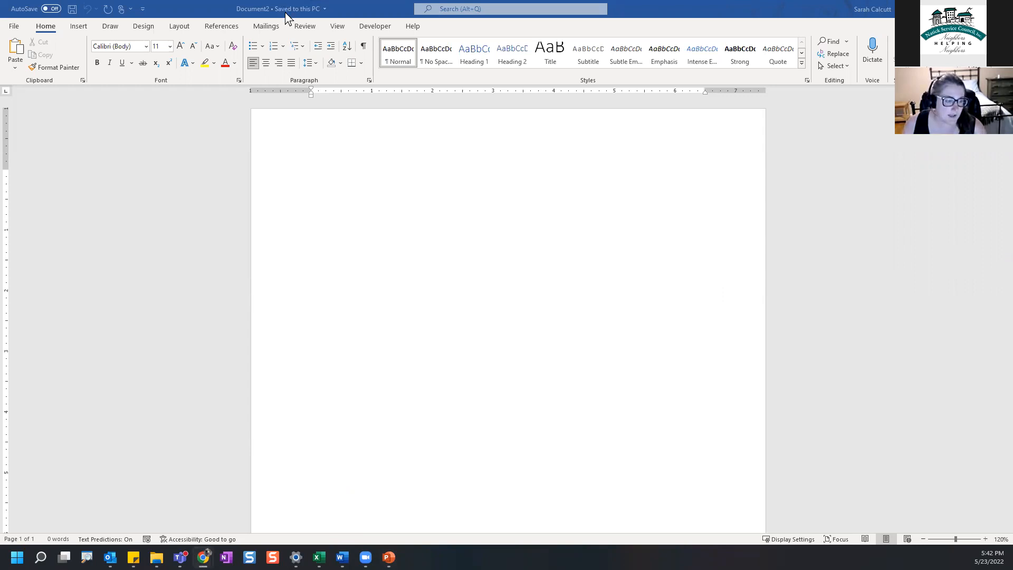
key("alt+Tab")
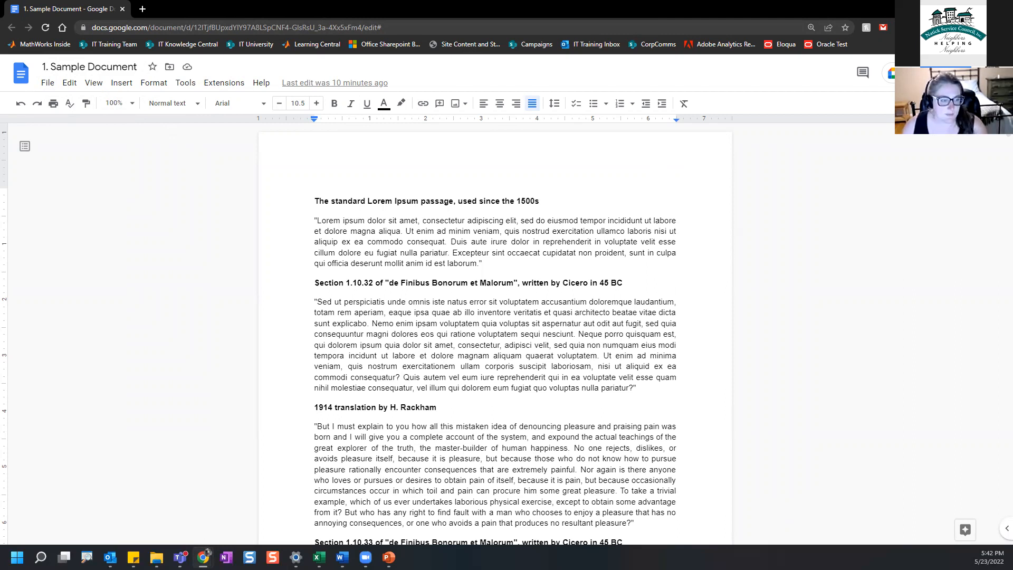
left_click(952, 9)
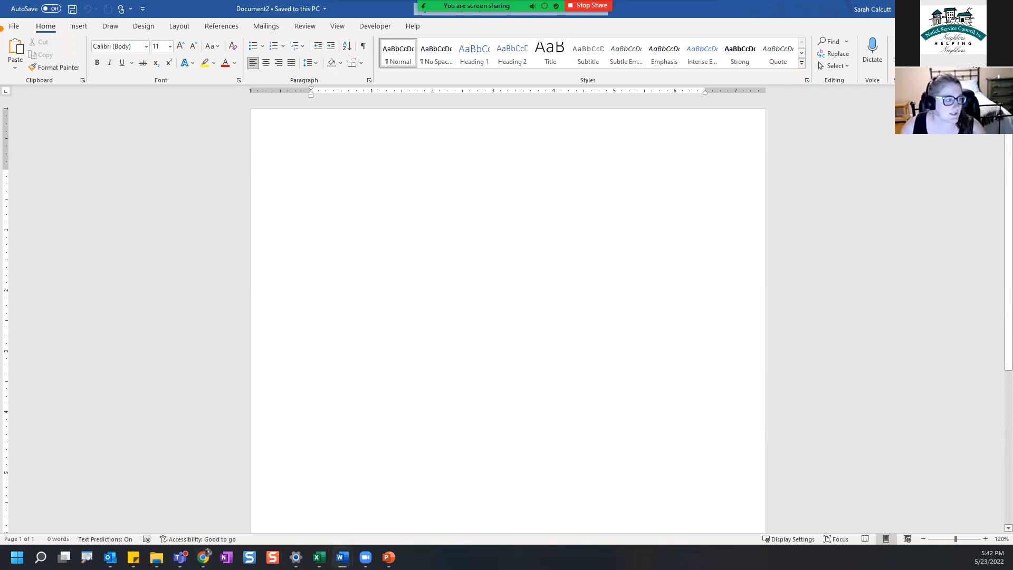
mouse_move(1, 19)
left_mouse_down()
mouse_move(618, 82)
mouse_move(1011, 88)
left_mouse_up()
mouse_move(410, 263)
left_mouse_down()
mouse_move(407, 160)
mouse_move(371, 124)
mouse_move(462, 122)
left_mouse_up()
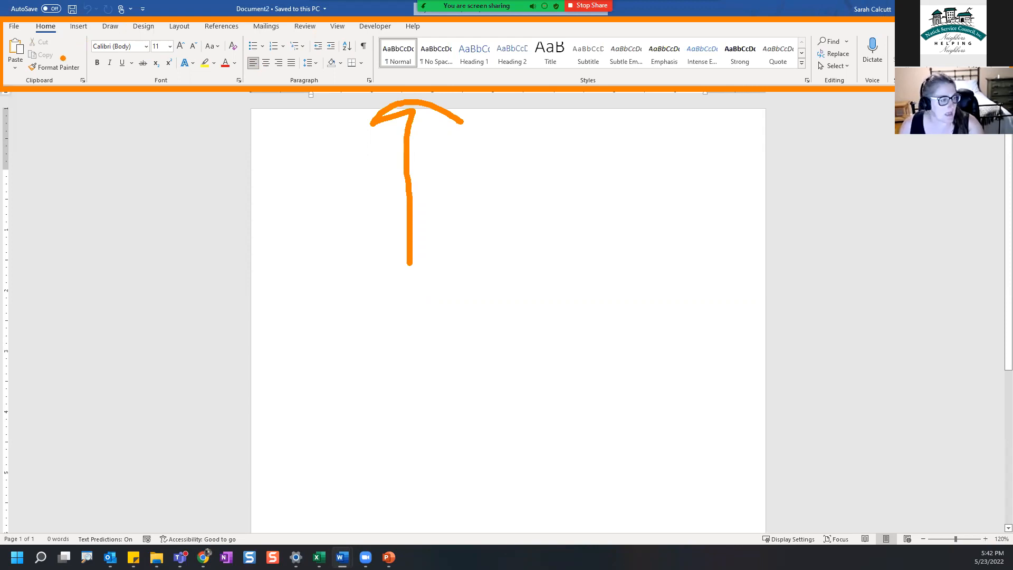
key("Escape")
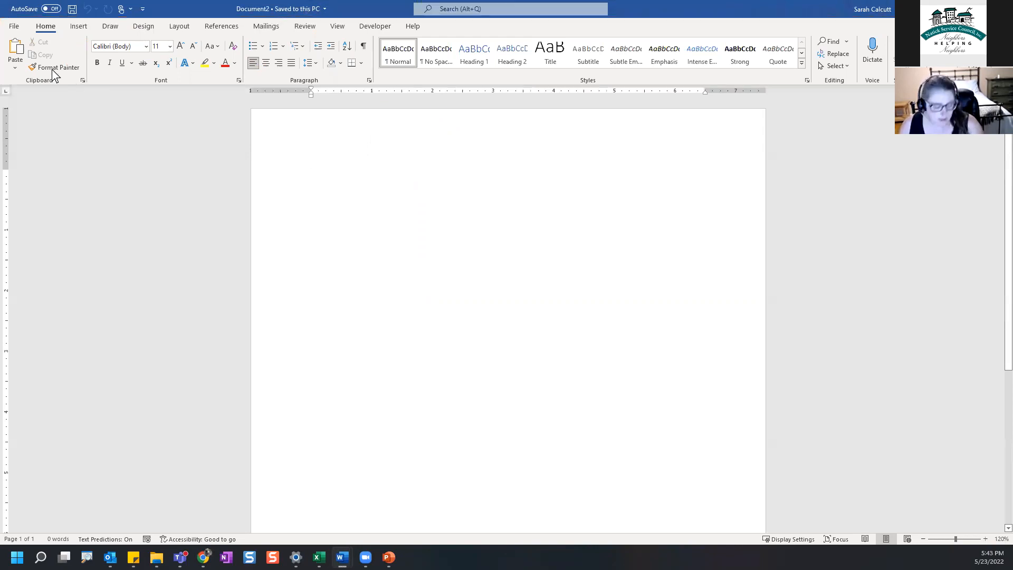
mouse_move(76, 87)
left_mouse_down()
mouse_move(77, 33)
mouse_move(88, 38)
left_mouse_up()
mouse_move(117, 88)
left_mouse_down()
mouse_move(107, 36)
mouse_move(99, 41)
mouse_move(113, 40)
mouse_move(151, 95)
left_mouse_up()
mouse_move(141, 34)
left_mouse_down()
mouse_move(135, 43)
mouse_move(151, 40)
left_mouse_up()
left_click(62, 55)
key("Escape")
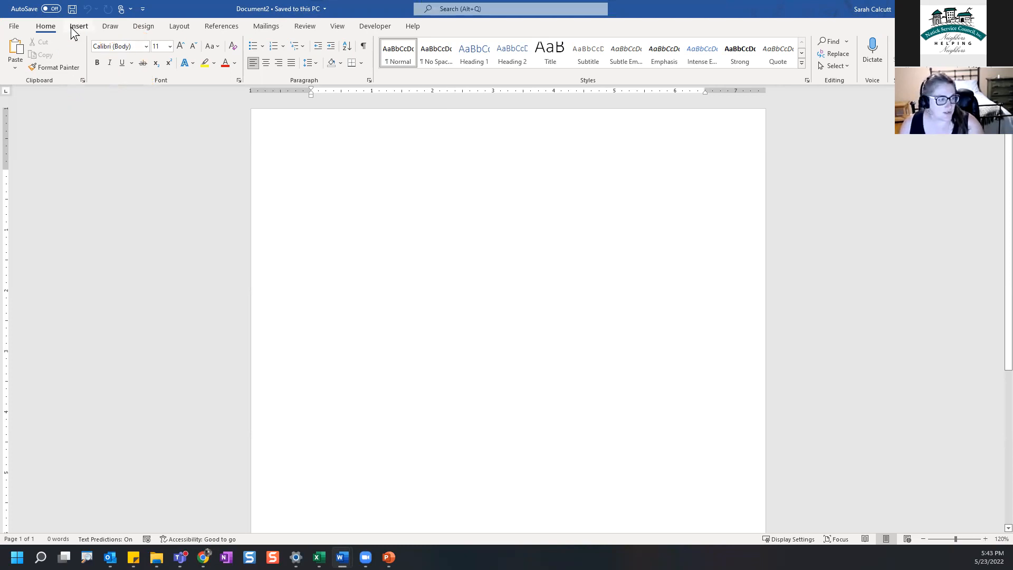
left_click(77, 27)
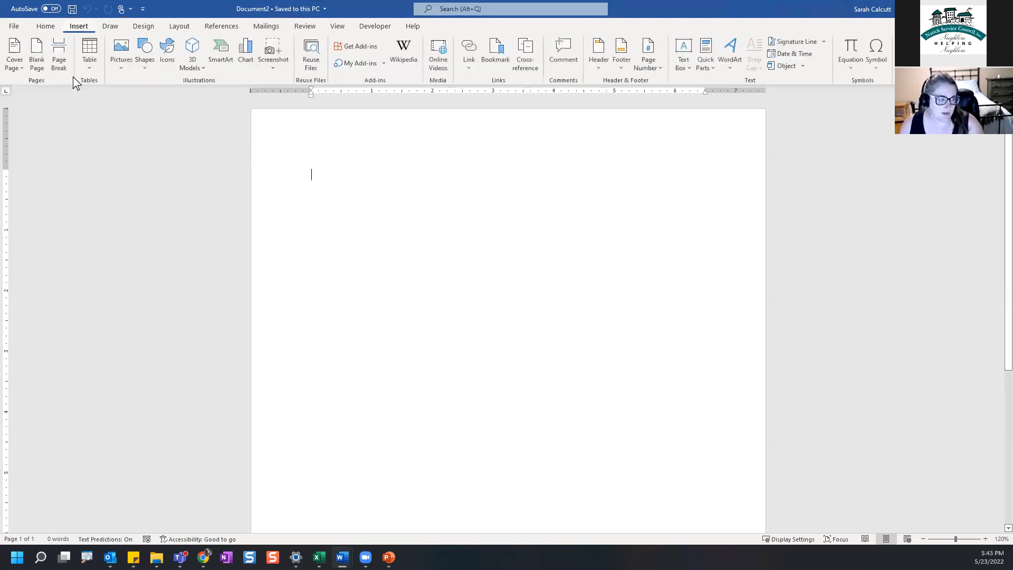
left_click(113, 27)
left_click(152, 27)
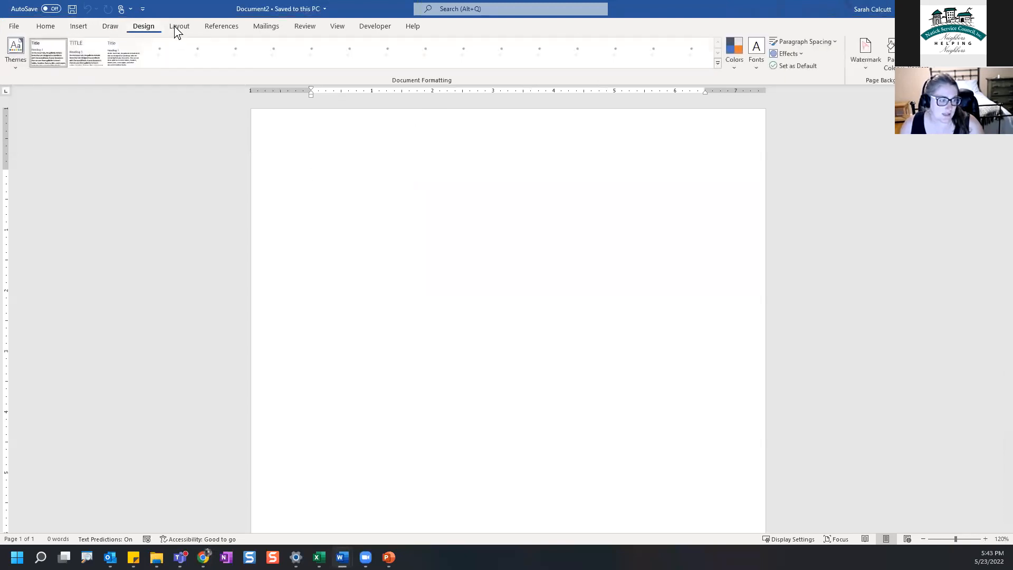
left_click(175, 26)
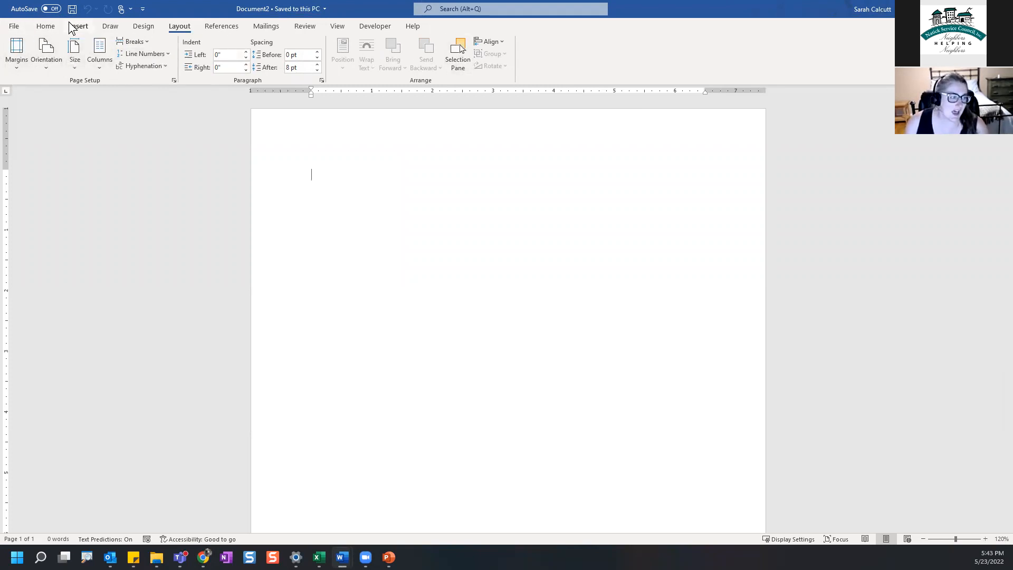
left_click(52, 27)
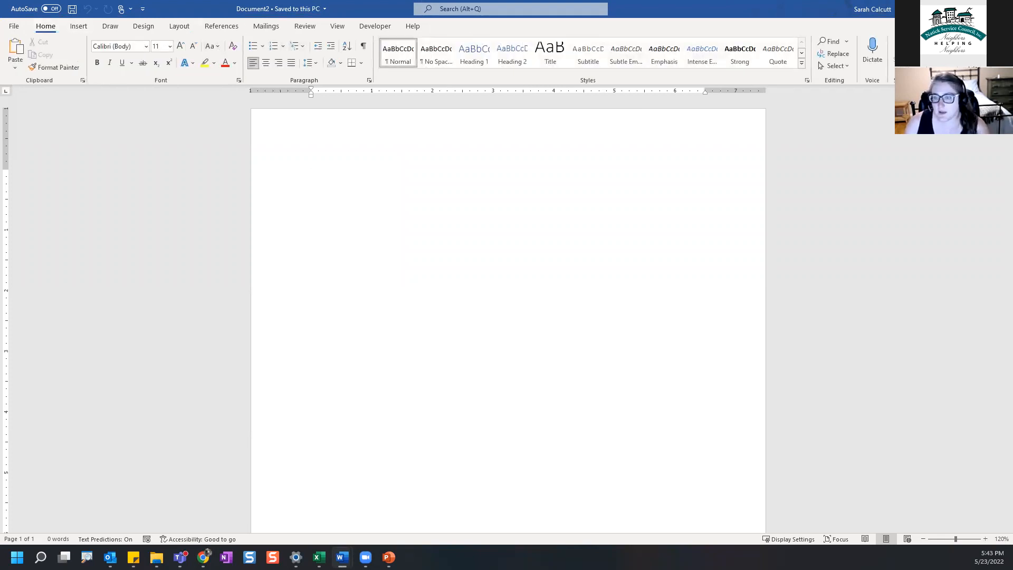
left_click_drag(183, 1, 179, 20)
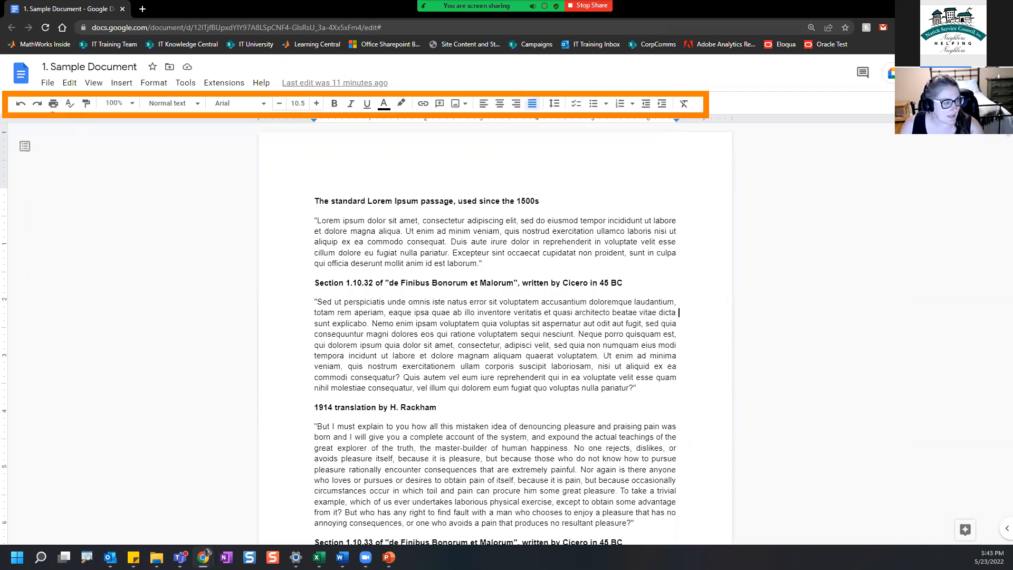
left_click_drag(118, 70, 190, 74)
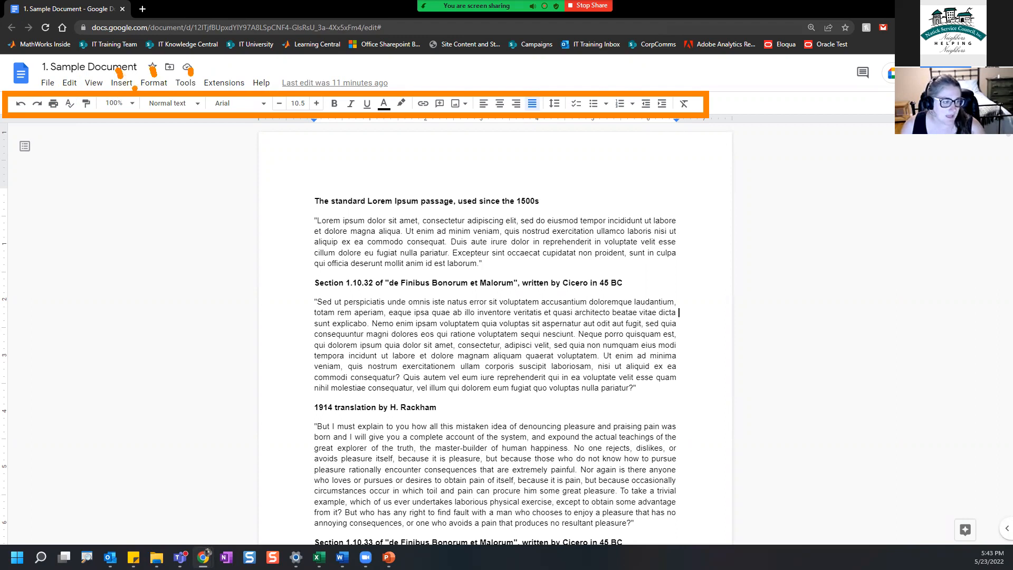
left_click(120, 83)
left_click(121, 85)
Step: Search the Google Docs commands for "marg", and close the search without choosing a result
left_click(260, 85)
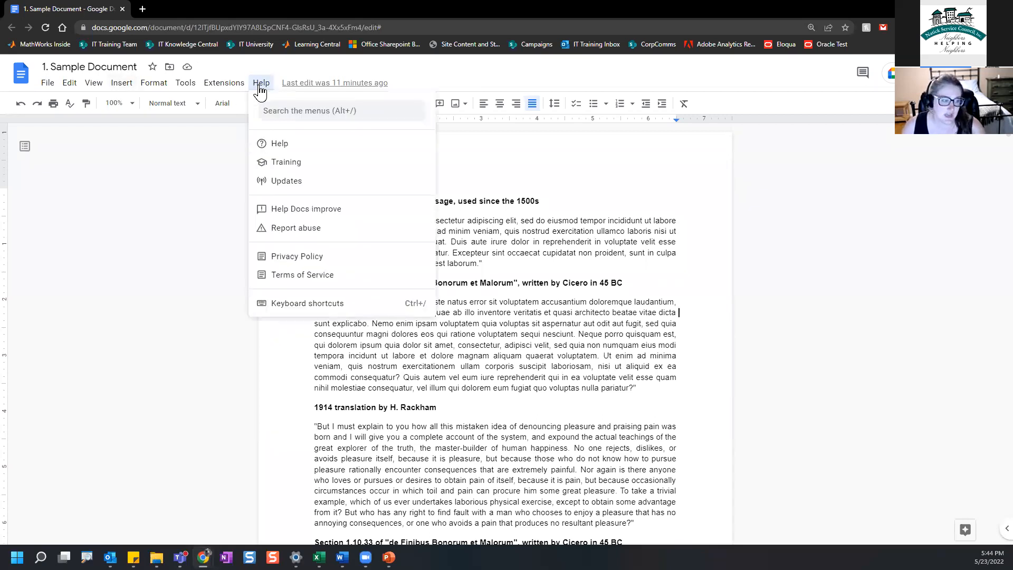
left_click(269, 110)
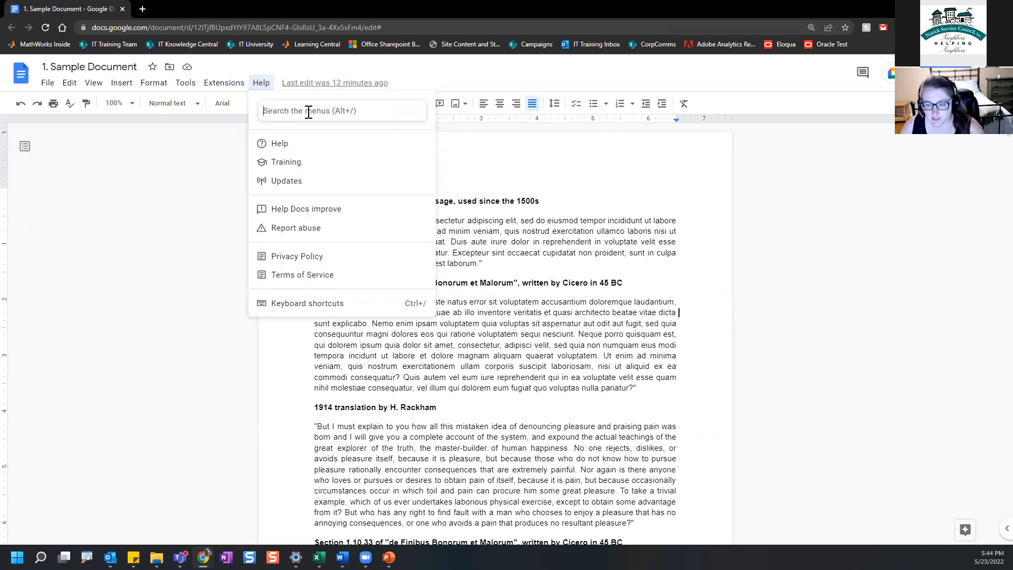
type("marg")
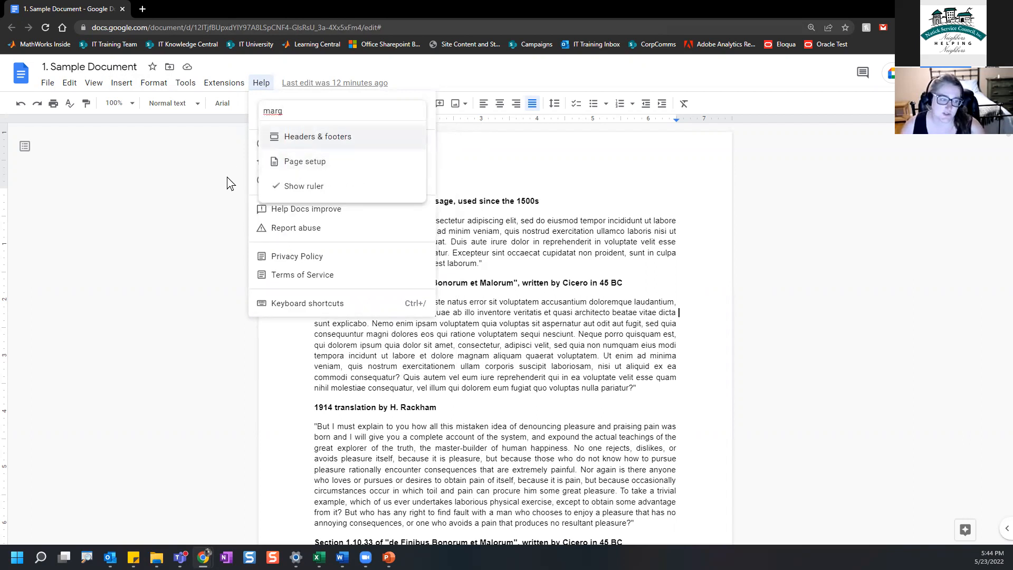
left_click(83, 188)
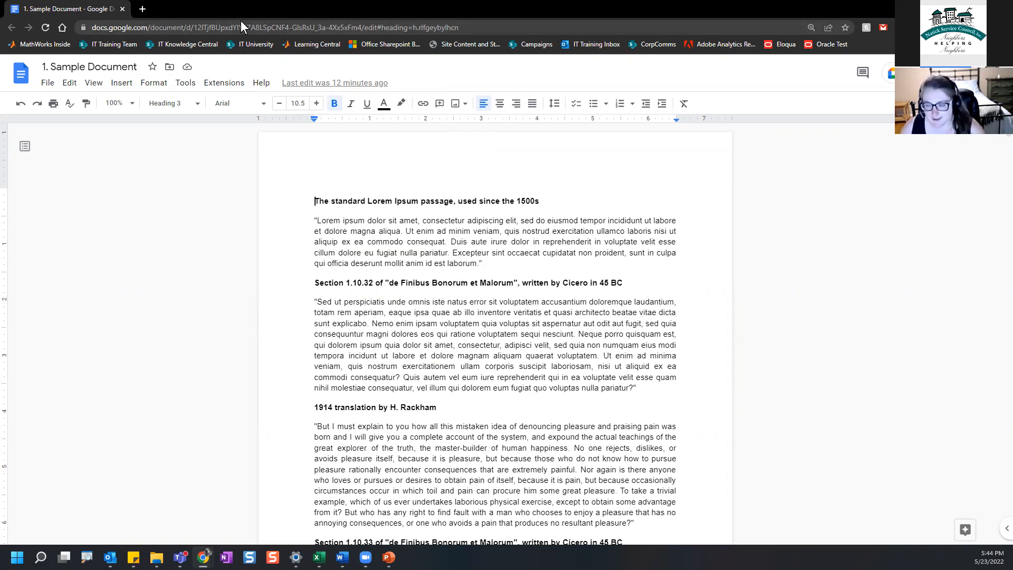
Step: Switch to the blank Word document and enter the filler text "yugadyusgyfkugadyusgfkuaygkyaudsgfkuyasdg" on its first line
left_click(953, 8)
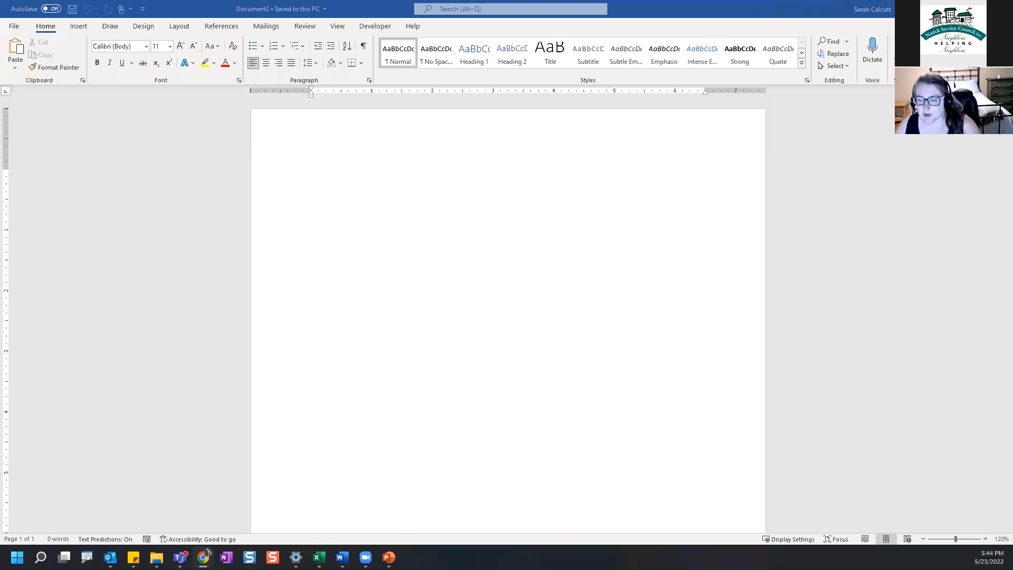
left_click(407, 167)
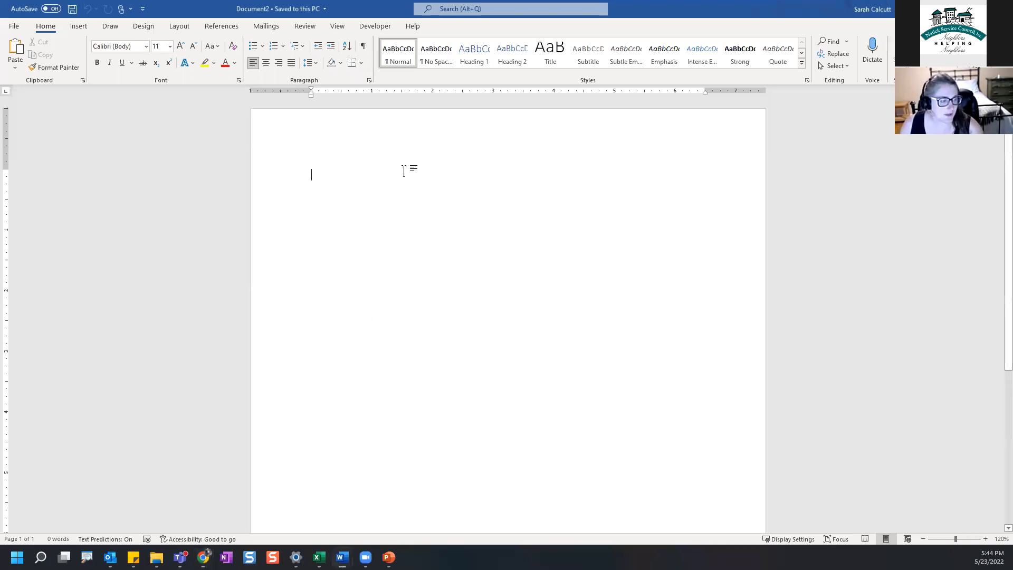
type("yugadyusgyfkugadyusgfkuaygkyaudsgfkuyasdg")
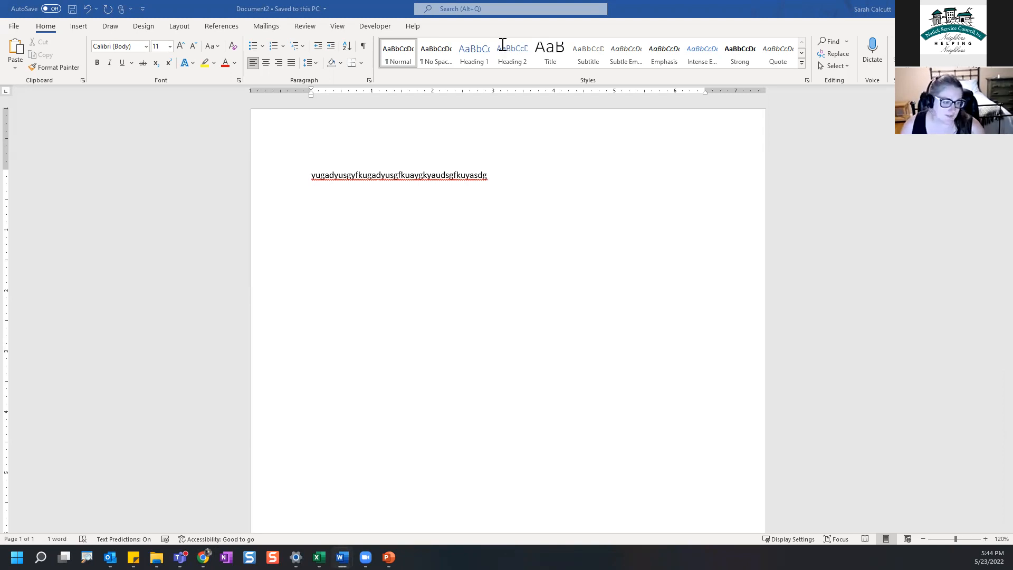
Step: Switch to 1. Sample Document.docx and make its first line, "The standard Lorem Ipsum passage, used since the 1500s", bold
key("alt+Tab")
scroll(572, 159, "down", 9)
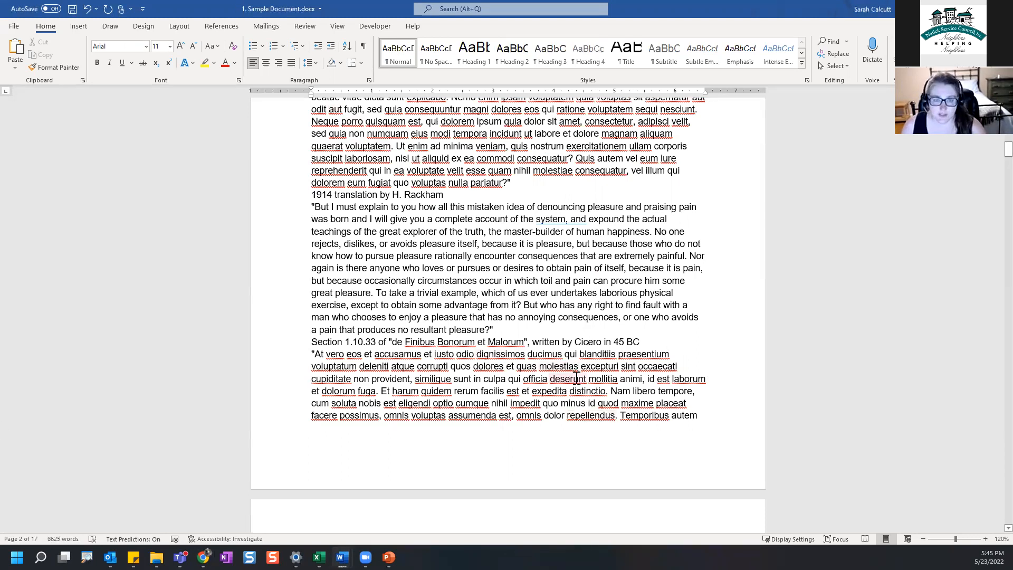
scroll(571, 373, "up", 3)
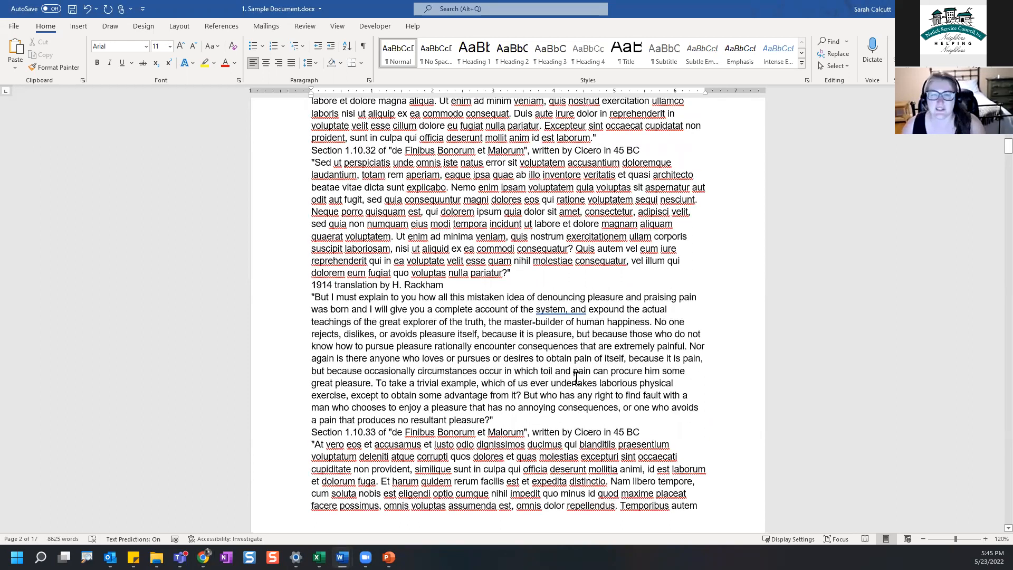
scroll(589, 372, "up", 14)
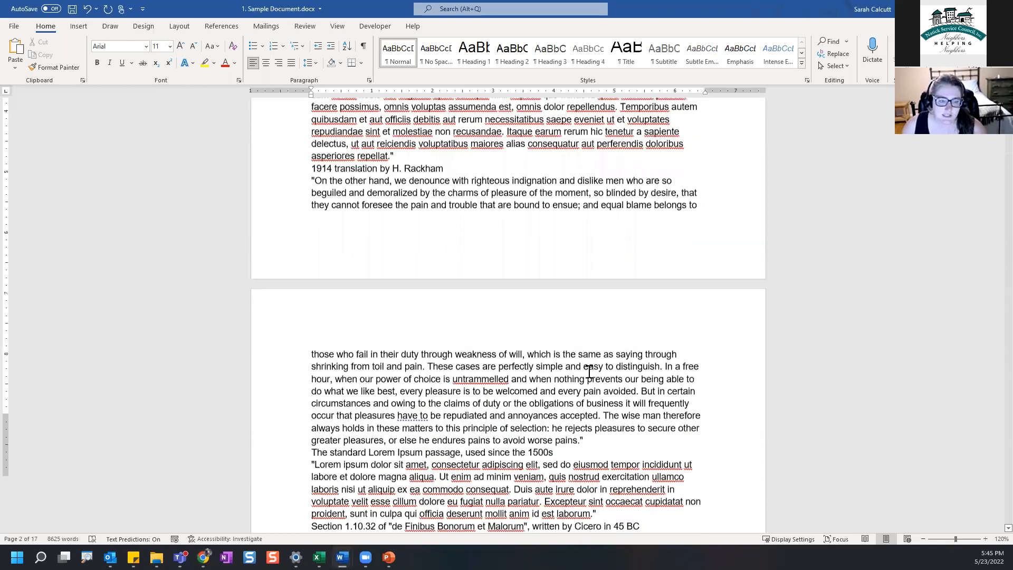
scroll(590, 372, "up", 10)
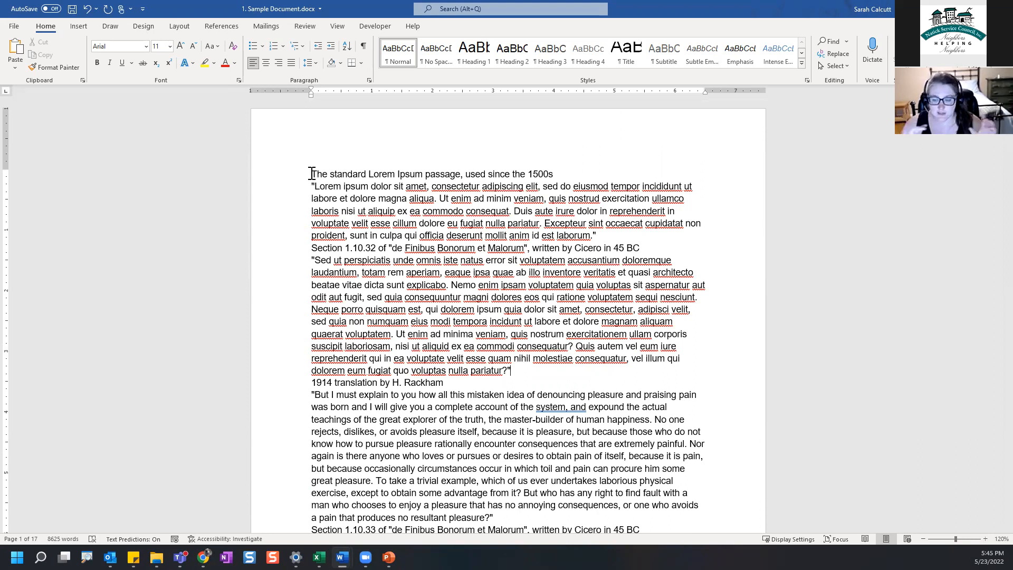
left_click_drag(312, 175, 559, 175)
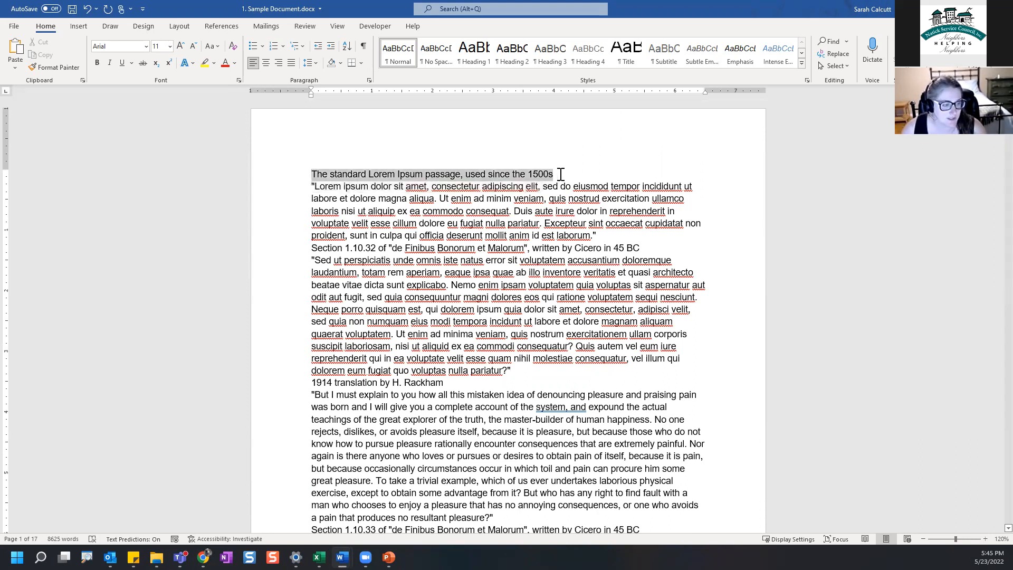
left_click_drag(311, 173, 573, 175)
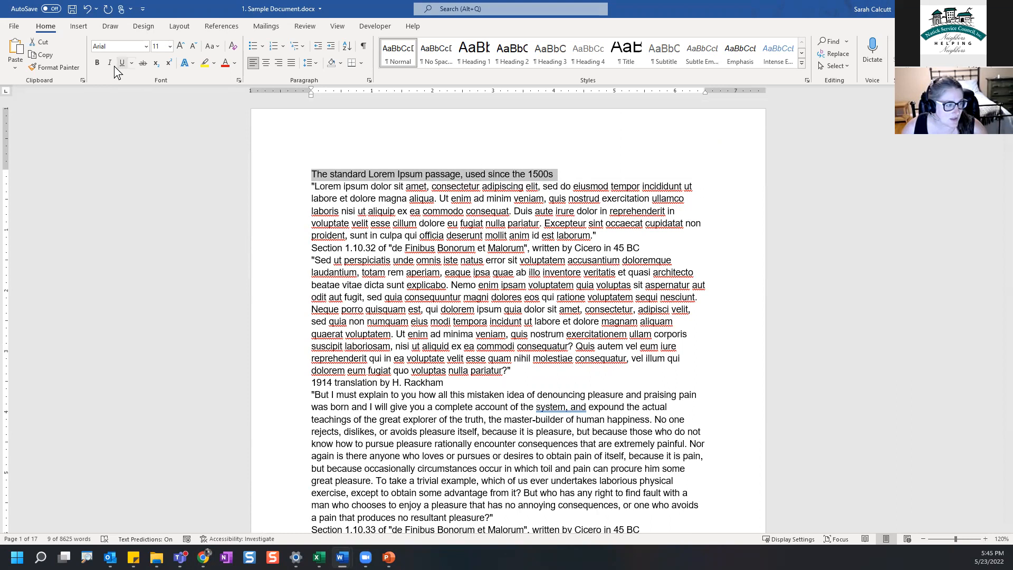
mouse_move(131, 130)
left_mouse_down()
mouse_move(131, 70)
mouse_move(108, 82)
mouse_move(141, 78)
mouse_move(101, 73)
mouse_move(101, 56)
mouse_move(87, 57)
mouse_move(97, 72)
left_mouse_up()
left_click(97, 63)
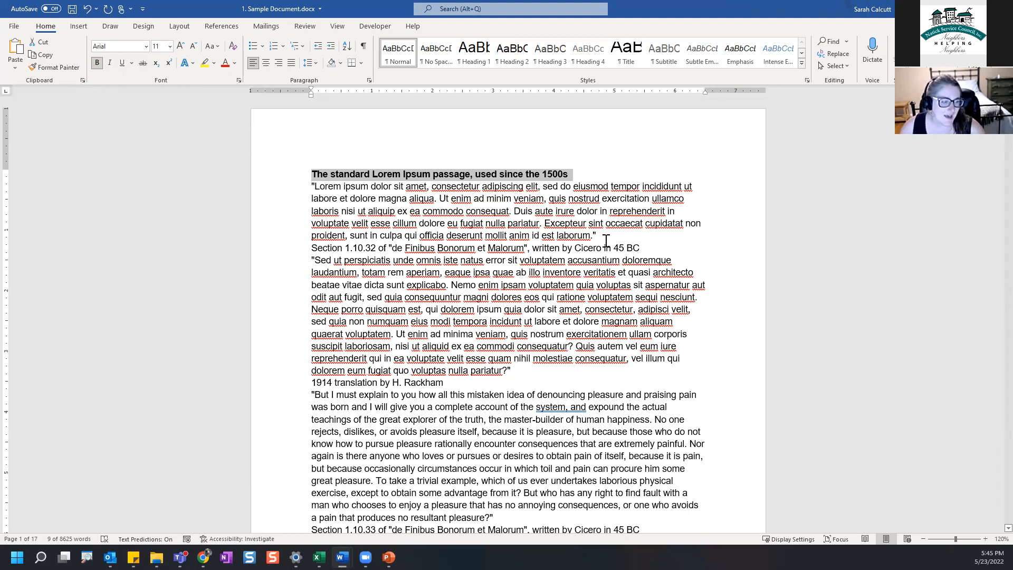
Step: Insert a blank line after the first "Lorem ipsum" paragraph, ahead of the Section 1.10.32 heading line
left_click_drag(572, 236, 543, 222)
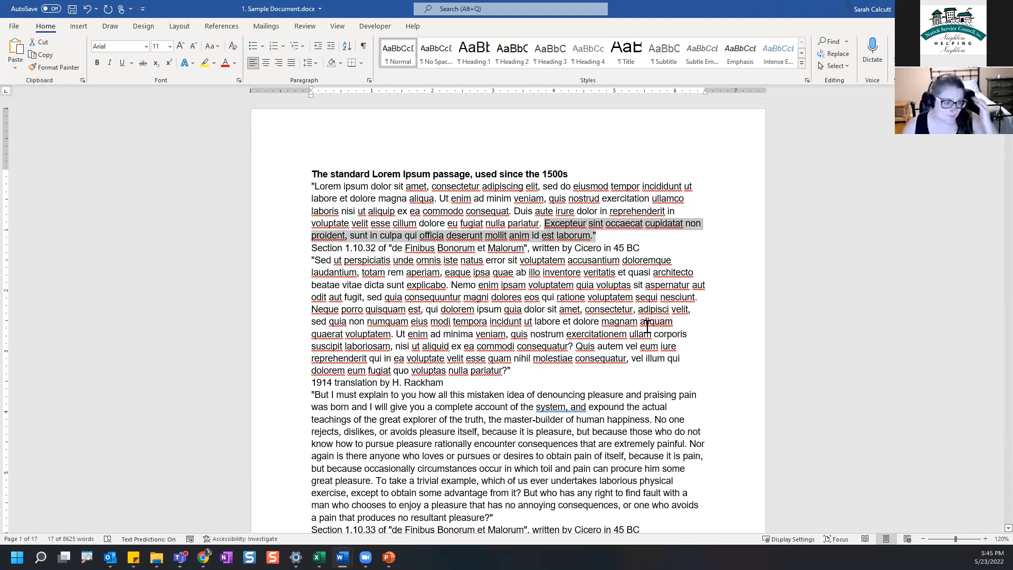
left_click(623, 231)
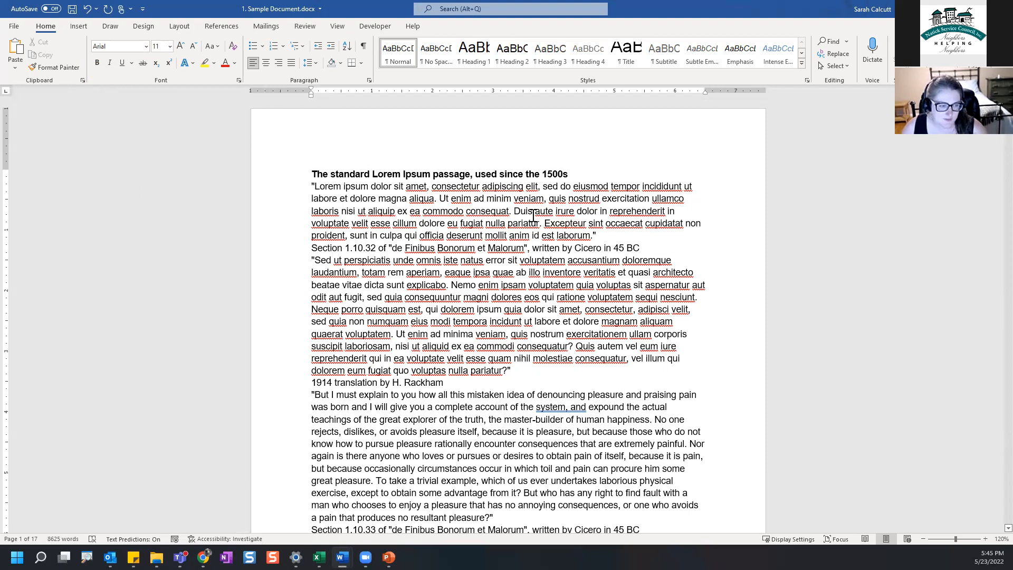
left_click_drag(312, 187, 636, 234)
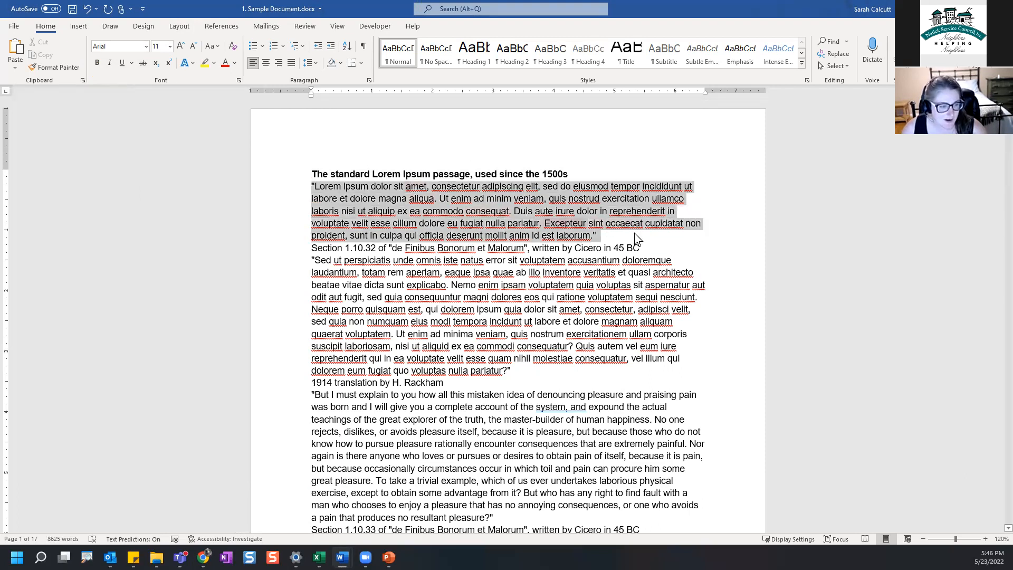
left_click(636, 233)
key("Return")
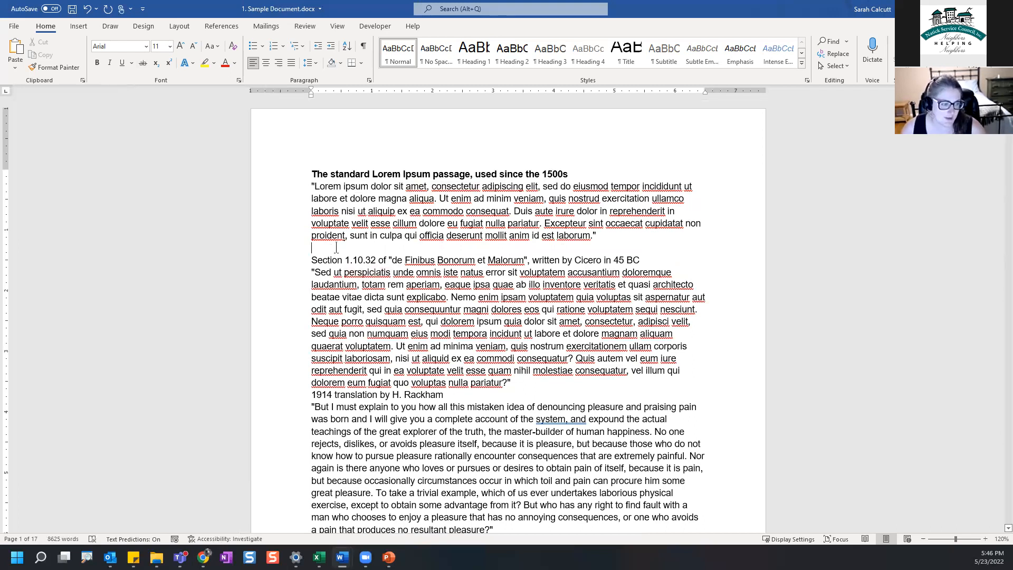
Step: Make the heading line "Section 1.10.32 of "de Finibus Bonorum et Malorum", written by Cicero in 45 BC" bold
left_click_drag(311, 259, 644, 258)
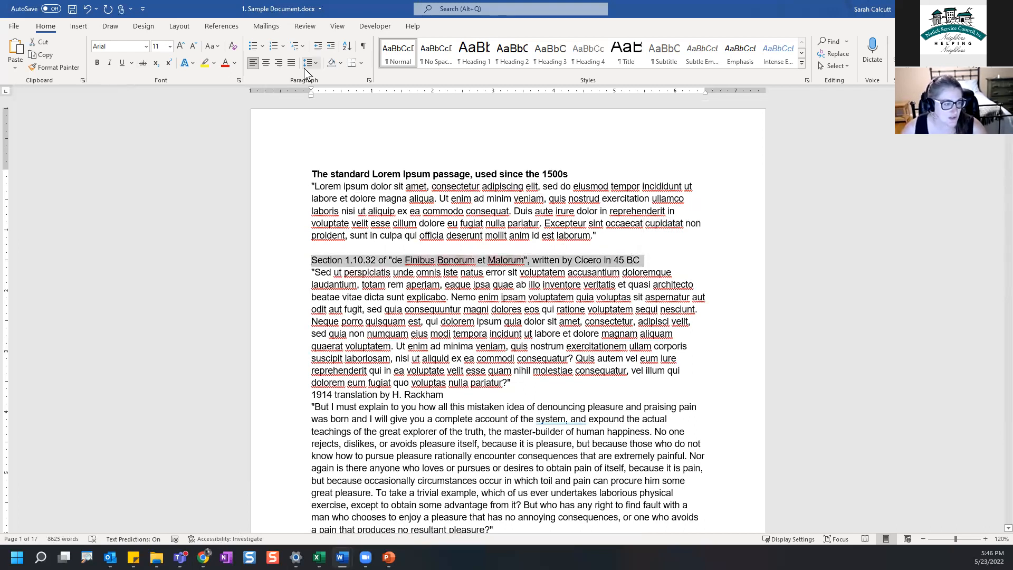
left_click(94, 65)
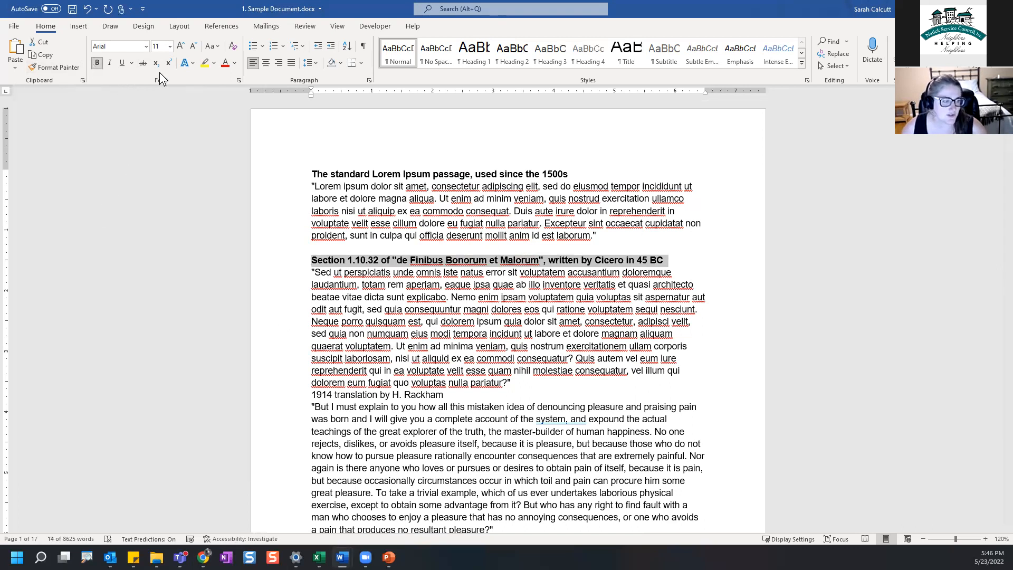
Step: Look through the available fonts in Word and in the Google Docs copy, and return to the Word document without changing the font
left_click(146, 49)
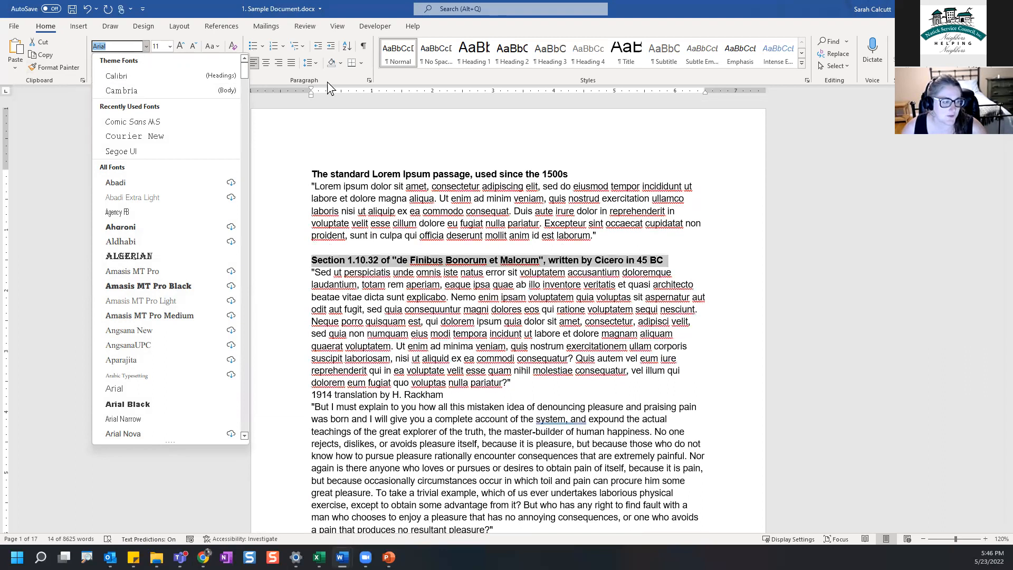
mouse_move(246, 68)
left_mouse_down()
mouse_move(250, 186)
mouse_move(253, 62)
left_mouse_up()
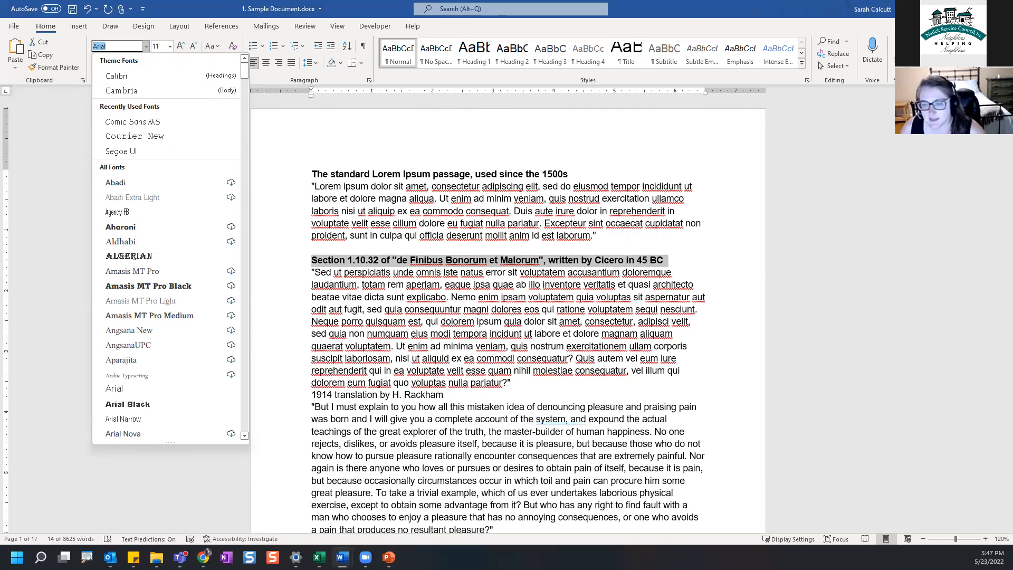
key("alt+Tab")
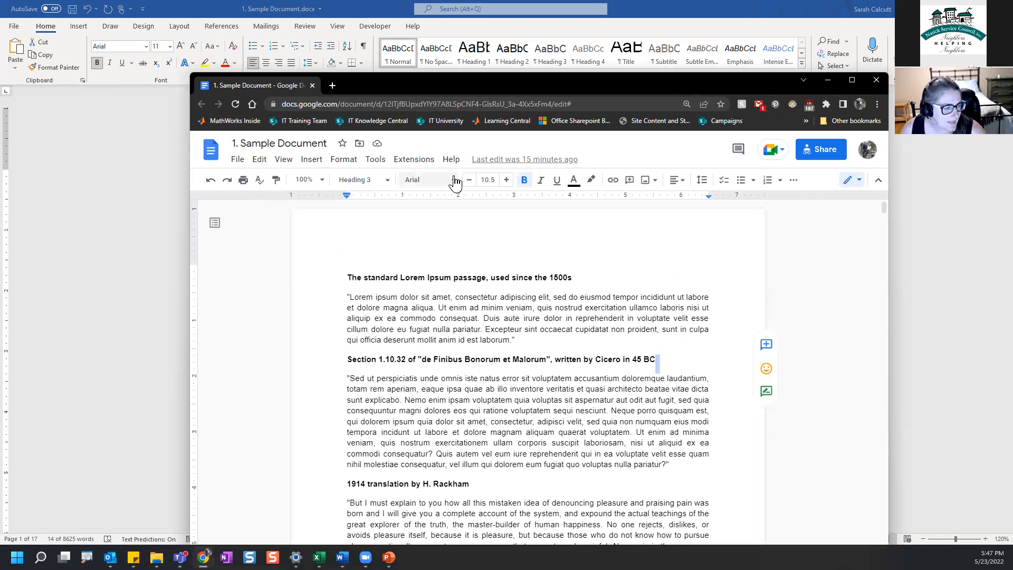
left_click(454, 180)
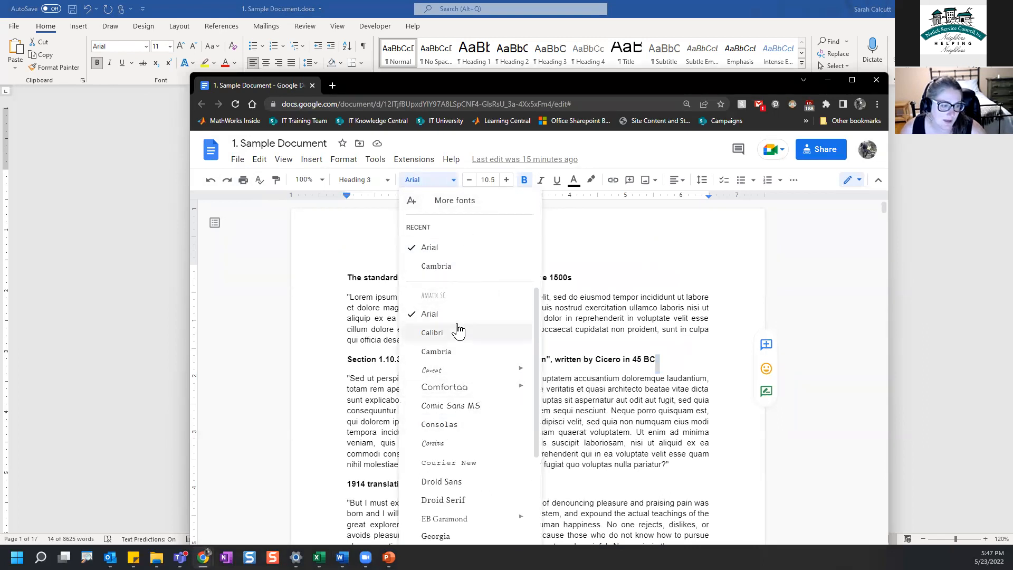
left_click(623, 261)
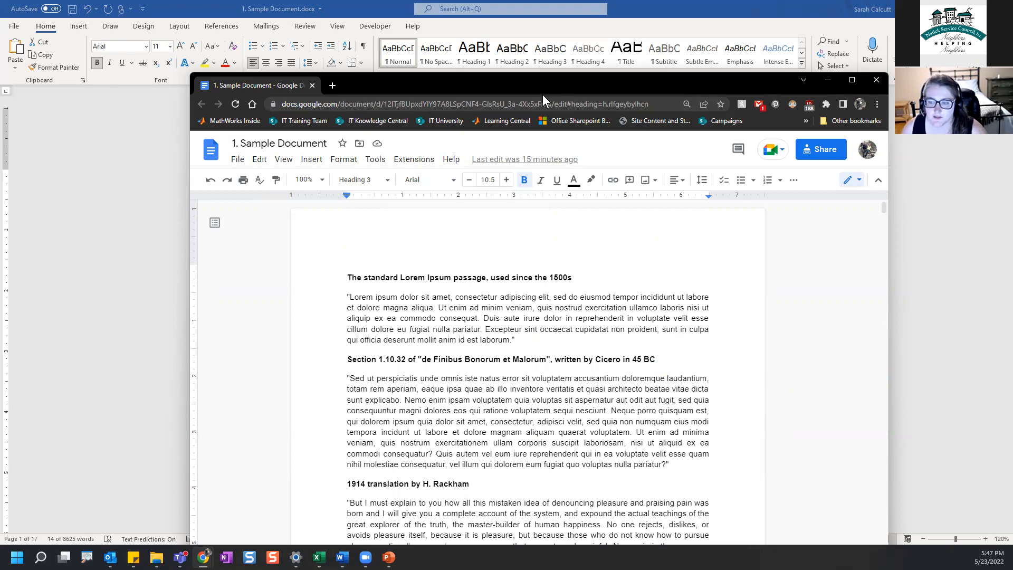
left_click(824, 78)
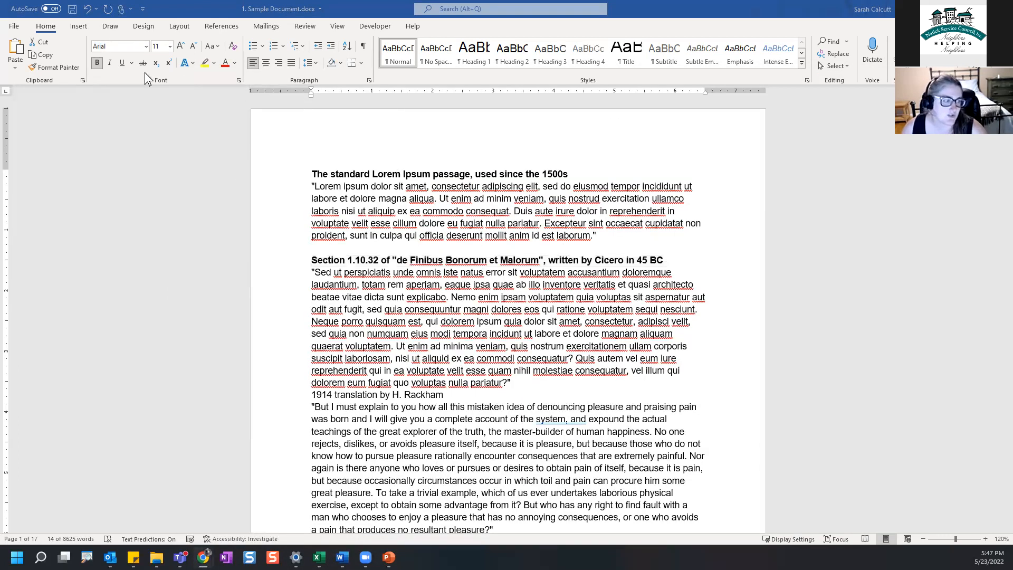
Step: Set the font size of the Section 1.10.32 heading line to 12
left_click(169, 50)
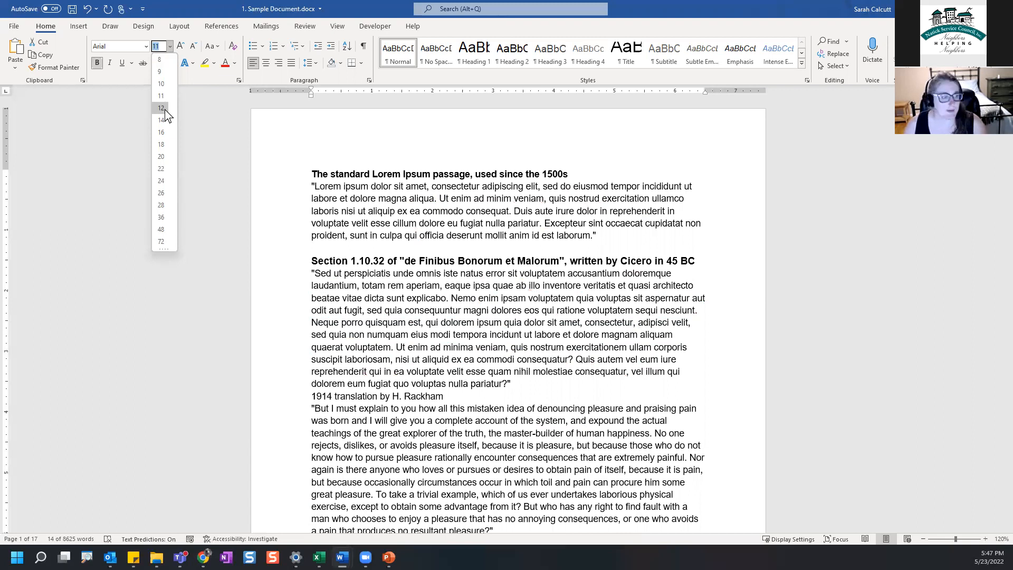
left_click(259, 137)
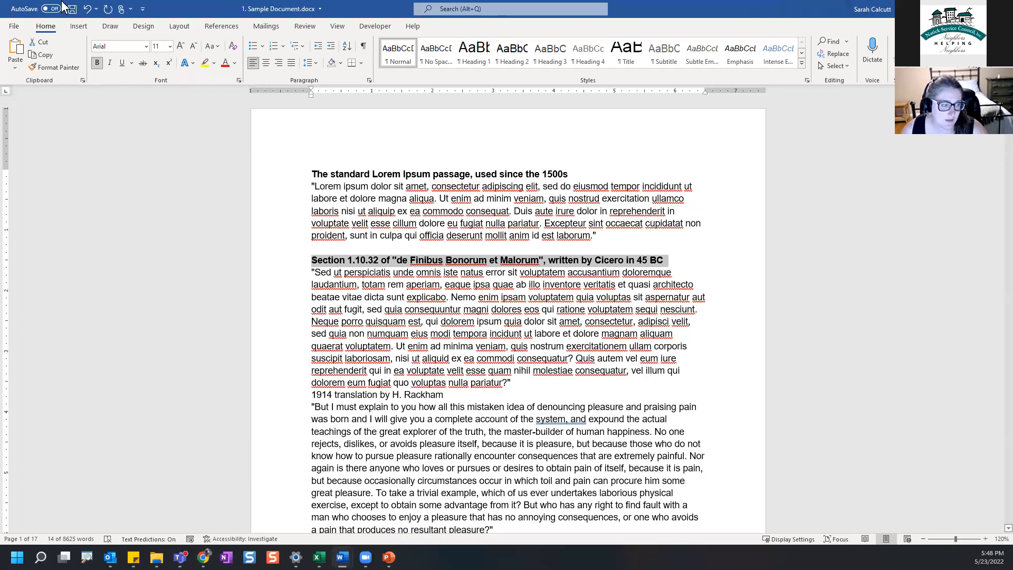
left_click(515, 331)
left_click_drag(308, 259, 675, 255)
left_click(675, 255)
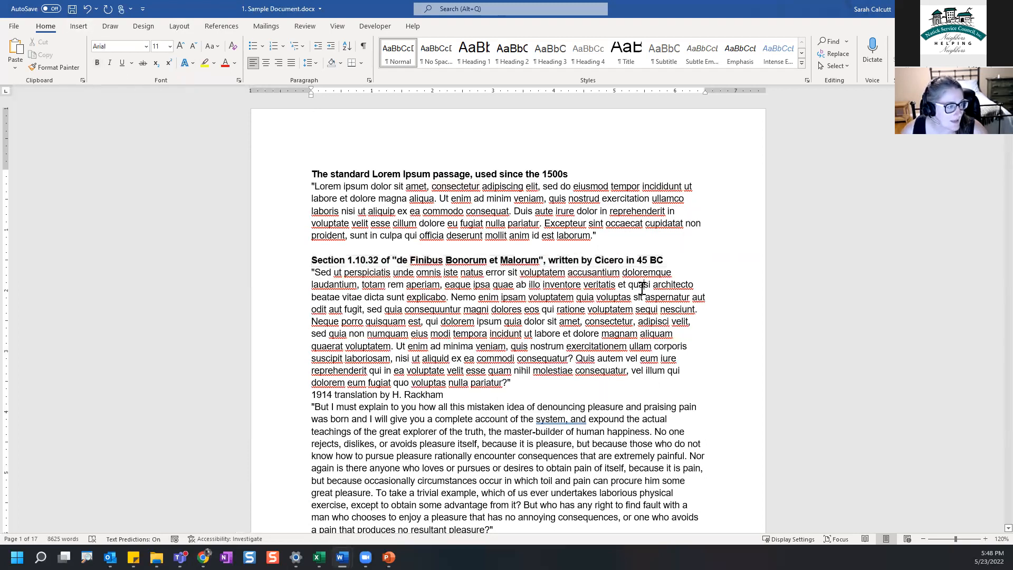
triple_click(425, 350)
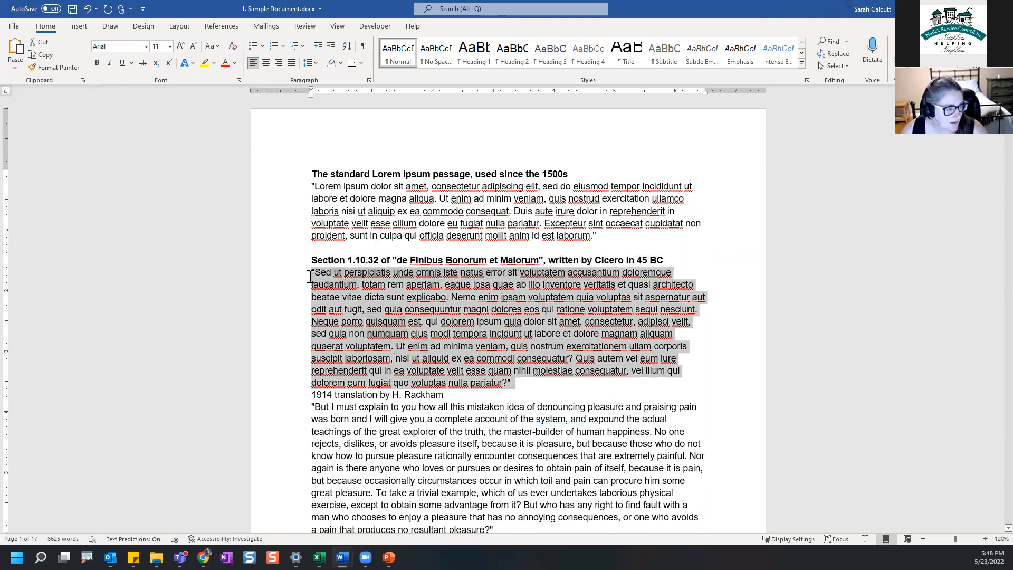
left_click(311, 260)
left_click_drag(494, 260, 680, 255)
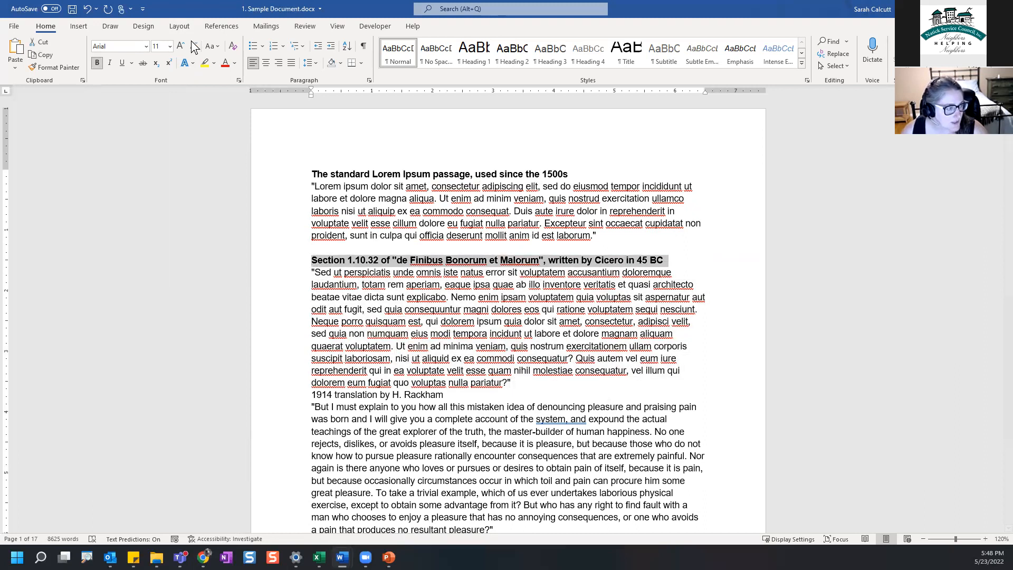
left_click(169, 46)
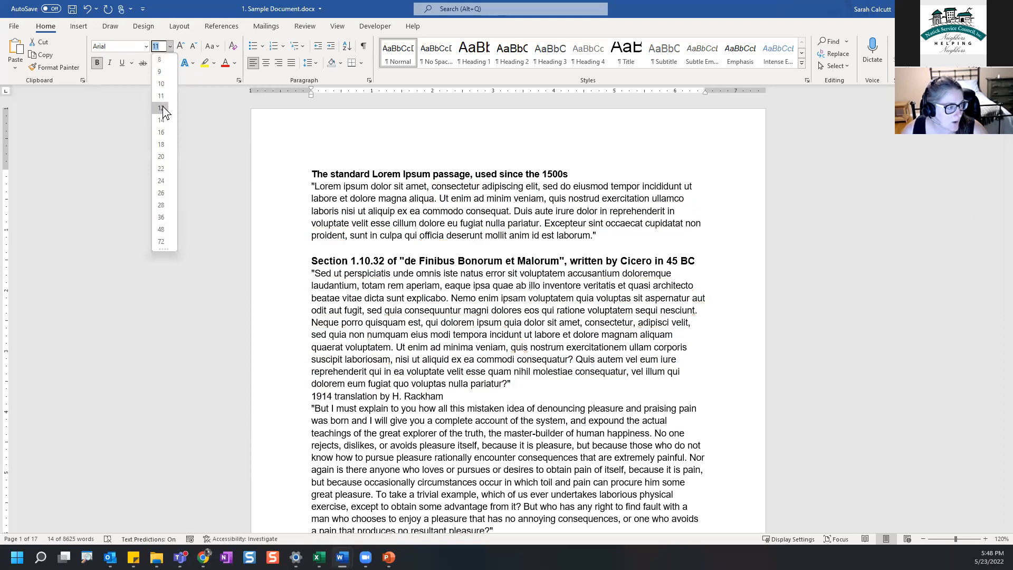
left_click(163, 106)
left_click(349, 305)
Step: Select the Section 1.10.32 heading together with the first lines of the "Sed ut perspiciatis" paragraph below it
left_click_drag(312, 259, 630, 260)
left_click_drag(450, 277, 509, 336)
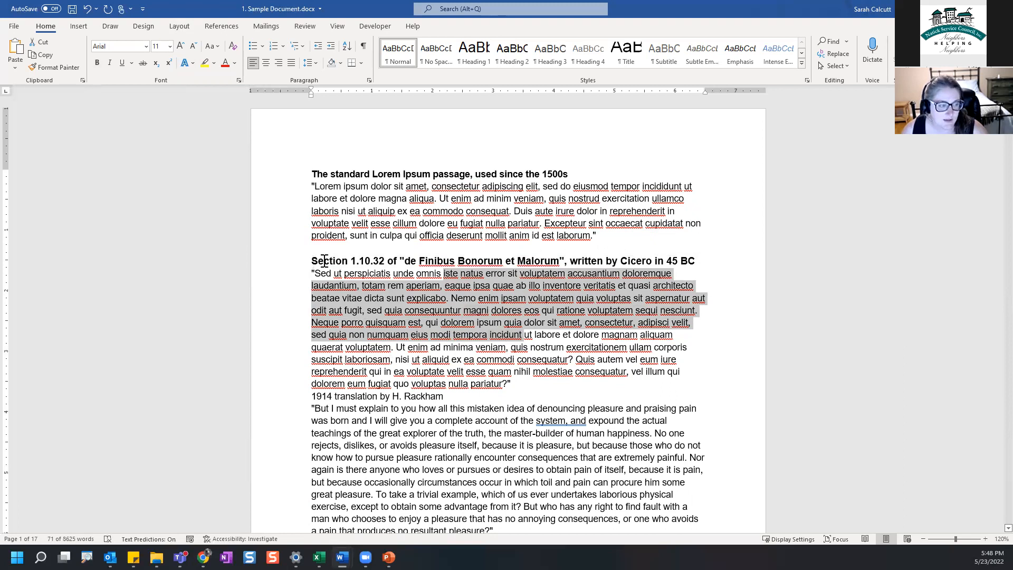
left_click_drag(323, 261, 521, 325)
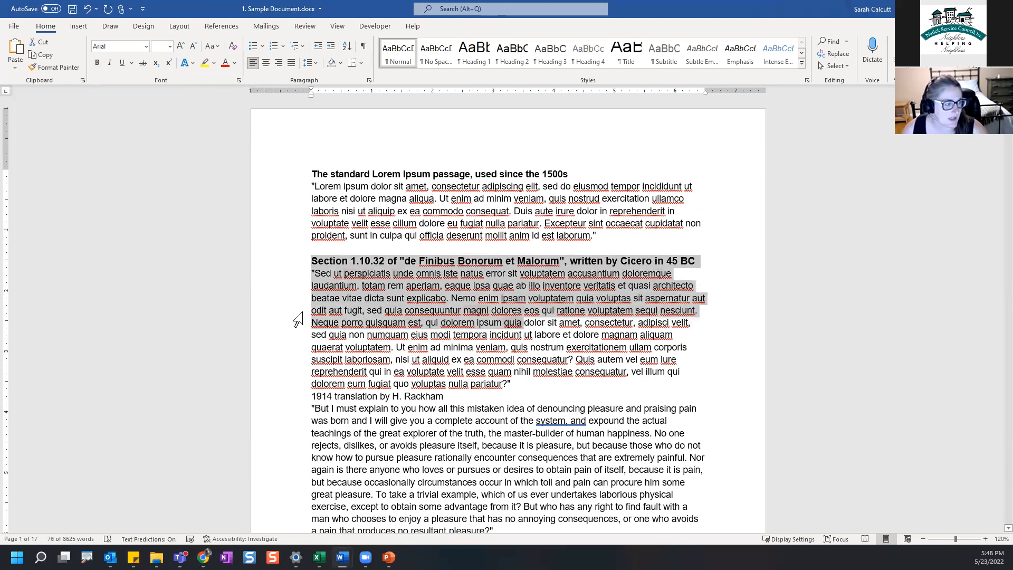
left_click_drag(173, 109, 159, 55)
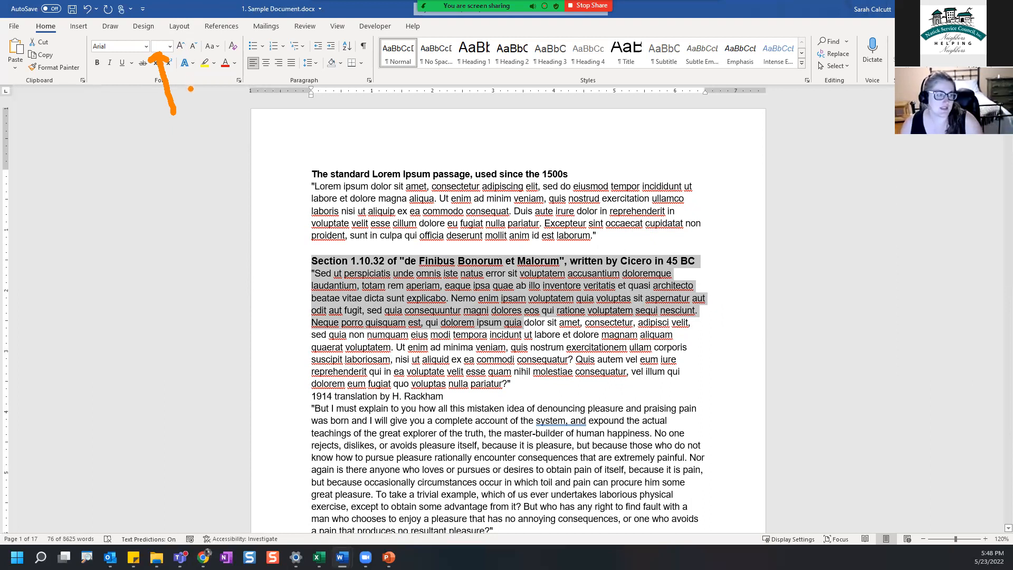
mouse_move(186, 89)
left_mouse_down()
mouse_move(183, 57)
mouse_move(200, 59)
left_mouse_up()
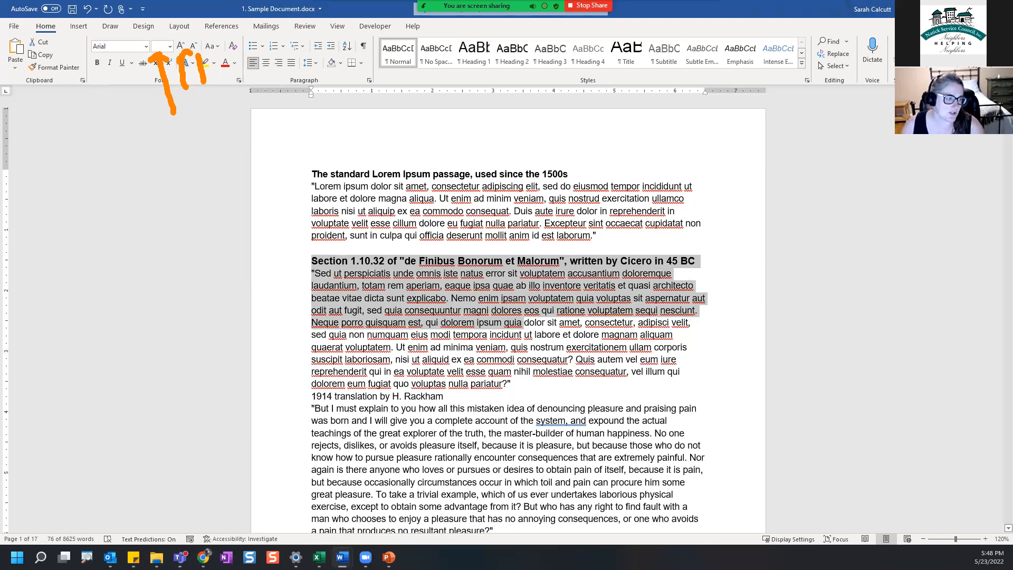
mouse_move(205, 37)
left_mouse_down()
mouse_move(176, 30)
mouse_move(167, 54)
mouse_move(204, 54)
mouse_move(199, 39)
left_mouse_up()
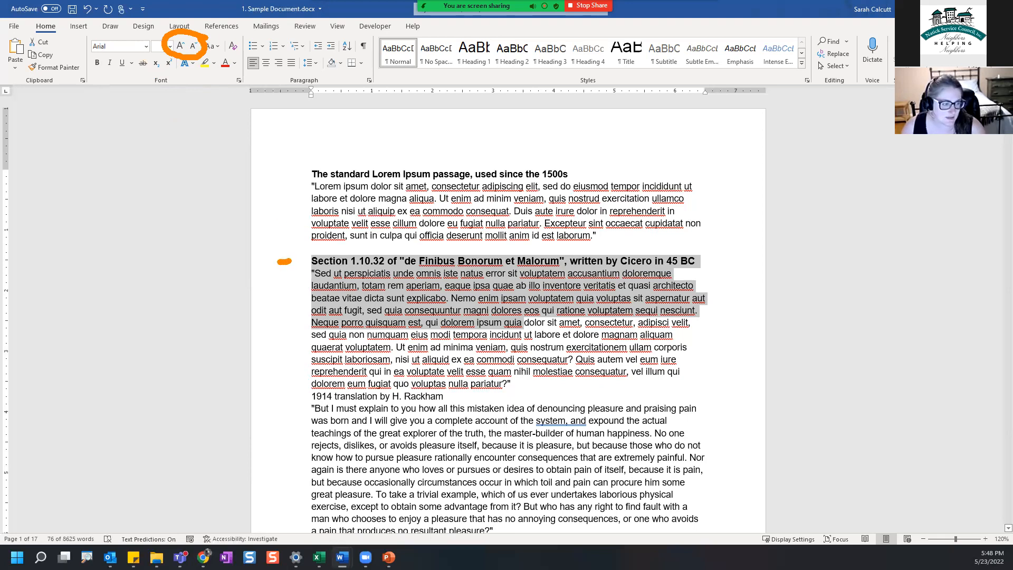
mouse_move(290, 248)
left_mouse_down()
mouse_move(302, 256)
mouse_move(296, 268)
left_mouse_up()
key("Escape")
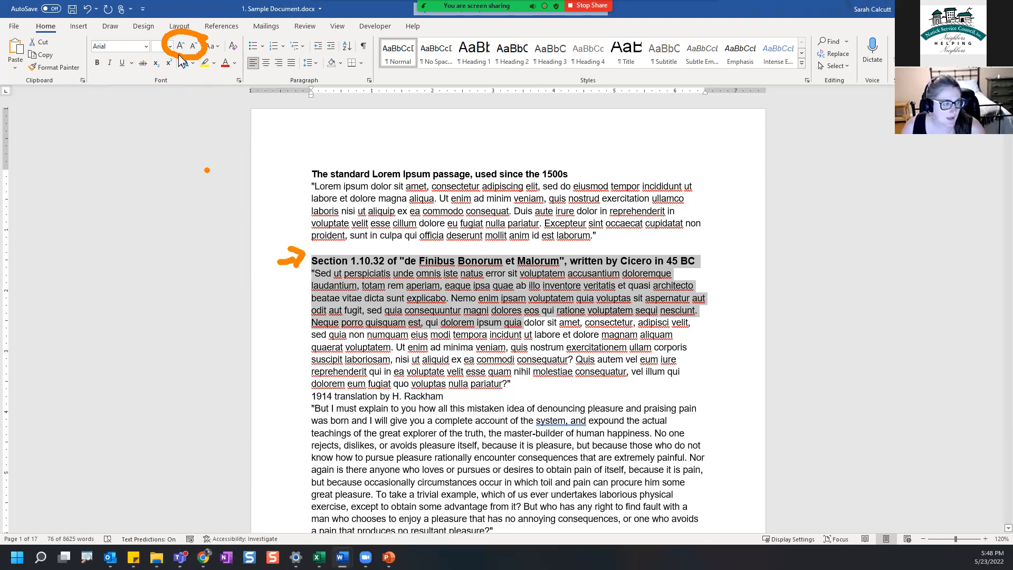
Step: Enlarge the selected heading and paragraph text by two font-size increments and shrink it back by two
left_click(182, 46)
left_click(182, 47)
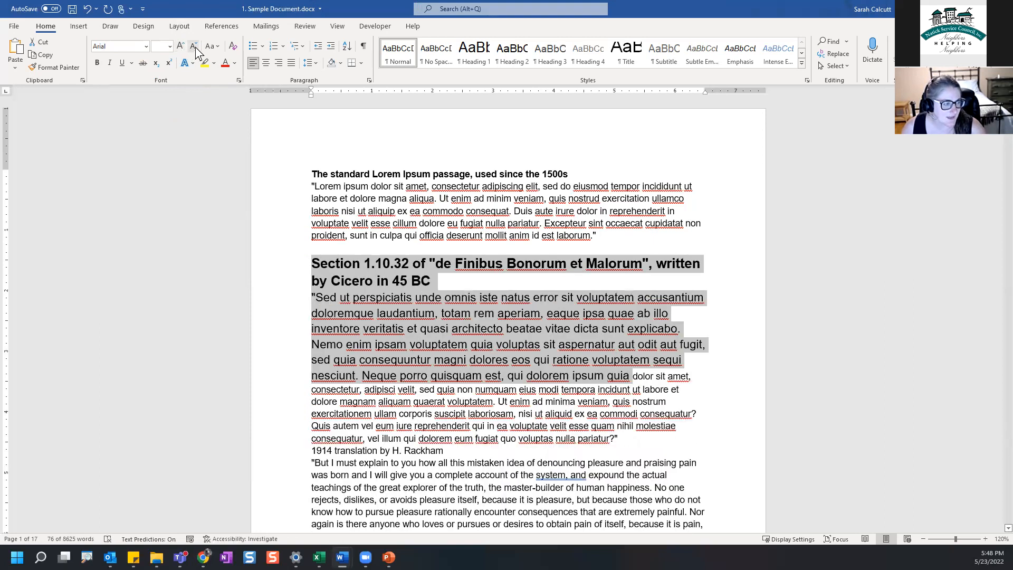
left_click(195, 46)
left_click(195, 46)
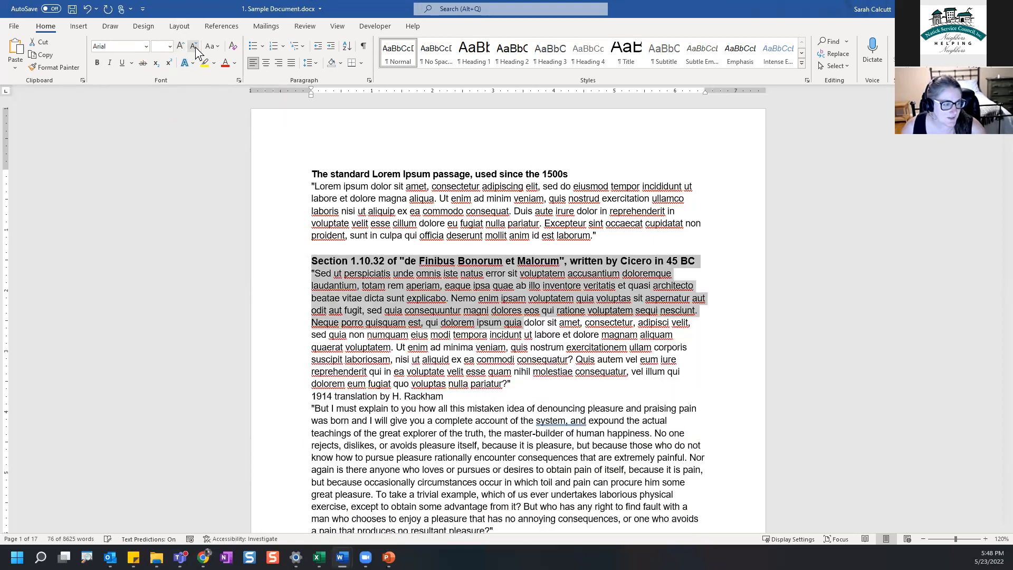
left_click(459, 306)
left_click_drag(511, 383, 312, 272)
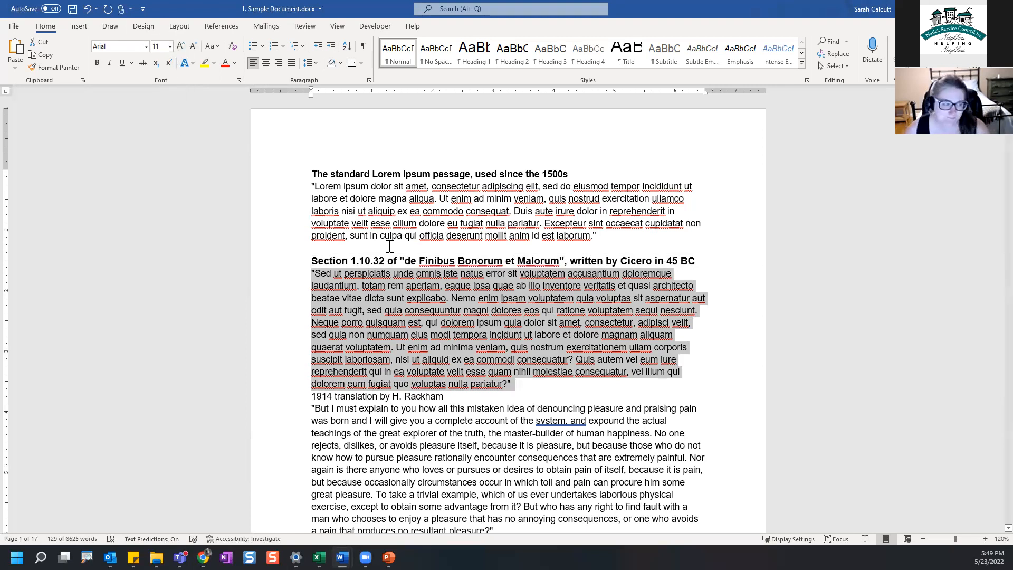
left_click(541, 335)
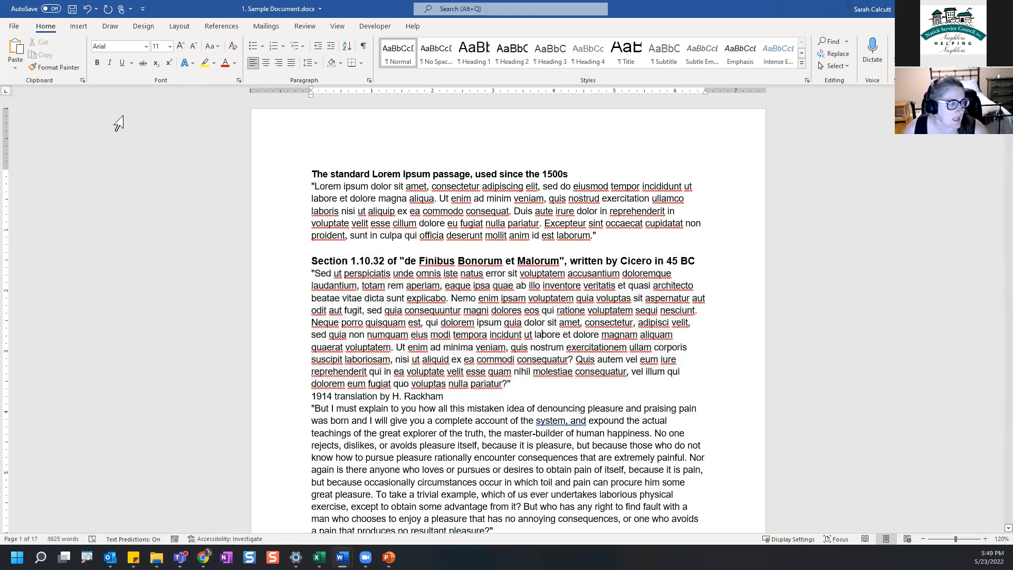
Step: Highlight the first two lines of the opening "Lorem ipsum" paragraph, through "exercitation ullamco", in yellow
left_click(214, 66)
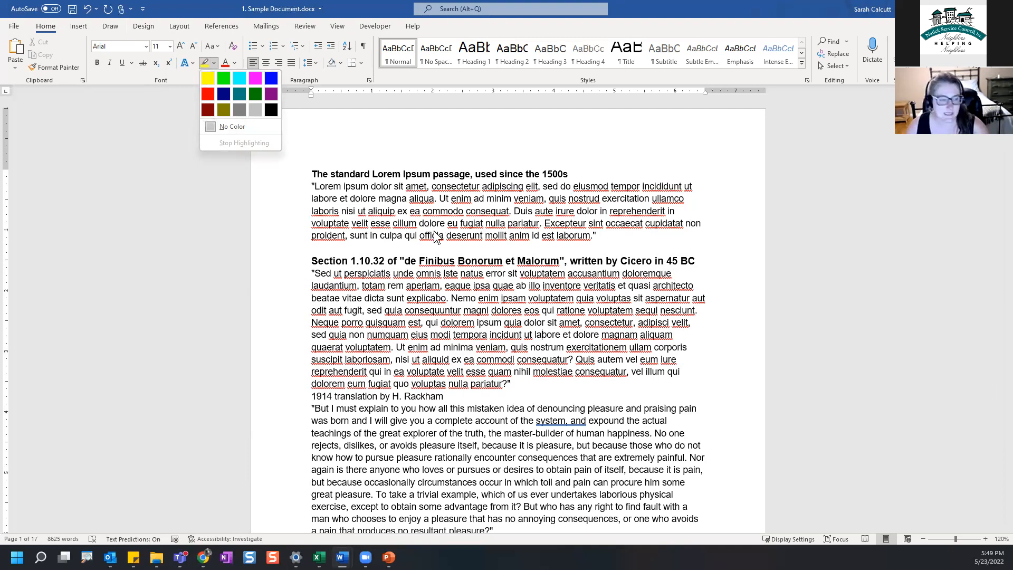
left_click(469, 288)
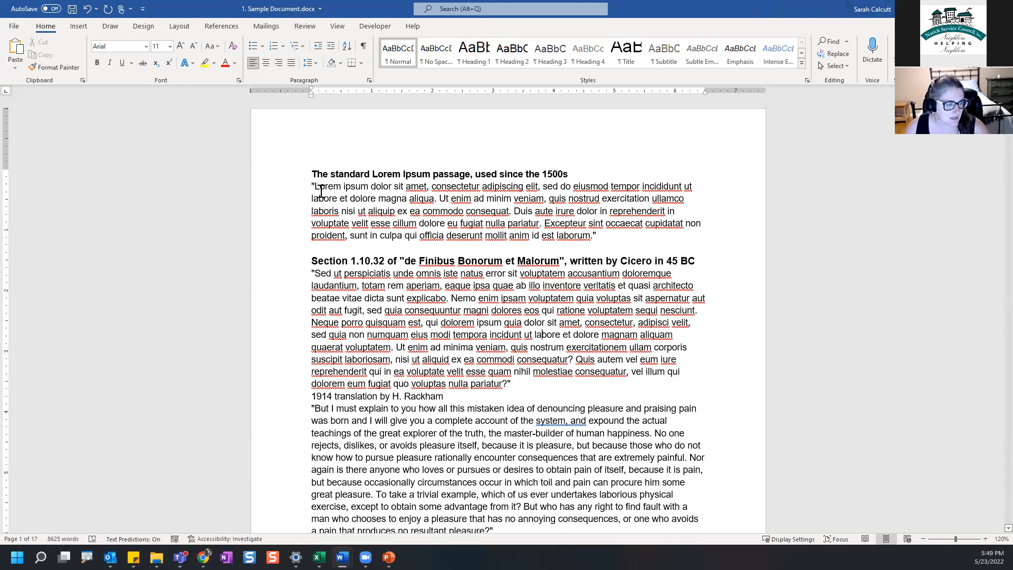
left_click_drag(313, 186, 666, 199)
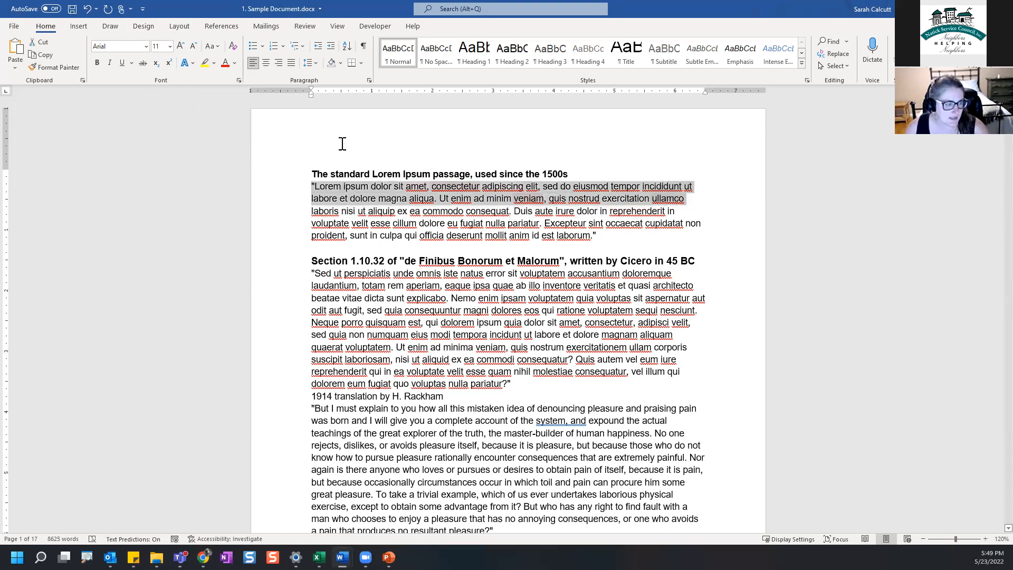
left_click(208, 67)
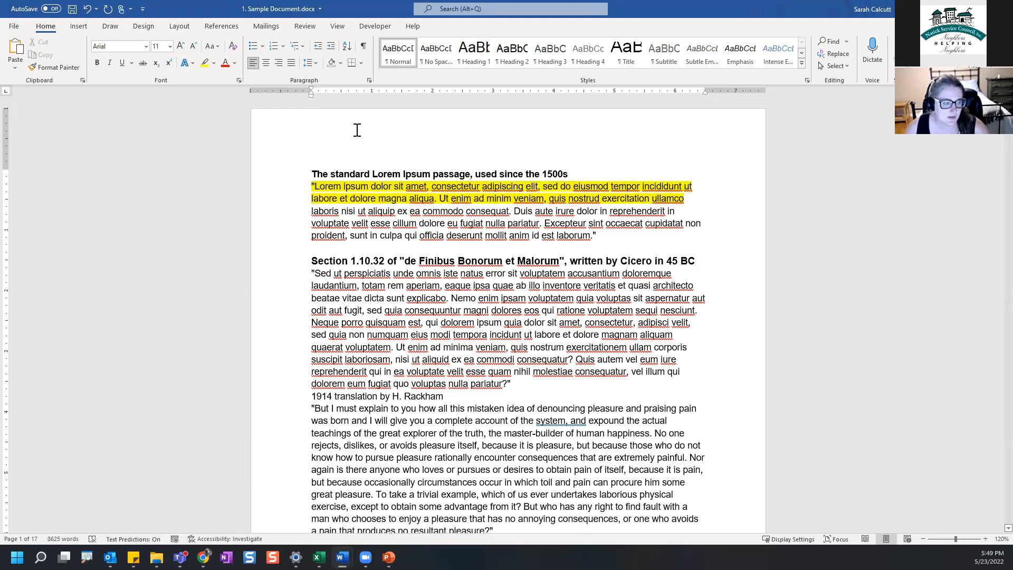
Step: Remove the yellow highlight from the first two lines of the "Lorem ipsum" paragraph by setting it to No Color
left_click(215, 65)
left_click(206, 65)
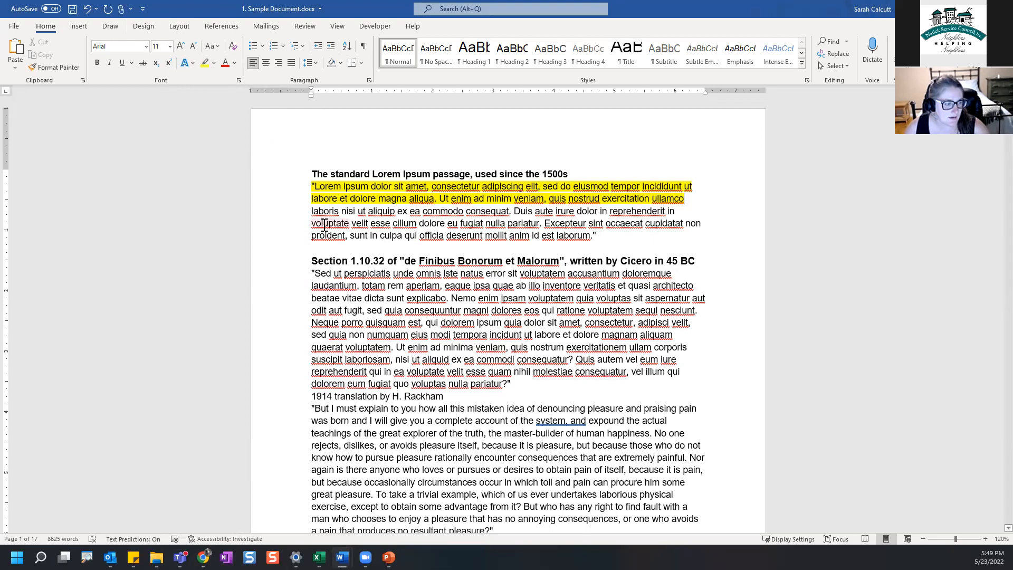
left_click_drag(685, 199, 312, 186)
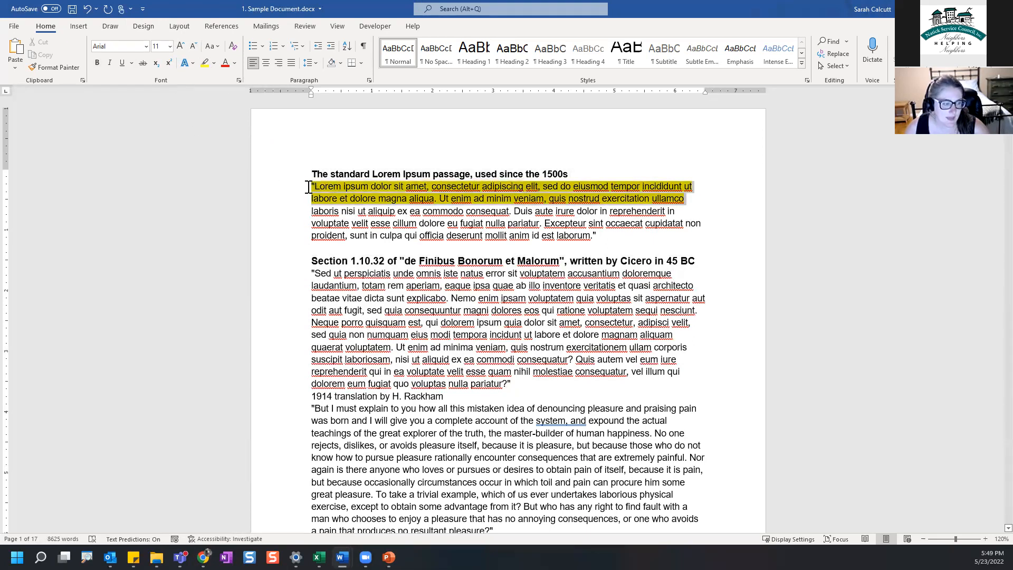
left_click(213, 68)
left_click(236, 129)
left_click(525, 286)
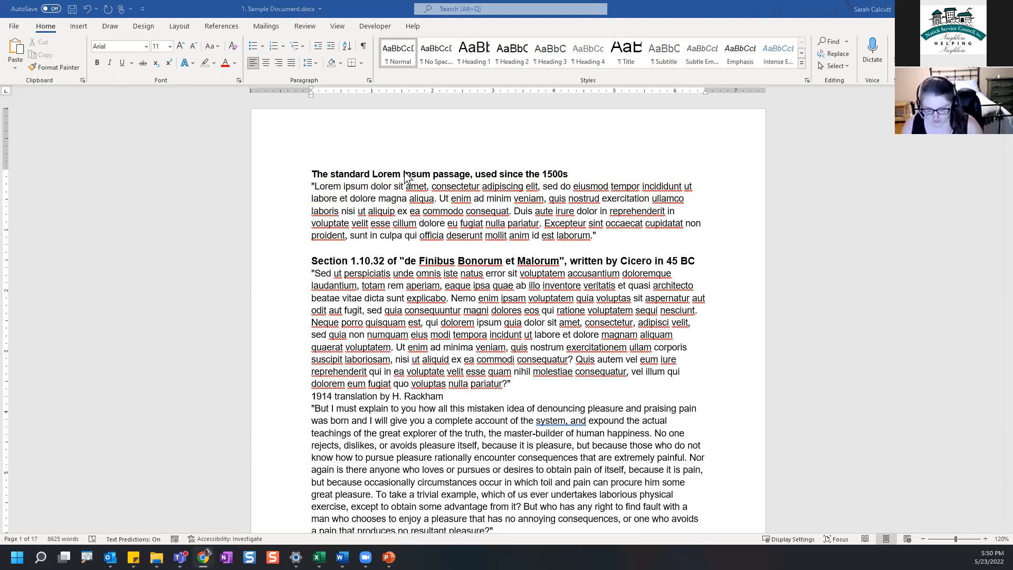
mouse_move(436, 147)
left_mouse_down()
mouse_move(435, 73)
mouse_move(381, 74)
mouse_move(369, 56)
mouse_move(461, 30)
mouse_move(816, 33)
mouse_move(804, 78)
mouse_move(468, 93)
mouse_move(438, 79)
left_mouse_up()
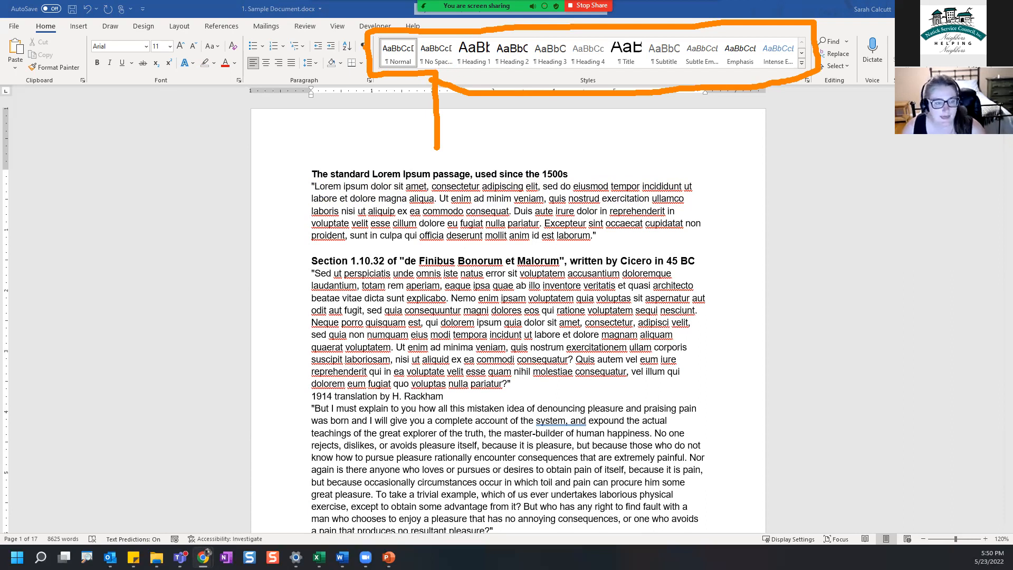
mouse_move(480, 85)
left_mouse_down()
mouse_move(481, 74)
mouse_move(468, 80)
mouse_move(560, 70)
mouse_move(551, 78)
left_mouse_up()
left_click_drag(561, 70, 765, 74)
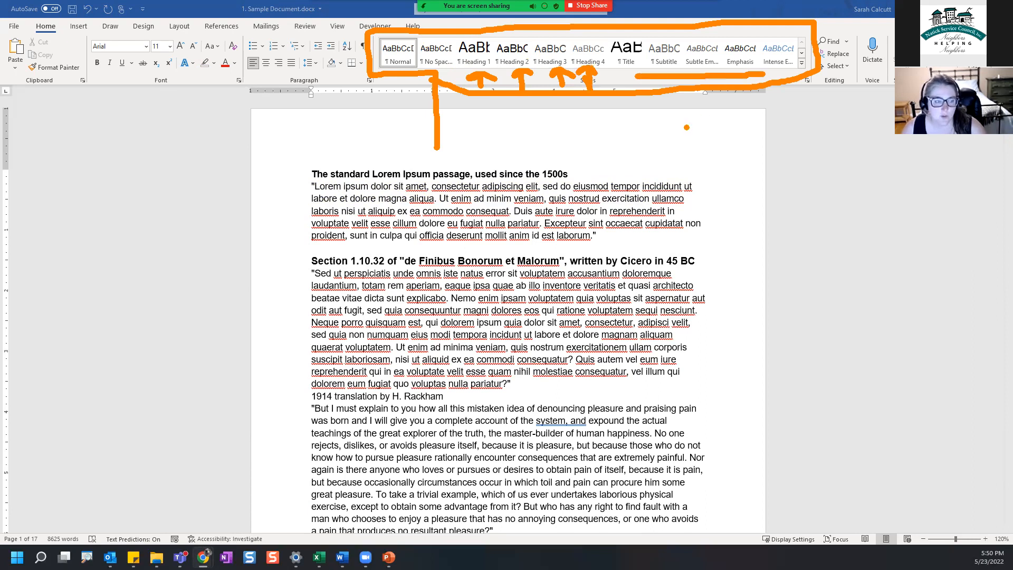
key("Escape")
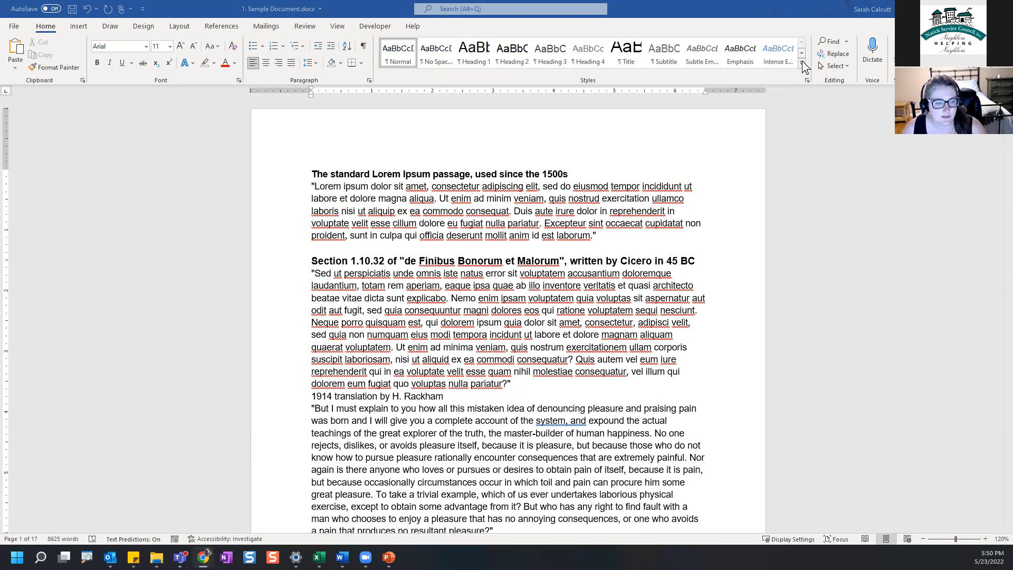
Step: Show the full gallery of text styles
left_click(802, 64)
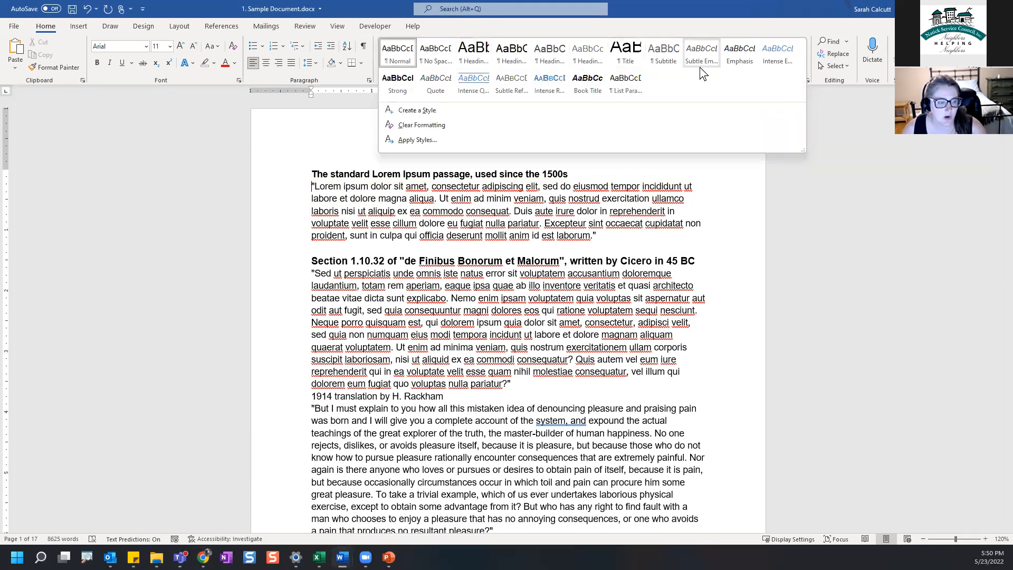
left_click(883, 231)
left_click(323, 169)
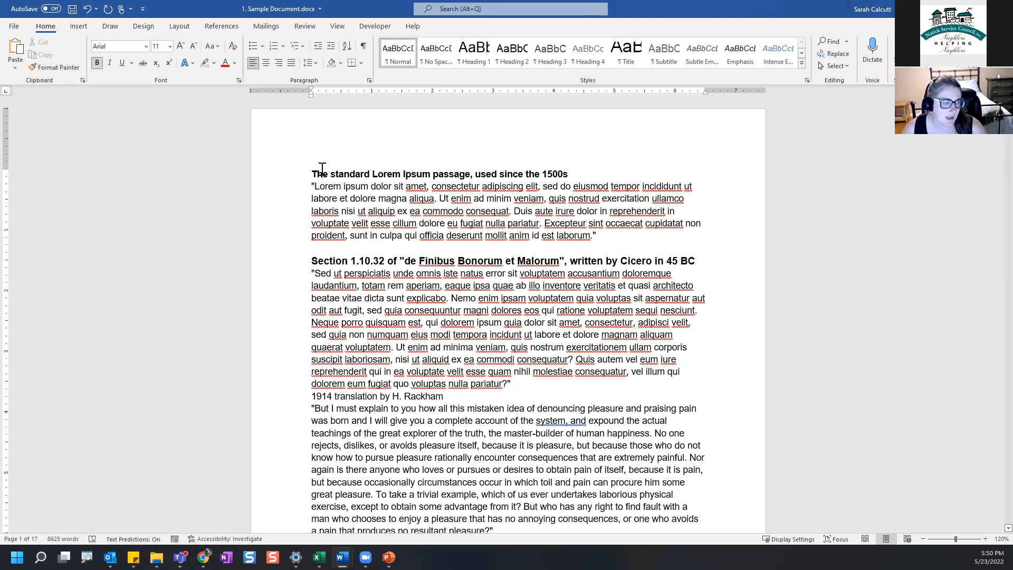
double_click(323, 167)
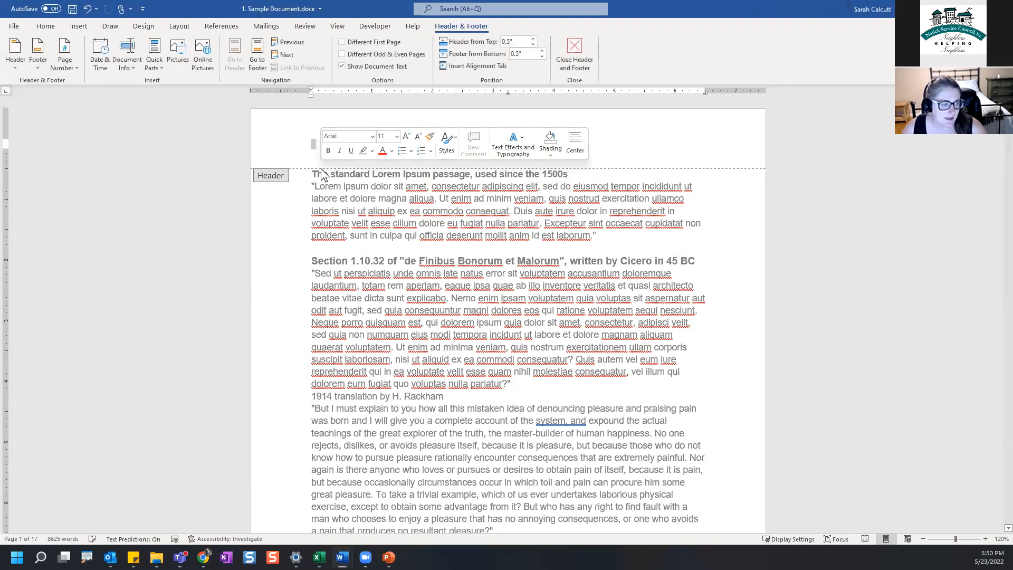
double_click(257, 249)
Step: Apply the Heading 2 style to "The standard Lorem Ipsum passage, used since the 1500s" and to the Section 1.10.32 heading
left_click_drag(312, 168, 579, 169)
left_click(508, 62)
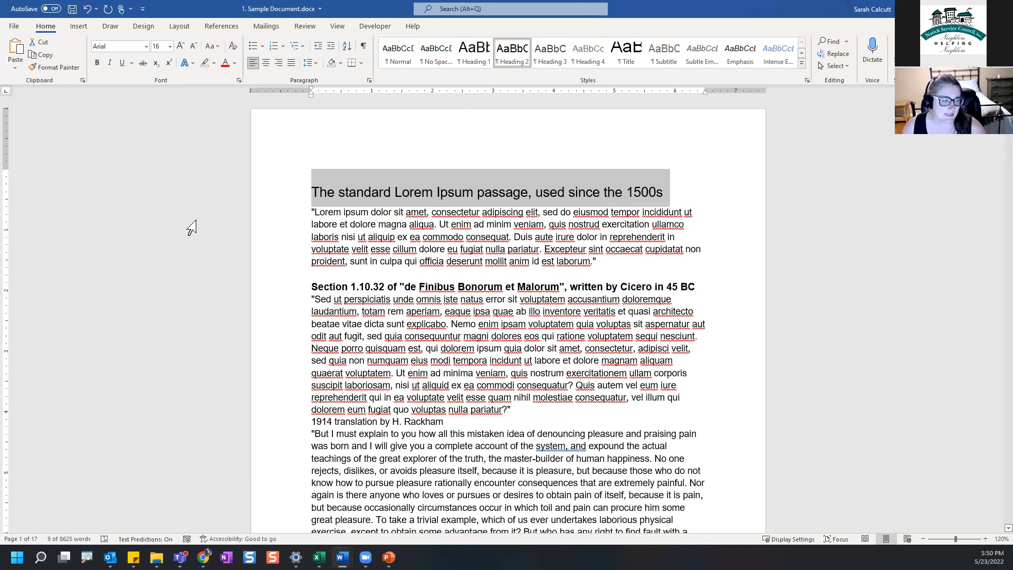
triple_click(339, 287)
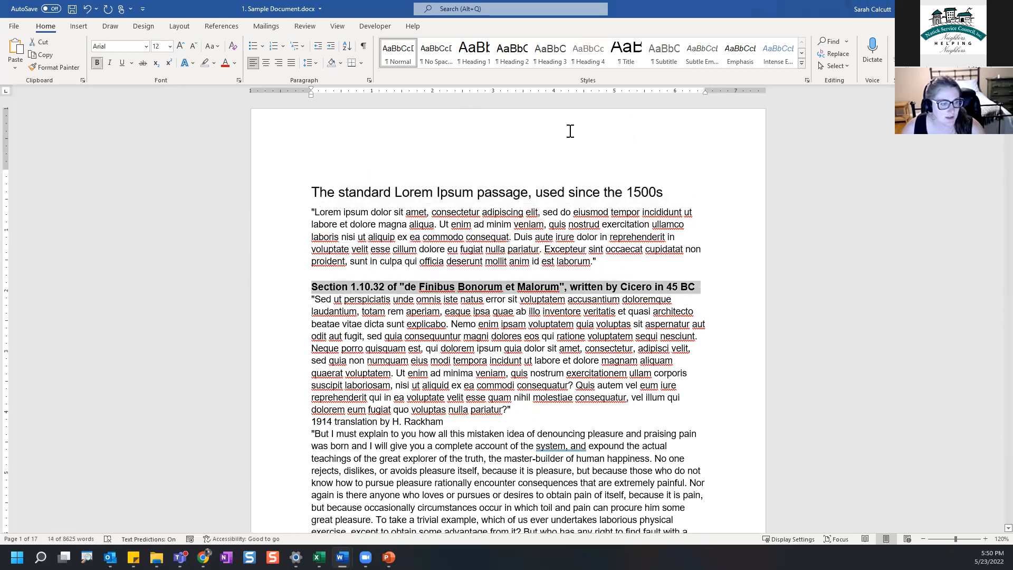
left_click(512, 64)
left_click(625, 354)
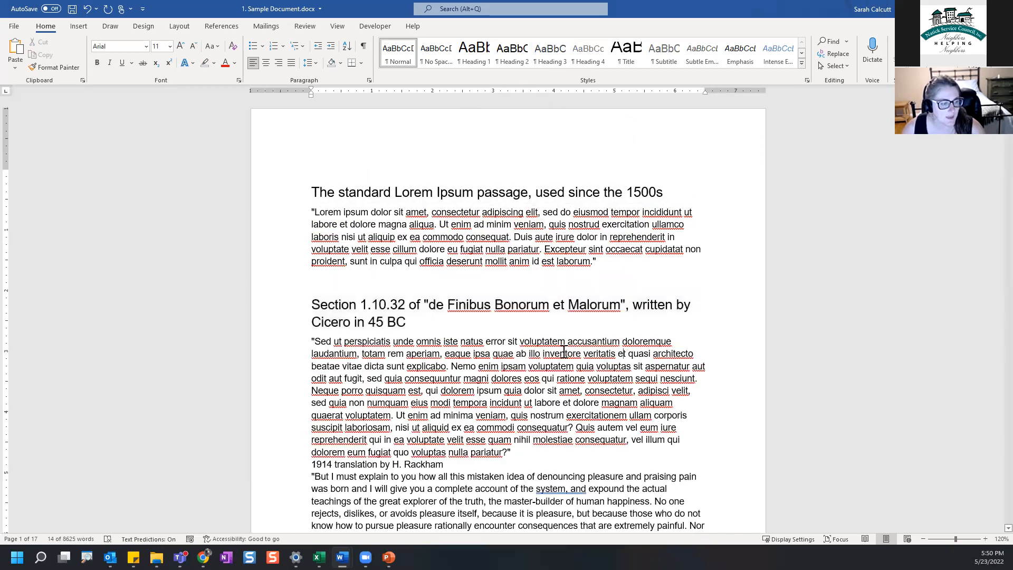
Step: Collapse the text under the first heading, and collapse and re-expand the text under the Section 1.10.32 heading
left_click(306, 192)
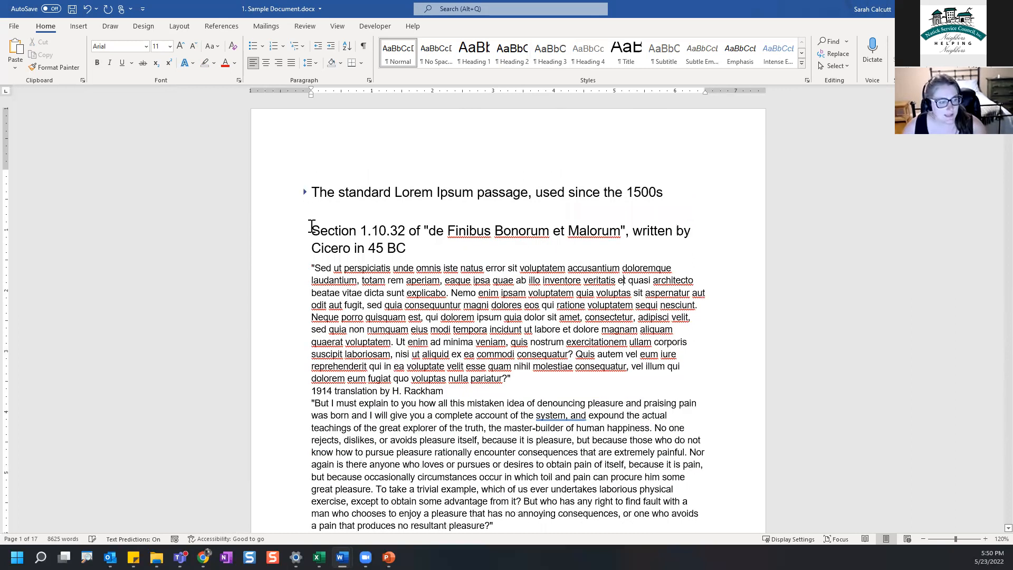
left_click(304, 231)
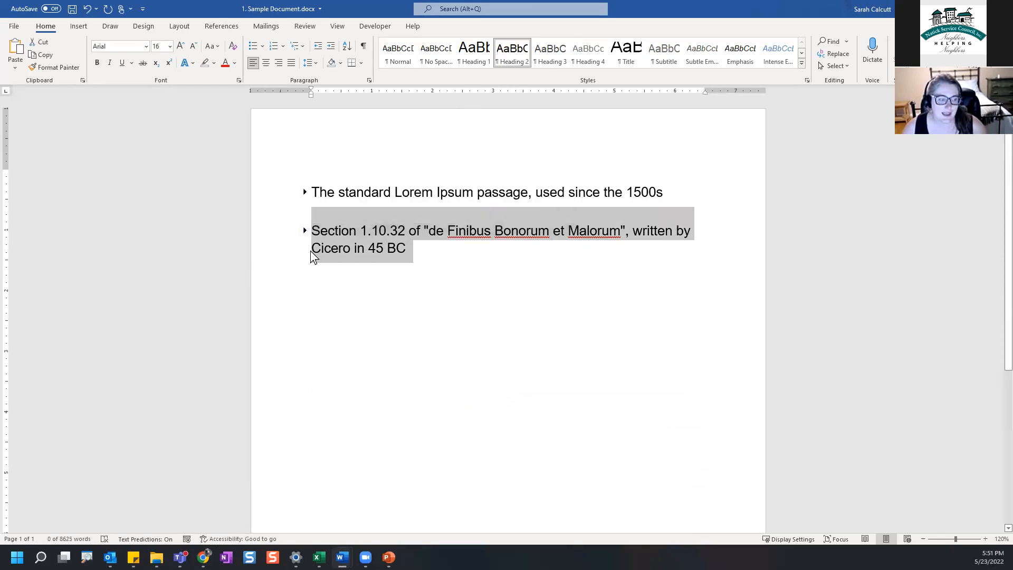
left_click(304, 232)
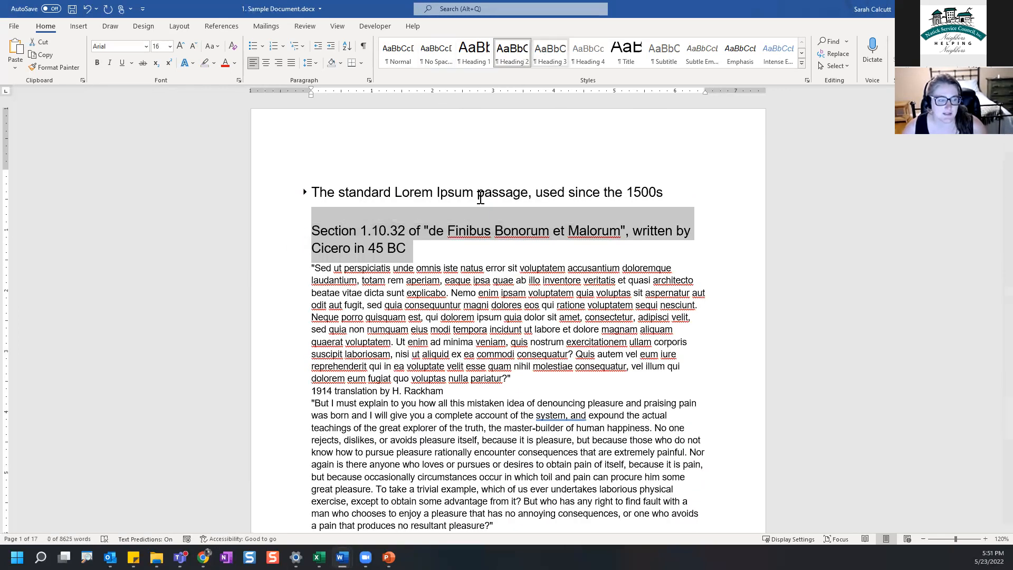
Step: Select the first two lines of the "Sed ut perspiciatis" paragraph and apply the Heading 3 style
left_click(421, 342)
left_click(317, 268)
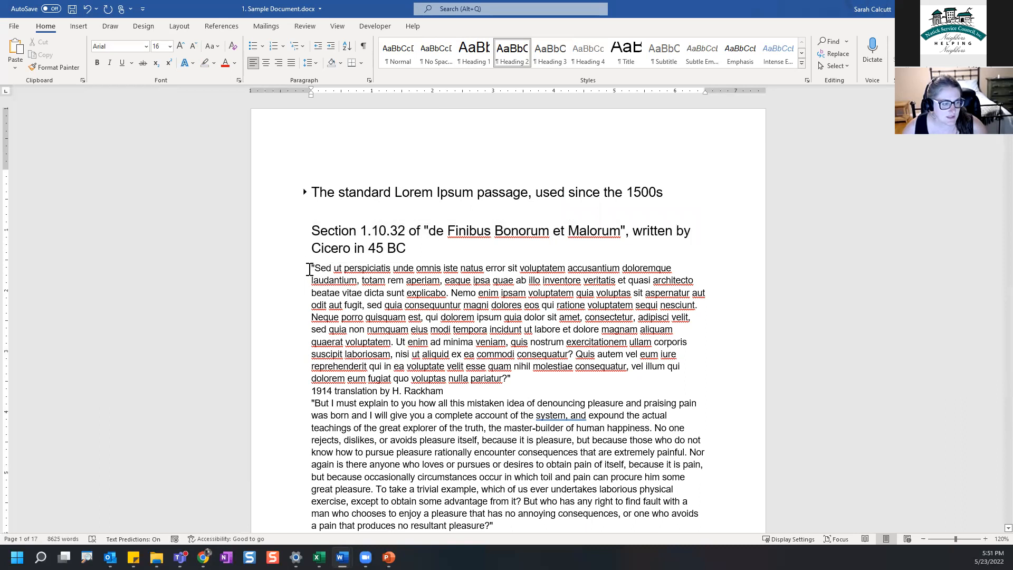
left_click_drag(310, 267, 620, 268)
left_click(316, 270)
left_click(437, 294)
left_click_drag(311, 270, 697, 277)
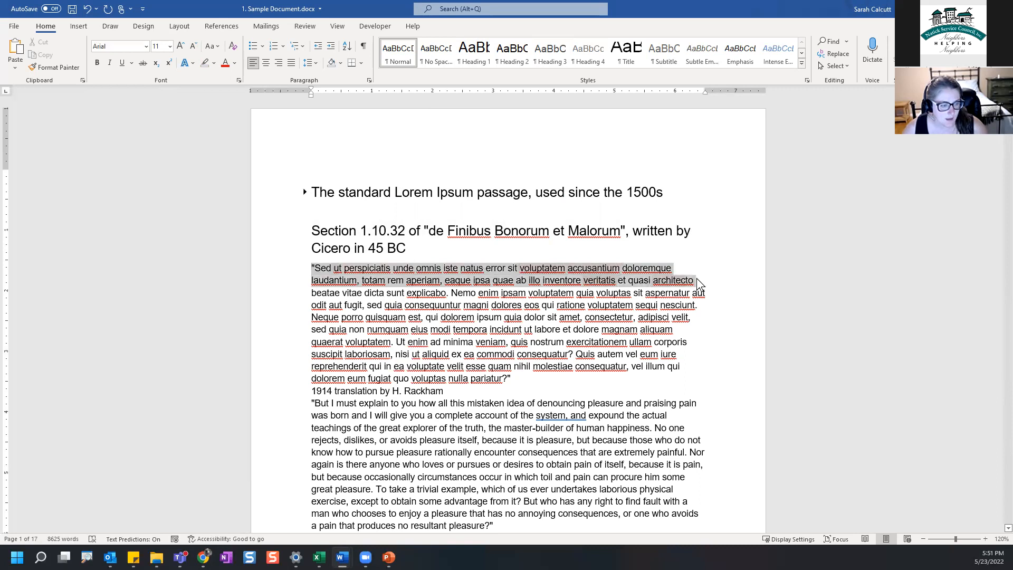
left_click(554, 55)
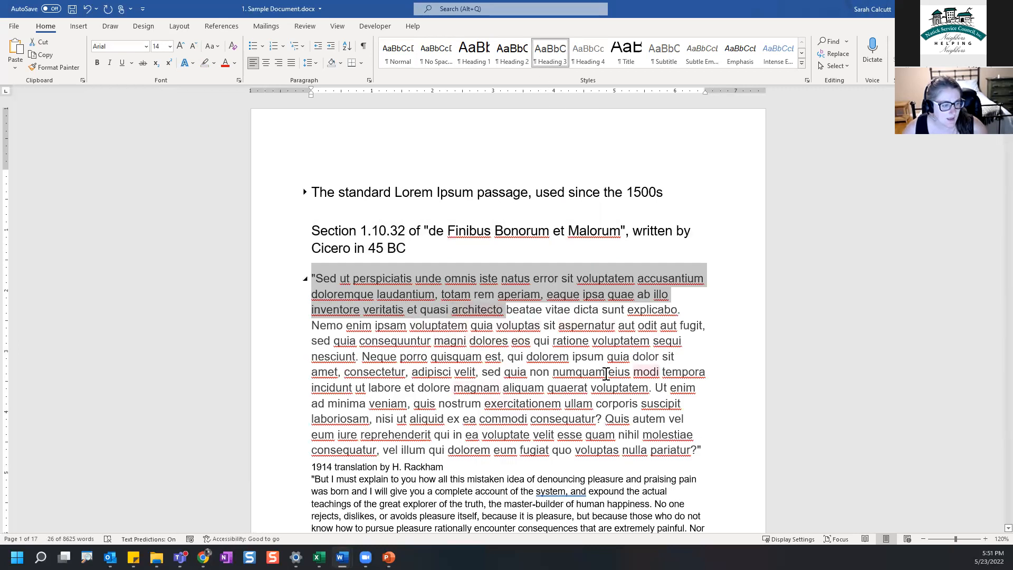
Step: Apply the Heading 3 style to the Section 1.10.33 heading, below the 1914 translation
left_click(707, 450)
left_click_drag(308, 466, 476, 420)
scroll(357, 378, "down", 2)
left_click(357, 376)
left_click_drag(312, 361, 655, 360)
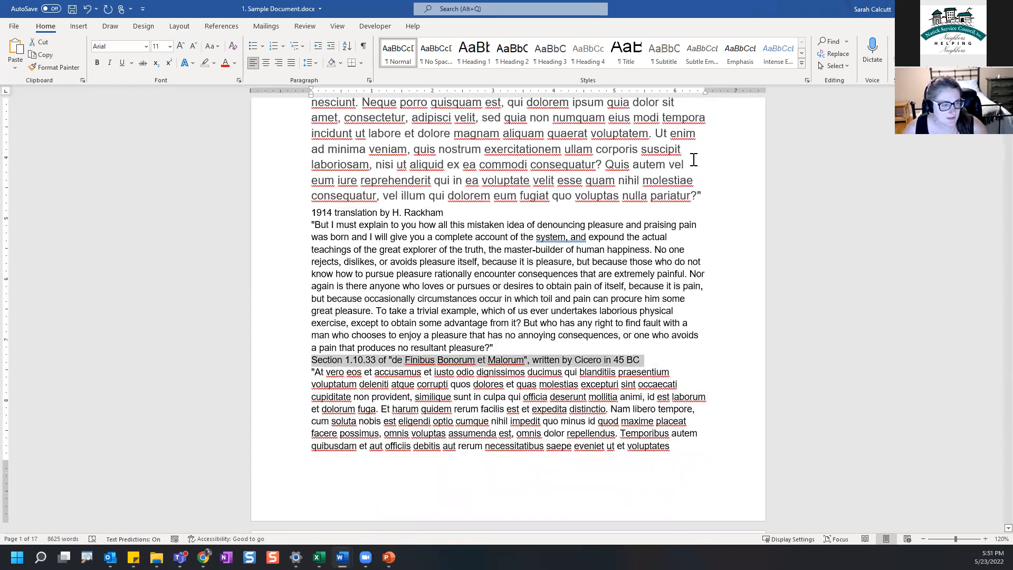
left_click(561, 56)
scroll(569, 378, "down", 1)
scroll(569, 378, "down", 4)
scroll(586, 379, "up", 8)
scroll(285, 190, "up", 2)
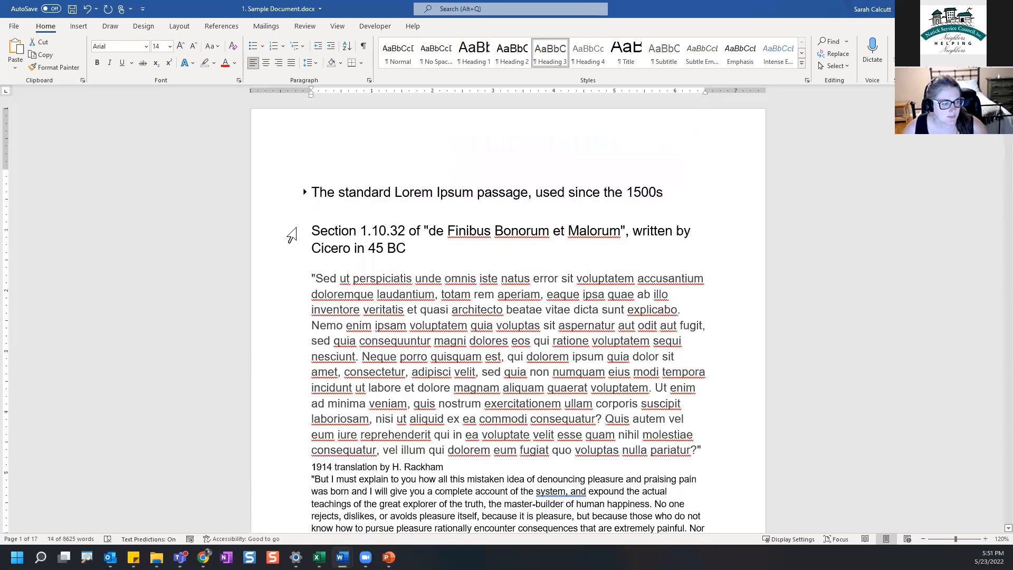
Step: Collapse the text under the "Sed ut perspiciatis" heading and the Section 1.10.33 heading, leaving the Section 1.10.32 heading selected
left_click(304, 278)
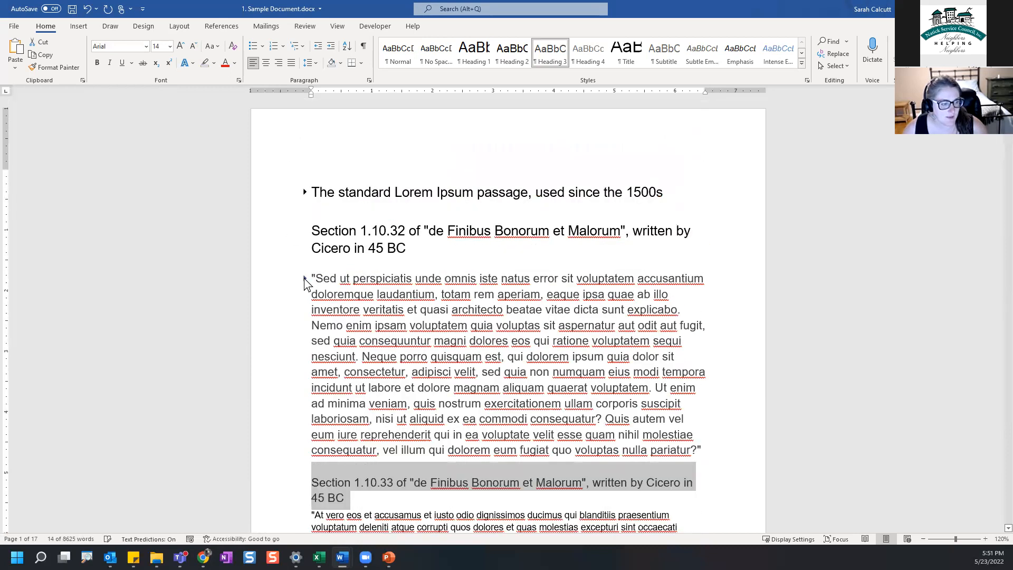
left_click(305, 482)
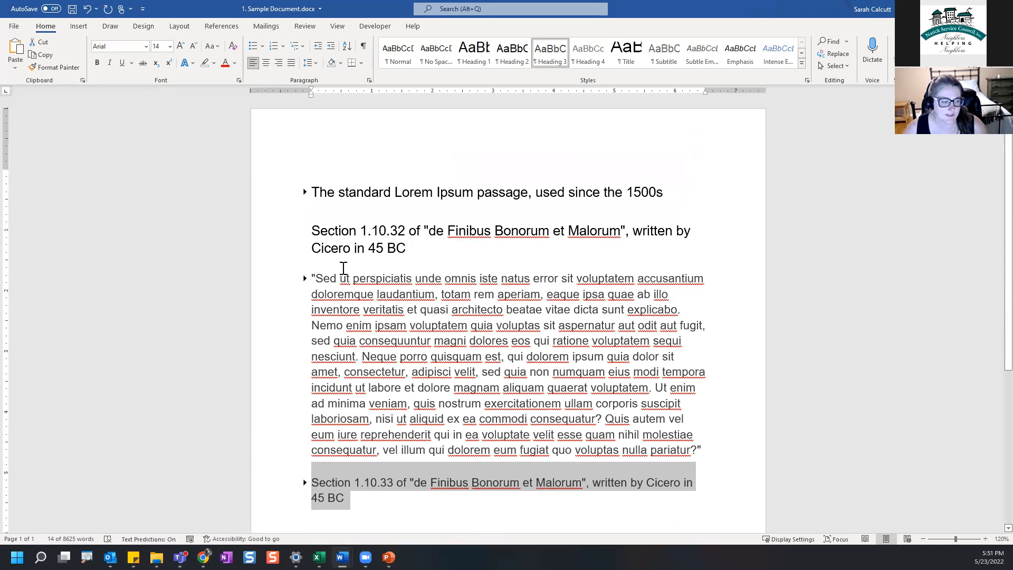
left_click(305, 231)
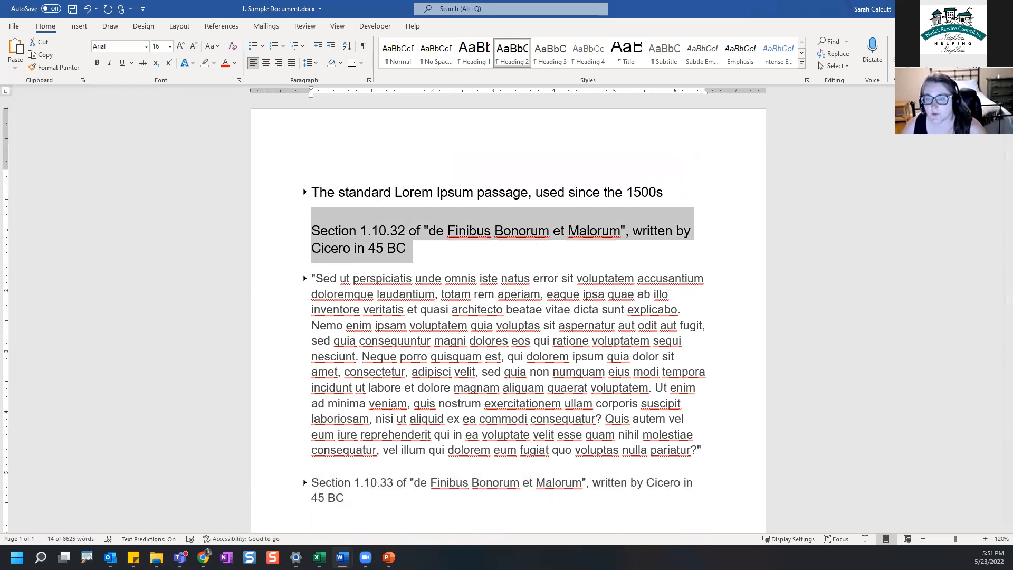
Step: Switch to the Google Docs version of 1. Sample Document in Chrome and maximize its window
key("alt+Tab")
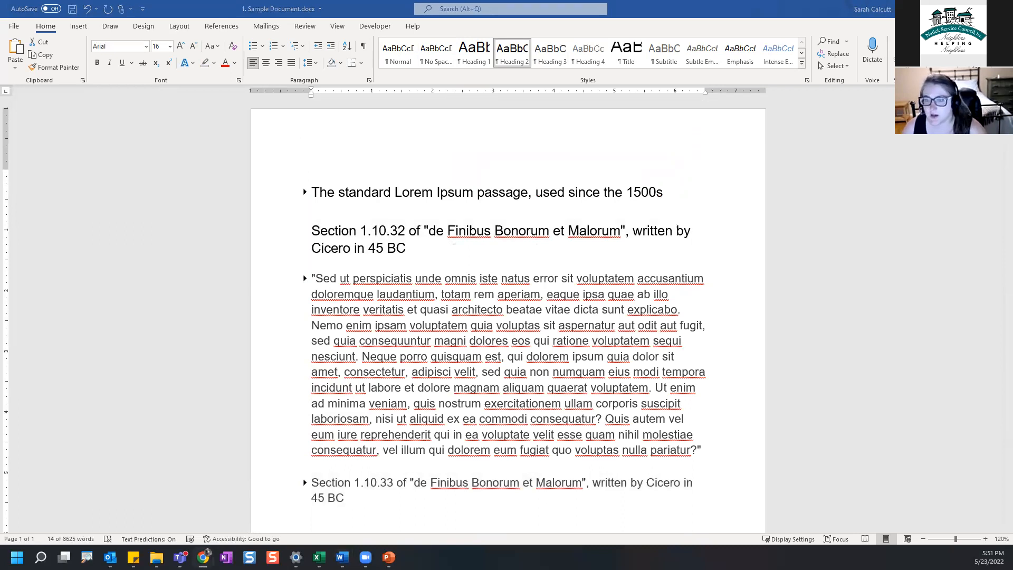
left_click_drag(0, 10, 2, 2)
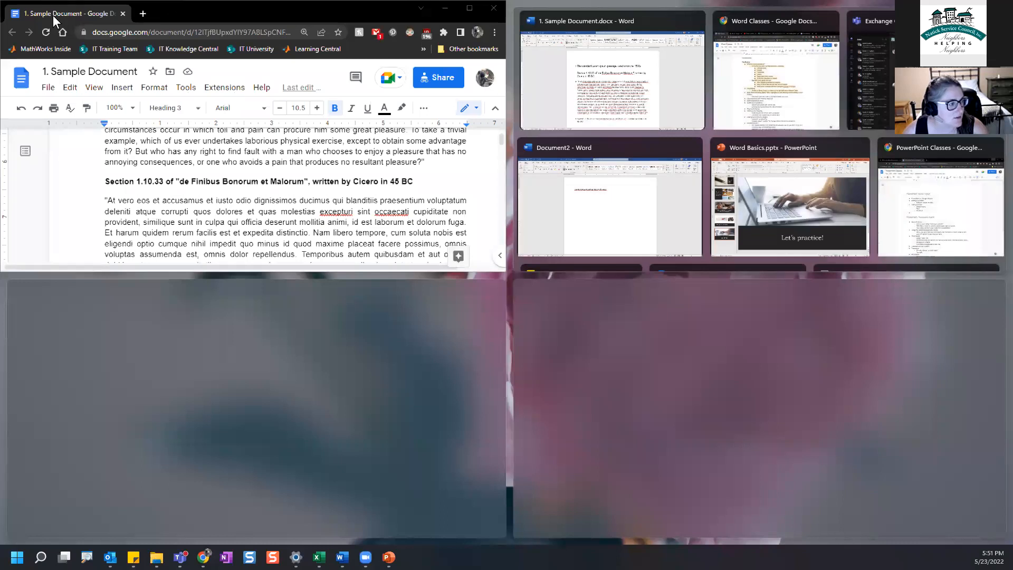
left_click(55, 21)
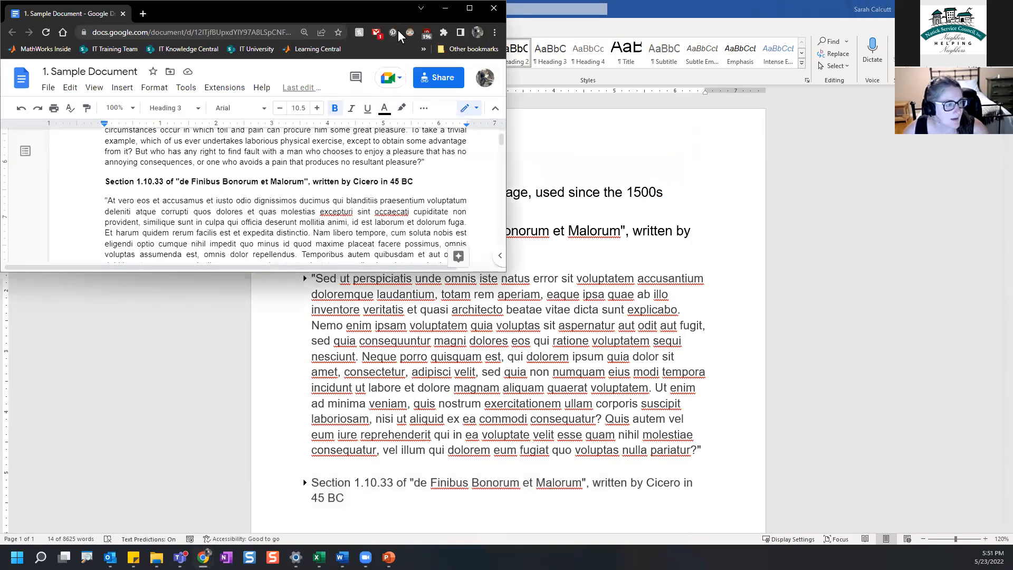
left_click_drag(398, 16, 594, 1)
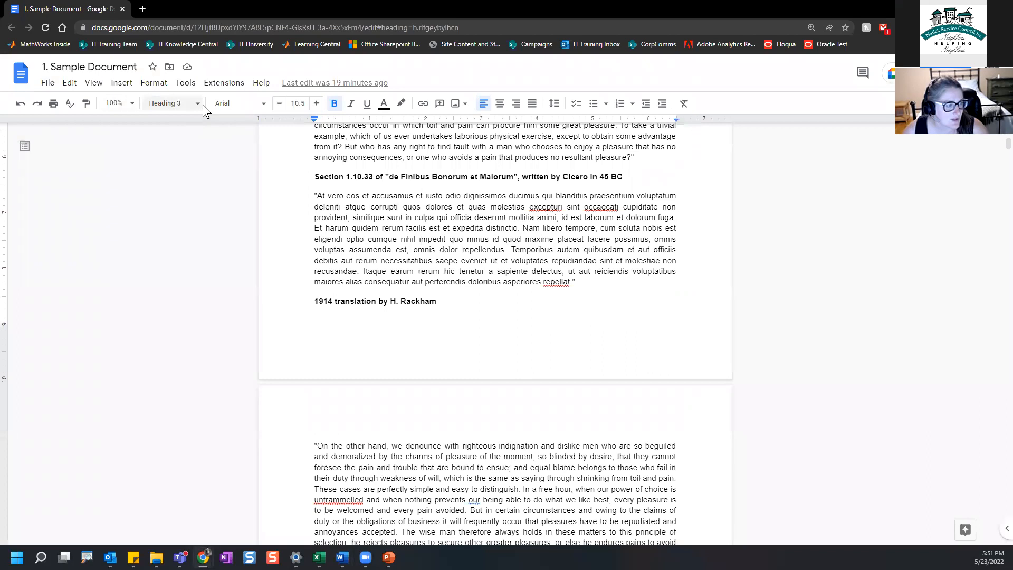
Step: Look through the available paragraph styles, including the options for Normal text and Title
left_click(202, 104)
mouse_move(189, 123)
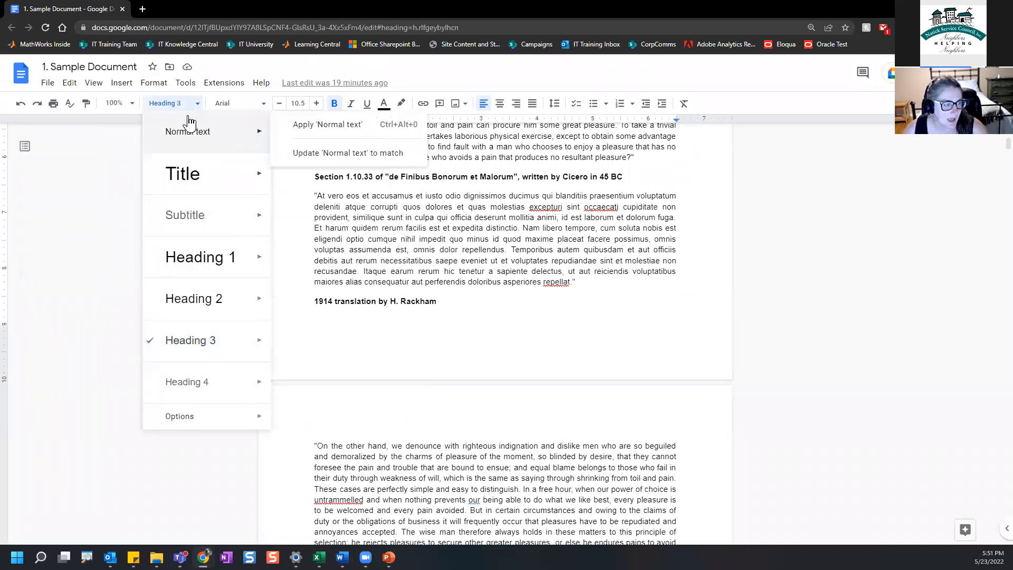
mouse_move(216, 181)
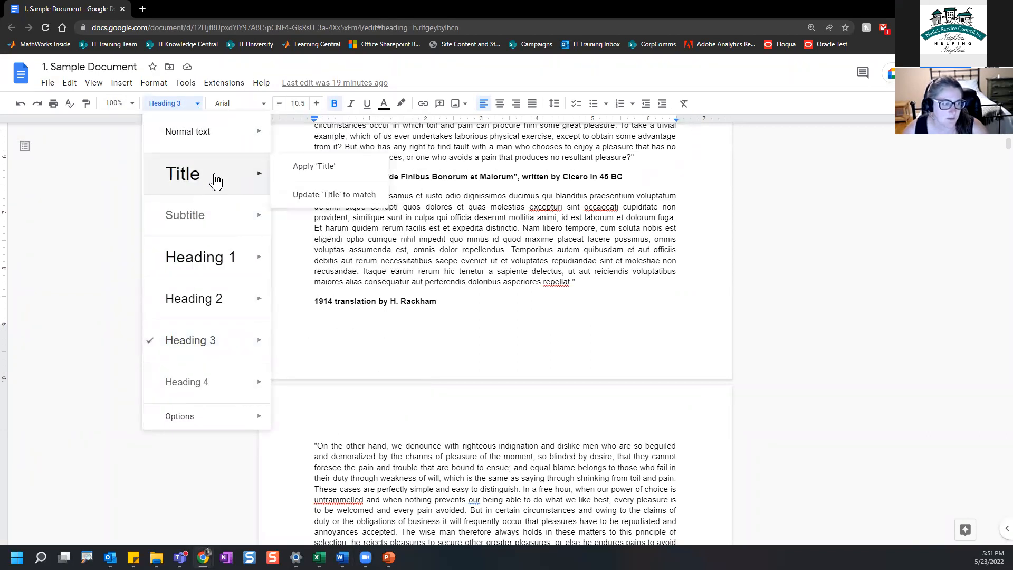
left_click(539, 244)
Step: Select the heading "The standard Lorem Ipsum passage, used since the 1500s" and check its style in the list of paragraph styles
scroll(539, 244, "up", 7)
left_click_drag(539, 201, 302, 198)
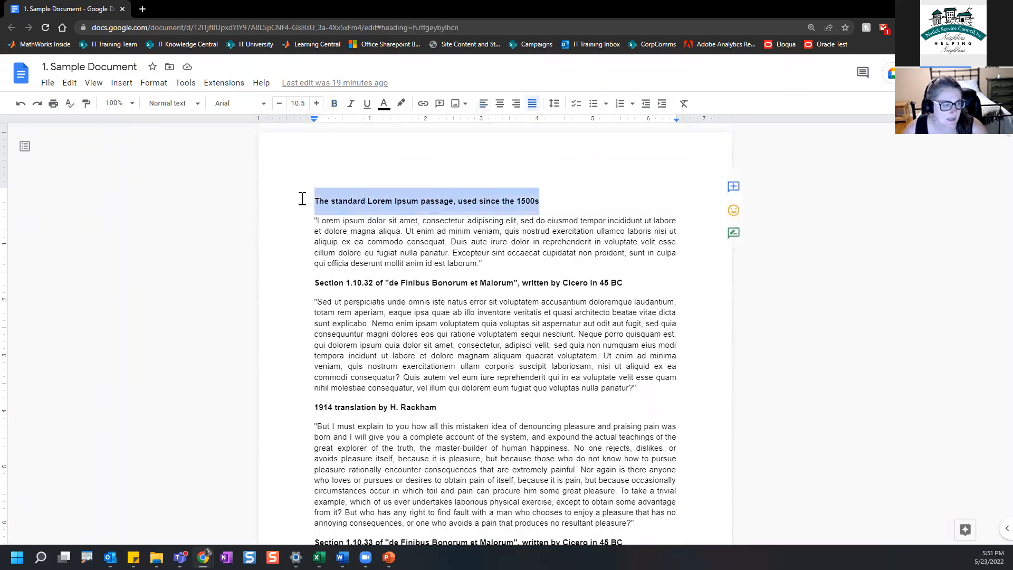
left_click(196, 104)
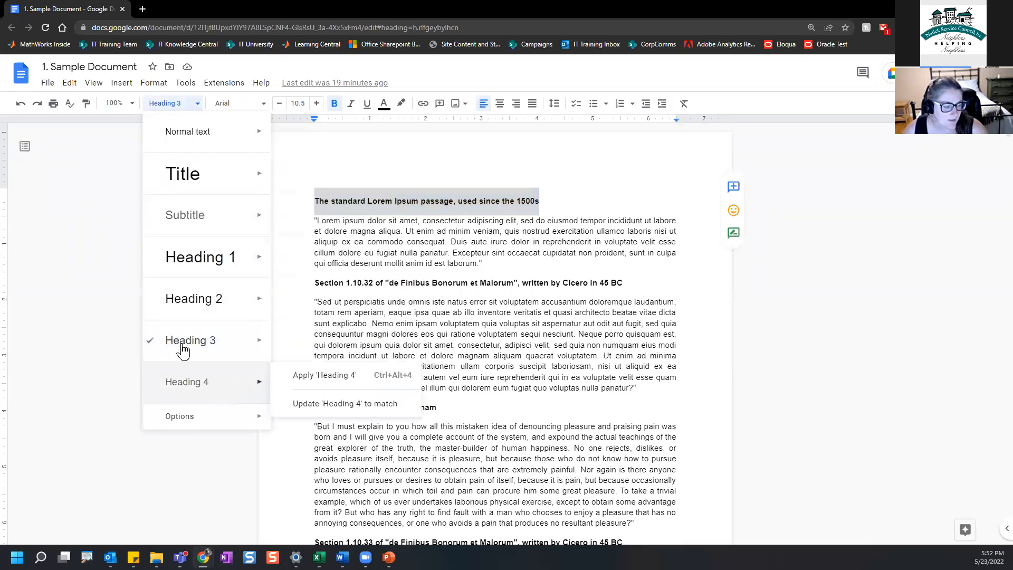
left_click(39, 194)
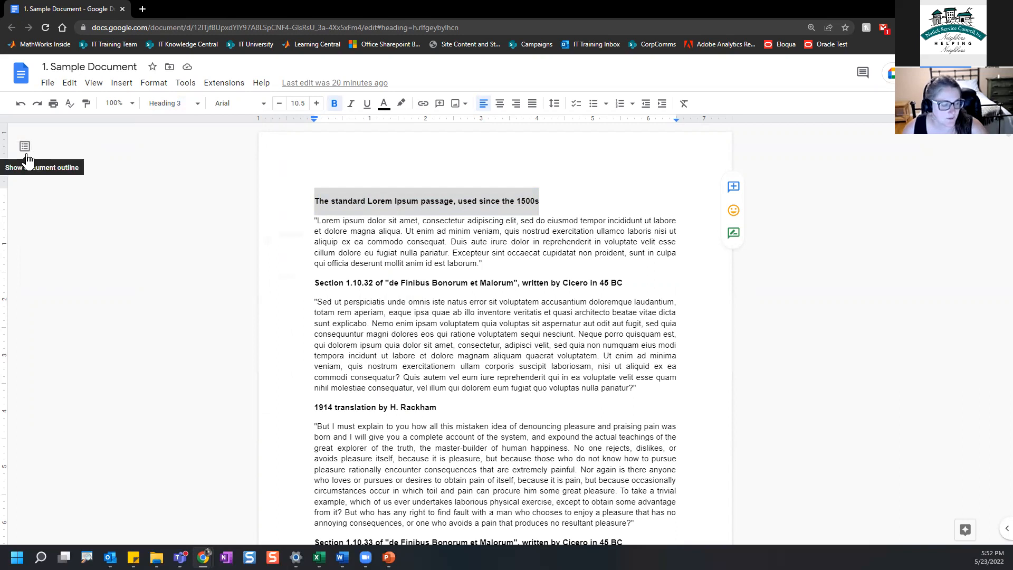
Step: Show the document outline
mouse_move(124, 141)
left_mouse_down()
mouse_move(51, 137)
mouse_move(52, 160)
left_mouse_up()
left_click(85, 196)
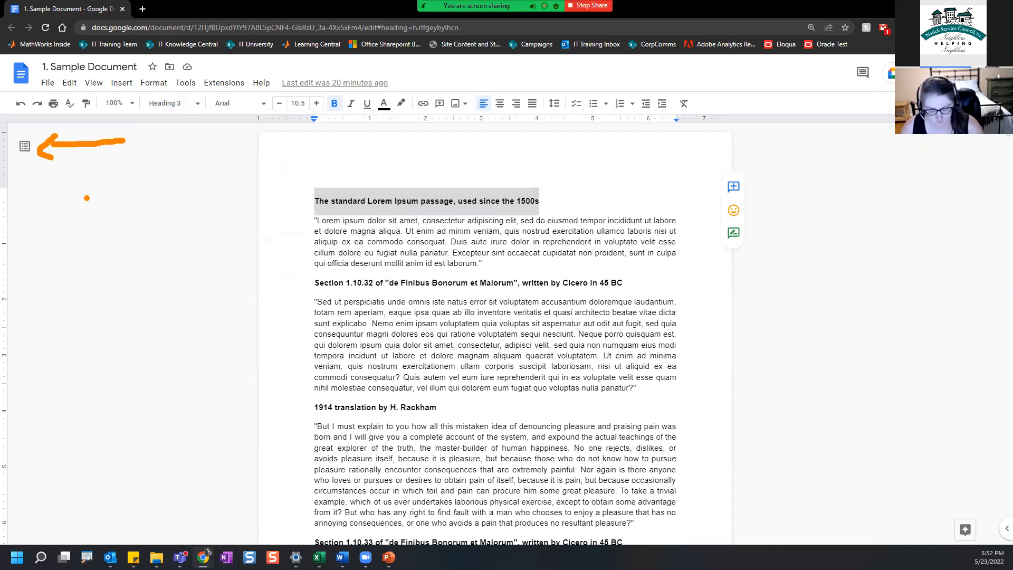
key("Escape")
left_click(25, 149)
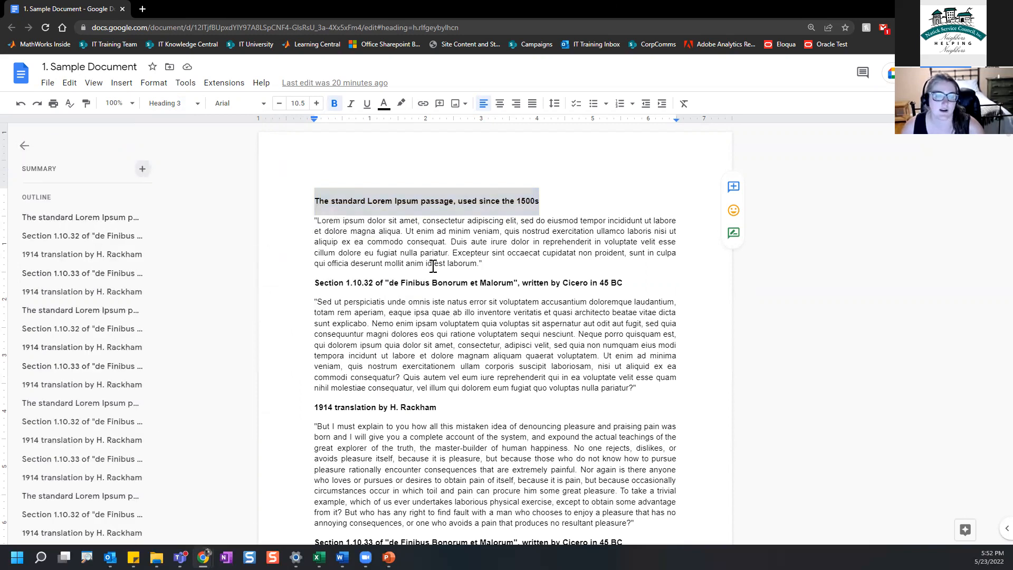
Step: Apply the Heading 1 style to "The standard Lorem Ipsum passage, used since the 1500s"
left_click(429, 199)
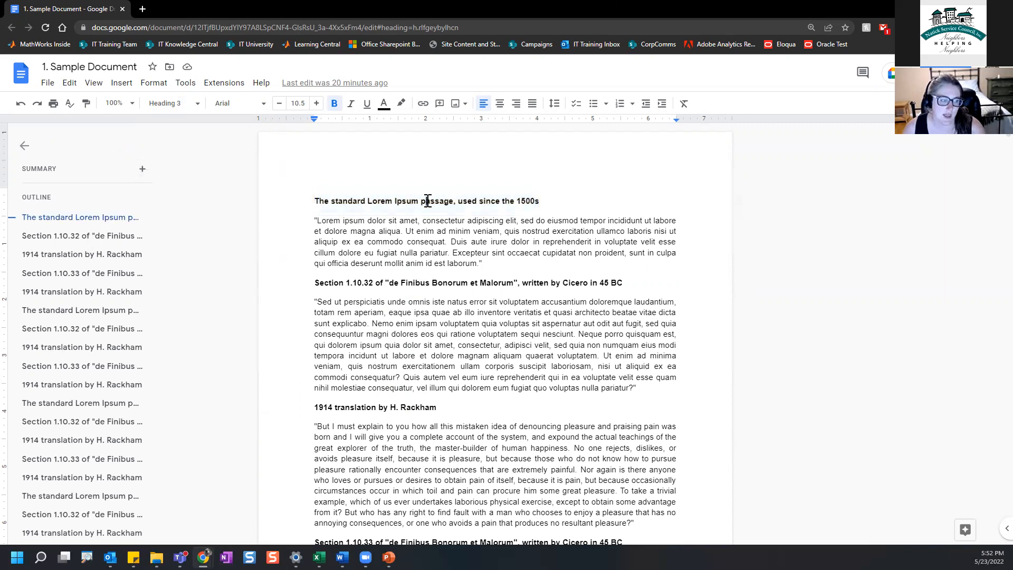
triple_click(369, 201)
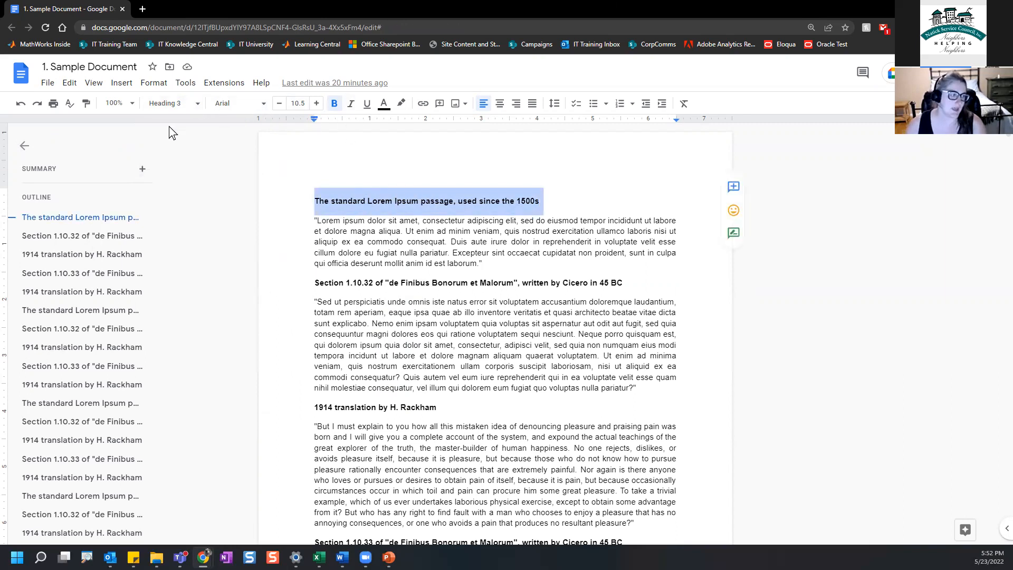
left_click(195, 103)
left_click(231, 253)
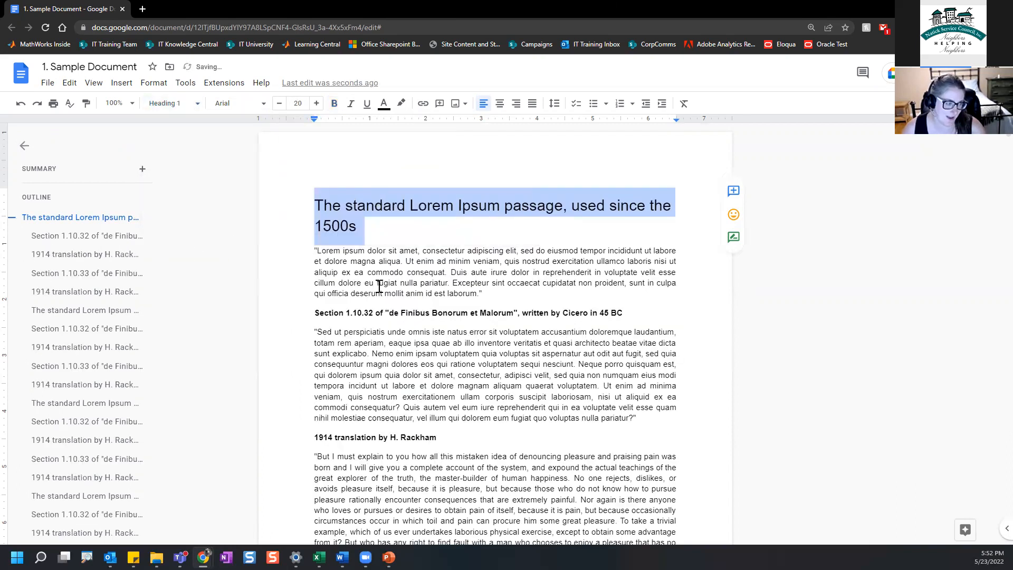
Step: Apply the Heading 2 style to the Section 1.10.32 heading and close the document outline
triple_click(398, 303)
left_click(401, 315)
triple_click(400, 315)
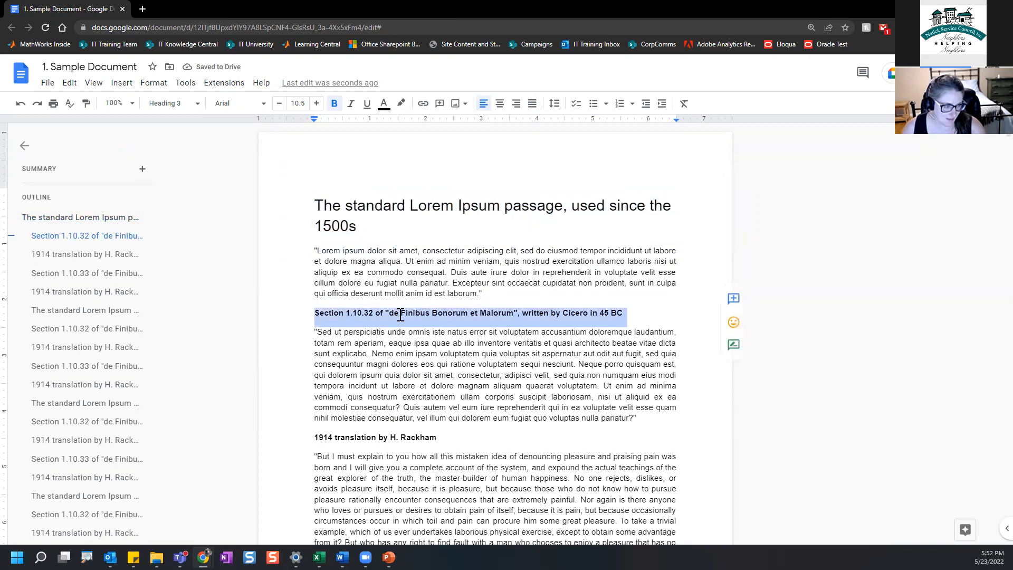
left_click(194, 104)
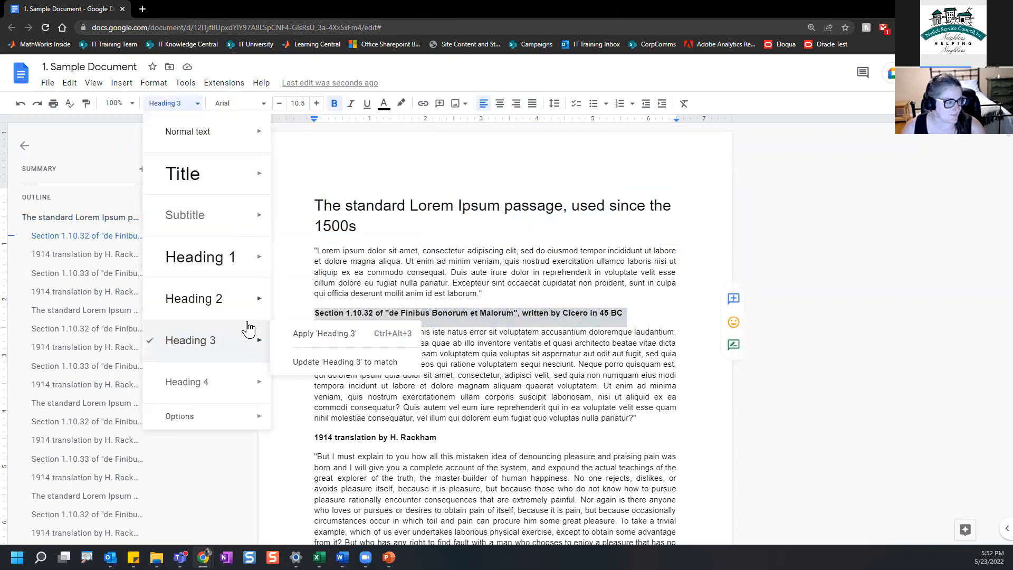
left_click(243, 299)
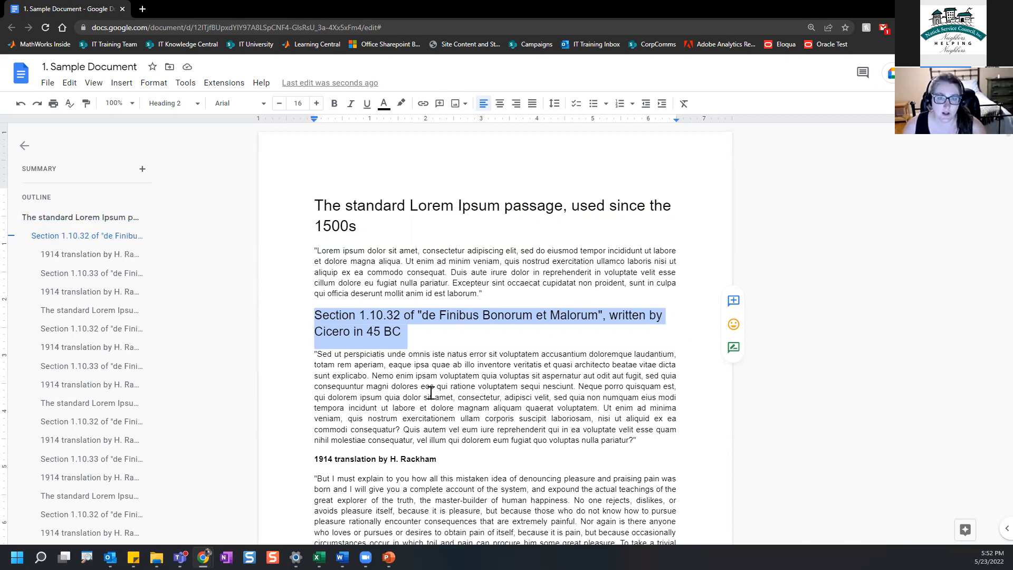
left_click(24, 145)
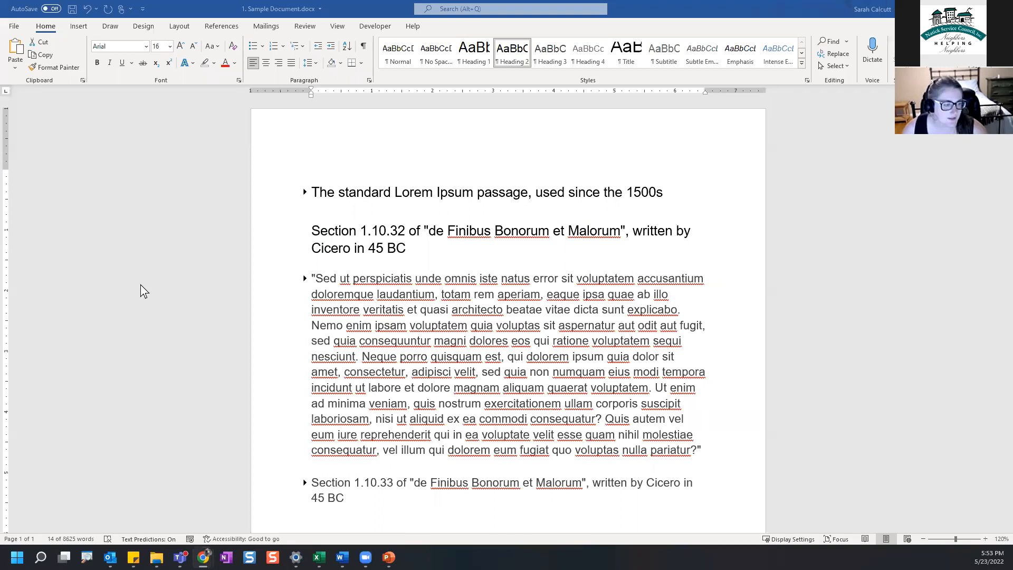
Step: Expand the collapsed text under the 1500s passage heading and the Section 1.10.32 and Section 1.10.33 headings
left_click(304, 279)
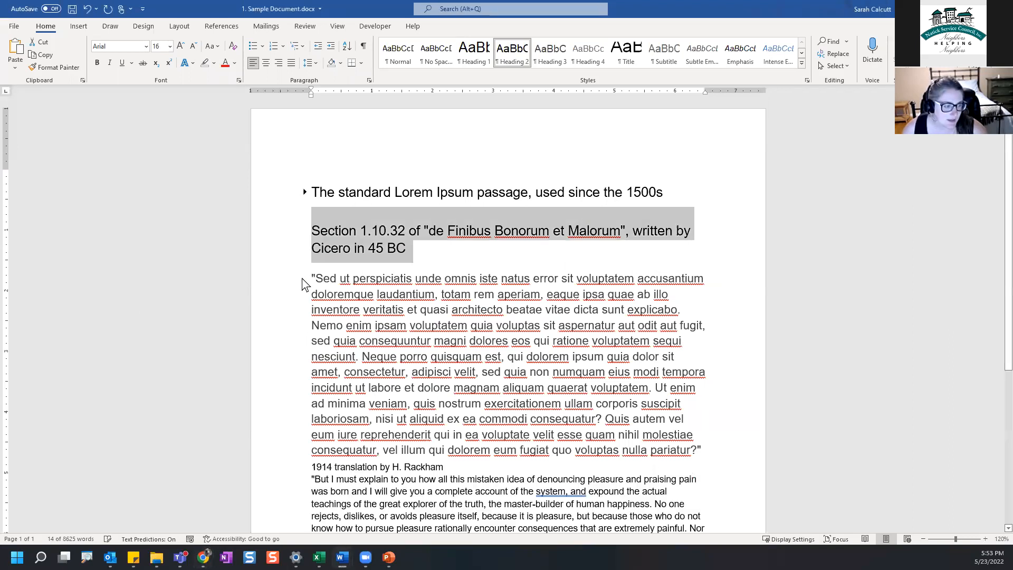
left_click(305, 193)
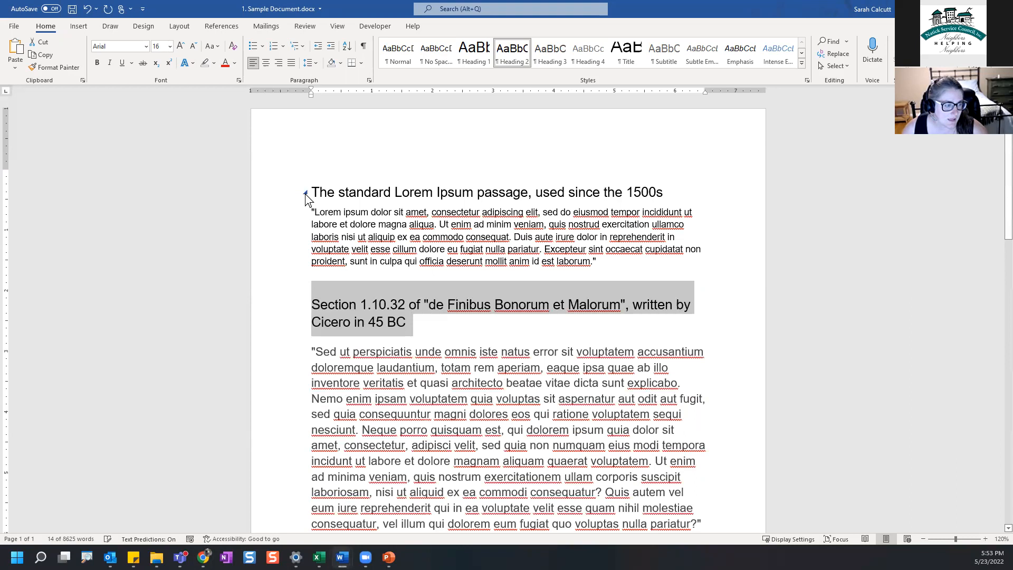
scroll(291, 136, "down", 2)
scroll(291, 136, "down", 1)
left_click(307, 123)
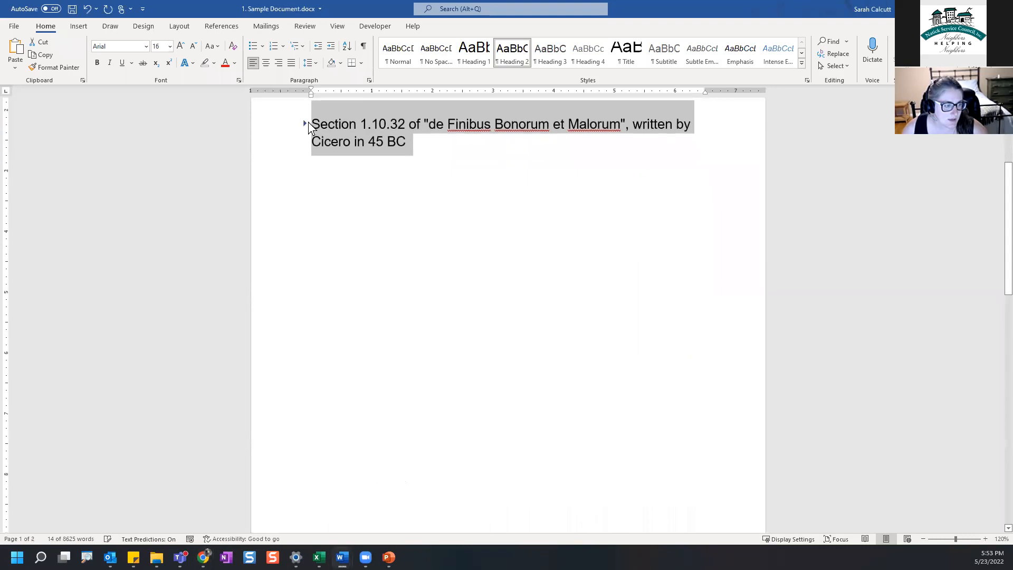
left_click(306, 126)
scroll(307, 128, "down", 8)
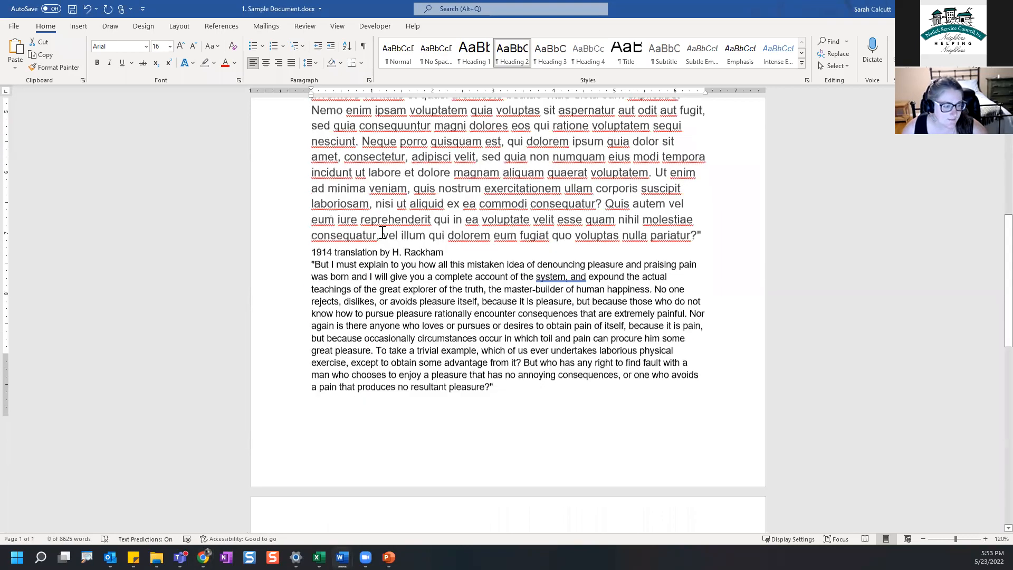
left_click(305, 311)
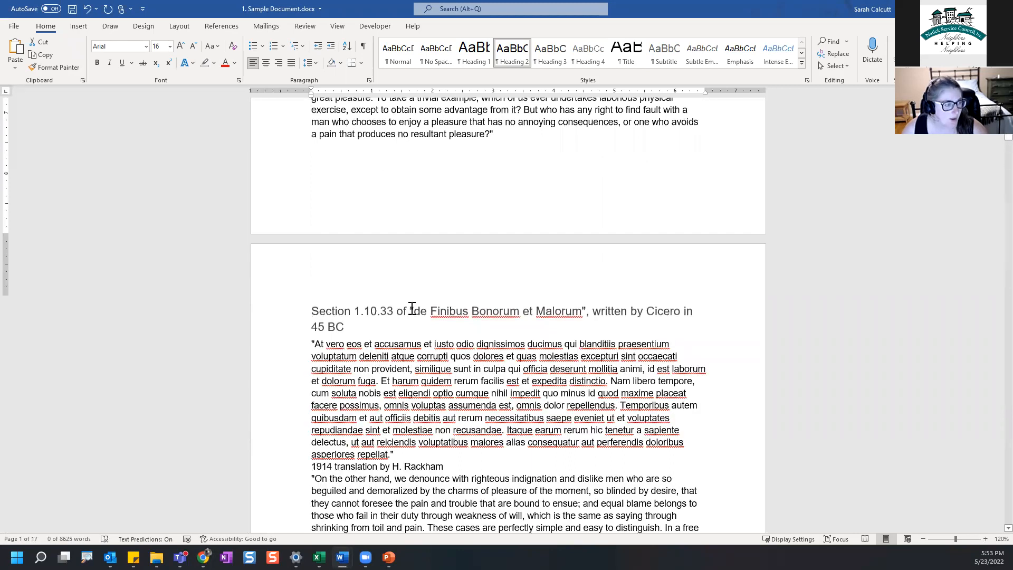
Step: Select the entire document and clear all of its formatting
scroll(409, 314, "up", 7)
scroll(410, 311, "up", 5)
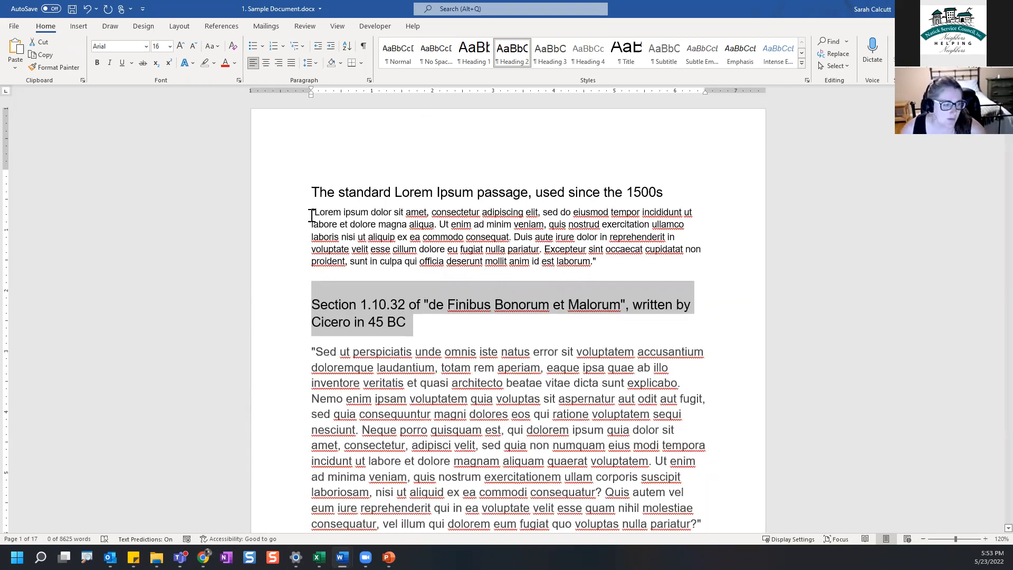
left_click_drag(311, 185, 663, 531)
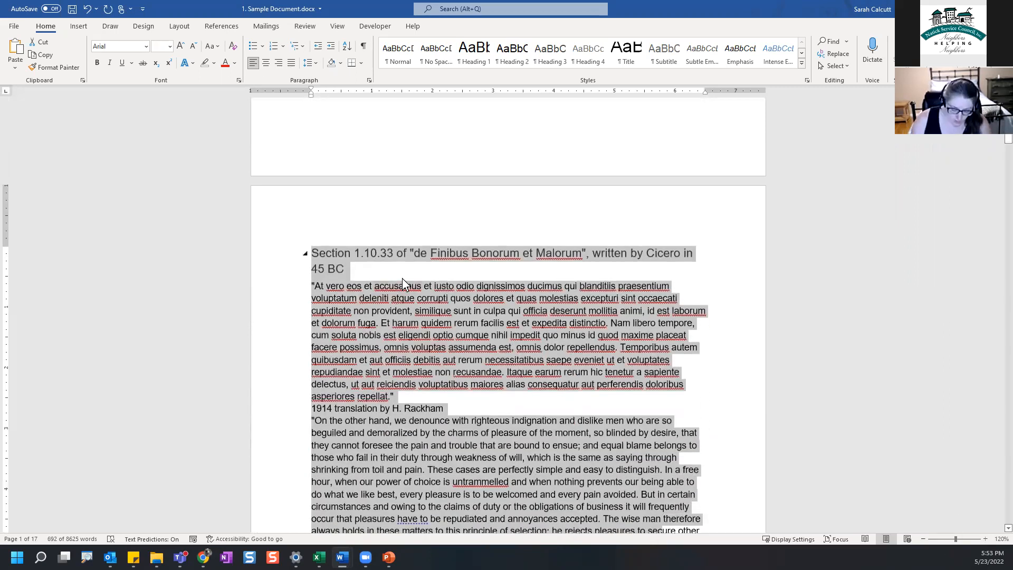
key("ctrl+a")
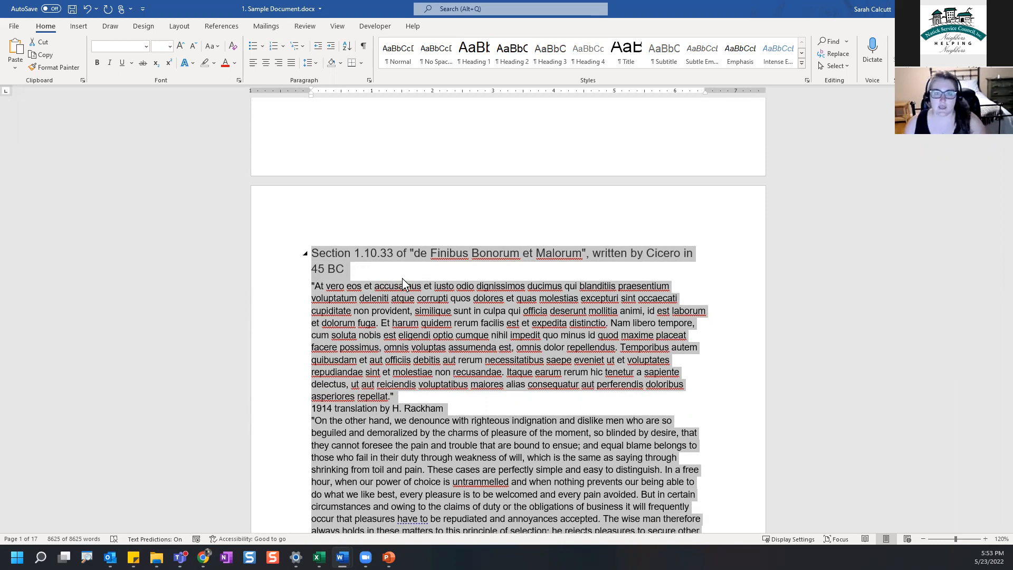
scroll(501, 210, "down", 5)
scroll(500, 211, "up", 8)
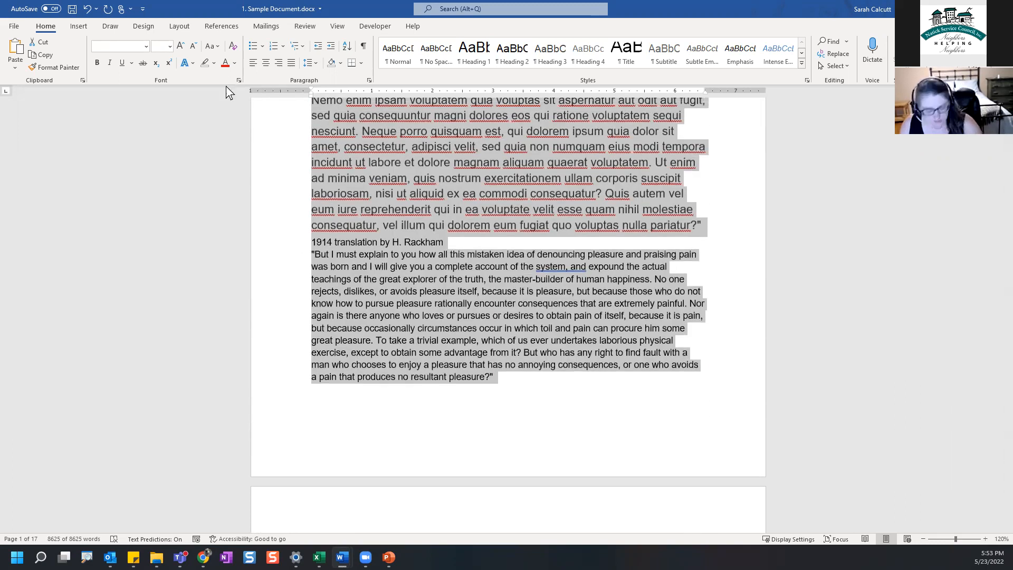
mouse_move(227, 94)
left_mouse_down()
mouse_move(227, 62)
mouse_move(216, 56)
mouse_move(243, 60)
left_mouse_up()
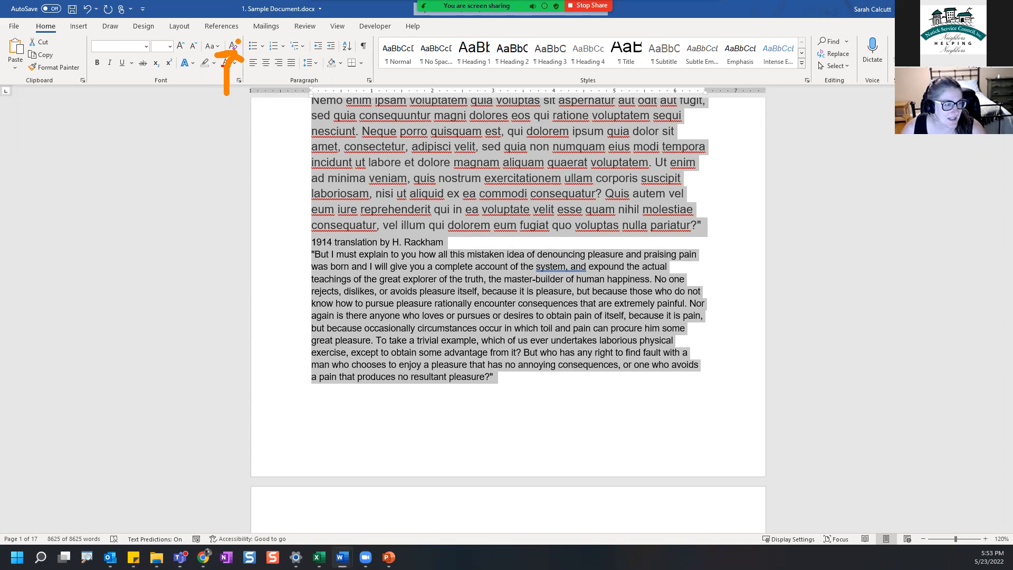
key("Escape")
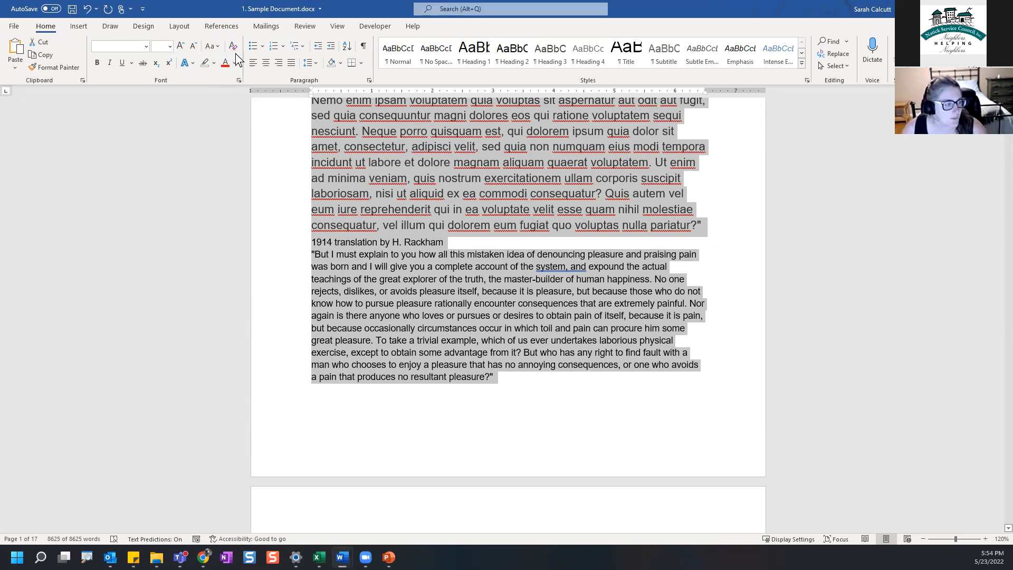
left_click(234, 52)
key("ctrl+a")
left_click(234, 52)
Step: Set the whole document's font to Cambria and choose a different font size
scroll(429, 253, "up", 4)
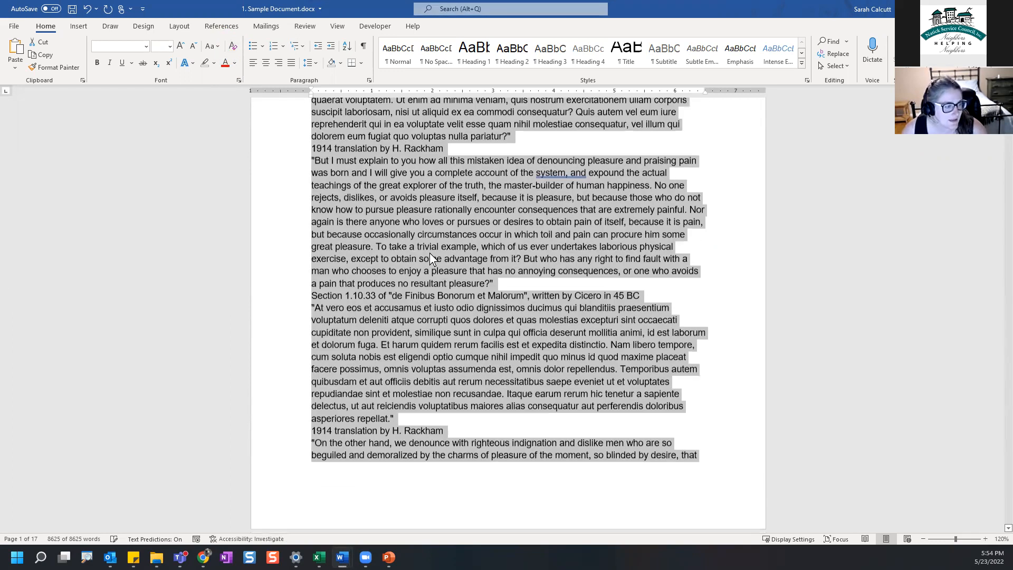
scroll(430, 252, "up", 3)
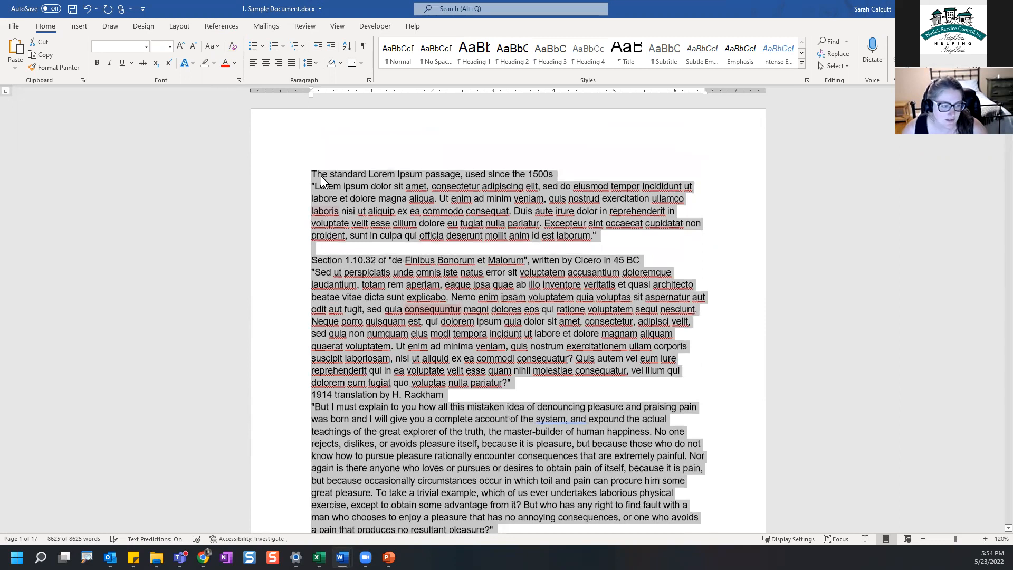
scroll(406, 288, "down", 15)
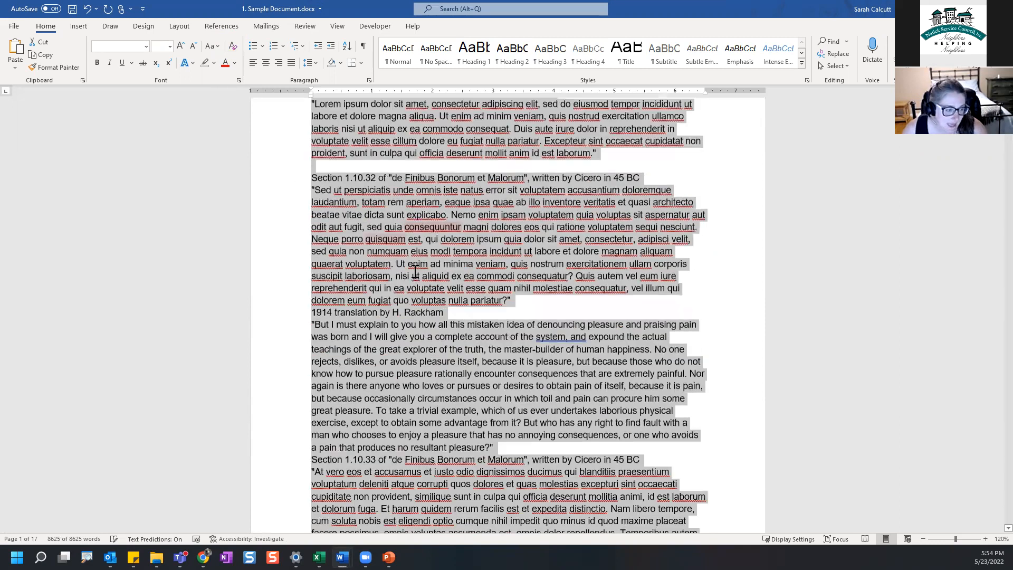
scroll(434, 254, "down", 15)
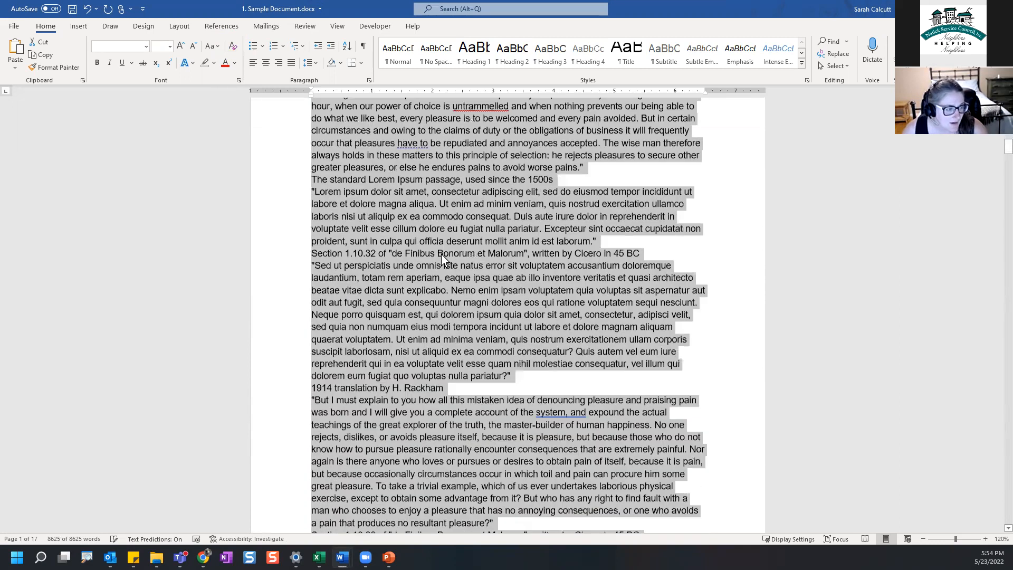
scroll(466, 271, "down", 8)
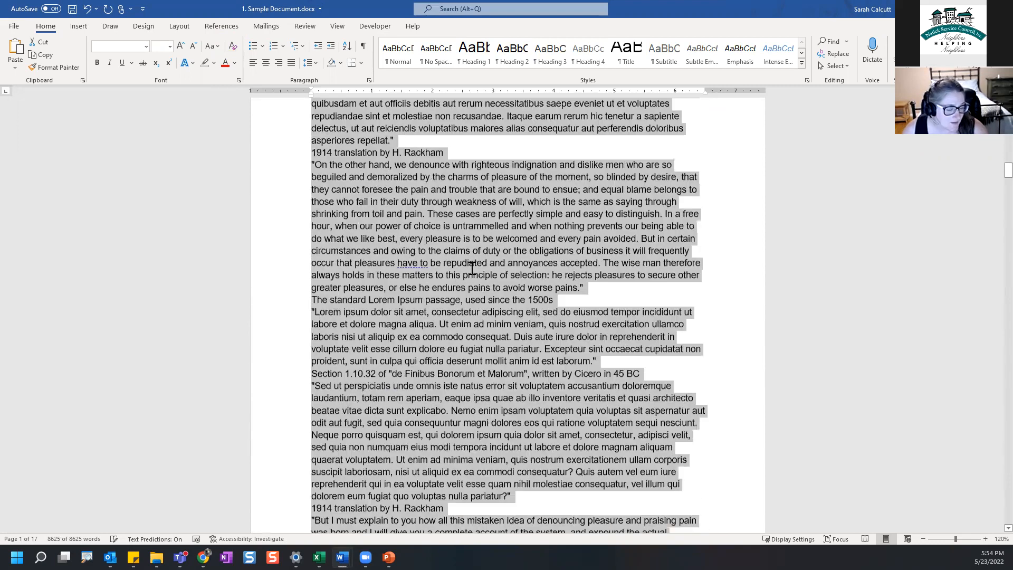
scroll(471, 268, "up", 13)
left_click(146, 47)
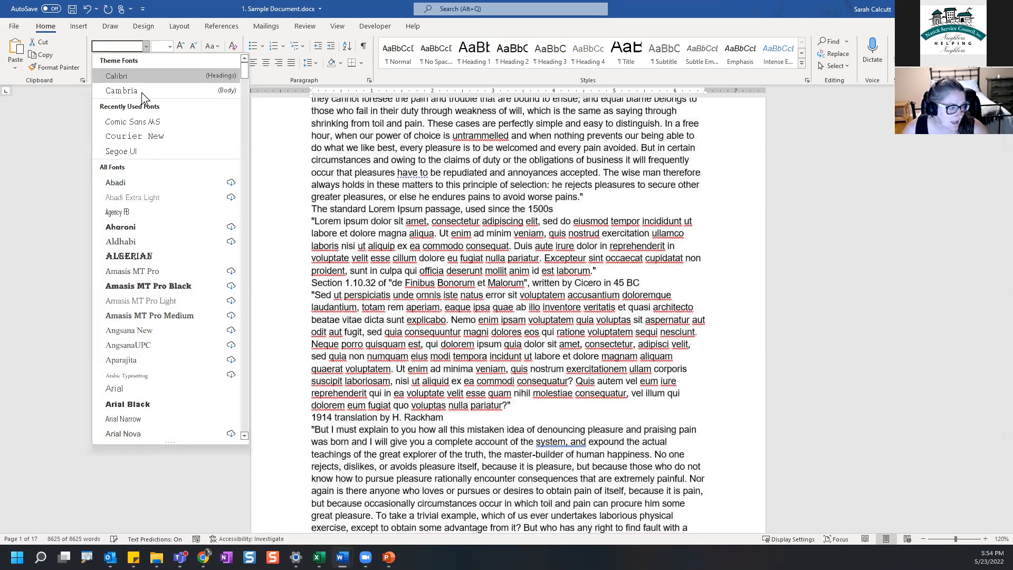
left_click(141, 93)
scroll(474, 219, "up", 10)
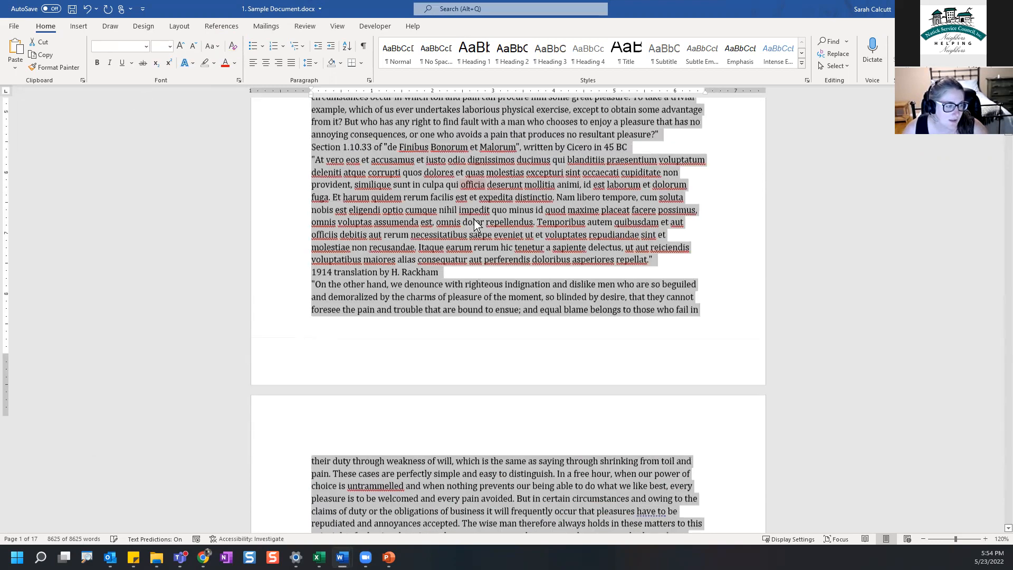
left_click(170, 46)
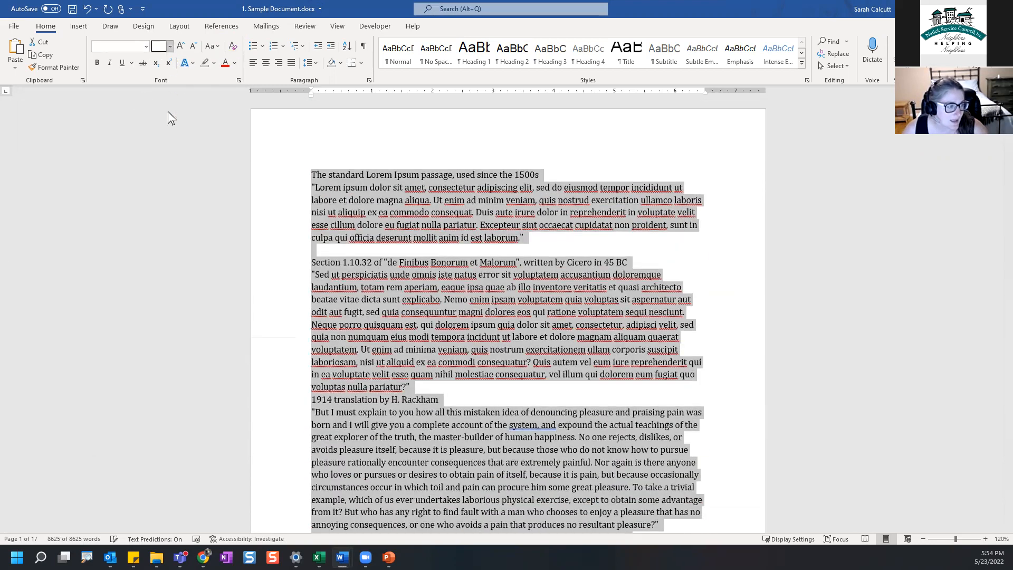
left_click(161, 178)
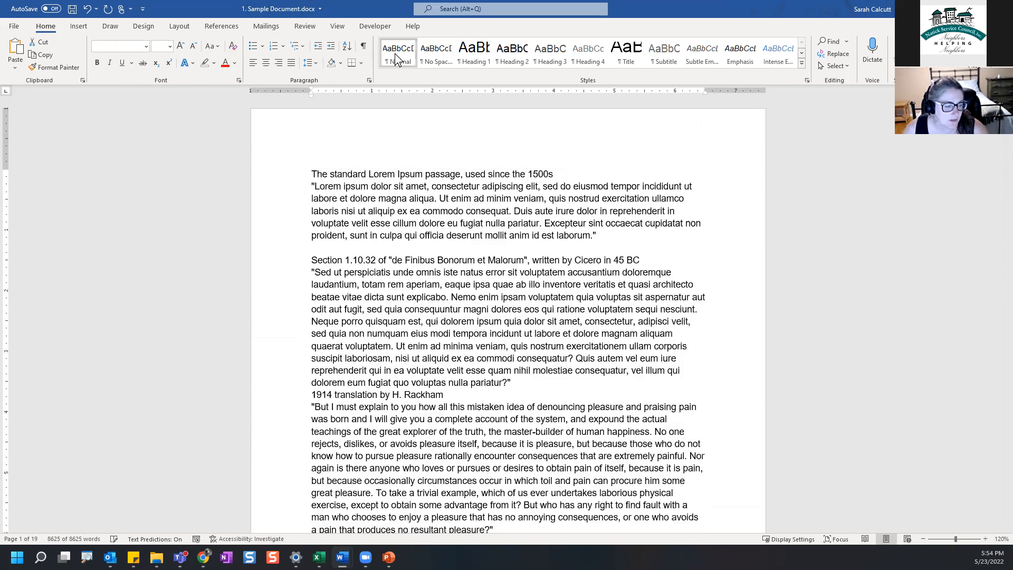
Step: Apply the Normal style to the whole document and deselect the text
left_click(395, 53)
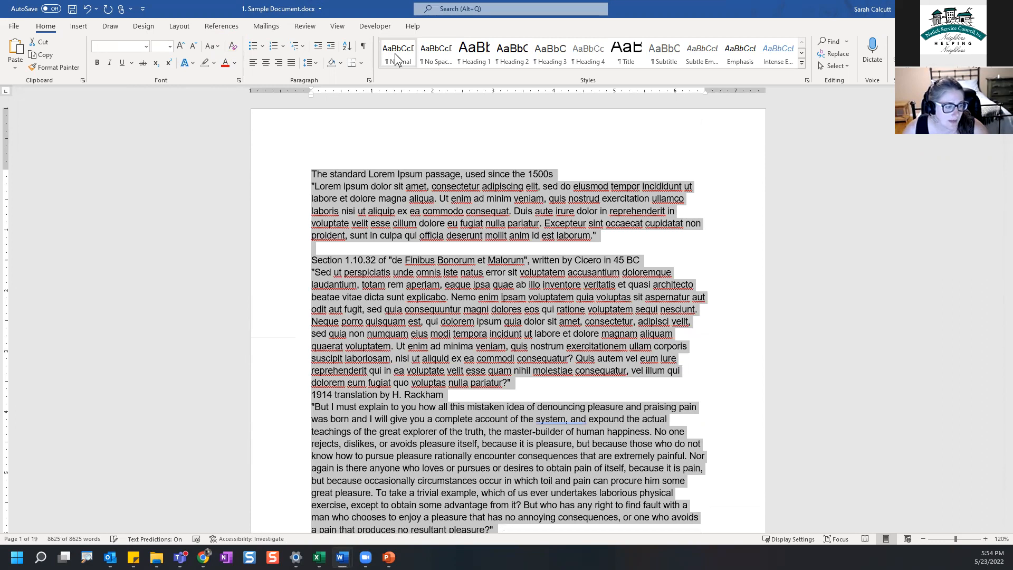
left_click(377, 302)
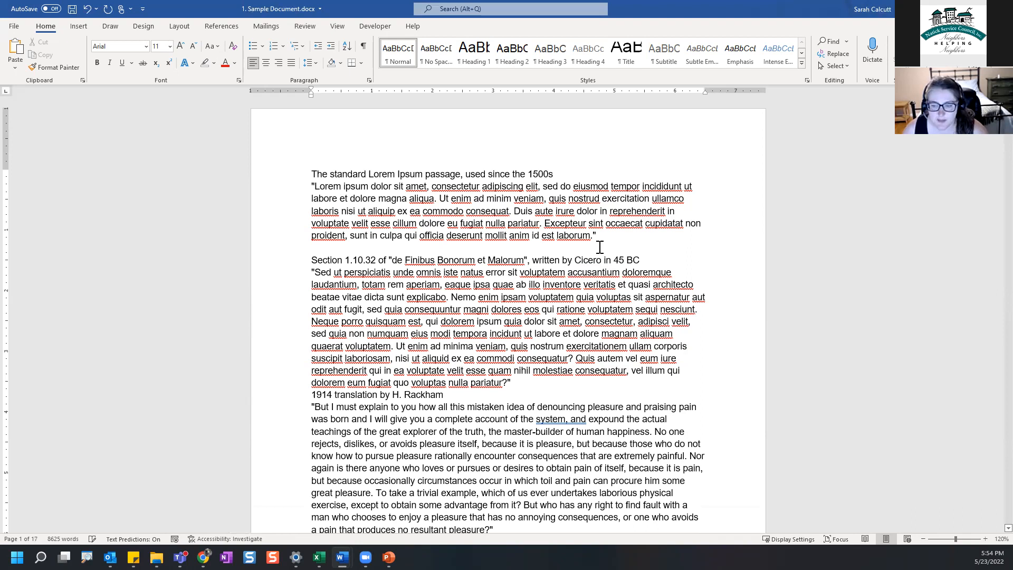
left_click(430, 237)
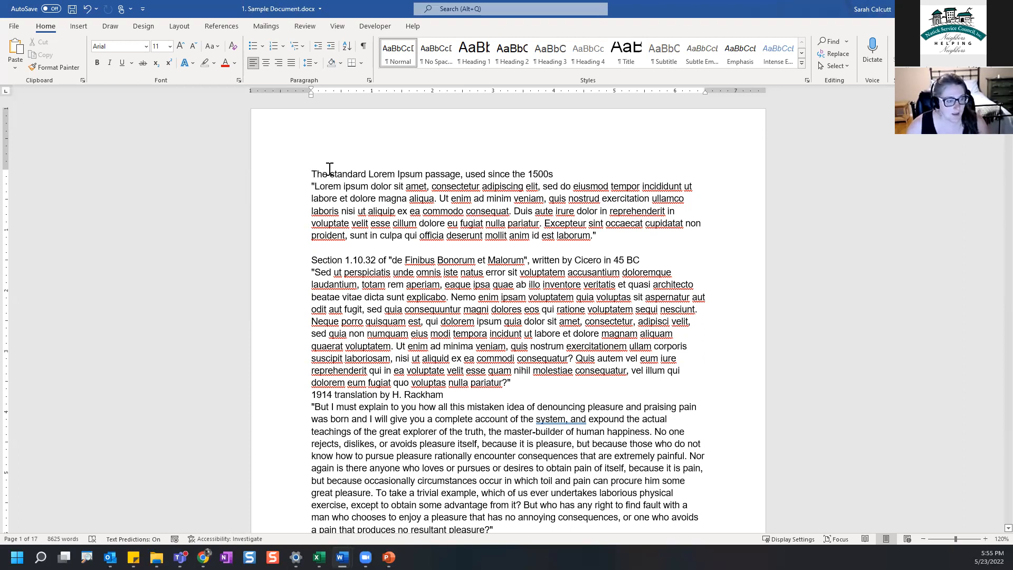
Step: Copy the heading "The standard Lorem Ipsum passage, used since the 1500s" together with its paragraph at the start of the document
left_click_drag(307, 172, 601, 237)
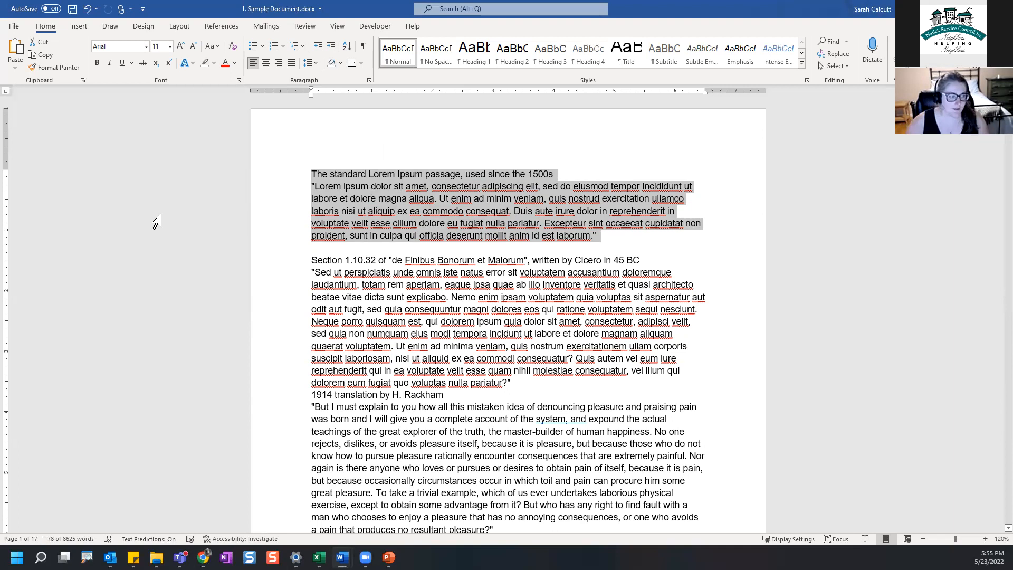
left_click(46, 60)
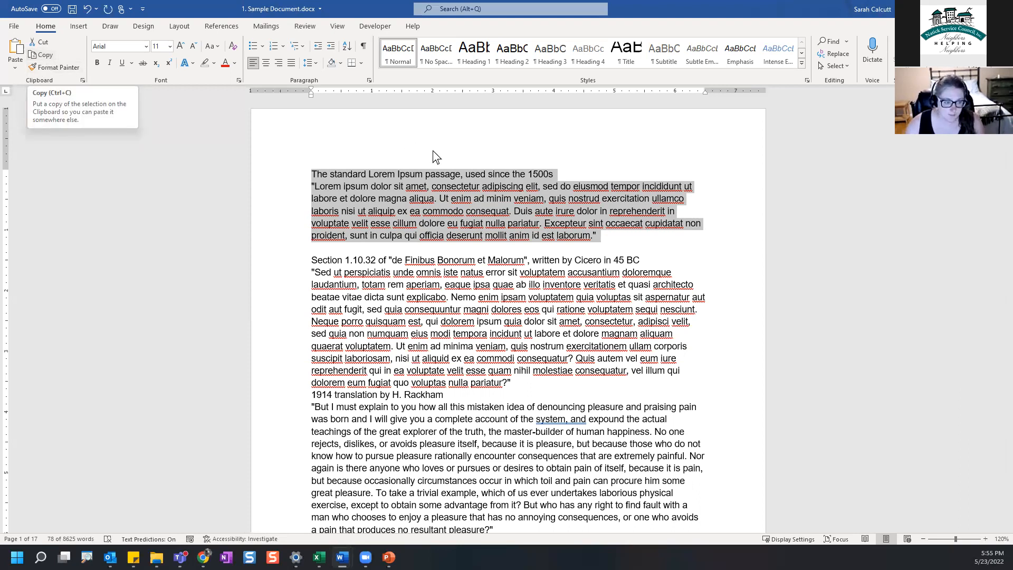
left_click(622, 237)
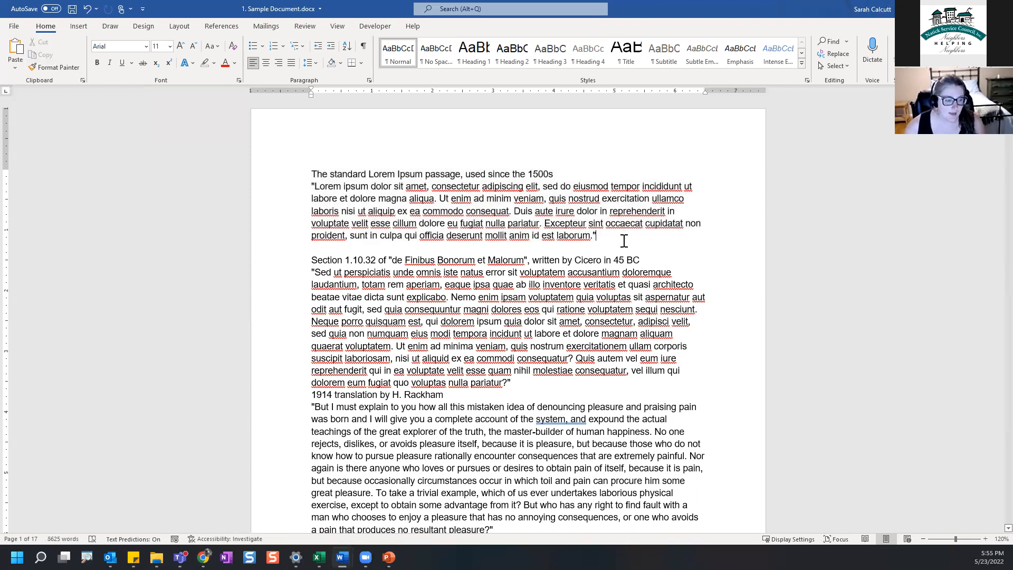
Step: Insert five blank lines after the first Section 1.10.32 paragraph, paste the copied passage among them and add another line below it
left_click(411, 395)
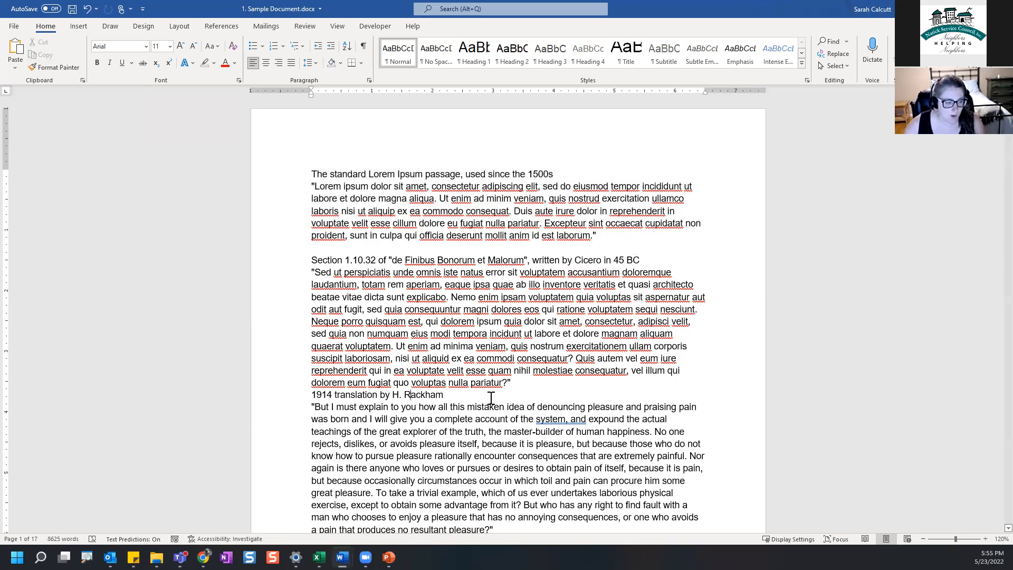
left_click(524, 385)
key("Return")
key("Return")
key("Return")
key("Return")
key("Return")
key("Up")
key("Up")
key("Up")
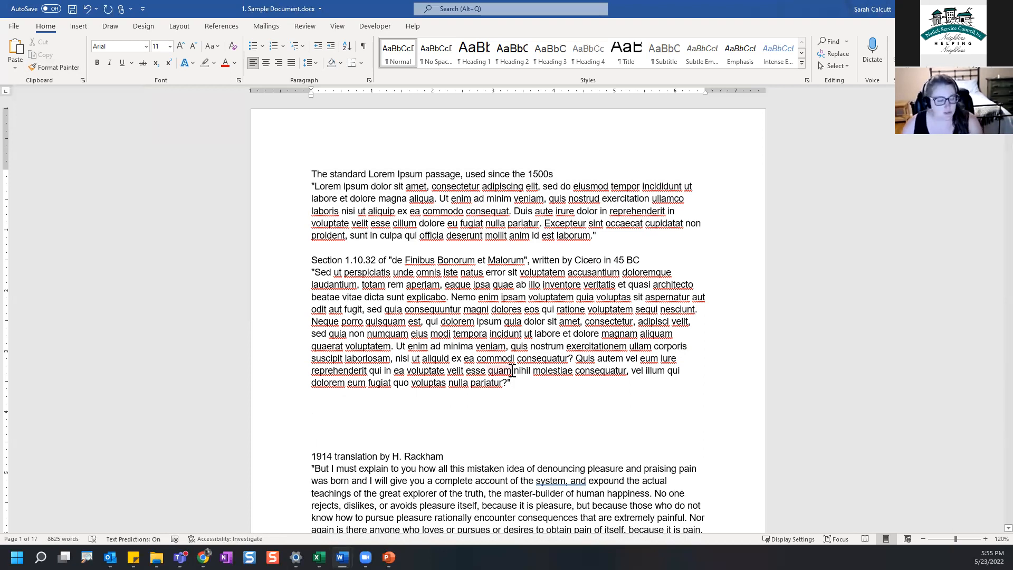
key("ctrl+v")
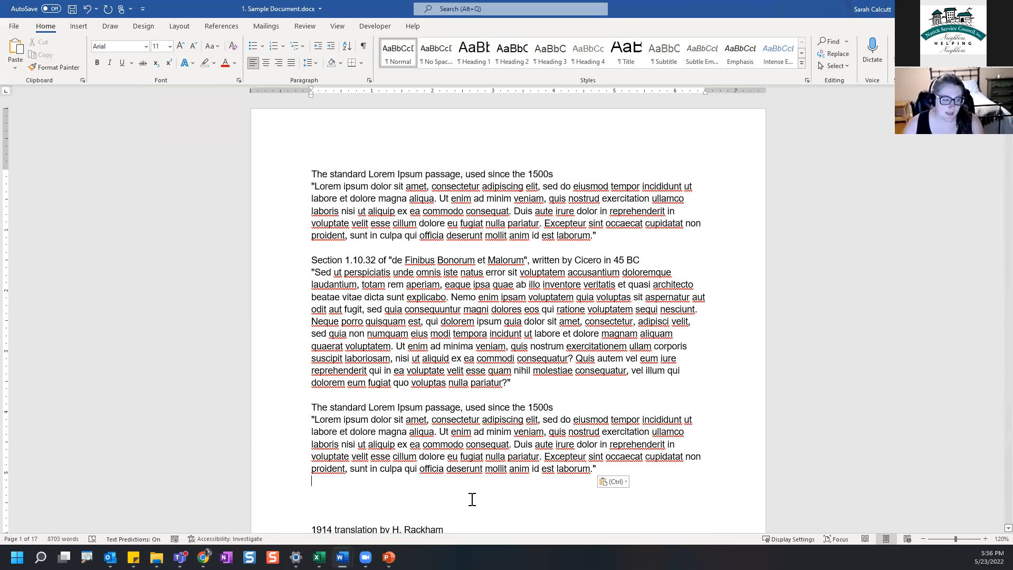
key("Return")
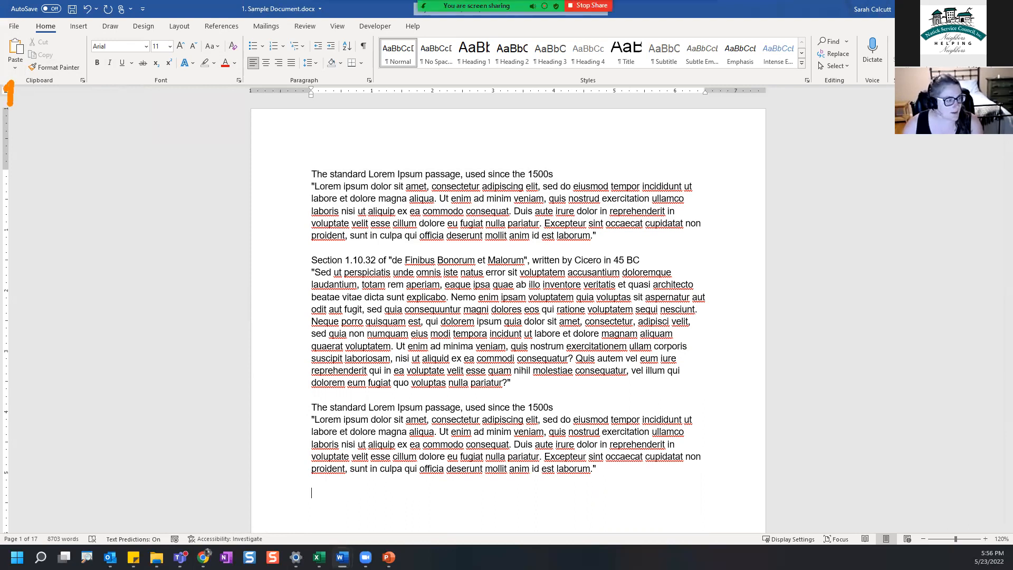
Step: Show the available paste options and close them without pasting
left_click(14, 69)
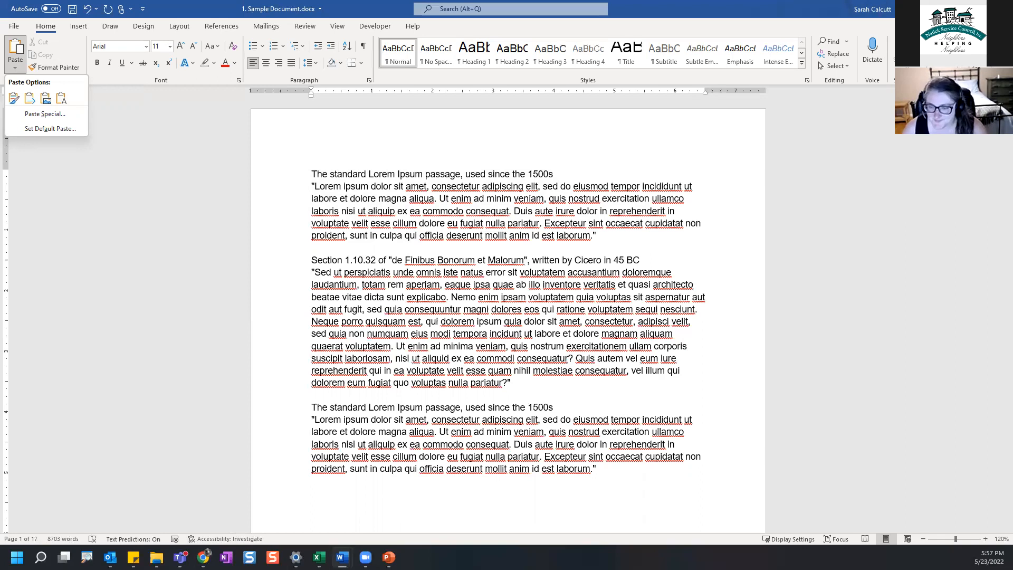
key("Escape")
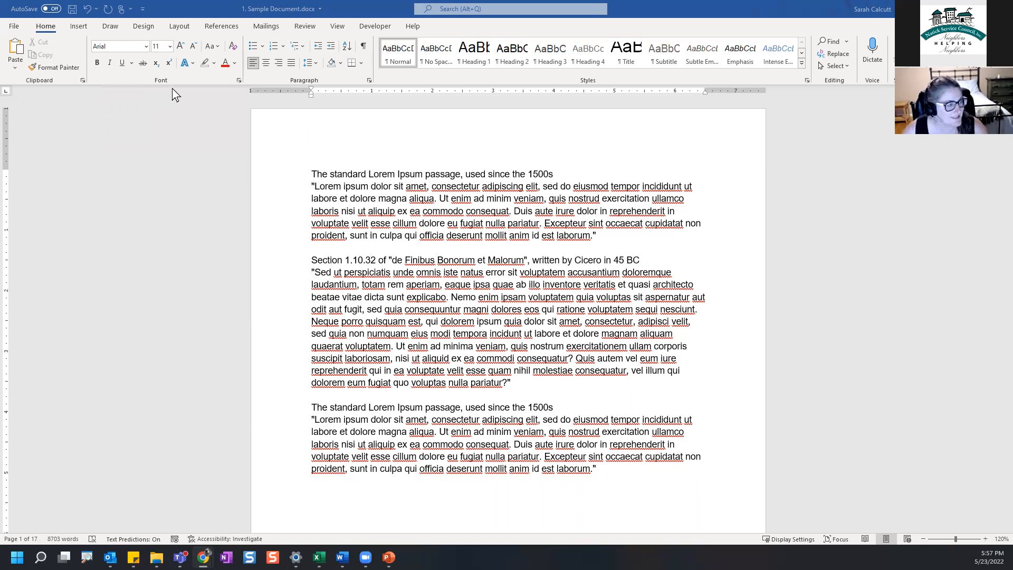
Step: Restore the sample document's window to a smaller size, exposing the Document2 window behind it
scroll(532, 252, "down", 5)
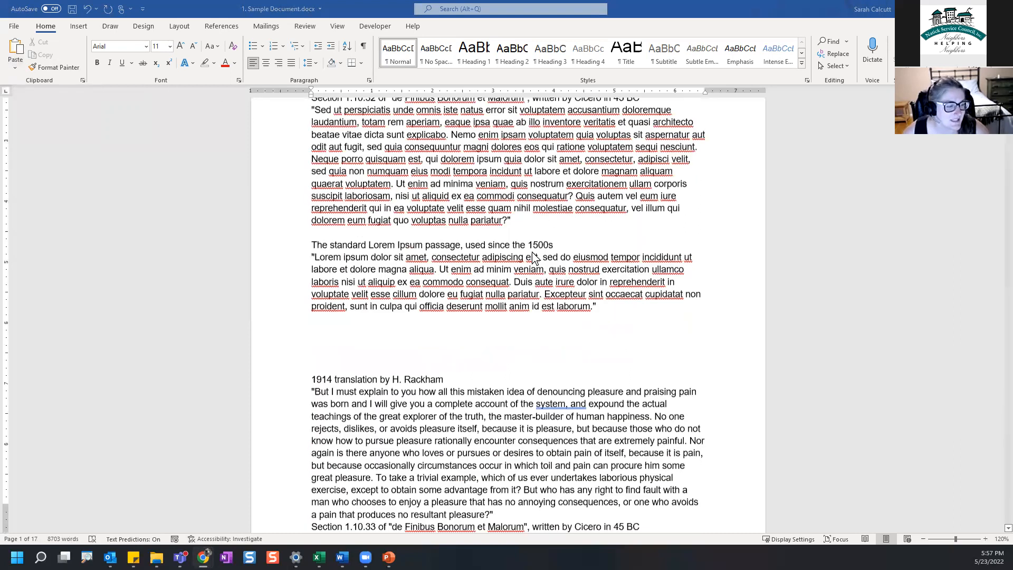
scroll(388, 325, "down", 2)
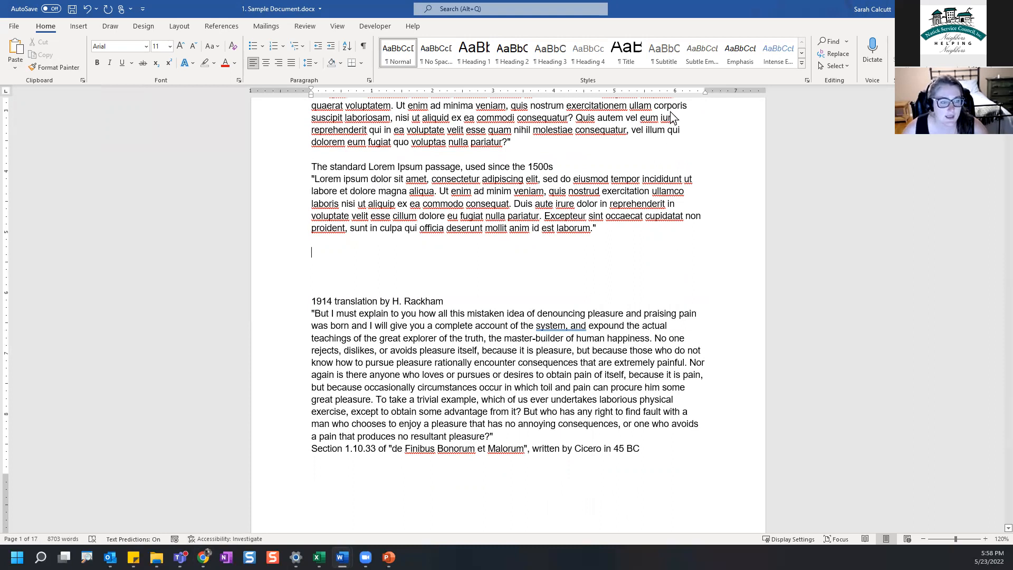
left_click_drag(736, 14, 733, 40)
scroll(533, 400, "down", 4)
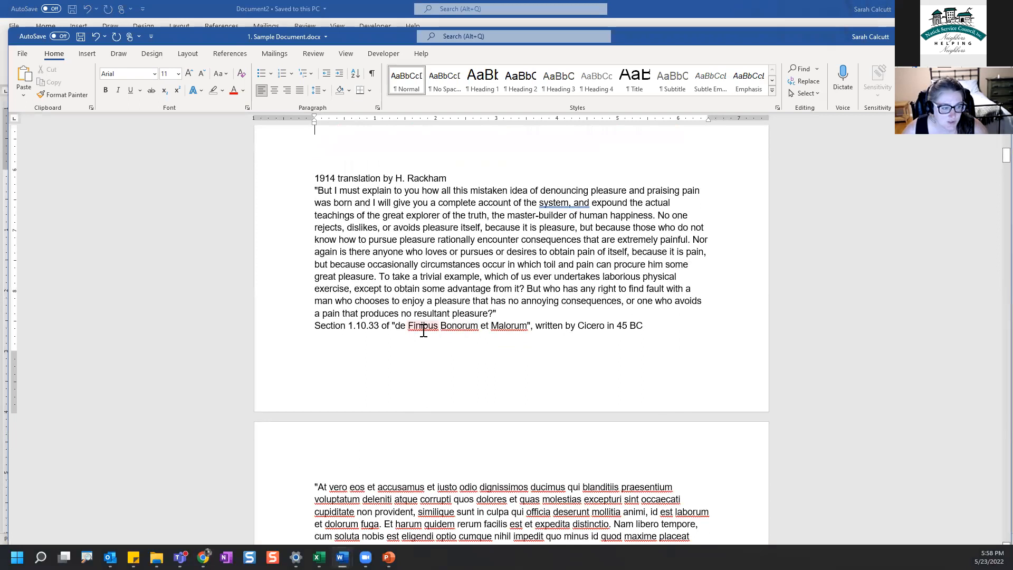
Step: Show the spelling suggestions for "Finibus" in the Section 1.10.33 heading and dismiss them without changing the word
right_click(424, 330)
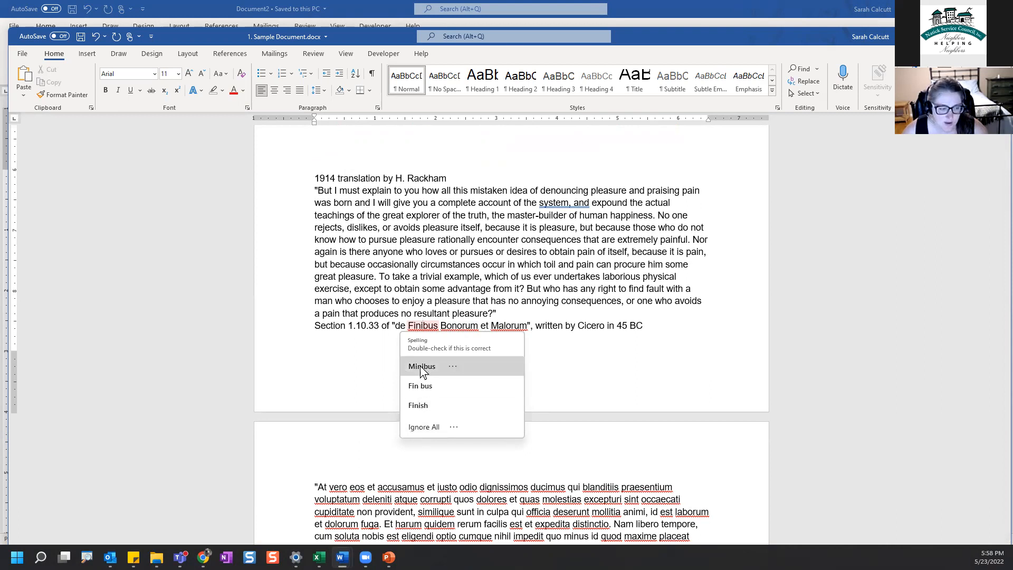
left_click(533, 294)
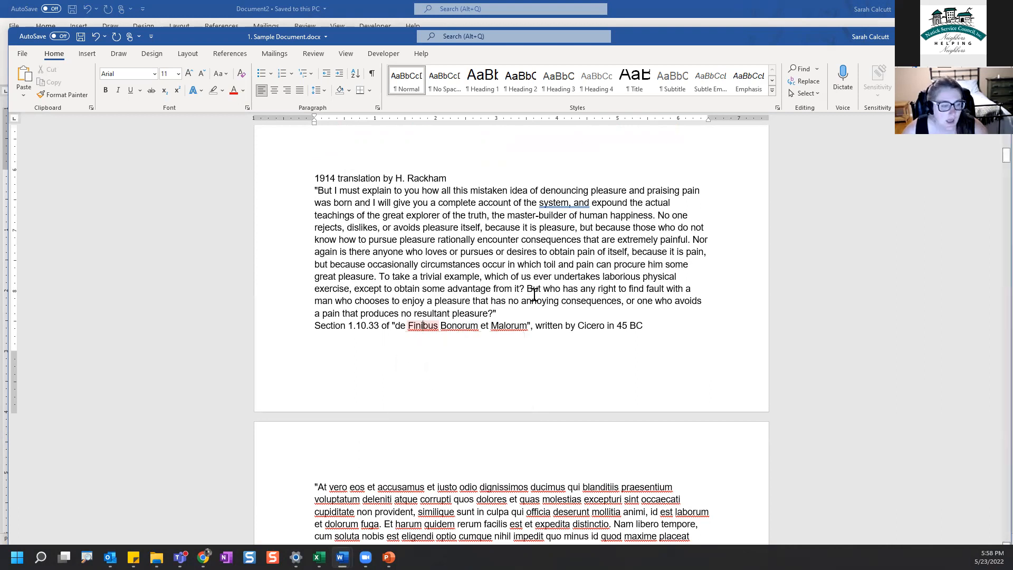
Step: Search the Word commands for "spell" and run the Spelling and Grammar check on the sample document
scroll(550, 269, "up", 3)
scroll(550, 269, "up", 5)
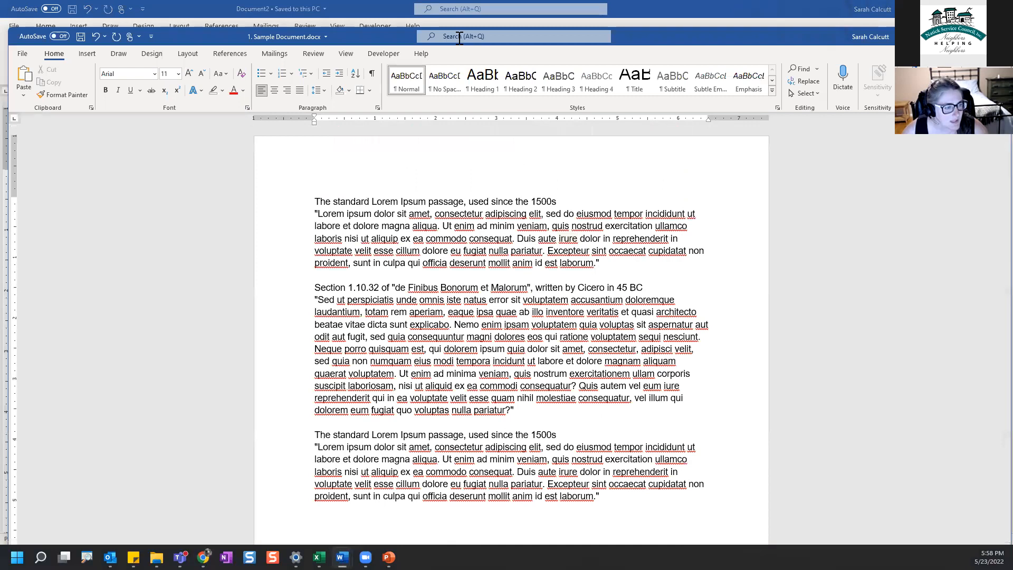
left_click(458, 37)
type("spel")
type("ll")
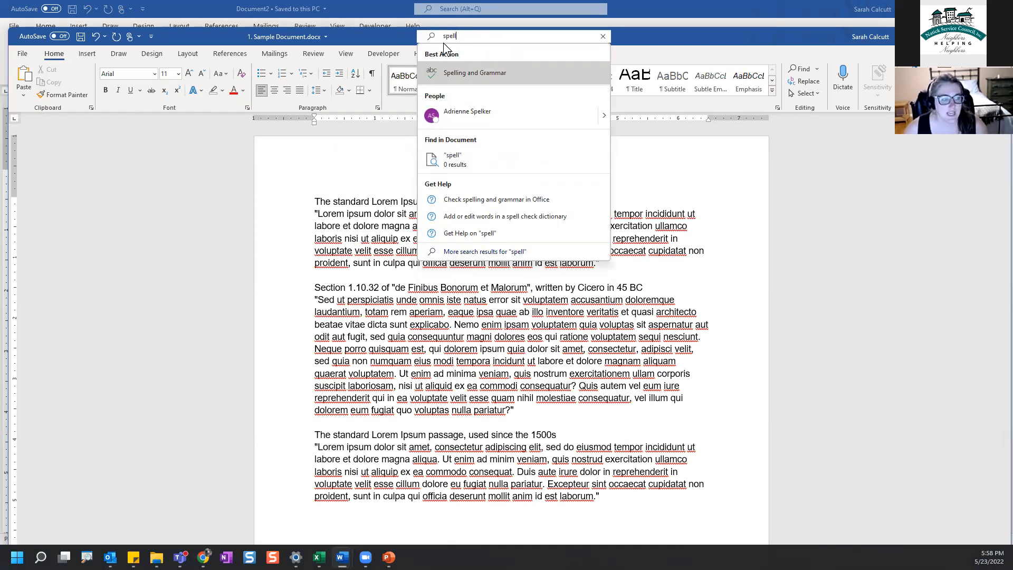
left_click(447, 74)
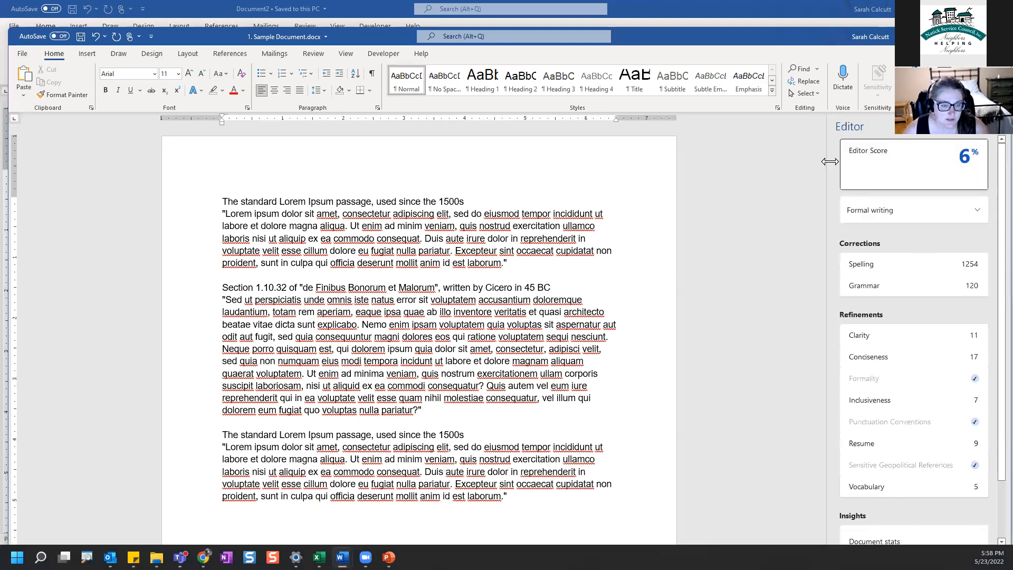
Step: Set the Editor's writing style to Casual and close the Editor
left_click(944, 214)
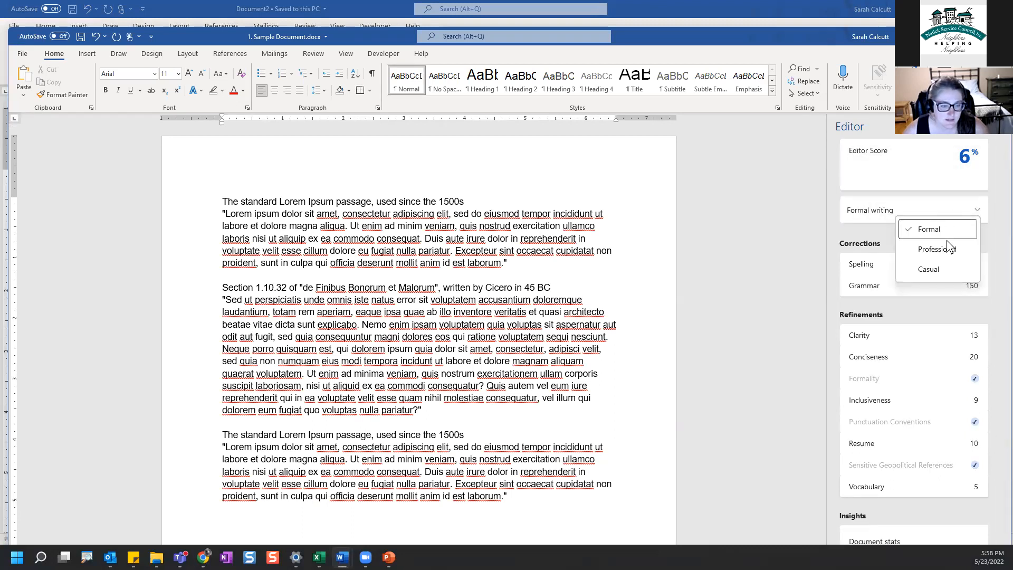
left_click(941, 267)
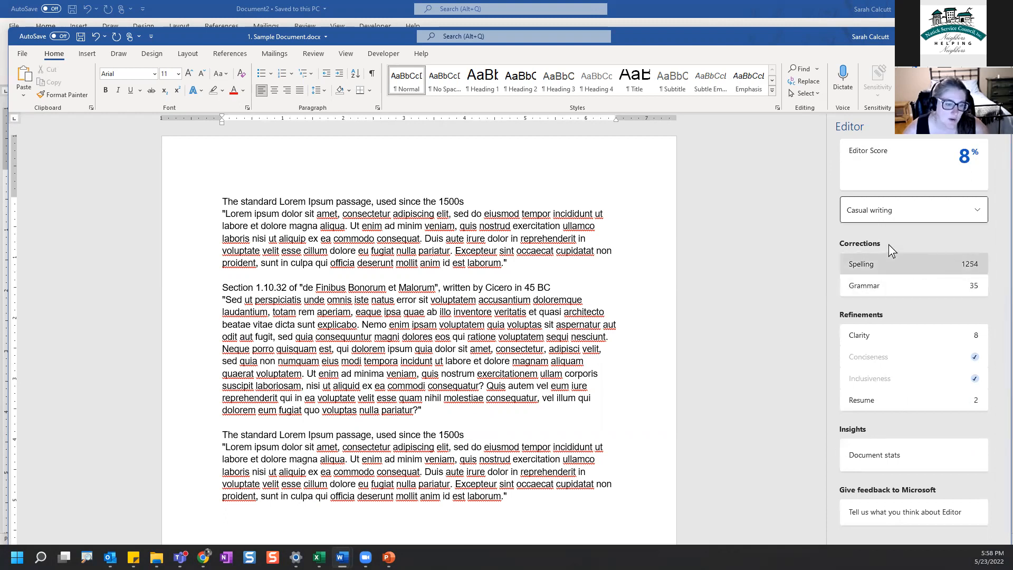
left_click(992, 127)
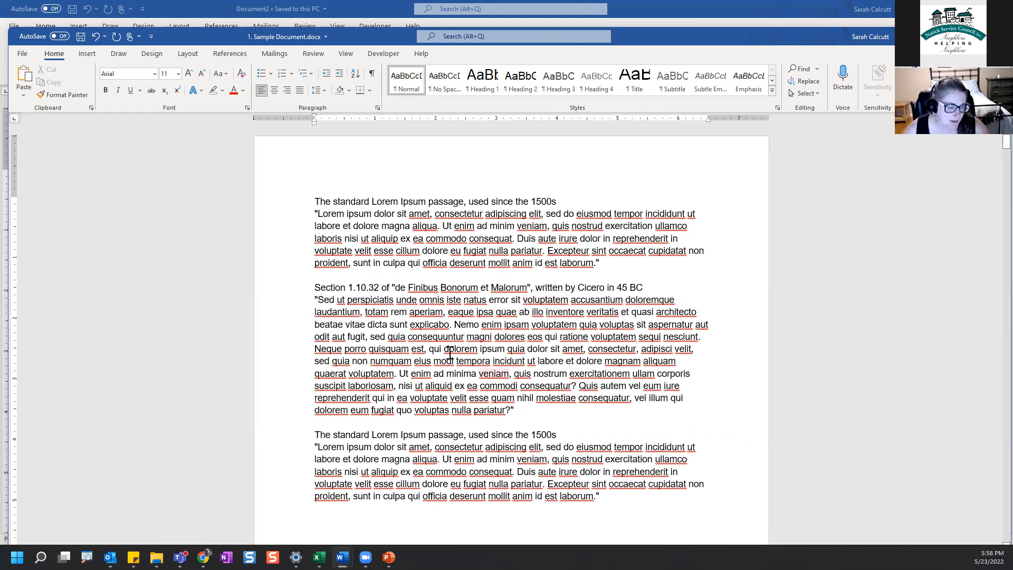
Step: Show the spelling suggestions for "aliqua" and "tempor" in the second Lorem Ipsum passage, dismissing them without changes
left_click(422, 460)
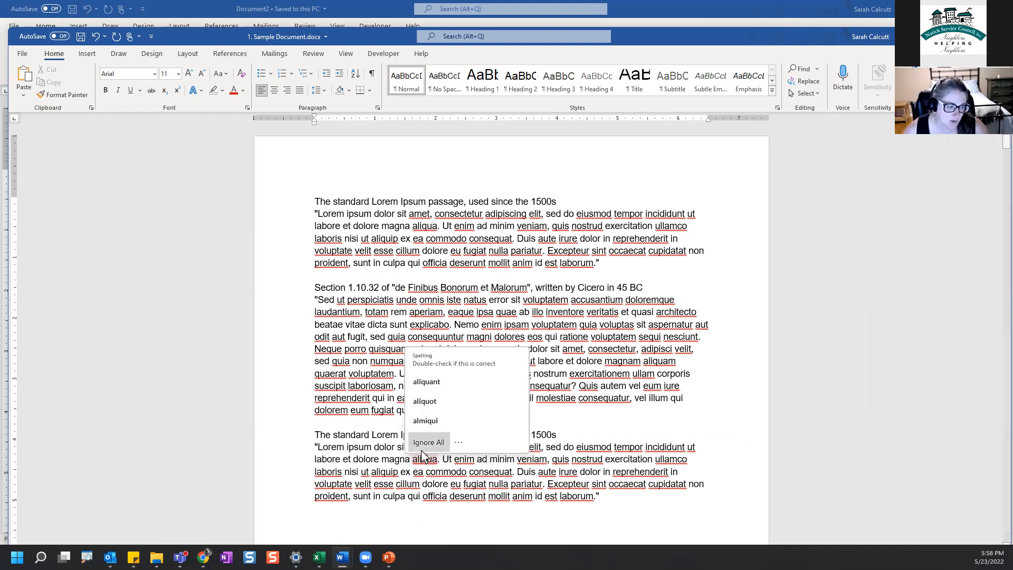
left_click(632, 448)
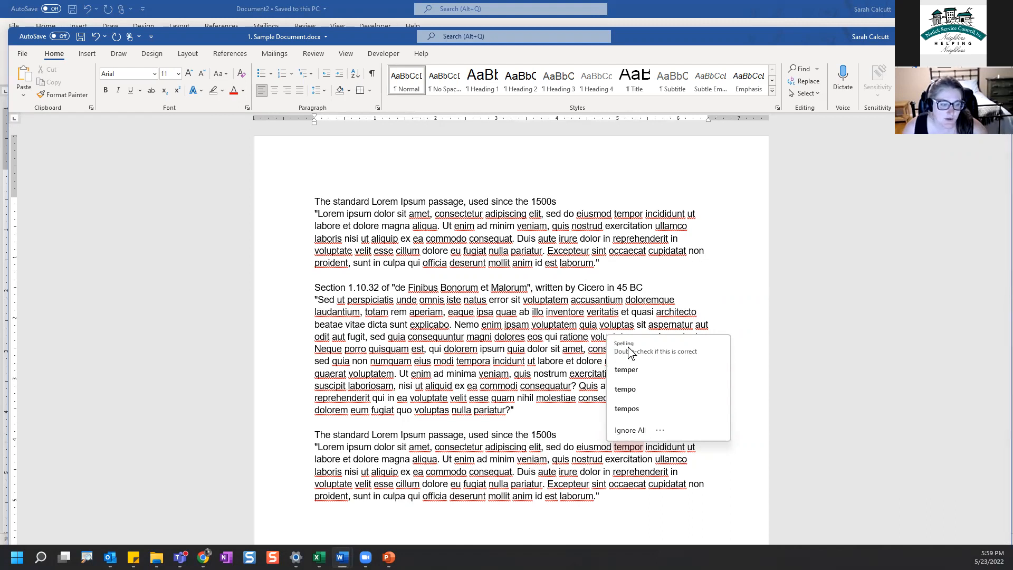
left_click(511, 373)
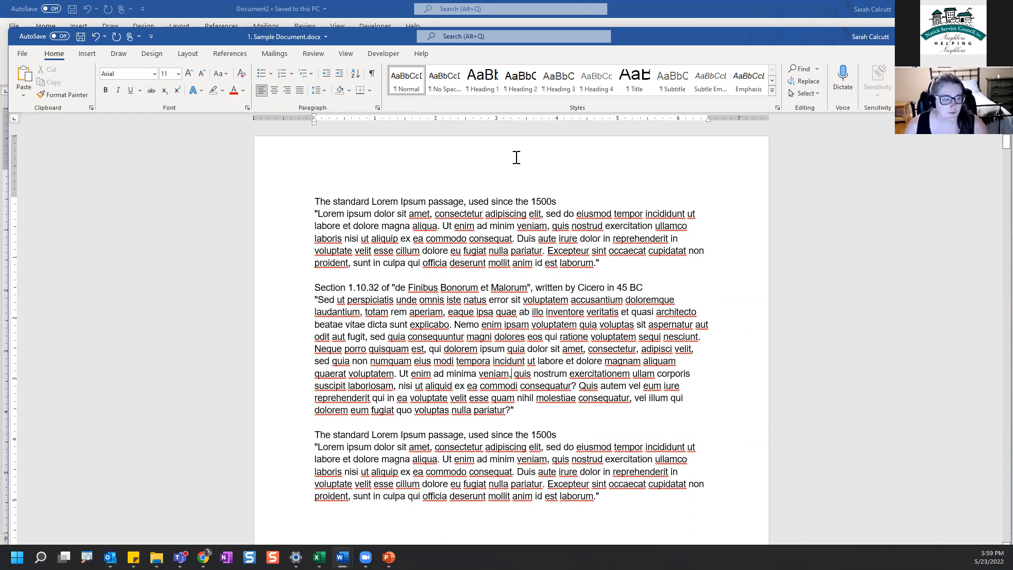
mouse_move(504, 158)
left_mouse_down()
mouse_move(491, 104)
mouse_move(521, 109)
left_mouse_up()
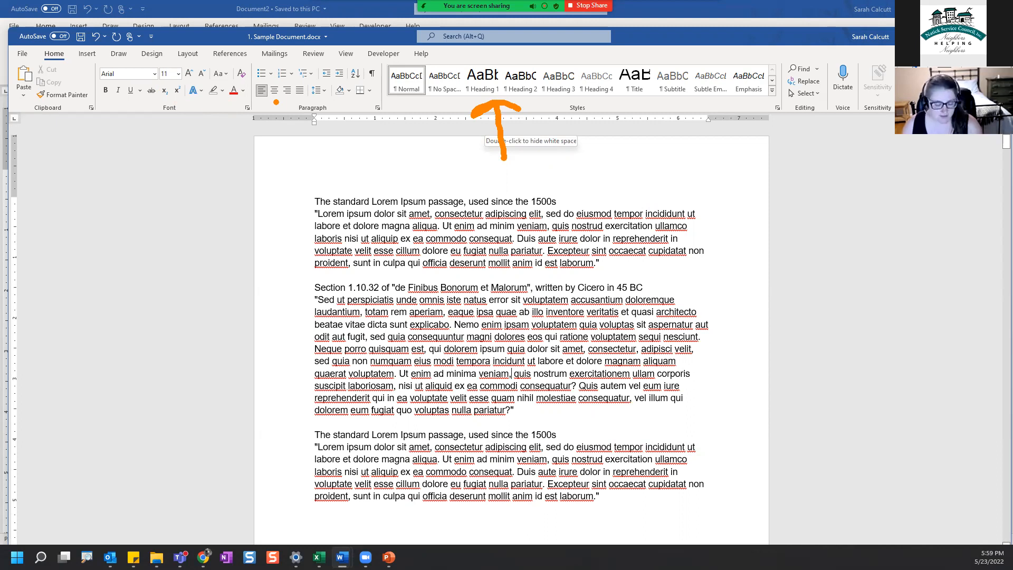
key("Escape")
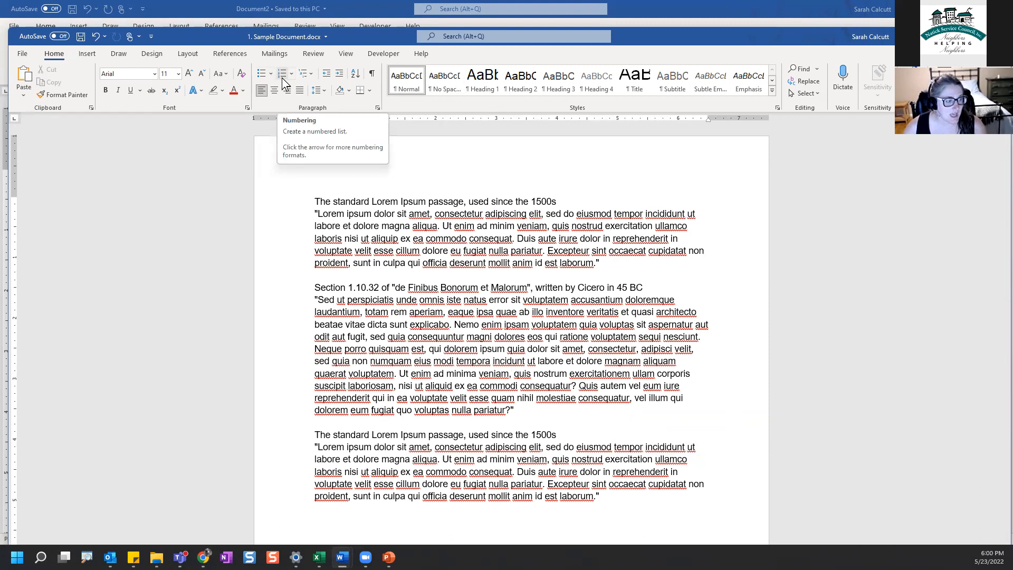
Step: Switch to Document2, look at the list tools in the Google Docs sample document and return to Document2
left_click(225, 16)
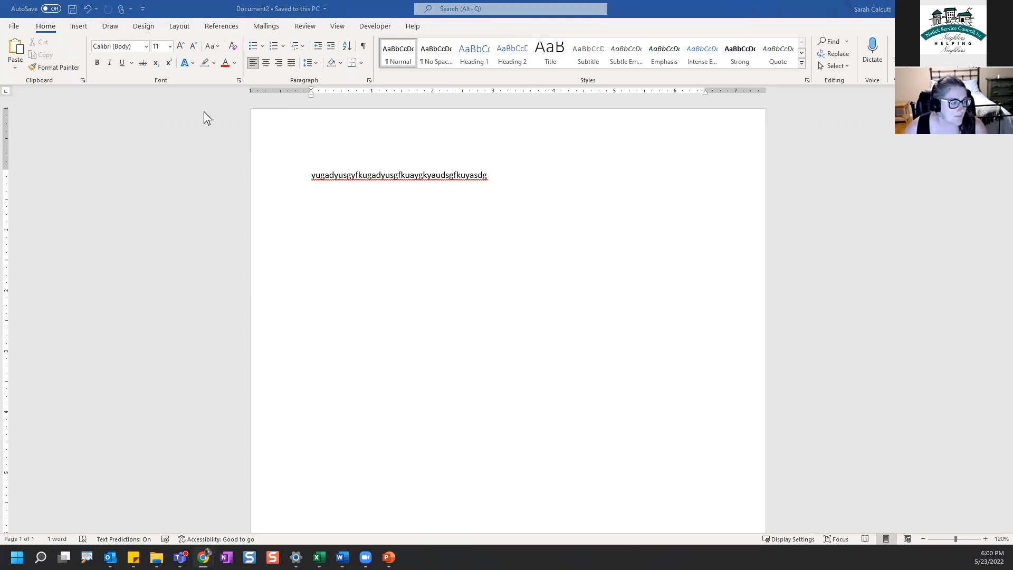
key("alt+Tab")
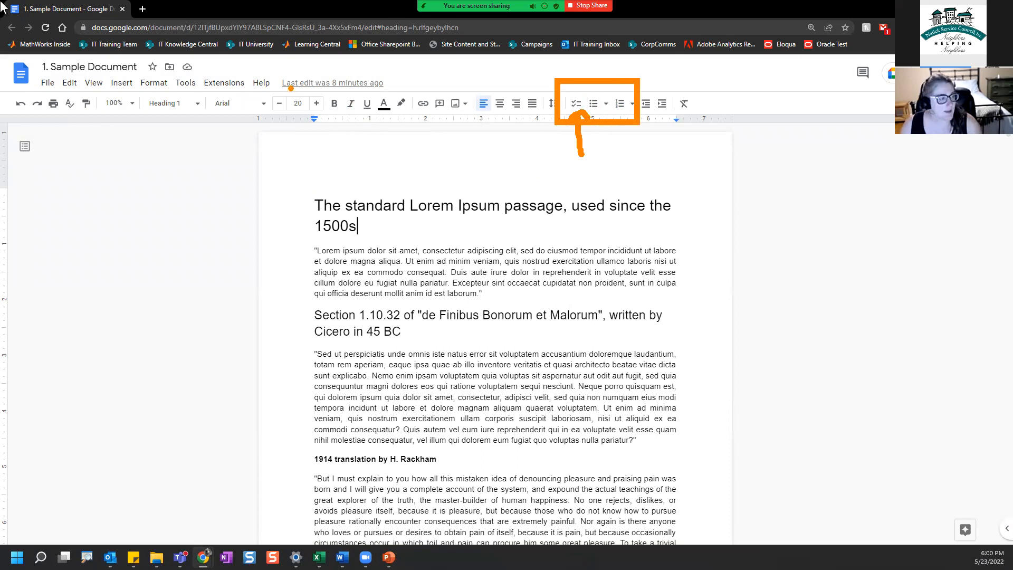
key("alt+Tab")
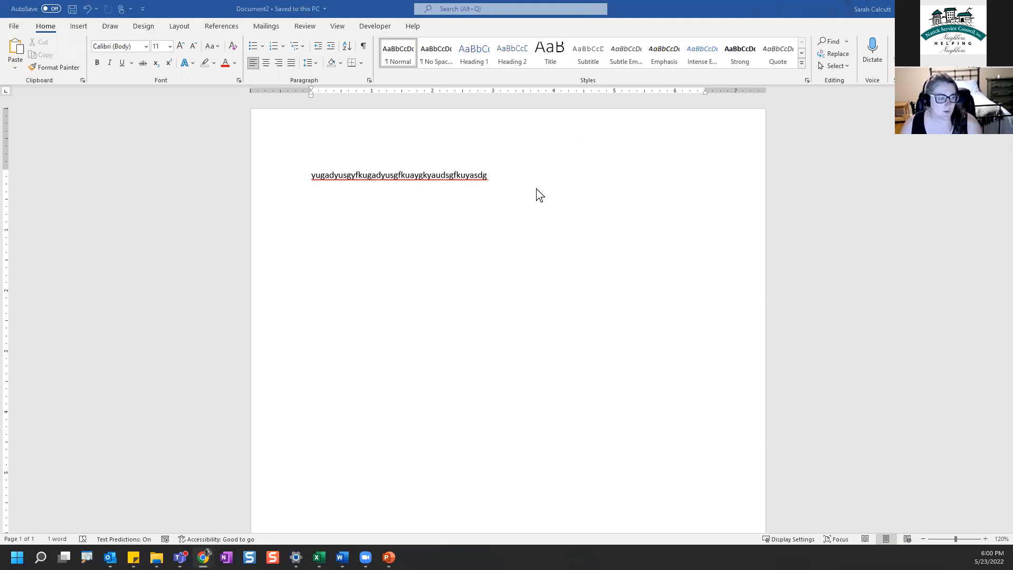
Step: Start a bulleted list below the existing line of text with "ghfasnfdsatf" as its first item
key("Return")
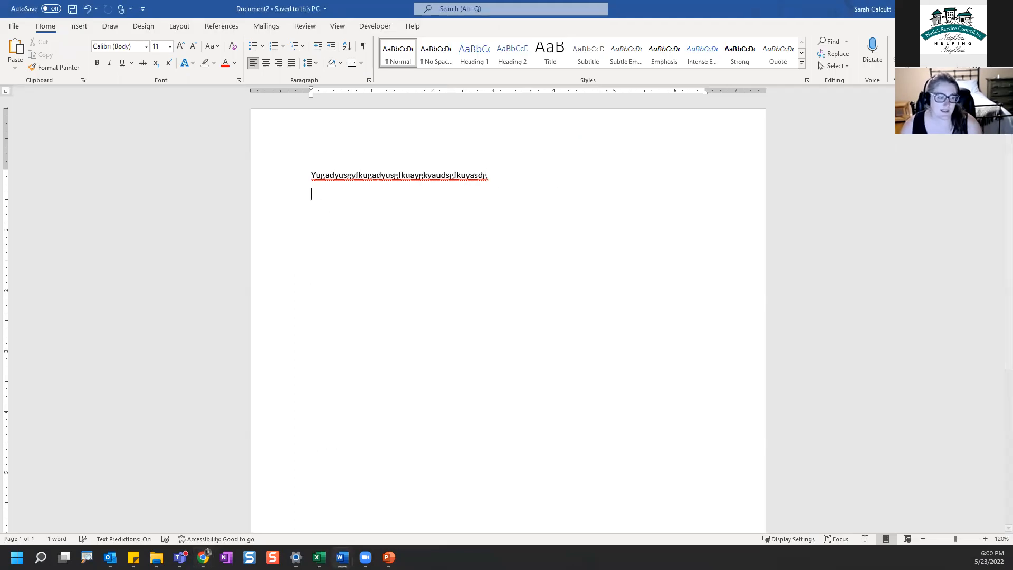
left_click(251, 47)
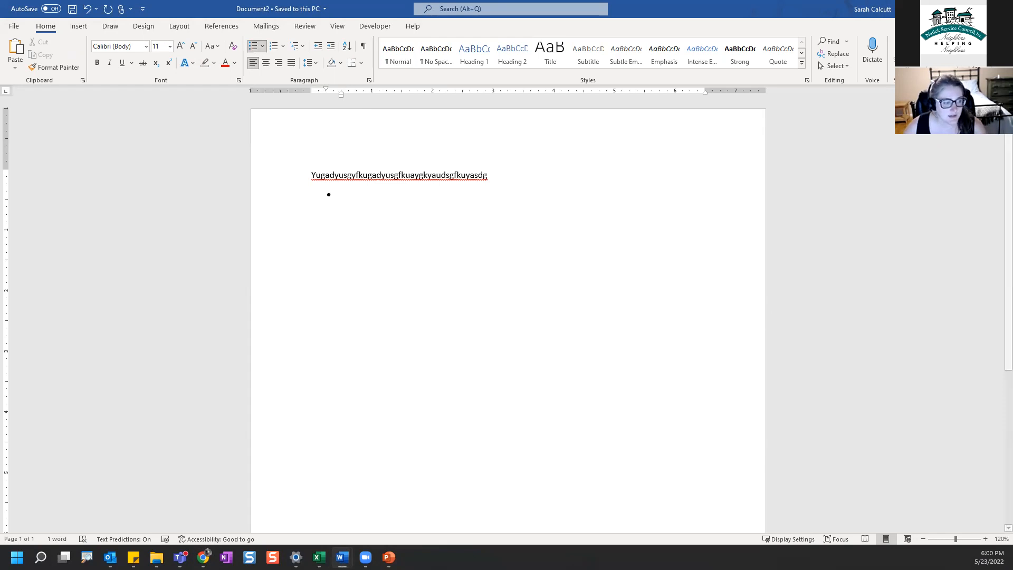
type("ghfasnfdsatf")
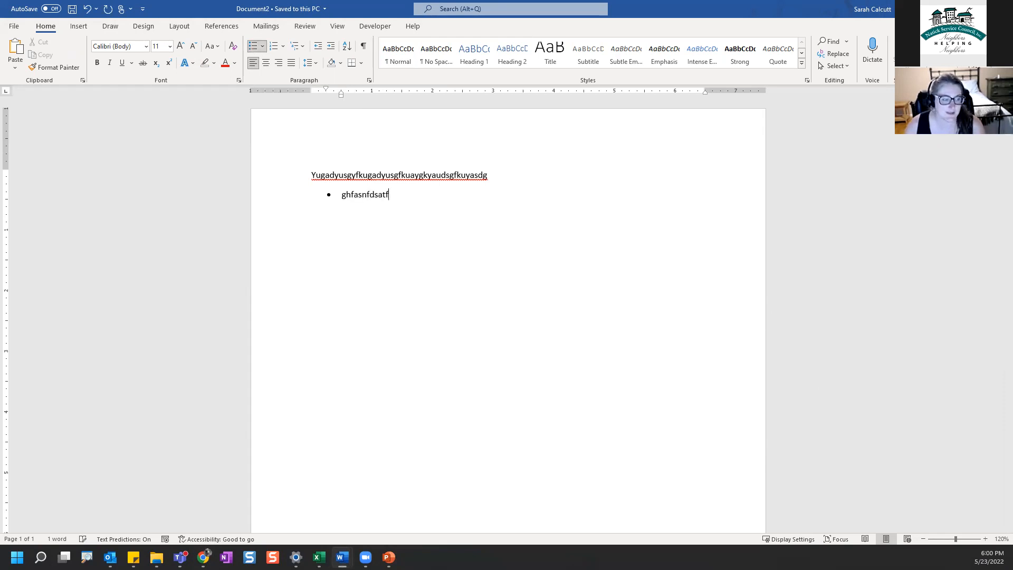
Step: Add the bullets "kyugkayusdugad", "ukgkuyagsdf" and "kyguyagdsf", a filler-text bullet long enough to wrap onto a second line, and an empty bullet
key("Return")
type("kyugkayusdugad")
key("Return")
type("ukgkuyagsdf")
key("Return")
type("kyguyagdsf")
key("Return")
type("gkuygkygakygygkagkyusdgfuygadysgfykugadkusygfyugadskufgadgsgaku kiayuygdsyfuads kykyu agsdyufkya fykasudygfkyuasdkfsyag")
key("Return")
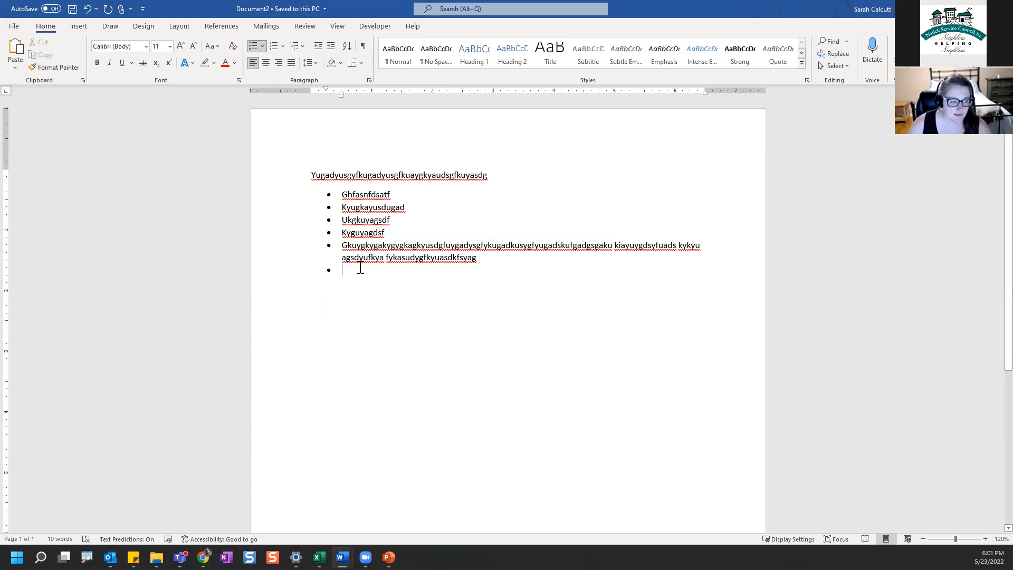
Step: Indent the empty last bullet, try decreasing and increasing its indent, and leave it as a second-level bullet
triple_click(493, 259)
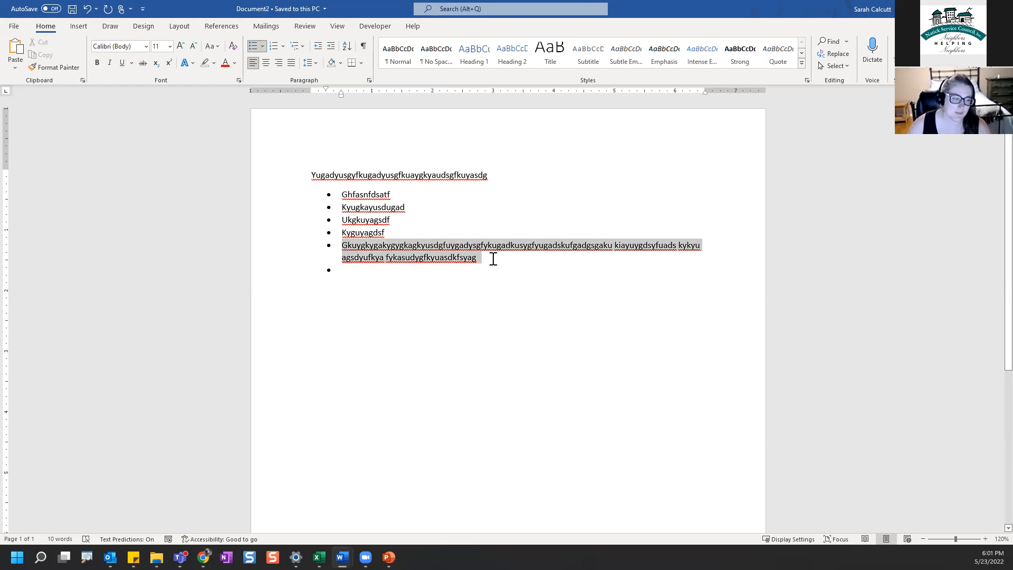
left_click(439, 280)
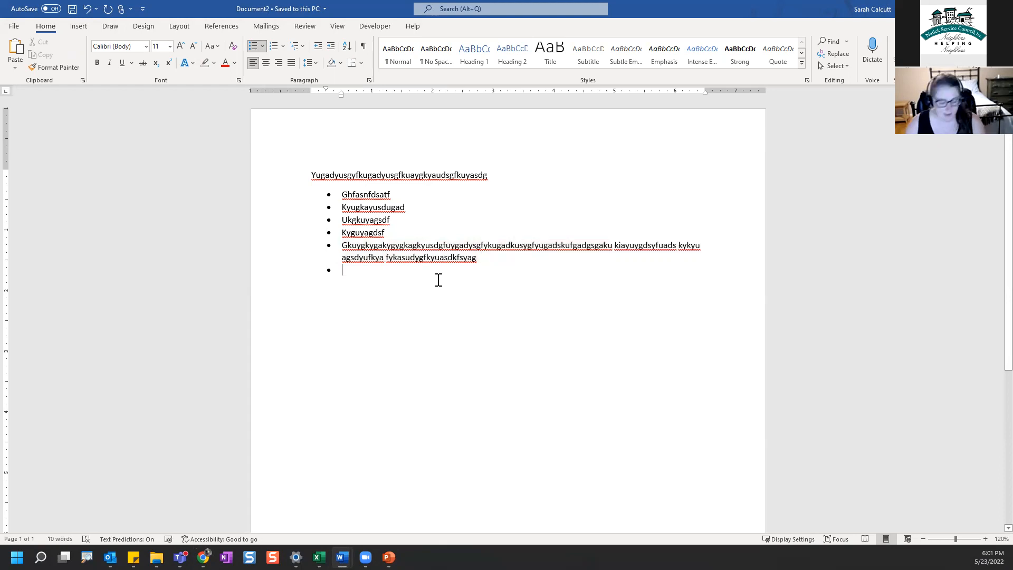
key("Tab")
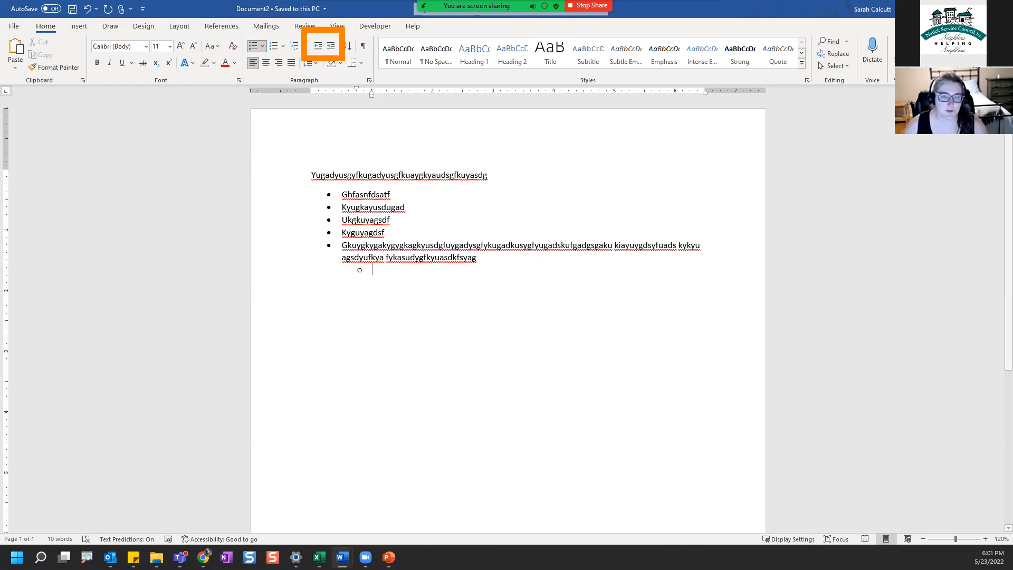
left_click(318, 48)
left_click(330, 47)
left_click(331, 49)
left_click(318, 47)
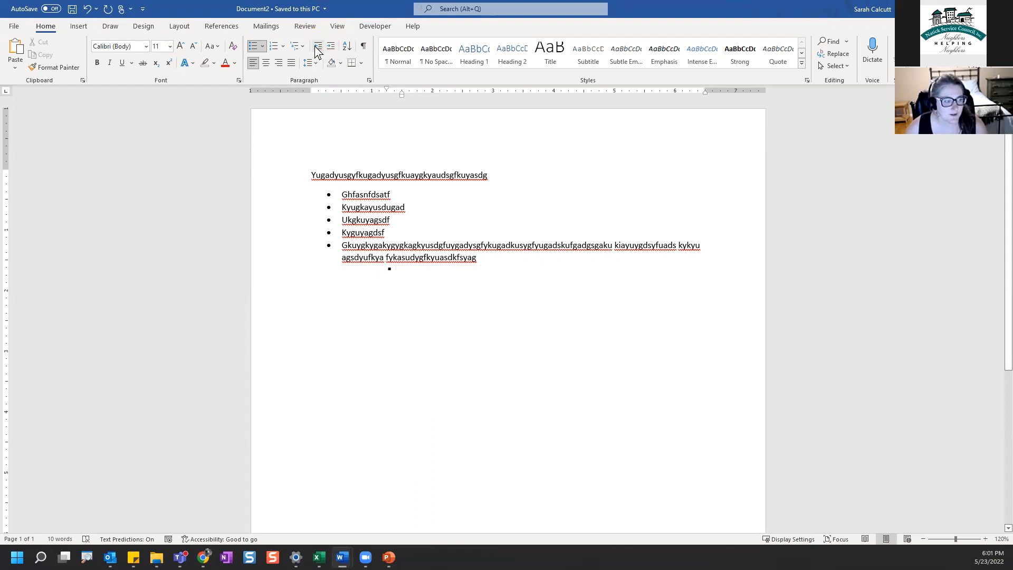
Step: Enter the sub-bullets "yhuaskdyhf" and "utykausgfkuasd" and bring the following empty bullet back to the main list level
type("yhuaskdyhf")
key("Return")
type("utykausgfkuasd")
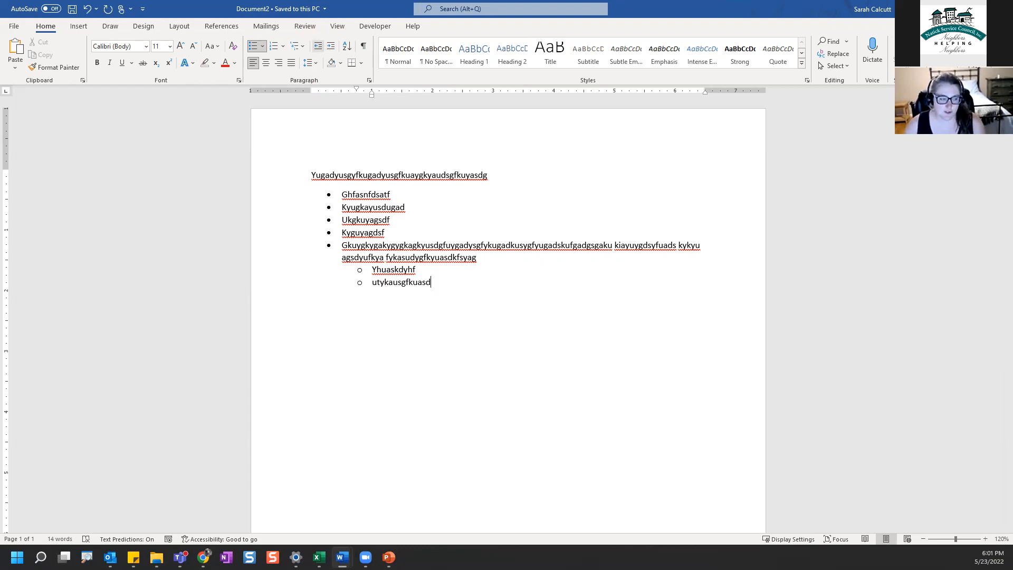
key("Return")
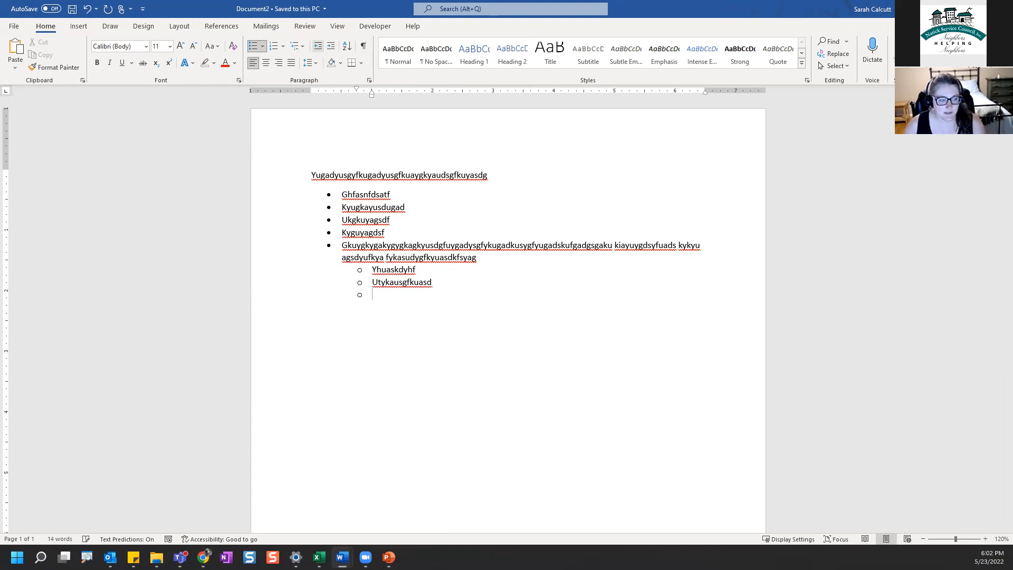
key("Return")
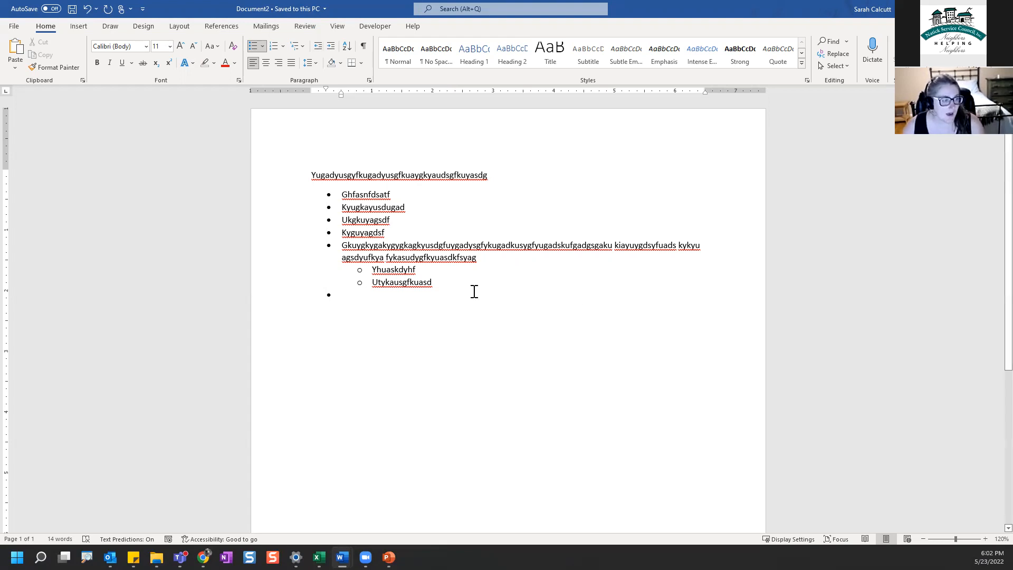
Step: Demote the empty last bullet by three levels and promote it back to the main level
left_click(355, 269)
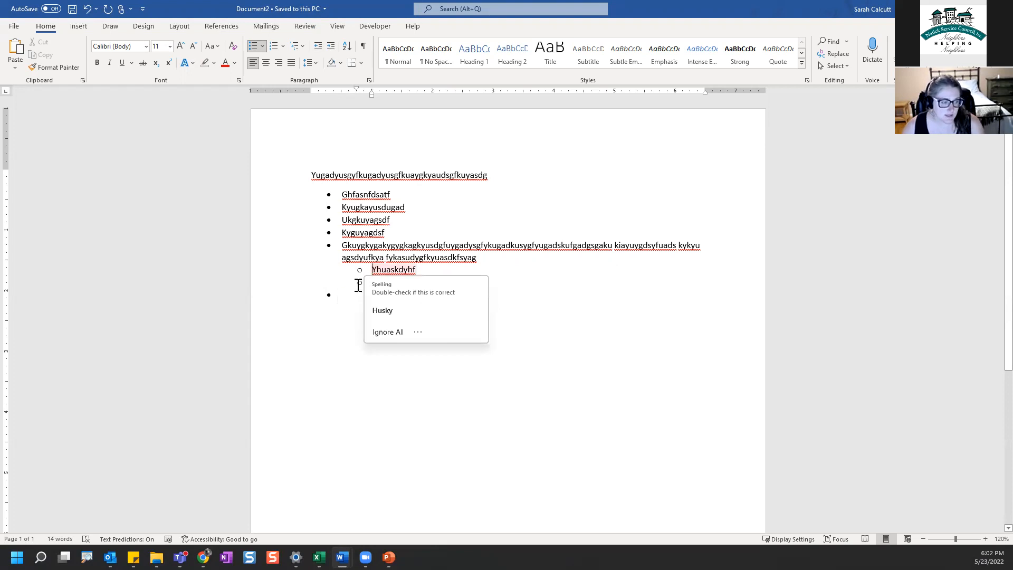
left_click(348, 294)
key("Tab")
key("Tab")
key("Tab")
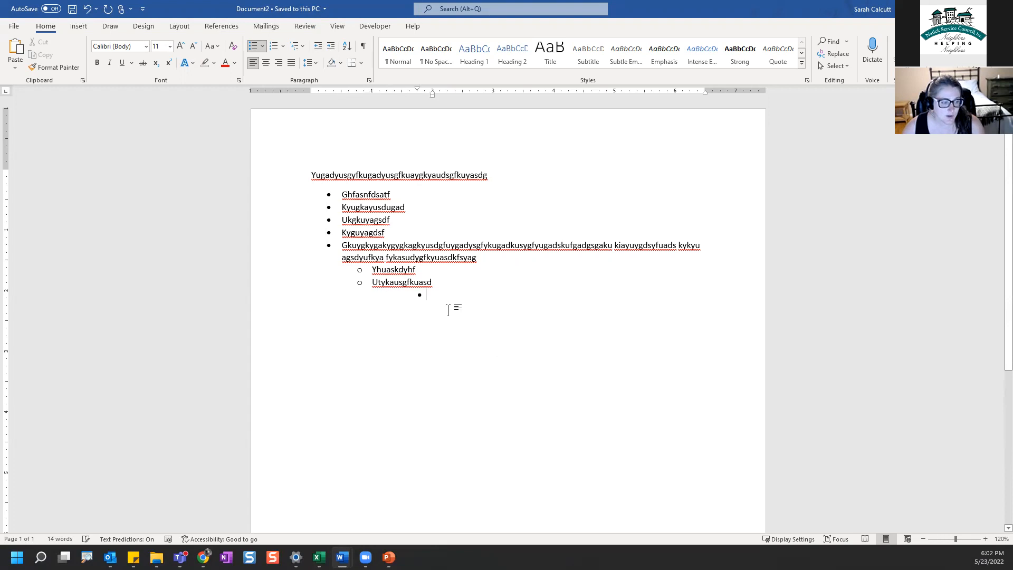
key("shift+Tab")
key("shift+Tab")
key("shift+Tab")
Step: Remove the bullet from the empty last line and add an empty main-level bullet above it, after "Utykausgfkuasd"
key("BackSpace")
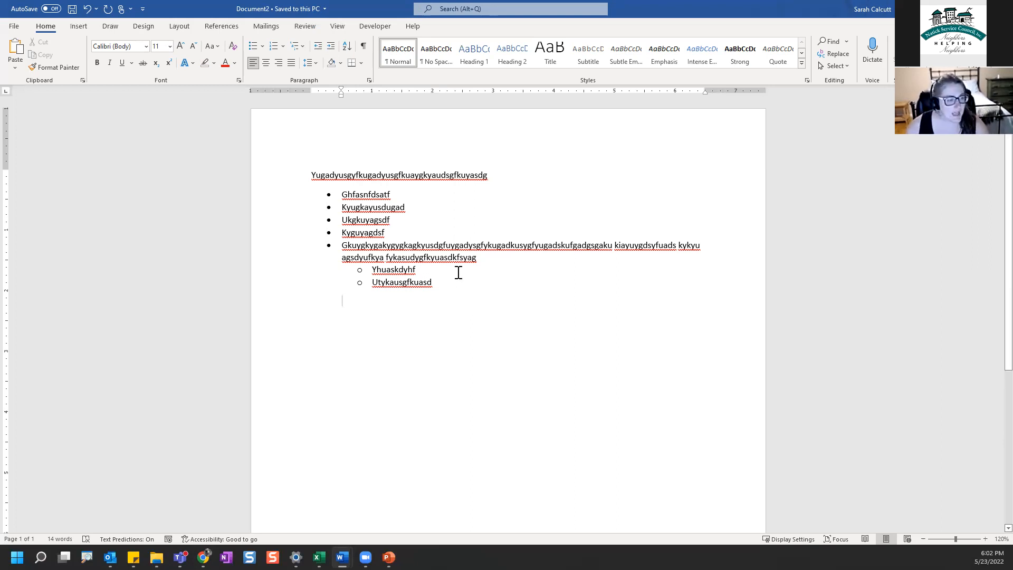
left_click(459, 283)
key("Return")
key("shift+Tab")
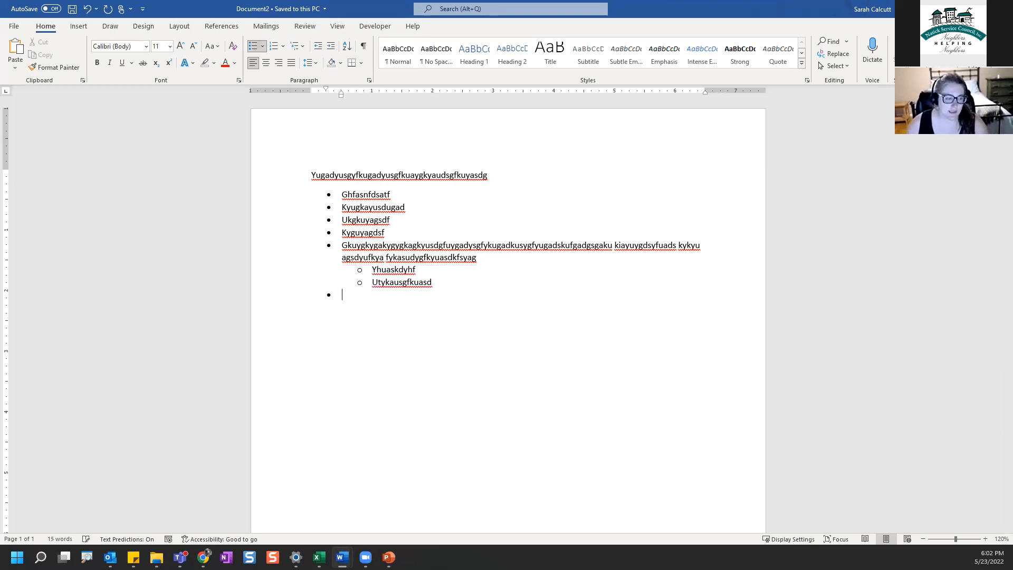
Step: Select the main-level bullet symbols, the sub-level bullet symbols and the "Ukgkuyagsdf" item in turn, and clear the selection
left_click(328, 194)
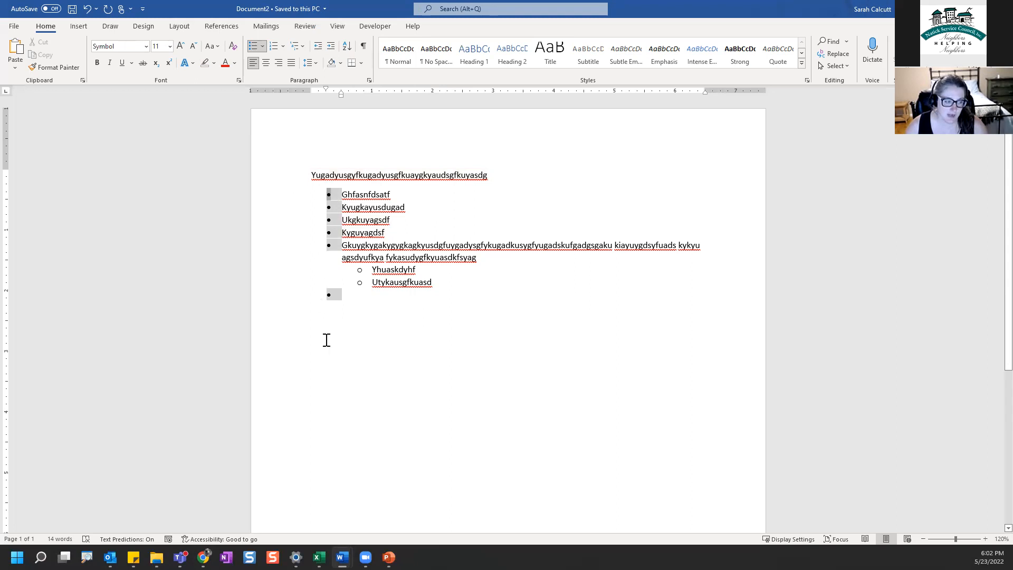
left_click(360, 276)
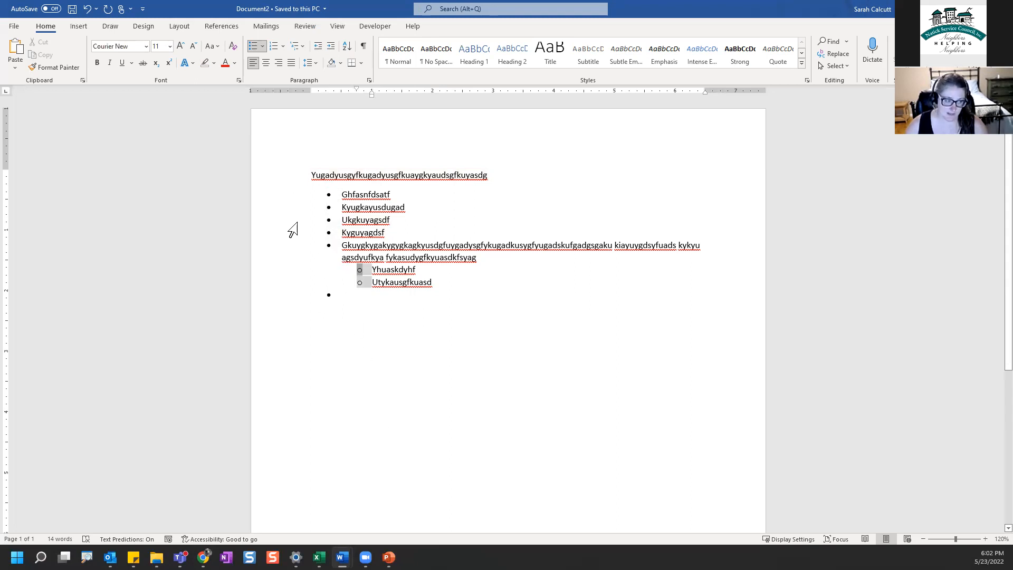
left_click(332, 199)
left_click(325, 199)
left_click(327, 193)
double_click(351, 220)
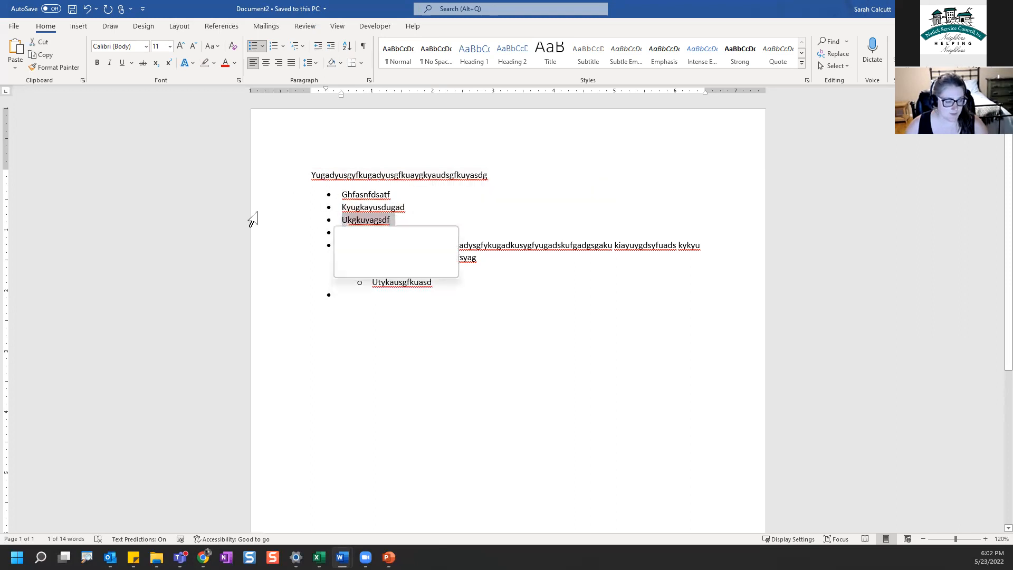
left_click(341, 312)
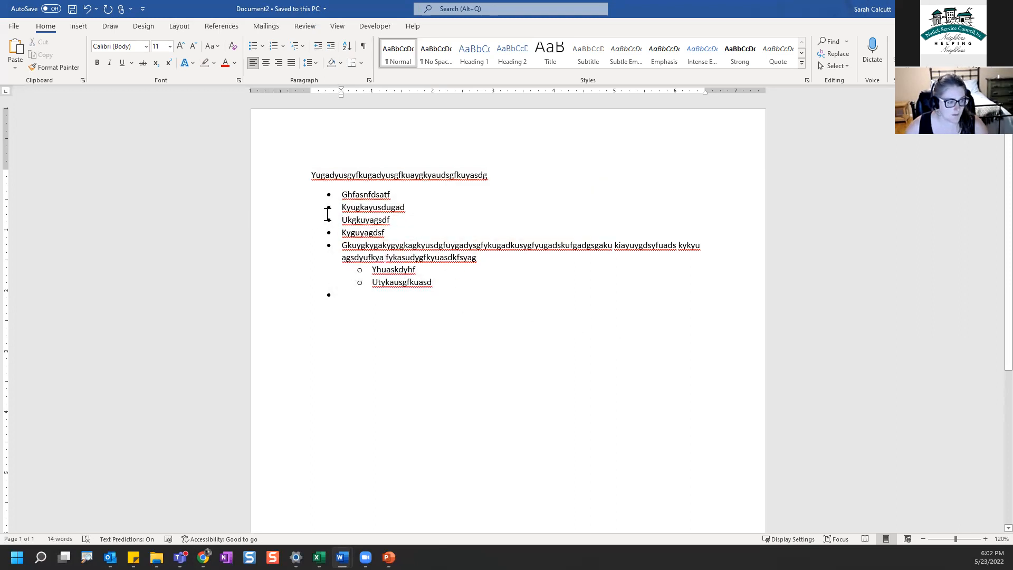
Step: Change the main-level bullets of the list to the multicoloured picture bullet from the bullet library
left_click(328, 245)
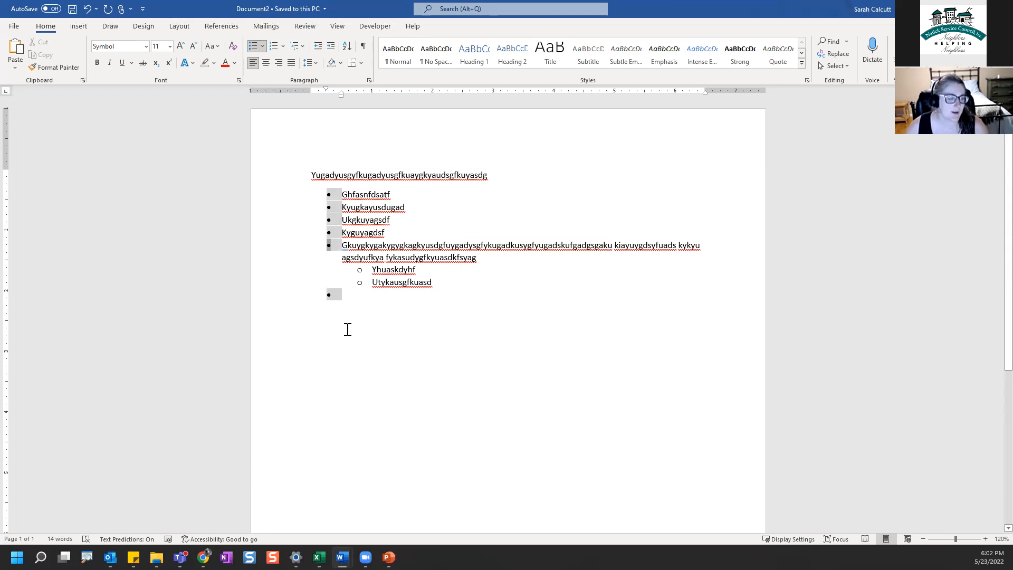
left_click(262, 49)
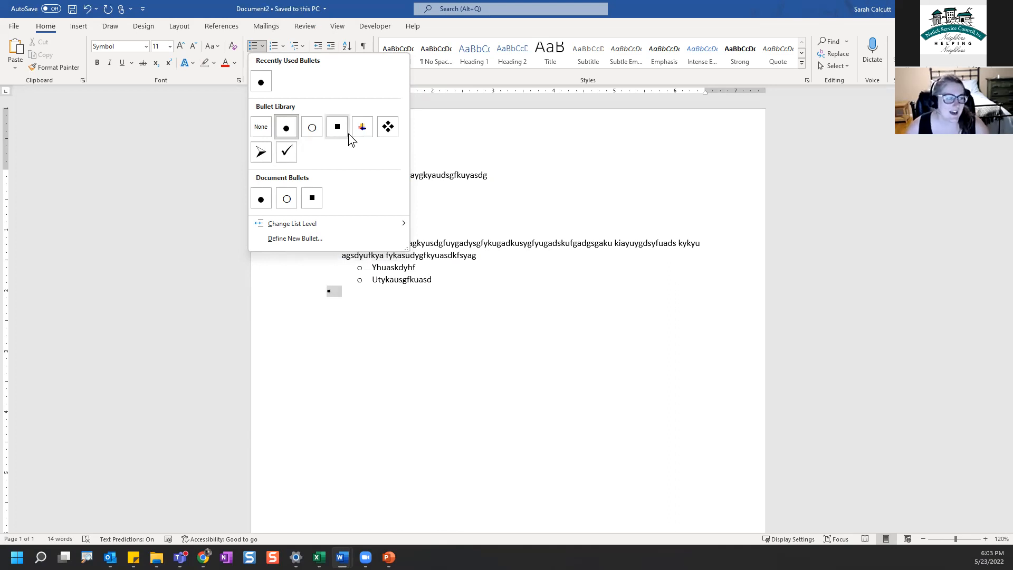
left_click(362, 127)
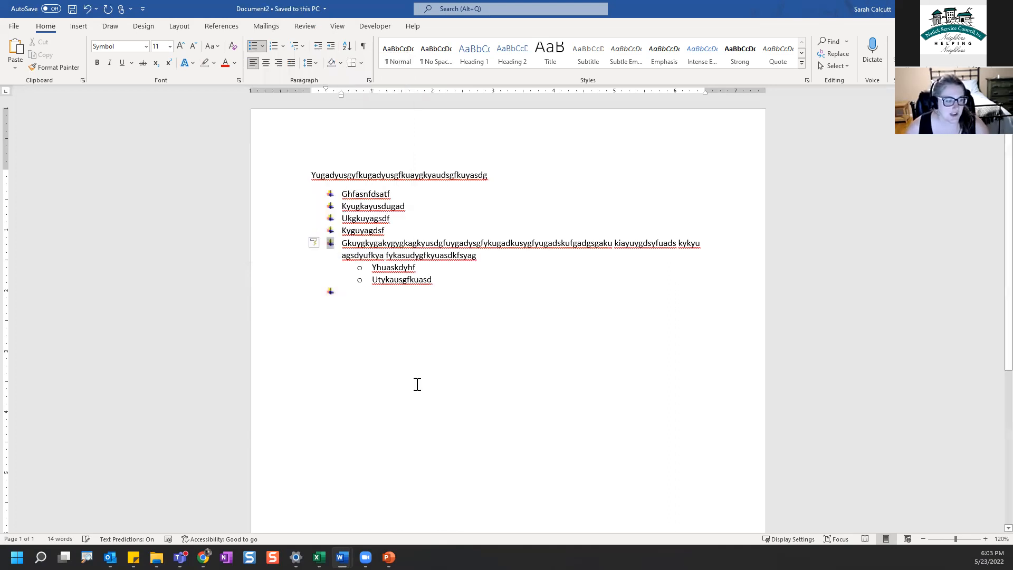
Step: Change the sub-level bullets of "Yhuaskdyhf" and "Utykausgfkuasd" to solid squares
left_click(369, 268)
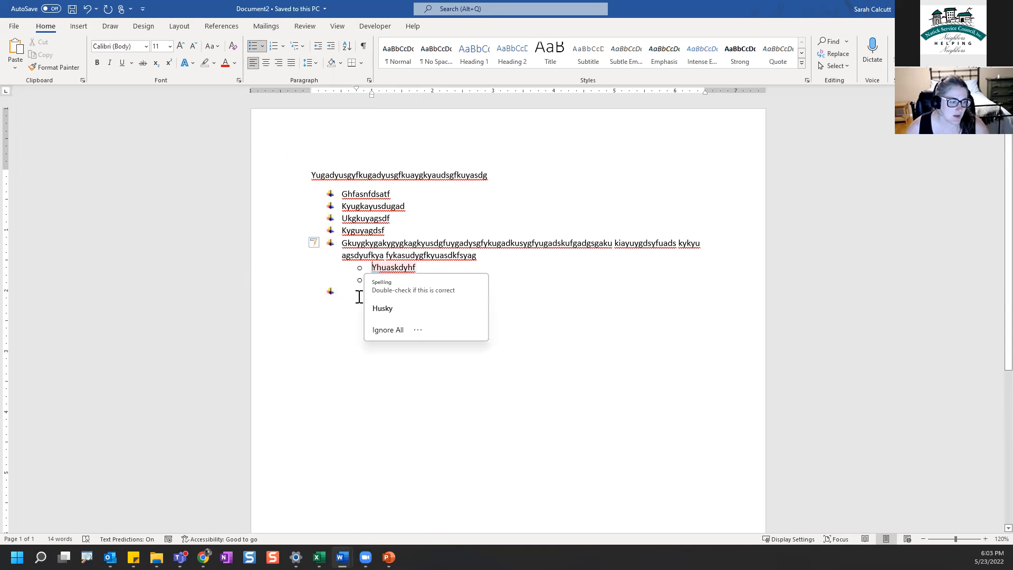
left_click(360, 272)
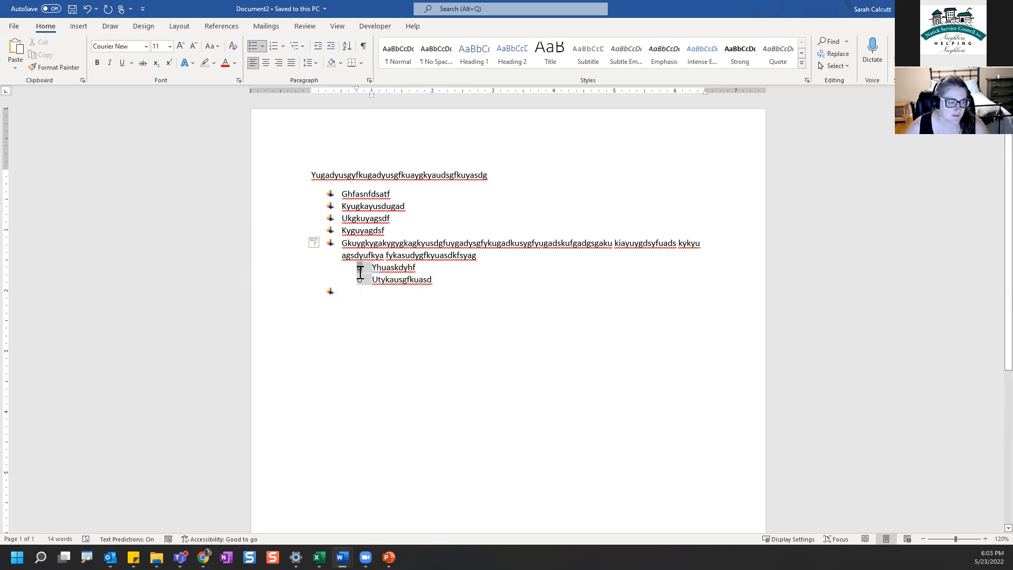
left_click(263, 47)
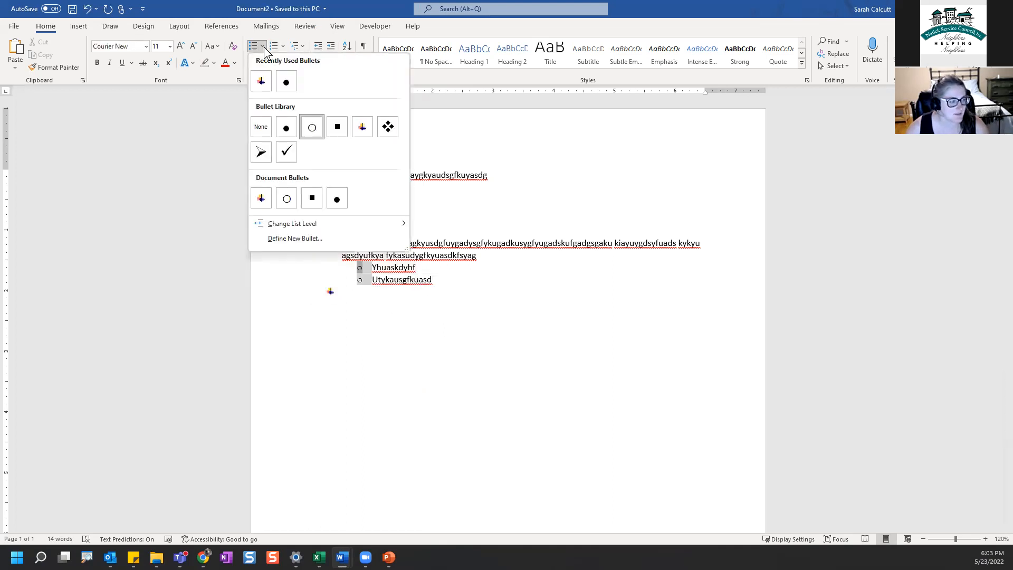
left_click(312, 198)
left_click(357, 390)
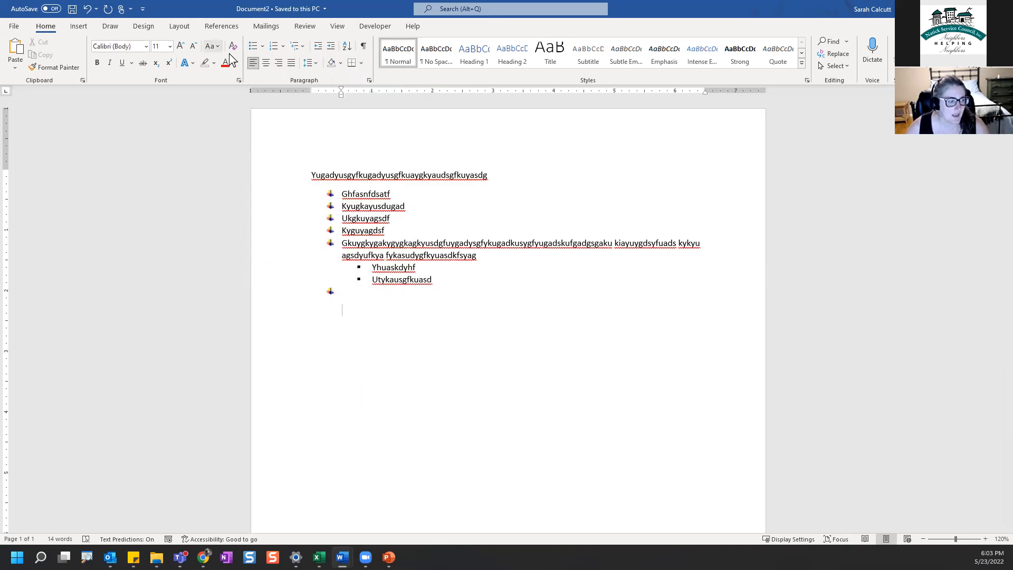
Step: Look over the bullet library, end the bulleted list at its empty last bullet and add a blank line below
left_click(263, 47)
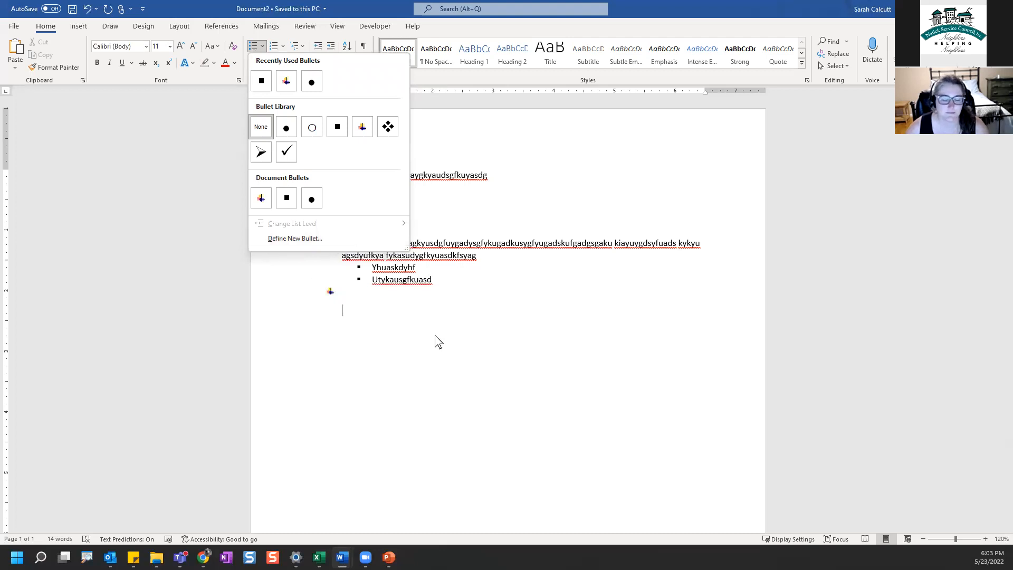
left_click(449, 328)
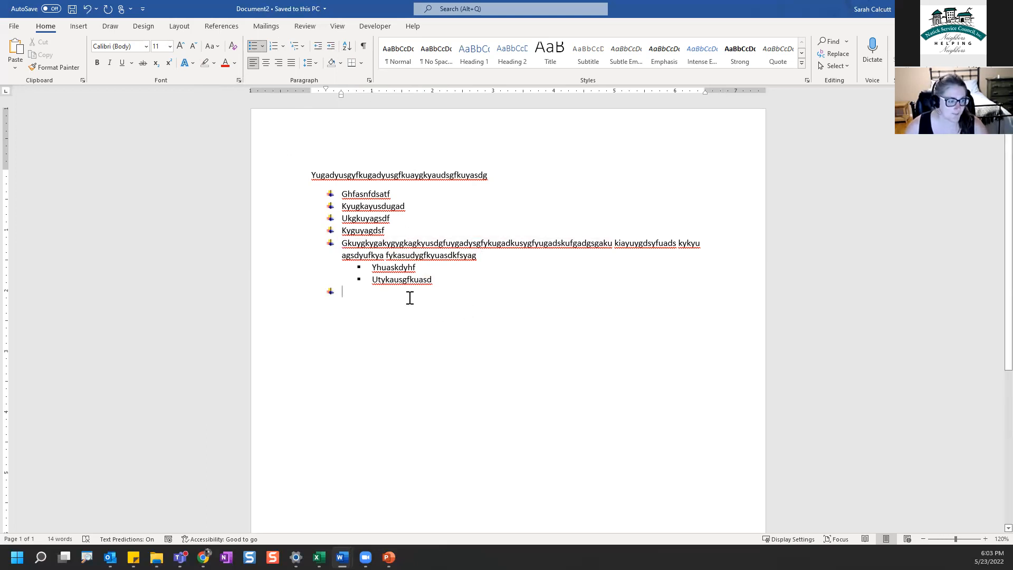
key("Return")
key("Return")
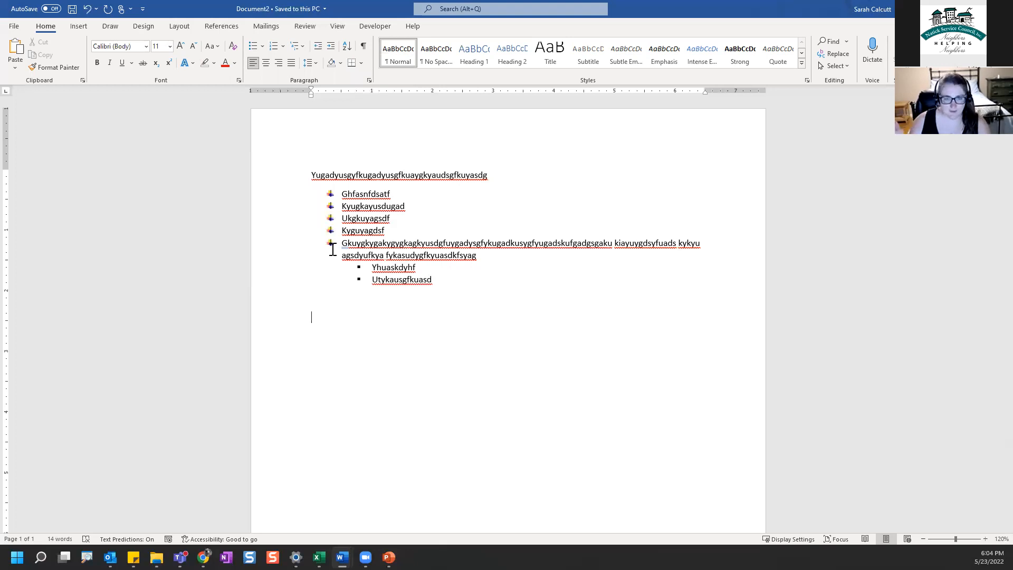
Step: Start a numbered list below the bullets with the items "afasdfsd", "asdfasdf", "asdfadsfasdf" and "asdfadsfasf"
left_click(275, 49)
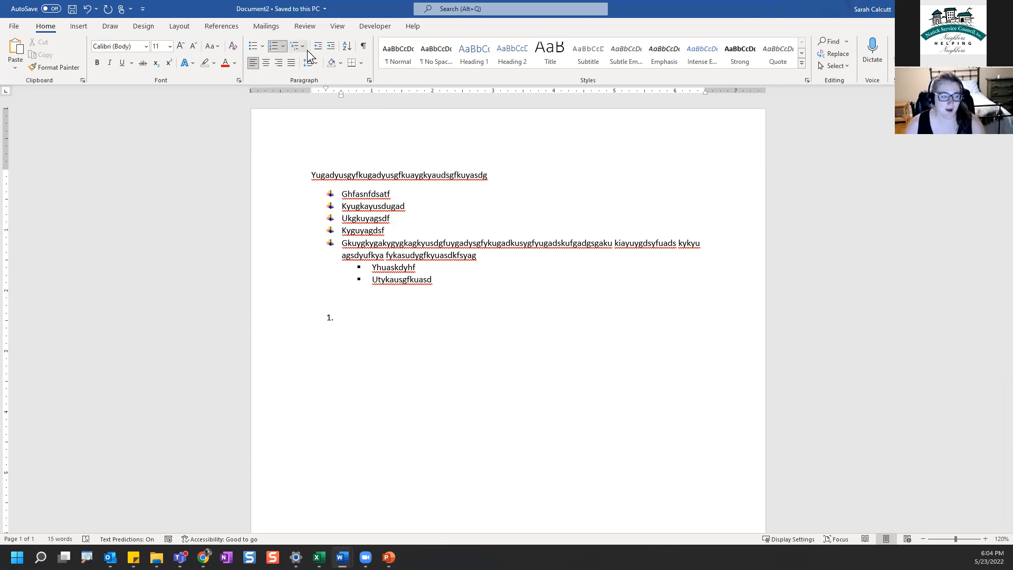
type("afasdfsd")
key("Return")
type("asdfasdf")
key("Return")
type("asdfadsfasdf")
key("Return")
type("asdfadsfasf")
key("Return")
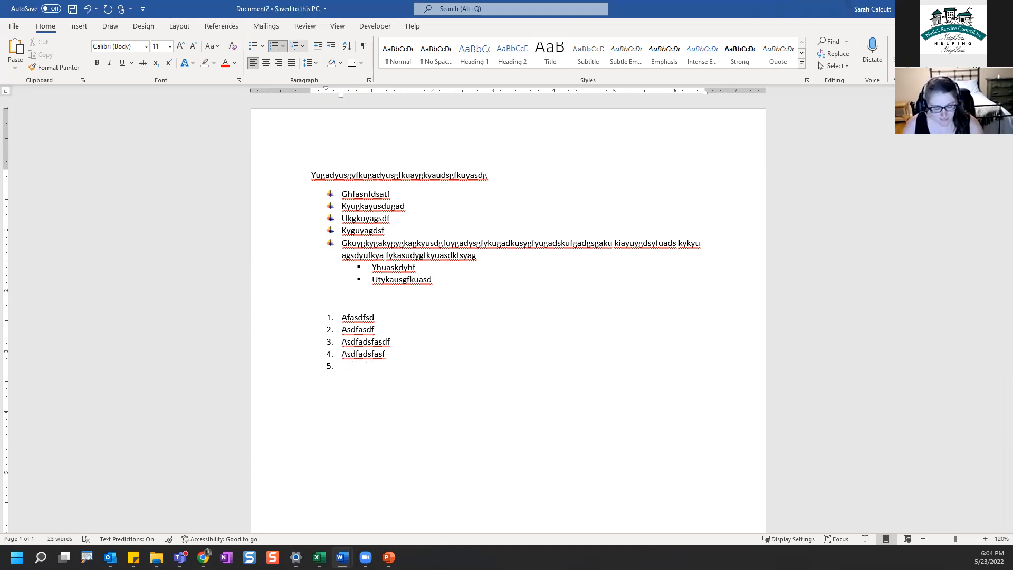
Step: Add the lettered second-level items "asdfads" and "sadfadsfads" under item 4 of the numbered list
type("asdfads")
key("Return")
type("sadfadsfads")
key("Return")
Step: Add the third-level items "dasfasdf", "asdfasdf" and "aasdf" under "Sadfadsfads"
key("Tab")
type("dasfasdf")
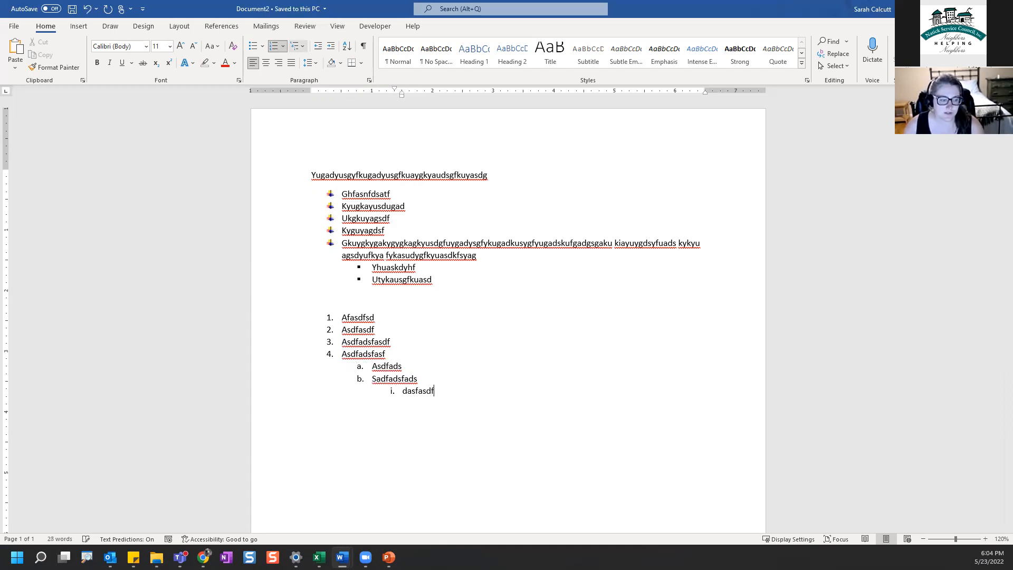
key("Return")
type("asdfasdf")
key("Return")
type("aasdf")
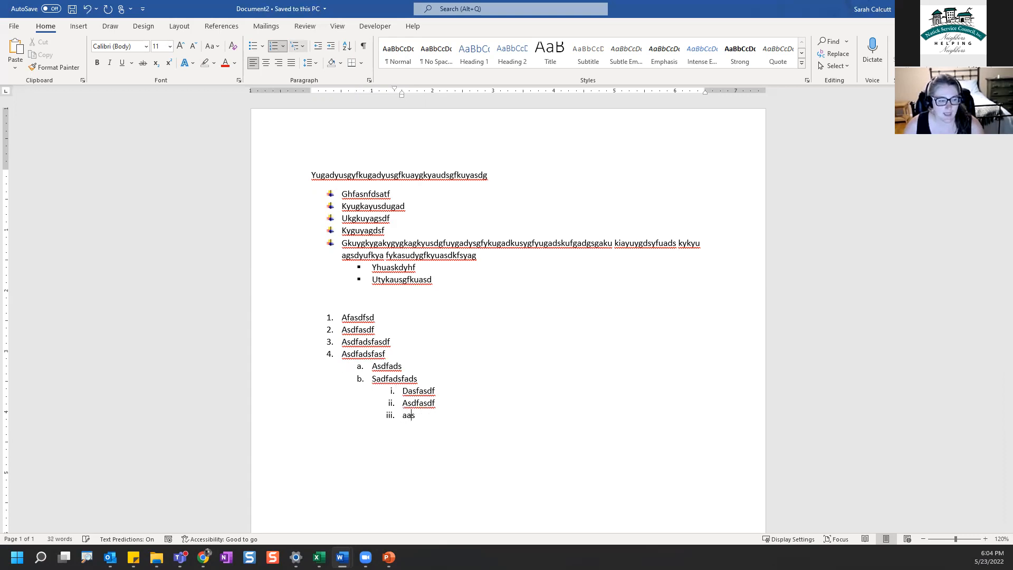
Step: Add an empty fourth-level item after "Aasdf" and promote it back to the main level
key("Return")
key("Tab")
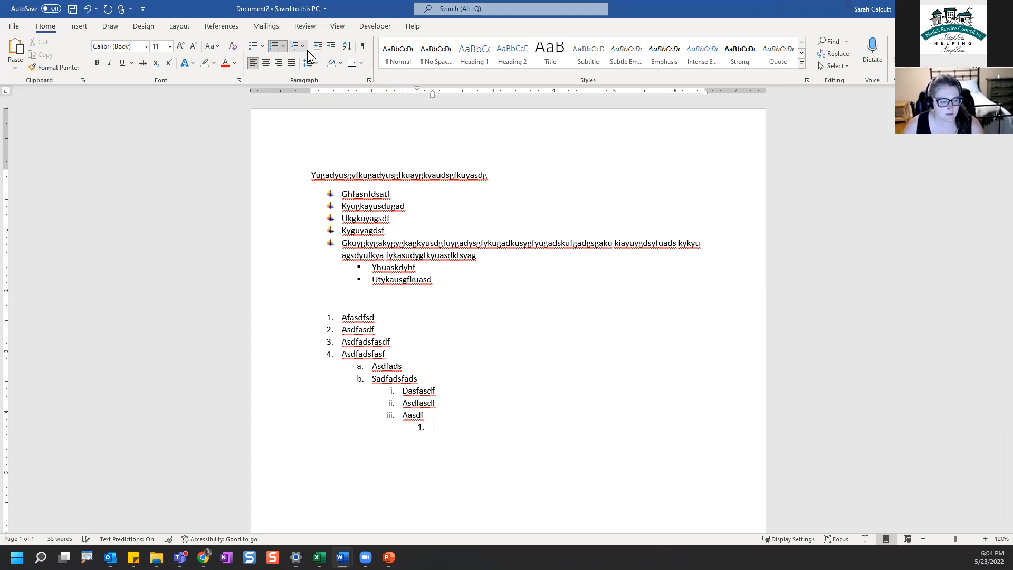
key("shift+Tab")
key("shift+Tab")
key("shift+Tab")
Step: Delete the empty last item and the third-level items under "Sadfadsfads"
key("BackSpace")
key("BackSpace")
key("BackSpace")
key("BackSpace")
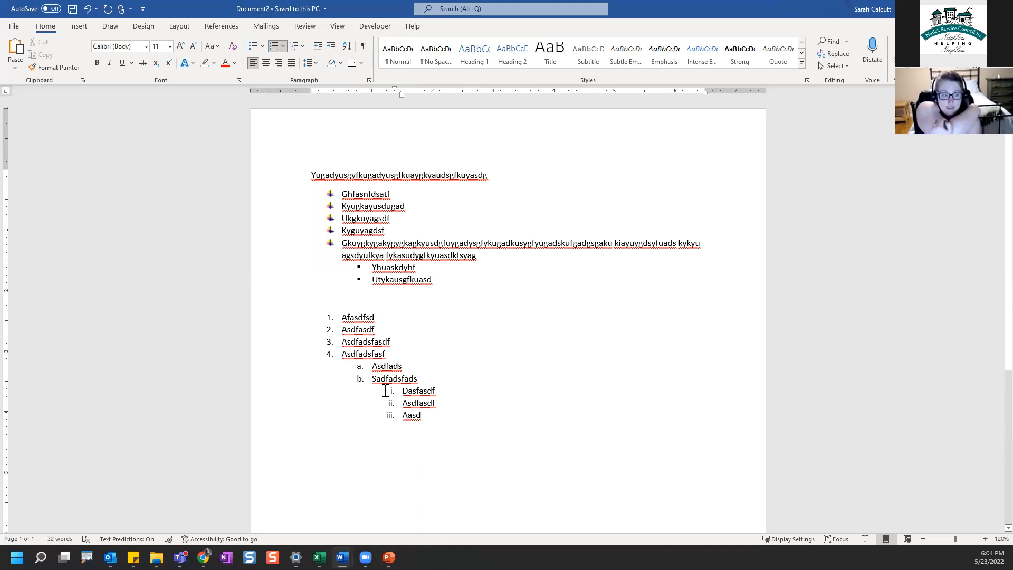
key("BackSpace")
key("BackSpace")
key("BackSpace")
key("BackSpace")
key("BackSpace")
key("BackSpace")
key("BackSpace")
key("BackSpace")
key("BackSpace")
key("BackSpace")
key("BackSpace")
key("BackSpace")
key("BackSpace")
key("BackSpace")
key("BackSpace")
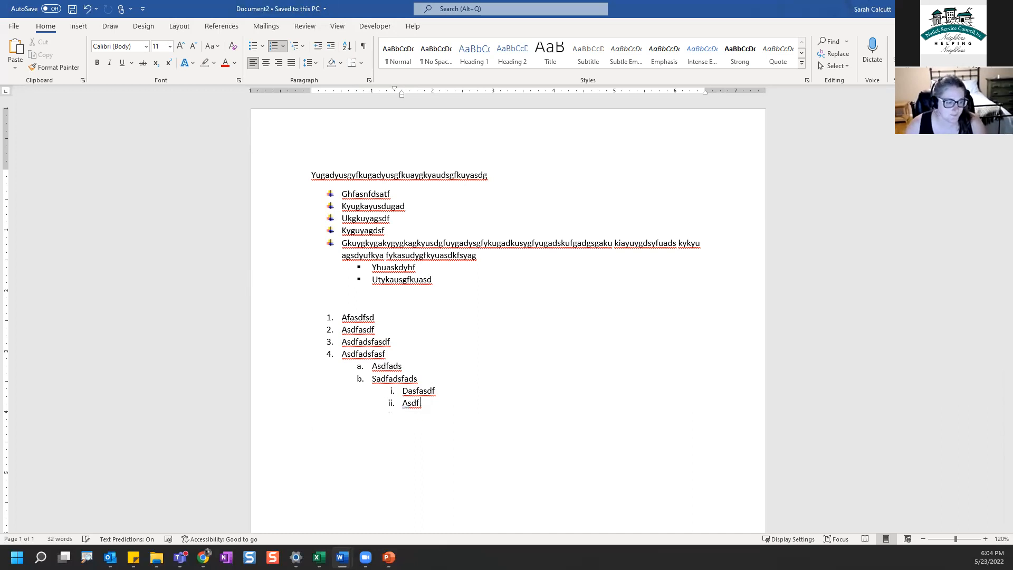
key("BackSpace")
key("BackSpace")
key("BackSpace")
key("BackSpace")
key("BackSpace")
key("BackSpace")
key("BackSpace")
key("BackSpace")
key("BackSpace")
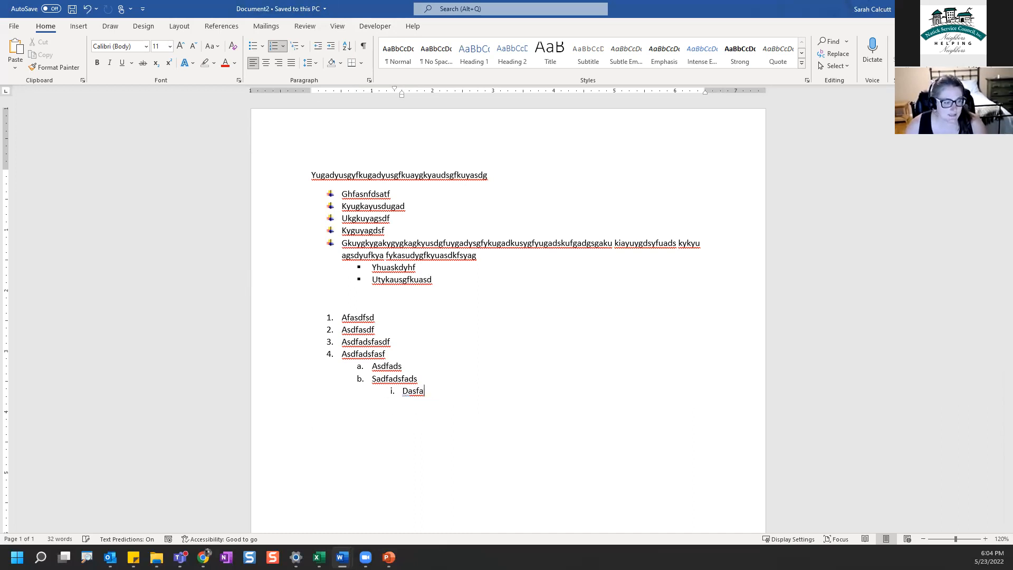
key("BackSpace")
key("BackSpace")
key("BackSpace")
Step: Convert the lettered sub-items "Asdfads" and "Sadfadsfads" to square bullets
left_click_drag(403, 367, 432, 376)
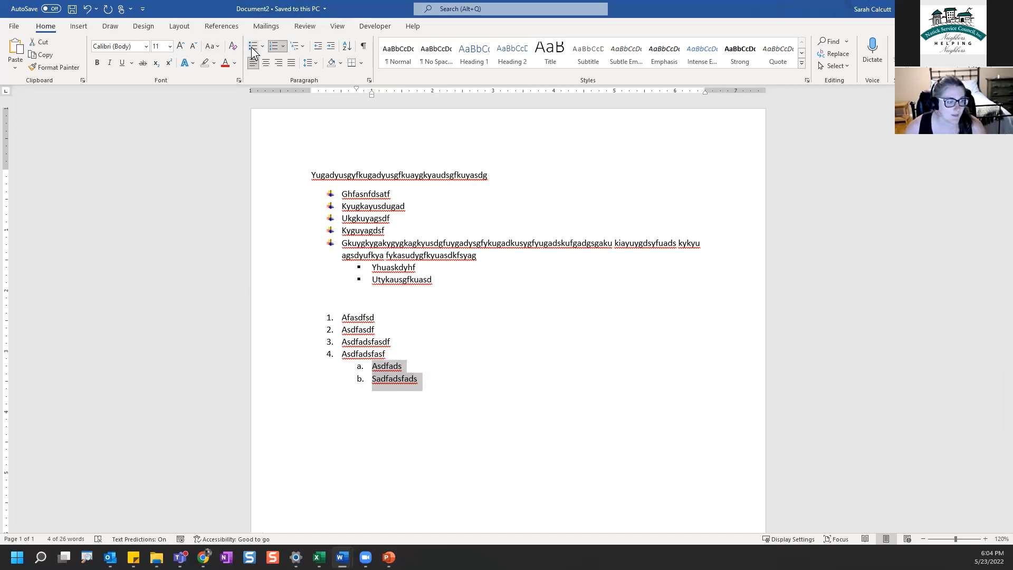
left_click(251, 46)
Step: Add an empty main-level numbered item after "Sadfadsfads" and make it continue the numbering of the list above
left_click(429, 375)
key("Return")
key("shift+Tab")
key("BackSpace")
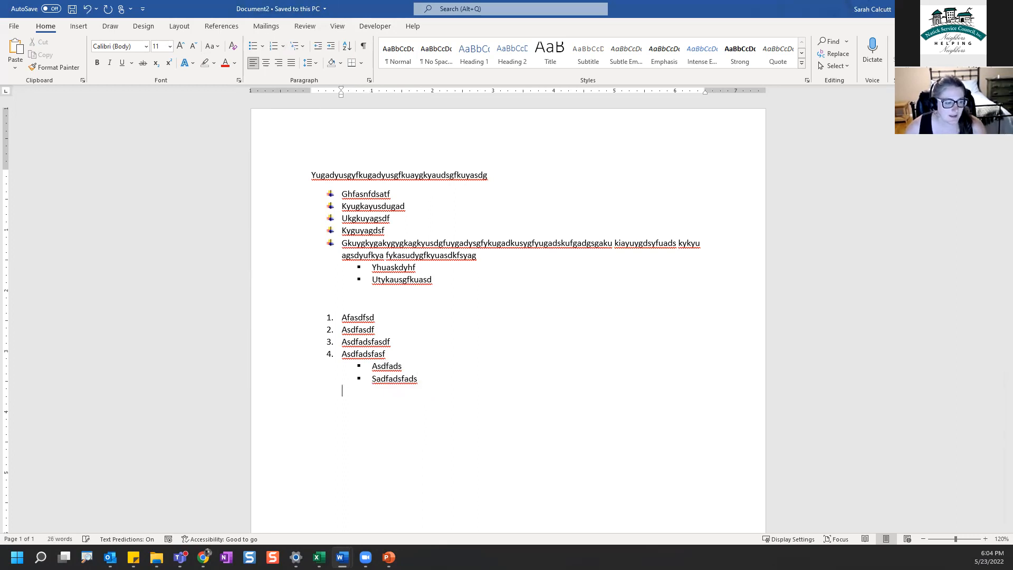
key("BackSpace")
key("BackSpace")
key("Return")
key("Return")
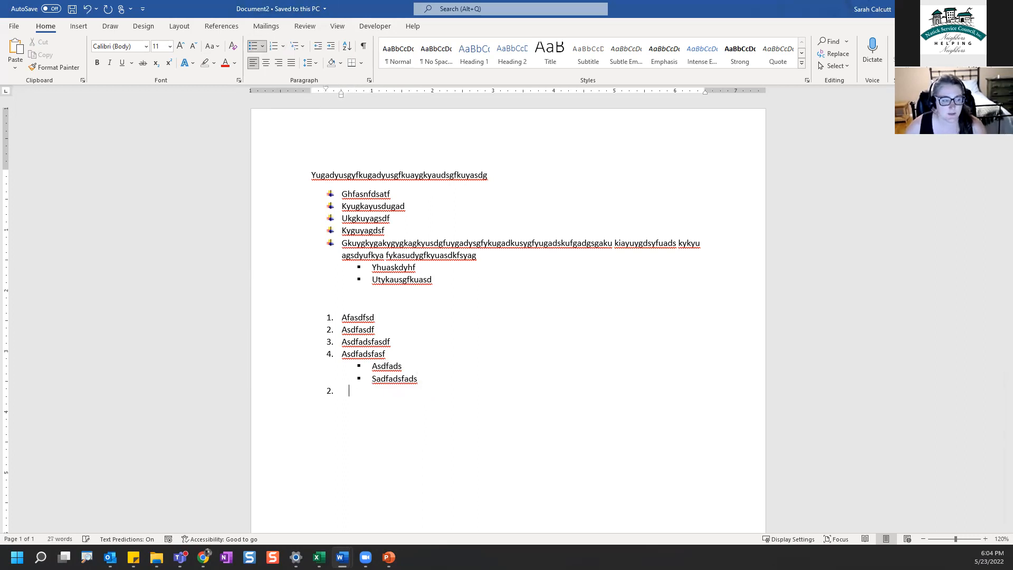
right_click(328, 391)
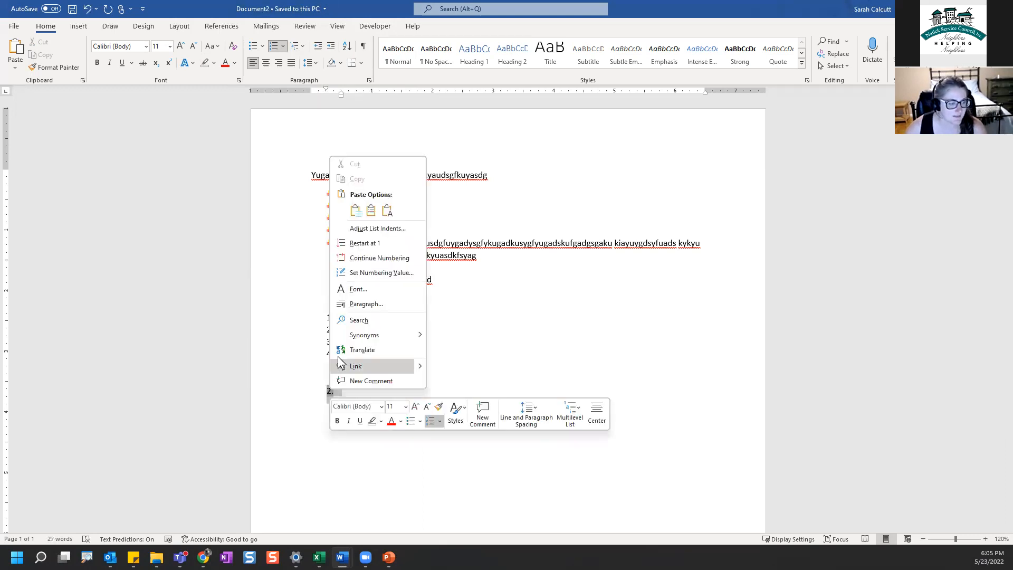
left_click(401, 255)
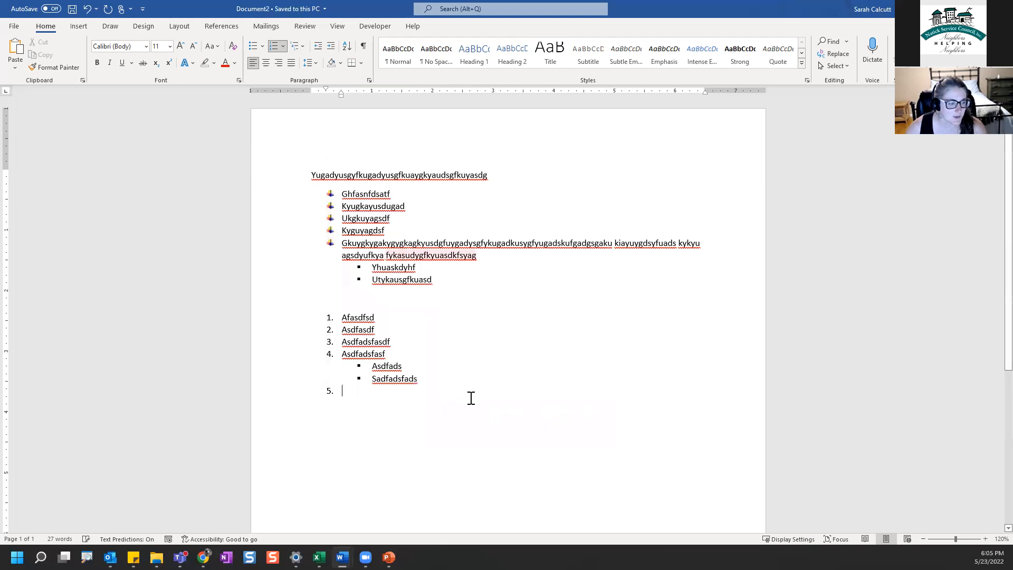
Step: Open the Set Numbering Value options for the empty last numbered item and close them without changes
right_click(331, 390)
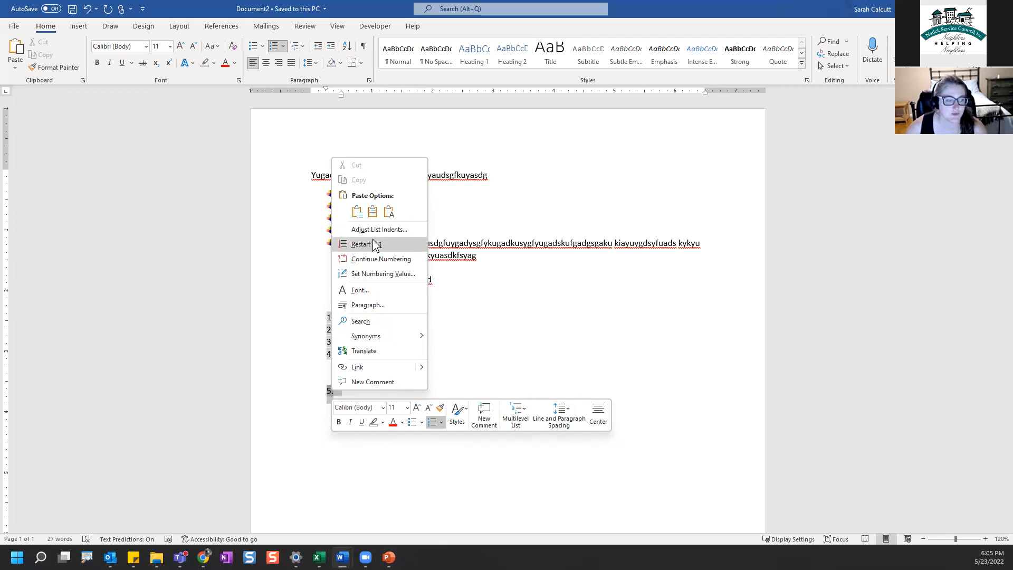
left_click(353, 280)
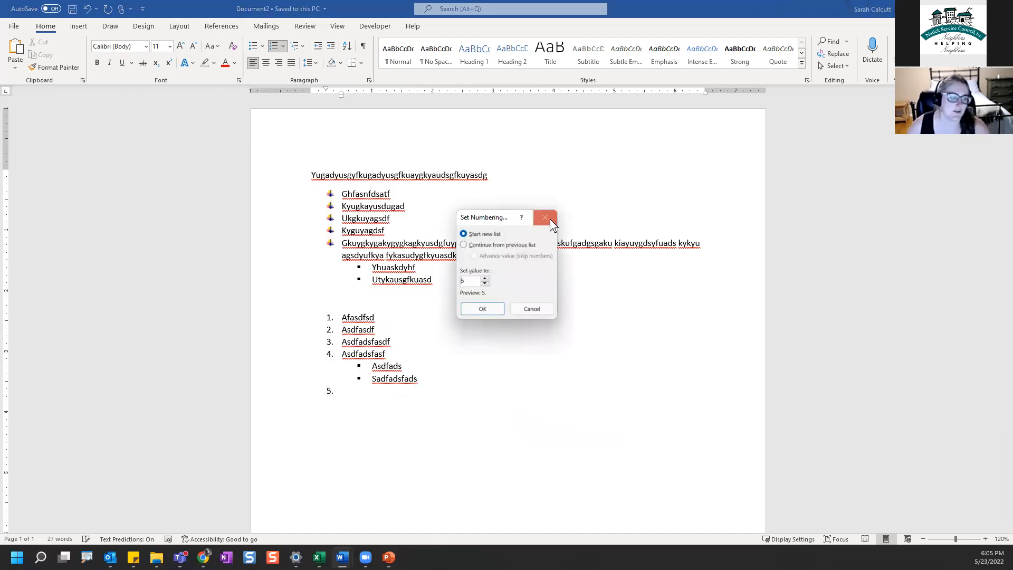
left_click(532, 309)
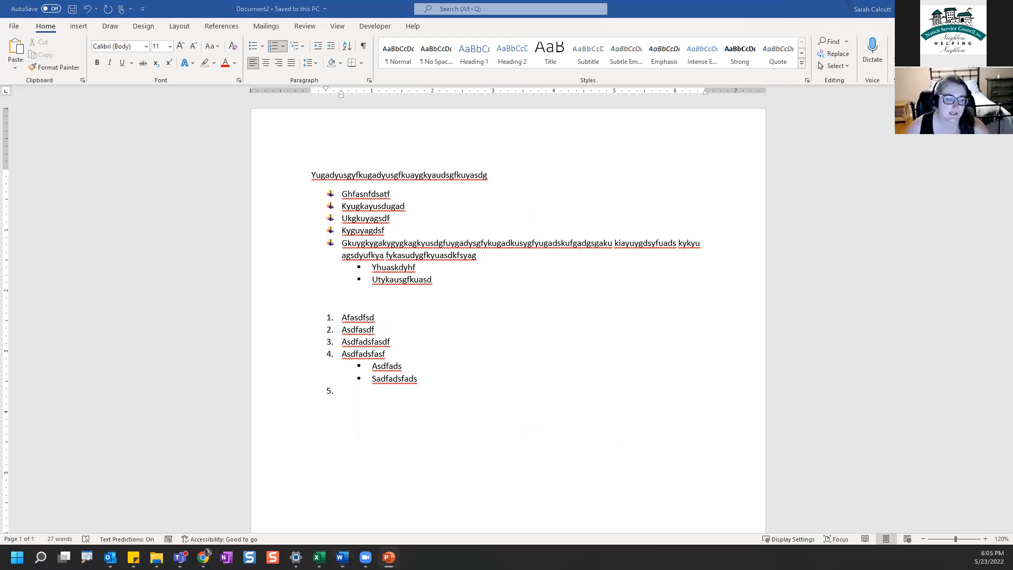
Step: Move the long "Gkuygkyga…" bullet together with its two sub-bullets above the "Kyguyagdsf" bullet
scroll(480, 388, "up", 4)
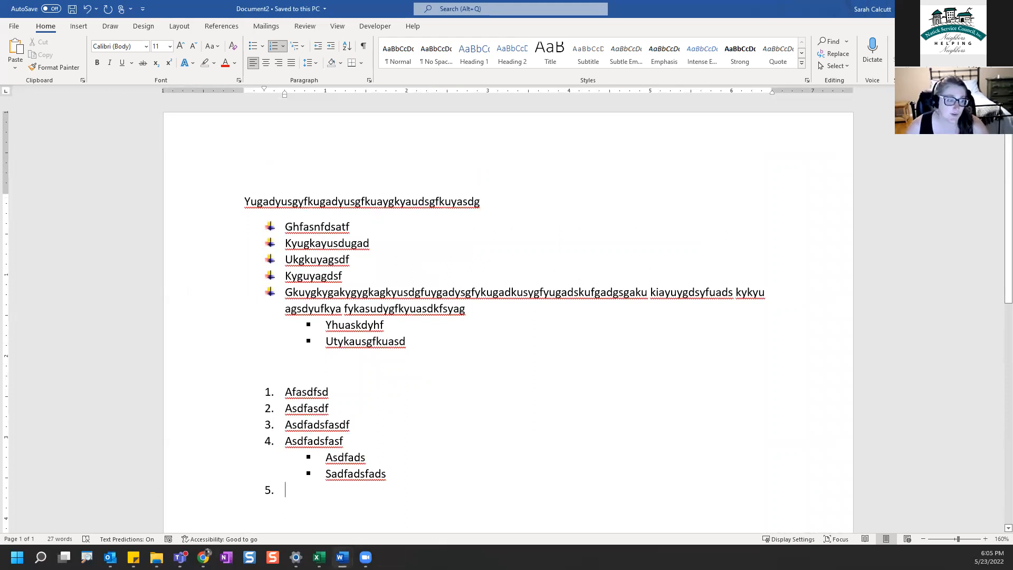
left_click_drag(417, 341, 290, 349)
left_click(502, 381)
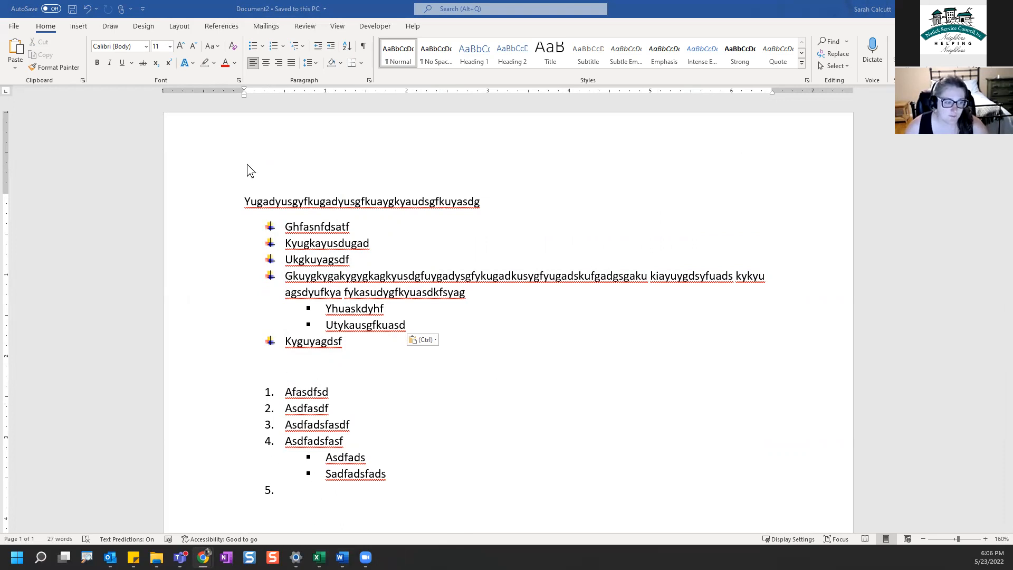
Step: Annotate the shared screen with an arrow at the Align Left option, a vertical margin line and several horizontal lines across the page
mouse_move(256, 102)
left_mouse_down()
mouse_move(248, 81)
mouse_move(244, 90)
mouse_move(270, 86)
left_mouse_up()
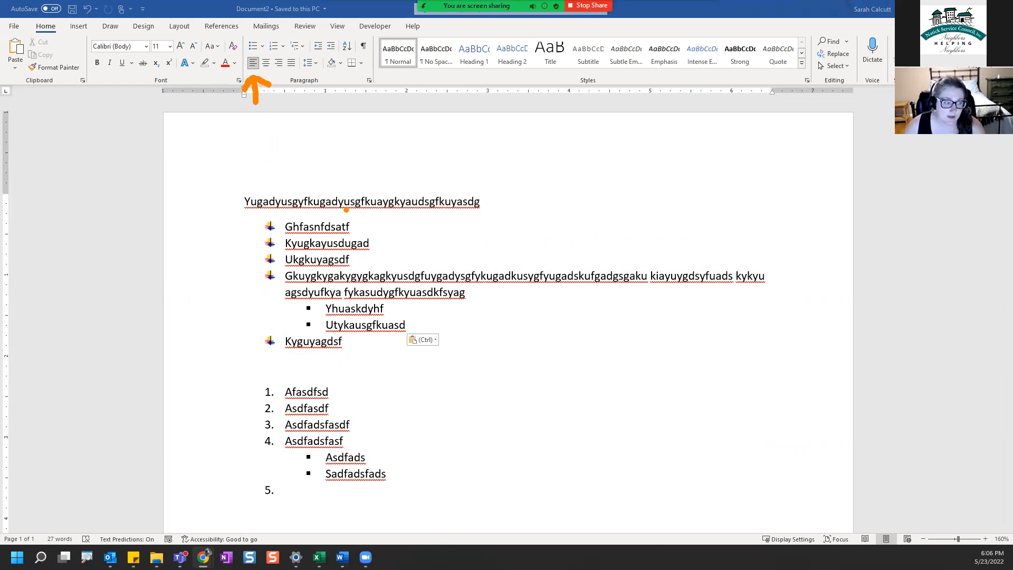
left_click_drag(224, 173, 217, 426)
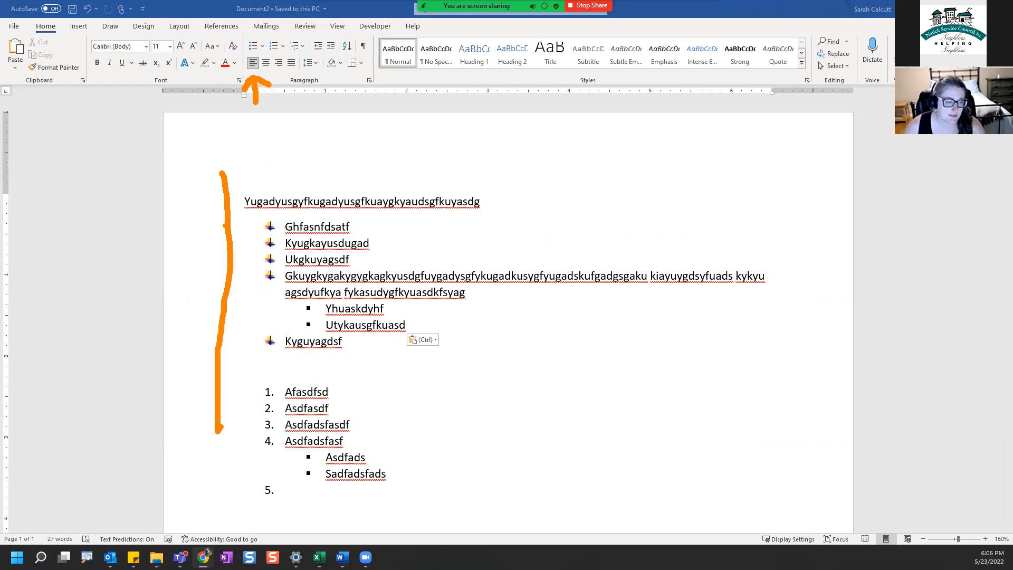
left_click_drag(234, 177, 549, 169)
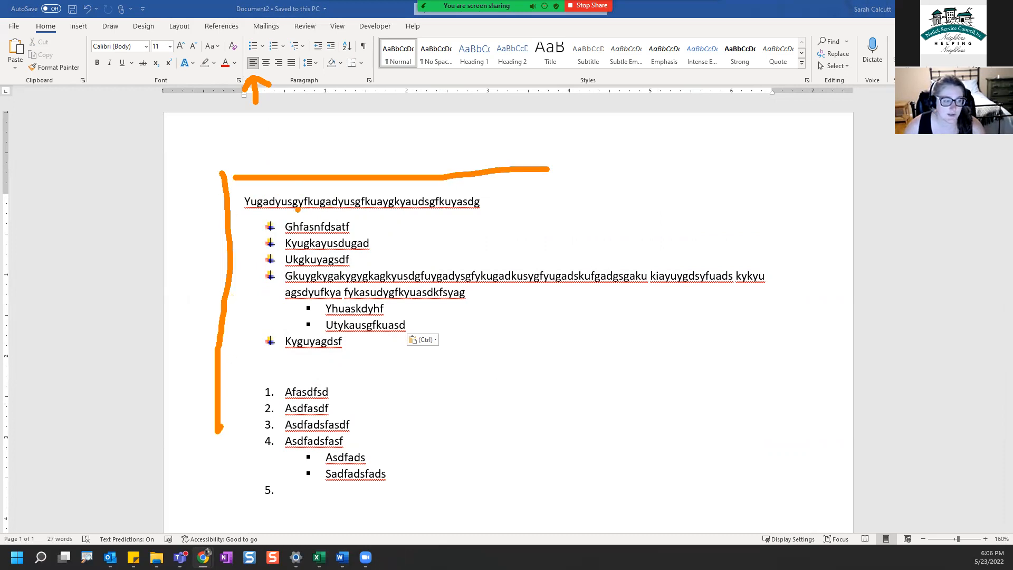
left_click_drag(296, 210, 756, 210)
left_click_drag(293, 271, 501, 271)
left_click_drag(213, 333, 735, 333)
left_click_drag(284, 379, 632, 378)
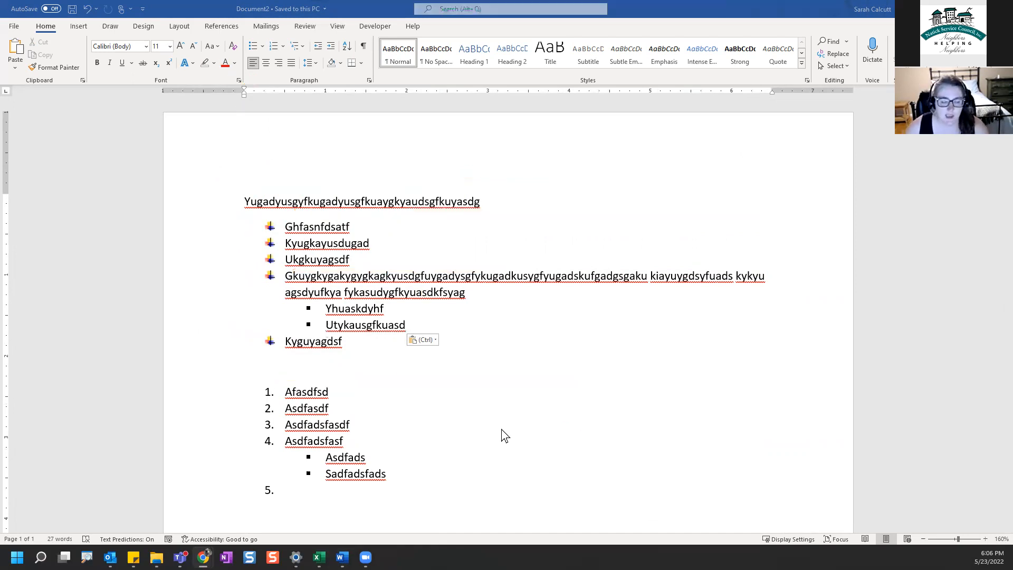
Step: Center the first line of text above the bulleted list
triple_click(373, 208)
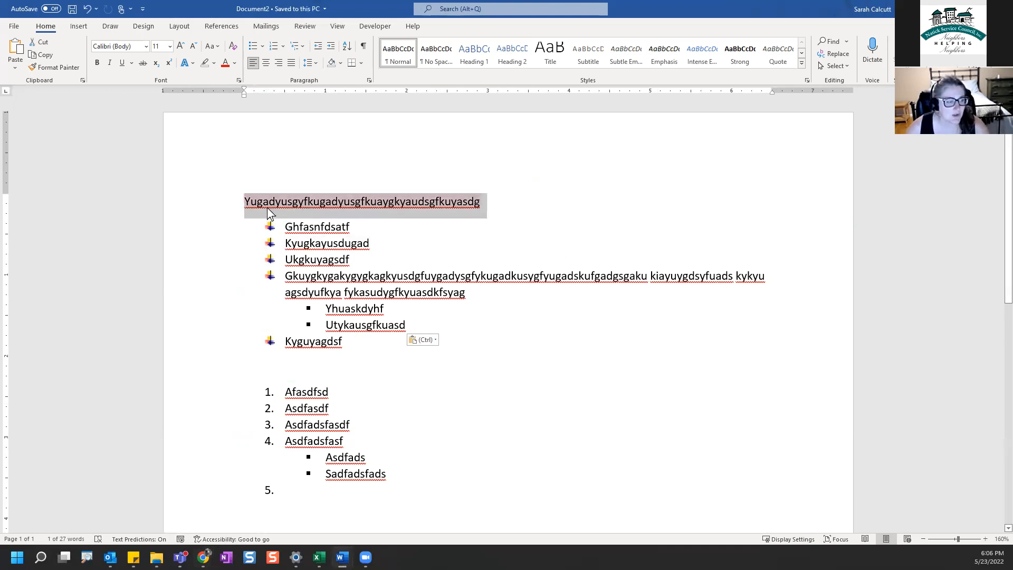
triple_click(397, 199)
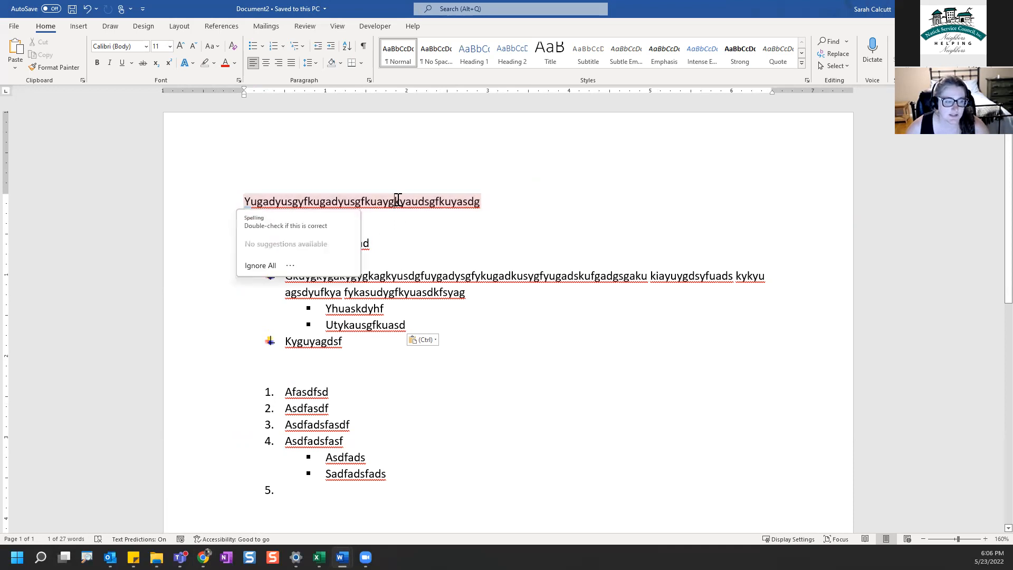
left_click(455, 205)
left_click_drag(493, 204, 235, 200)
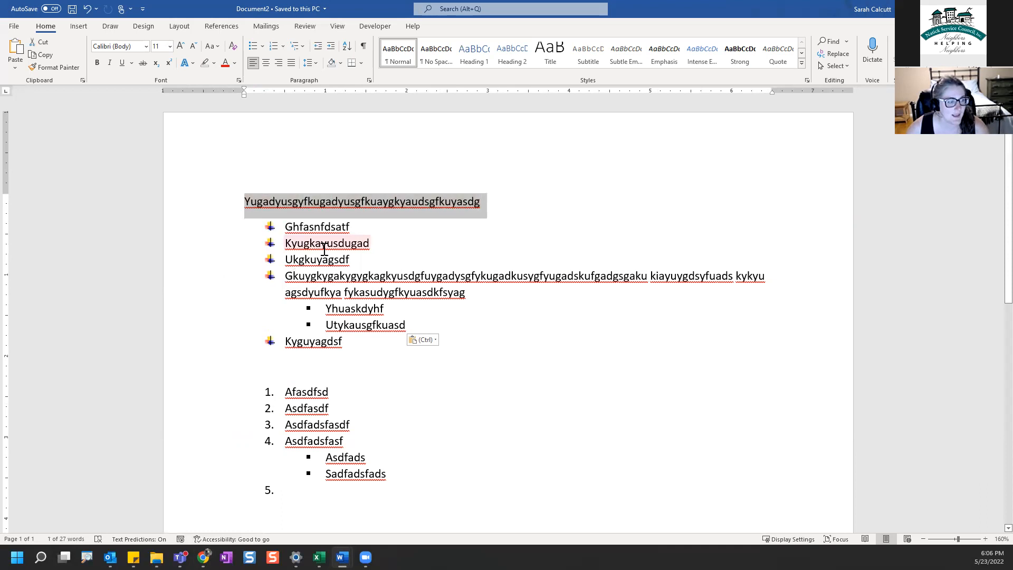
left_click(266, 64)
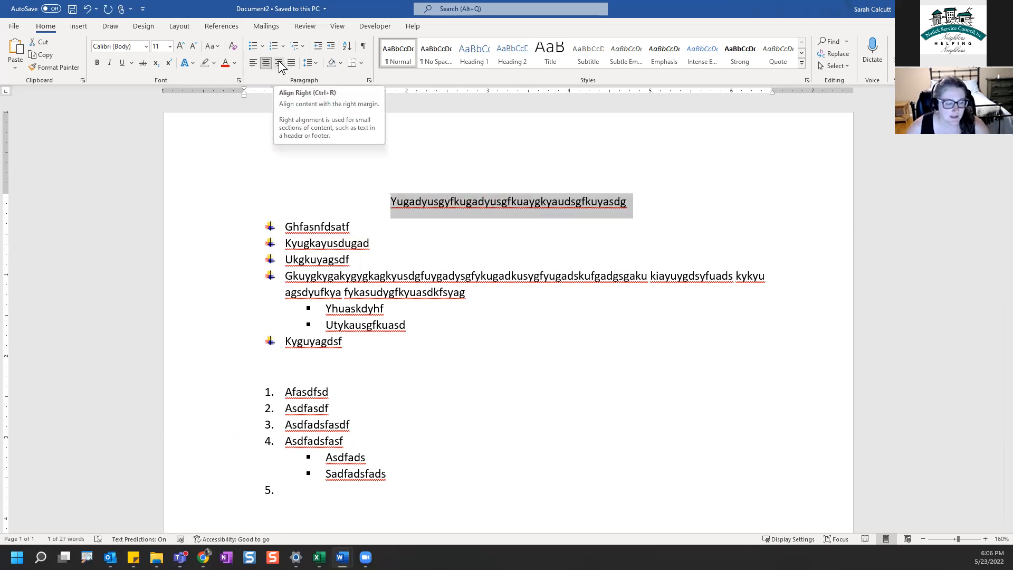
Step: Right-align the selected title line above the bulleted list, and center it again
left_click(280, 63)
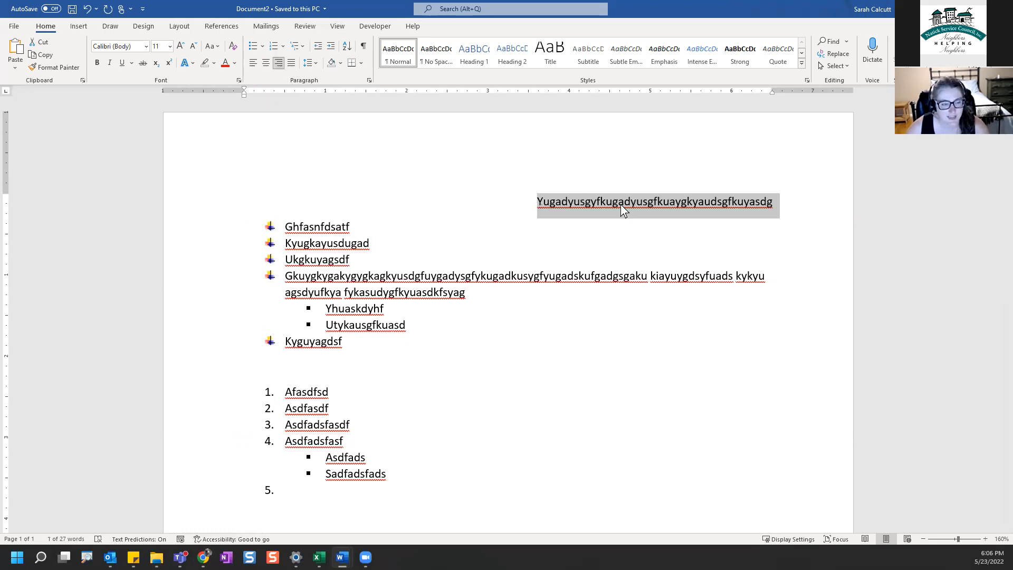
left_click(268, 62)
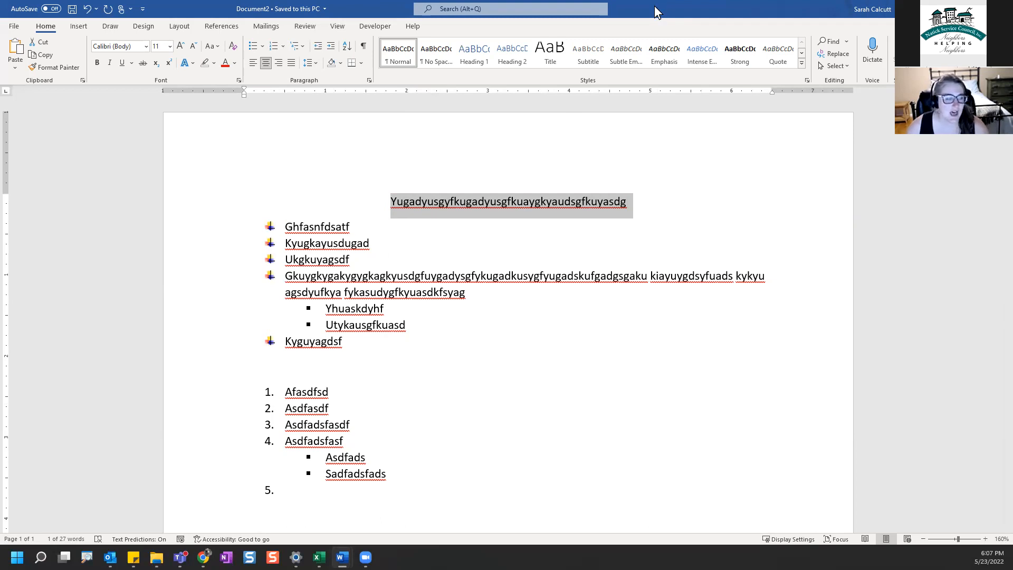
Step: Move the current document's window out of the way and show 1. Sample Document.docx maximized
left_click_drag(654, 5, 666, 226)
left_click_drag(739, 36, 739, 1)
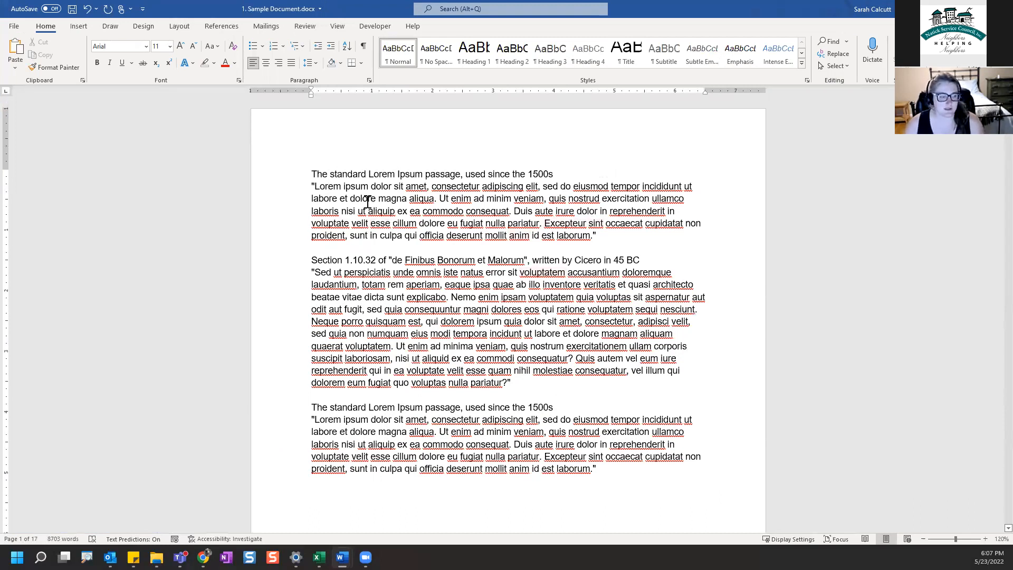
key("ctrl+2")
left_click_drag(716, 171, 738, 452)
left_click_drag(312, 122, 306, 469)
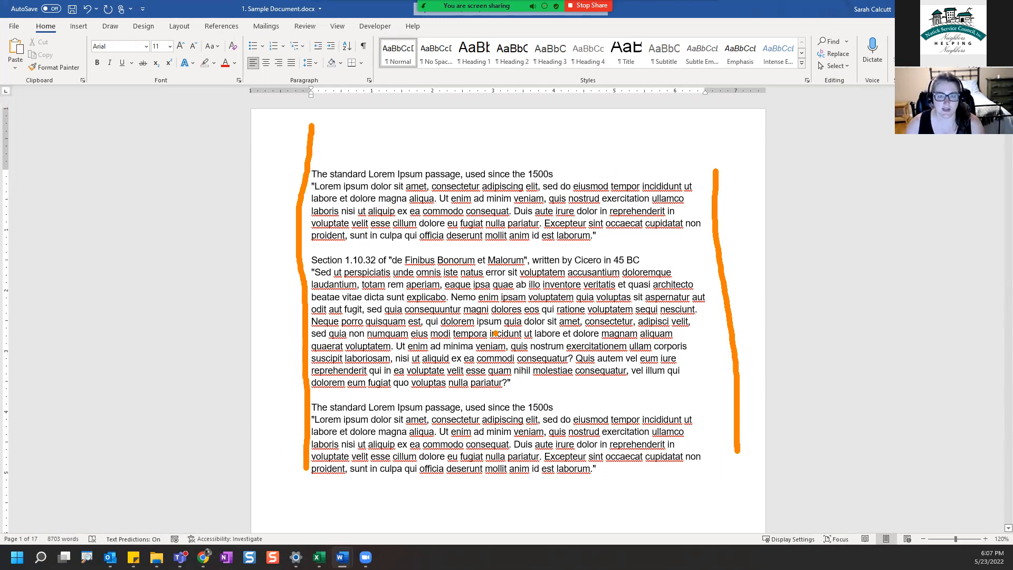
left_click_drag(489, 190, 513, 256)
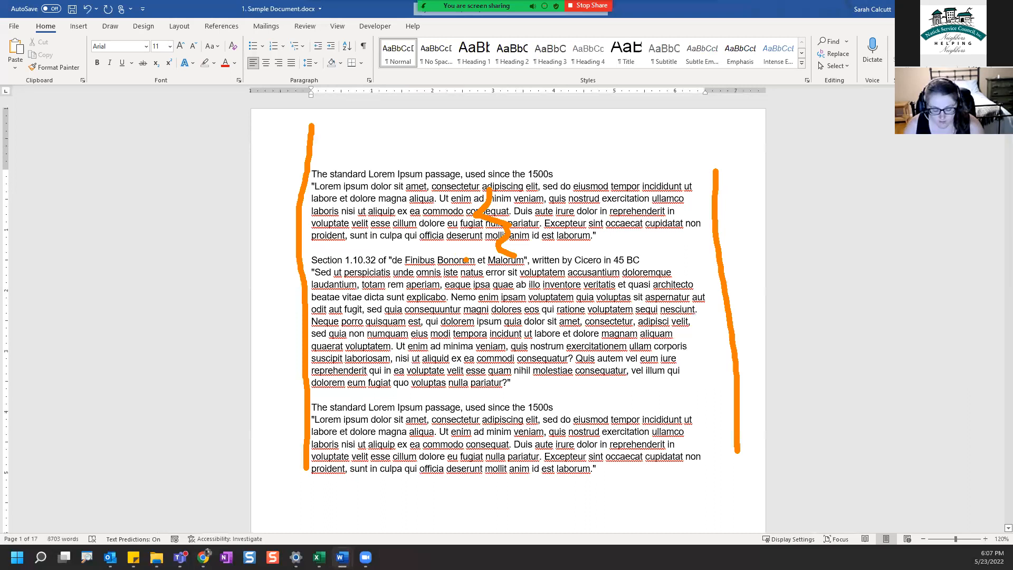
key("e")
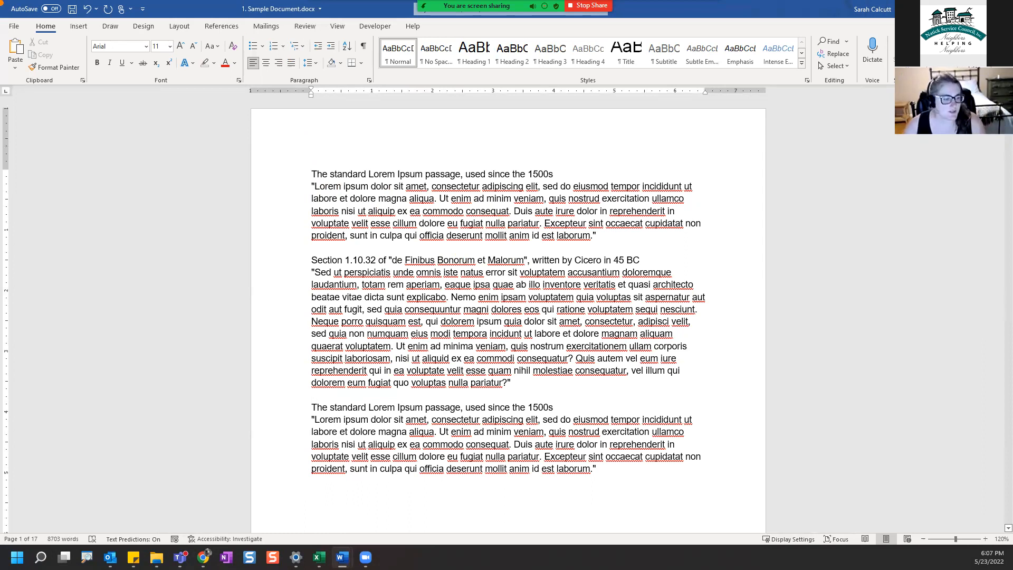
Step: Justify the three Lorem Ipsum passages on the first page, including their title lines
left_click_drag(596, 469, 311, 173)
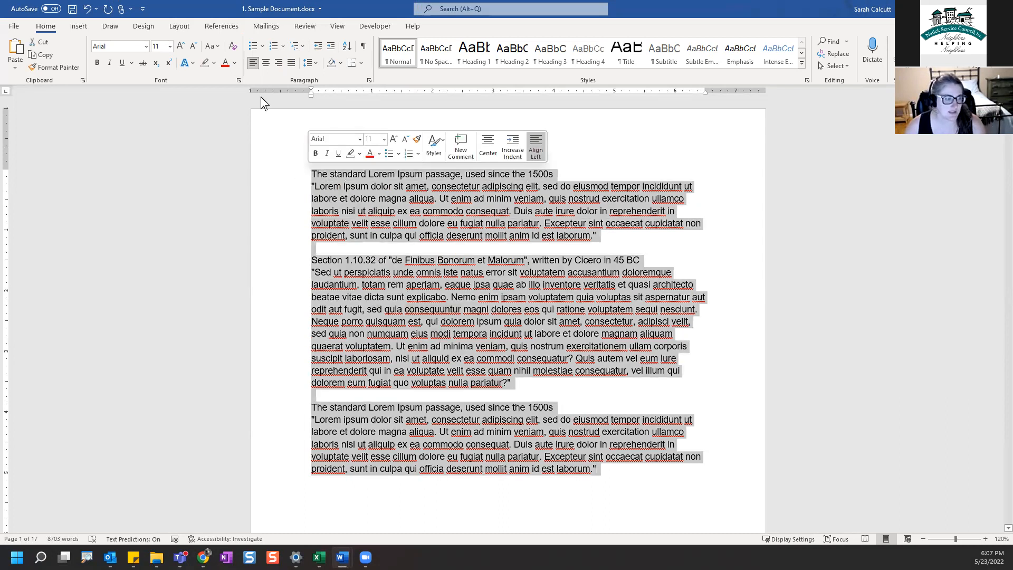
left_click(290, 64)
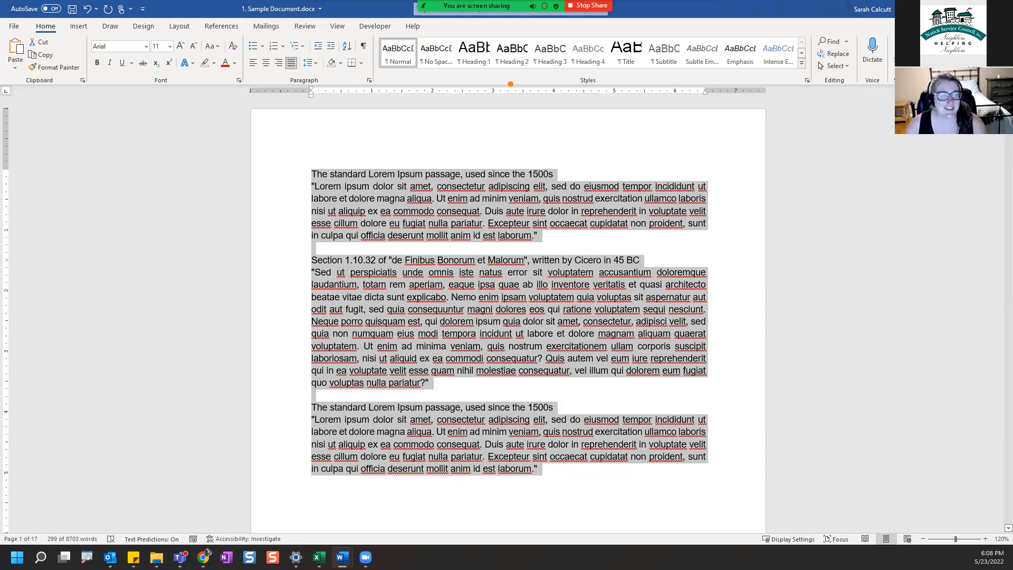
mouse_move(294, 106)
left_mouse_down()
mouse_move(288, 83)
mouse_move(312, 86)
left_mouse_up()
mouse_move(250, 100)
left_mouse_down()
mouse_move(252, 75)
mouse_move(260, 85)
left_mouse_up()
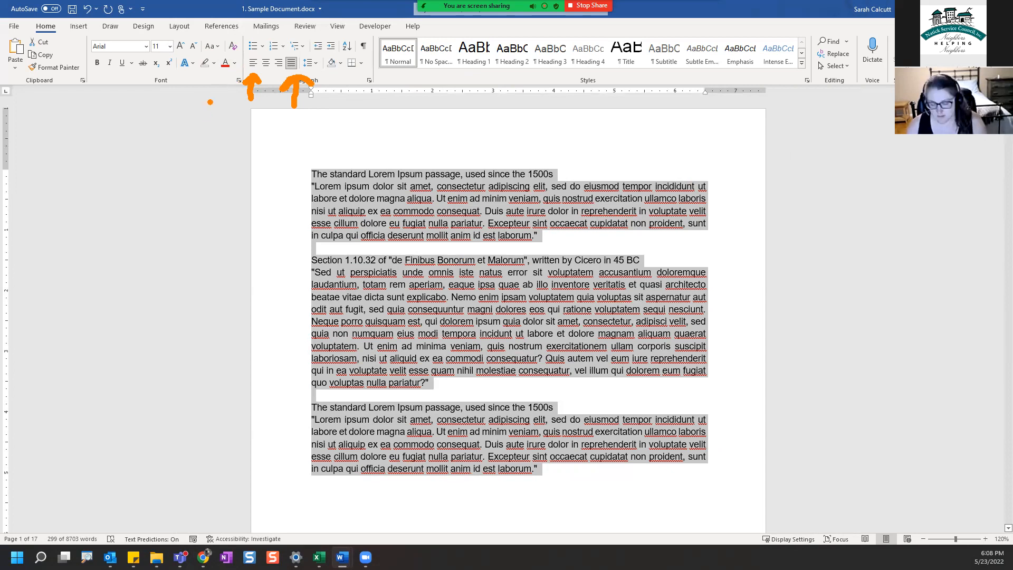
key("Escape")
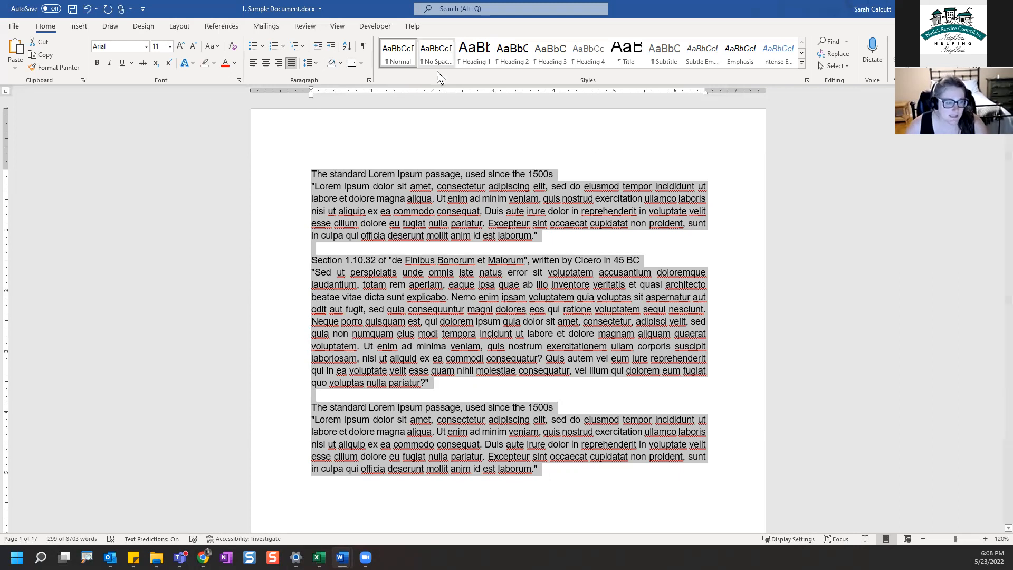
Step: Switch the selected passages between left and justified alignment to compare them, ending with left alignment, and deselect the text
left_click(254, 63)
left_click(291, 63)
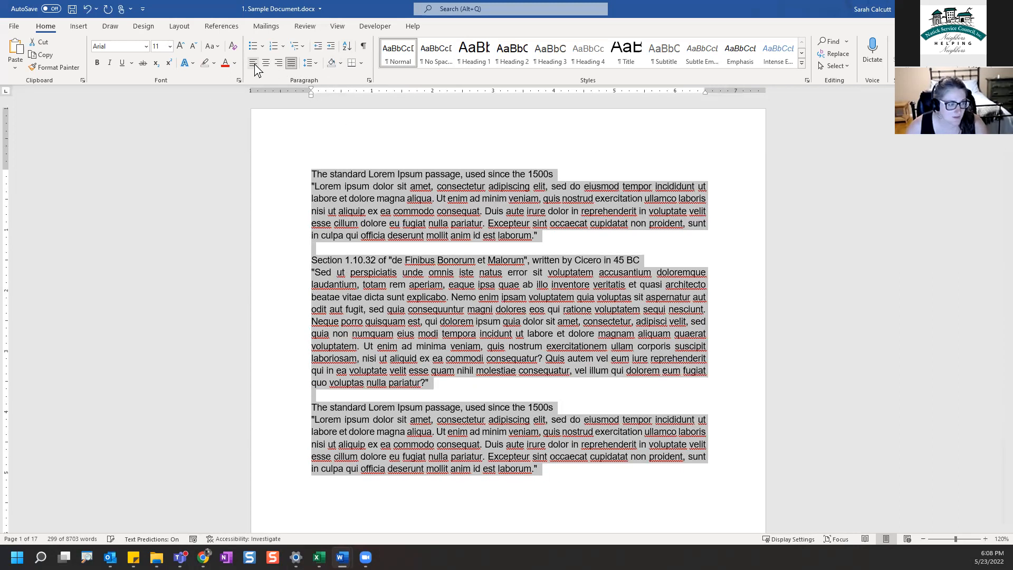
left_click(255, 64)
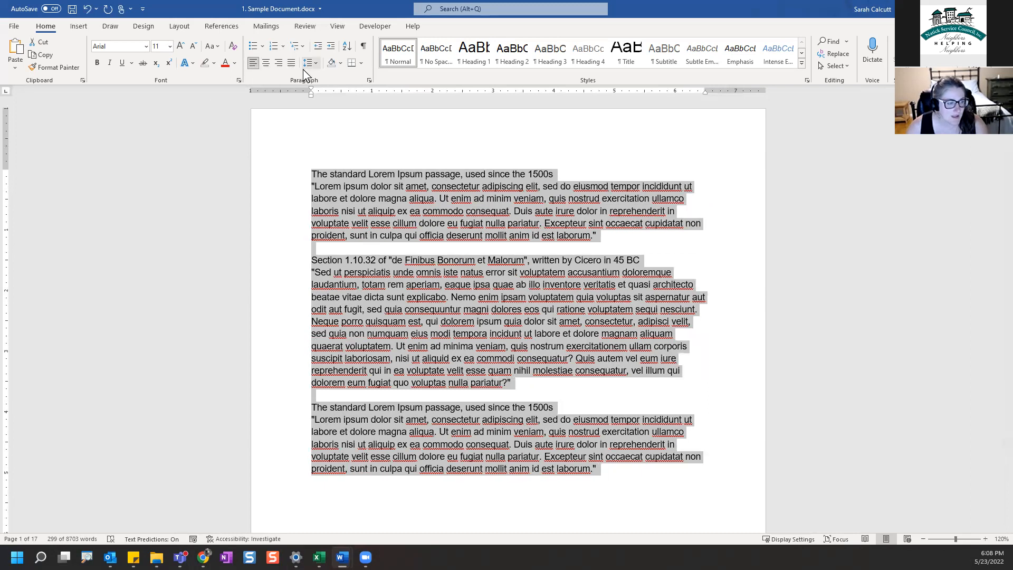
left_click(292, 63)
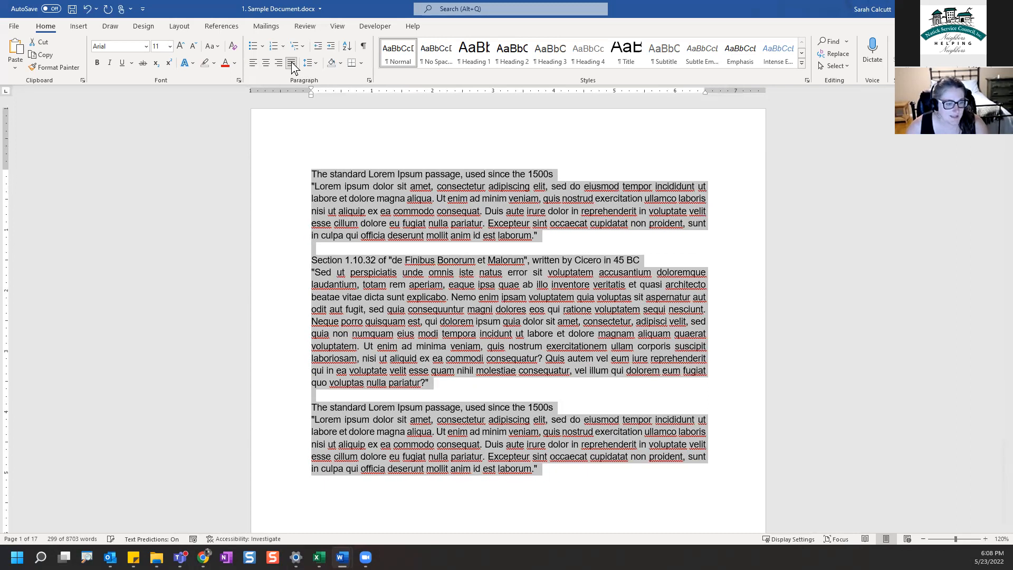
left_click(253, 64)
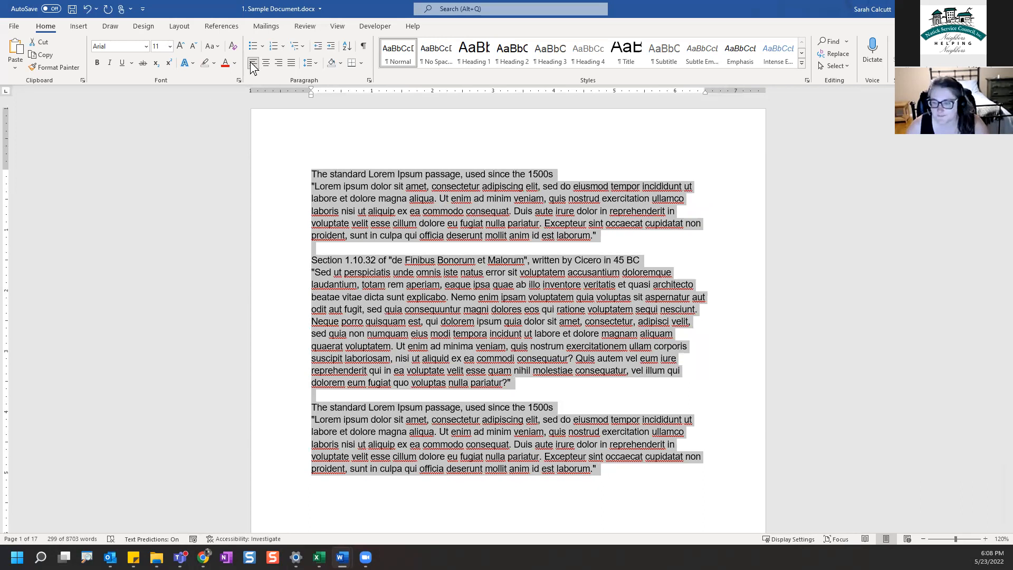
left_click(601, 362)
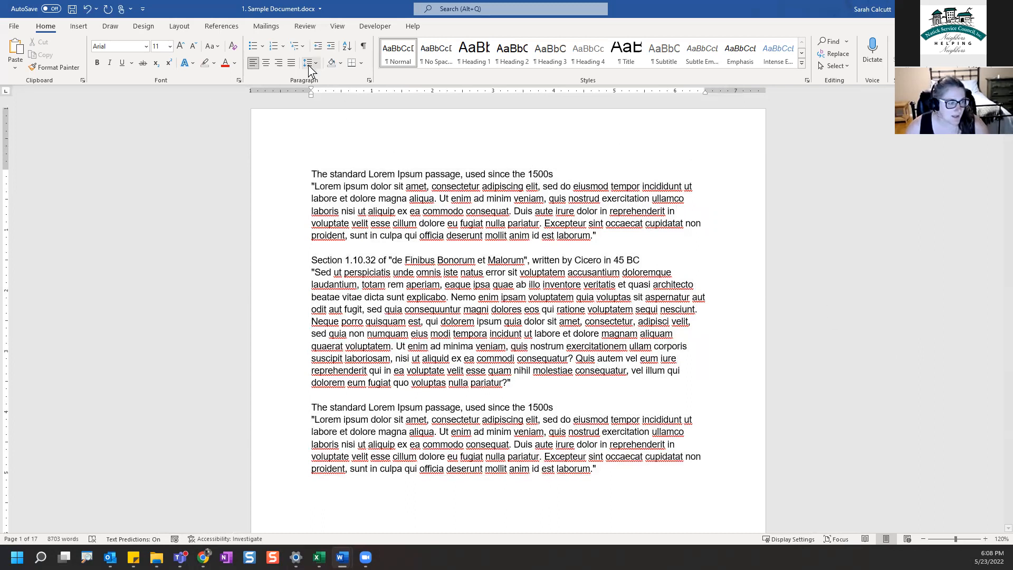
Step: Indent the first line of the body paragraph in each of the three passages by one tab stop
left_click(311, 187)
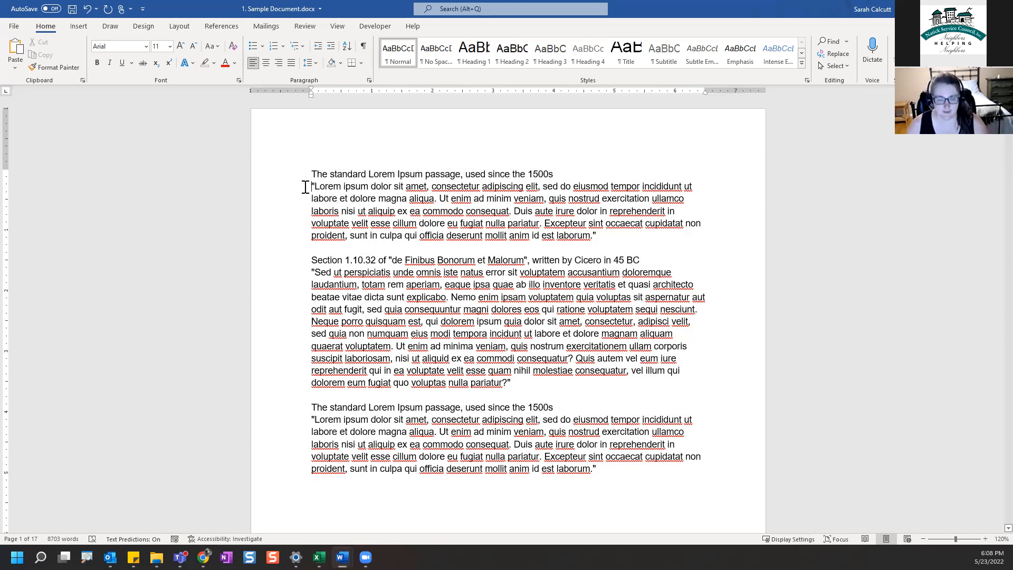
key("Tab")
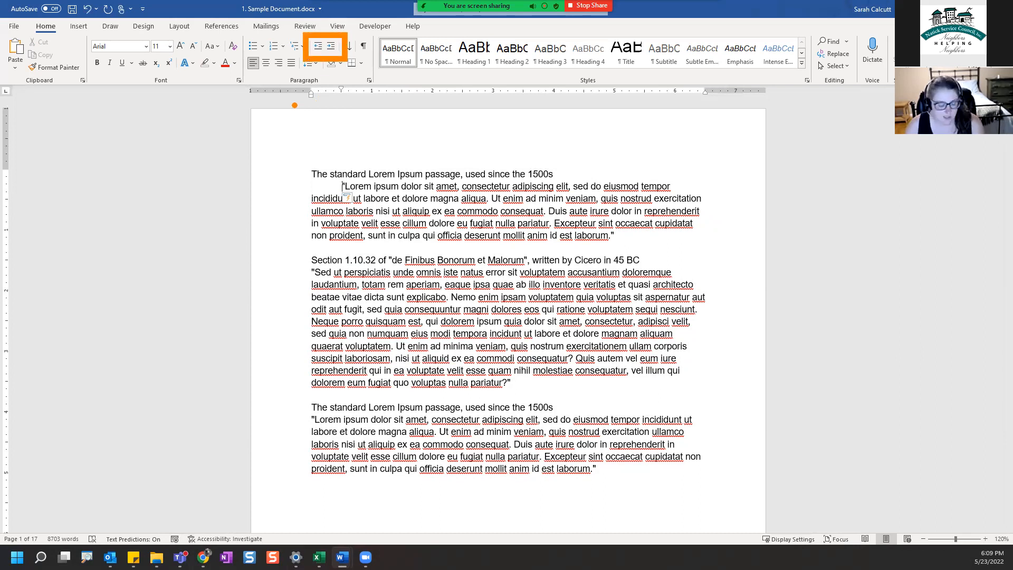
left_click(312, 270)
key("Tab")
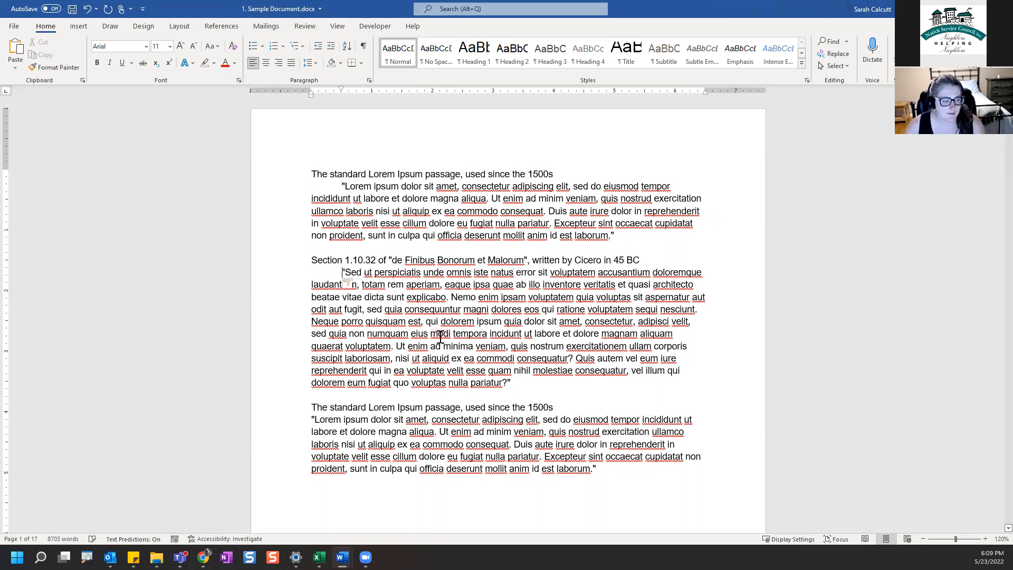
left_click(310, 420)
key("Tab")
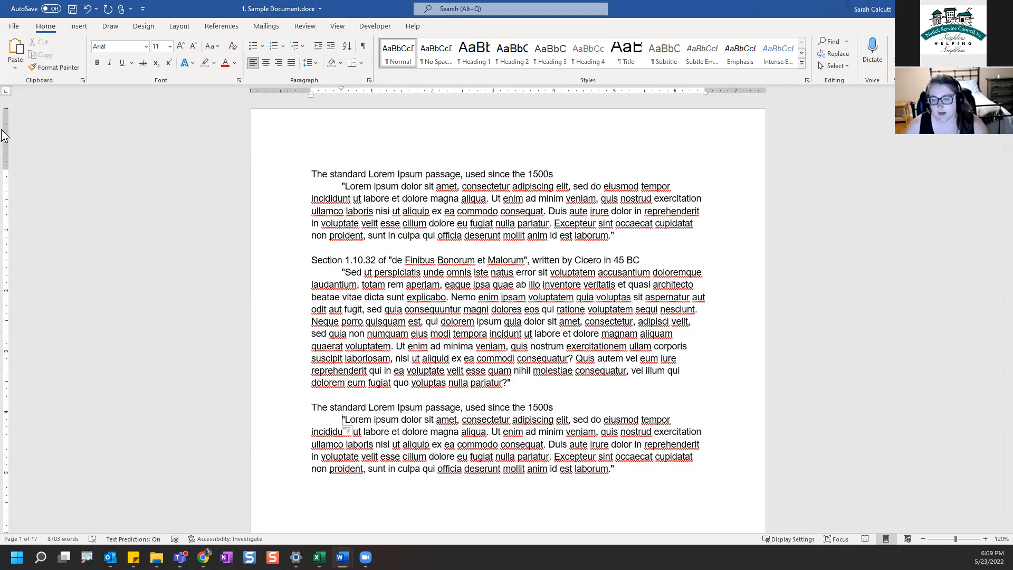
Step: Apply the Heading 2 style to the "Section 1.10.32" title and the first "The standard Lorem Ipsum passage" title
triple_click(388, 261)
left_click(513, 51)
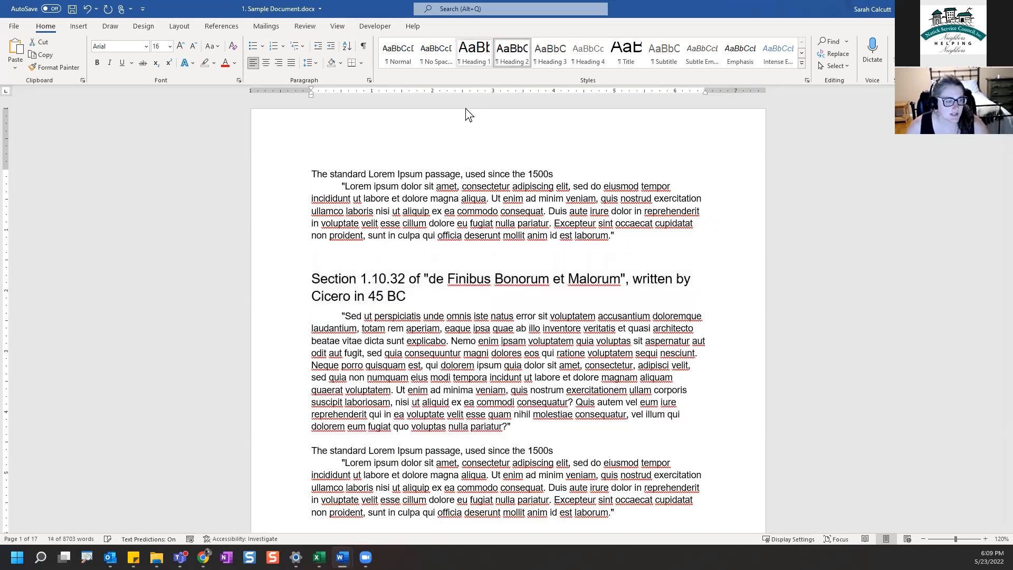
triple_click(356, 174)
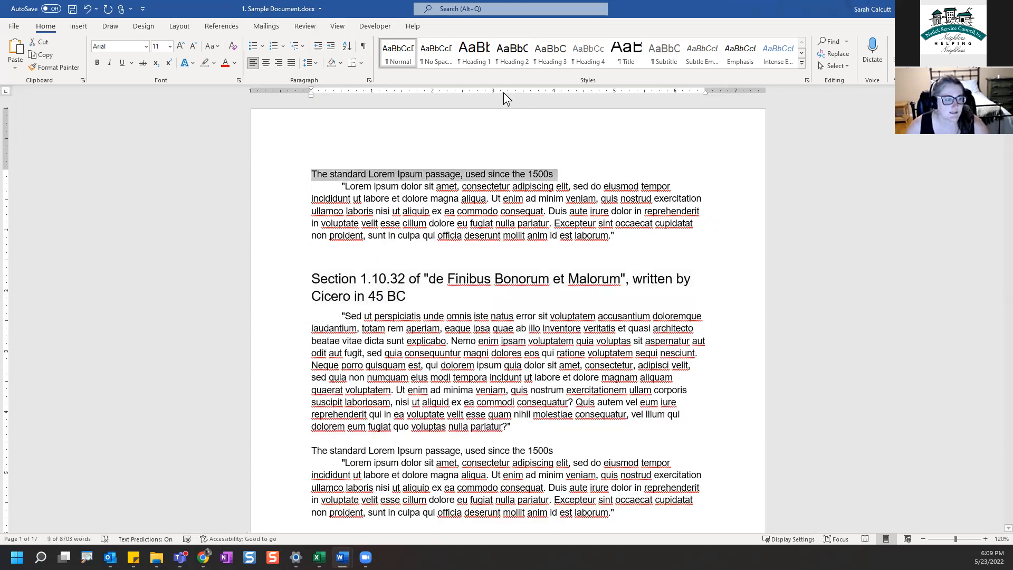
left_click(504, 55)
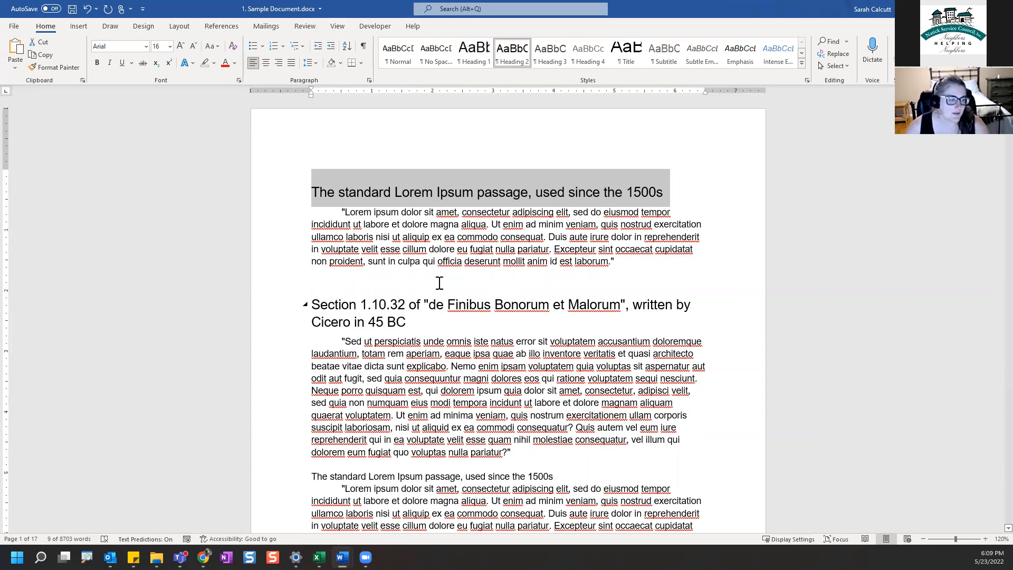
Step: Select the first passage's body paragraph and preview the line spacing choices such as 2.0 without applying one
left_click(352, 213)
left_click_drag(646, 261, 372, 210)
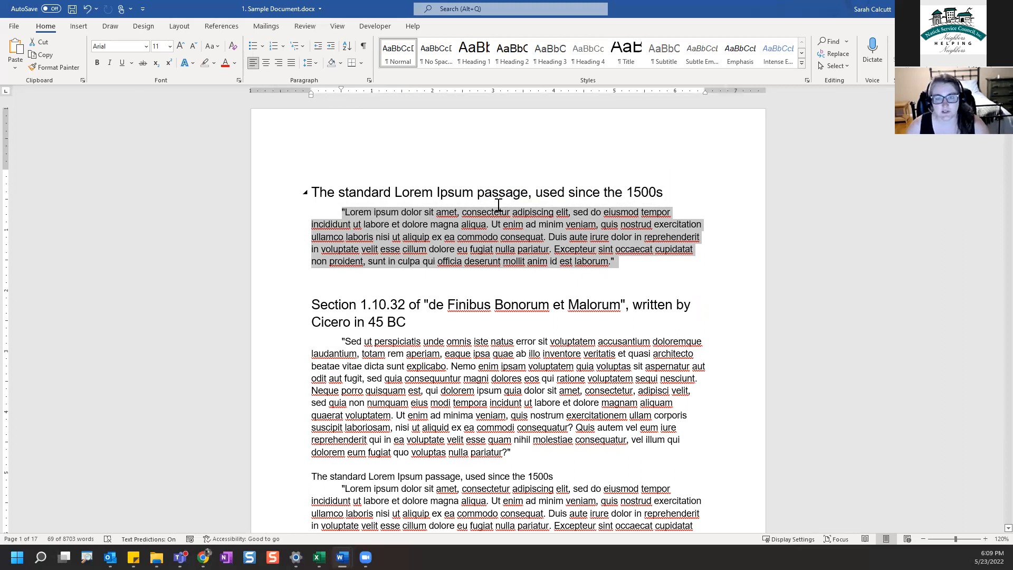
left_click(314, 63)
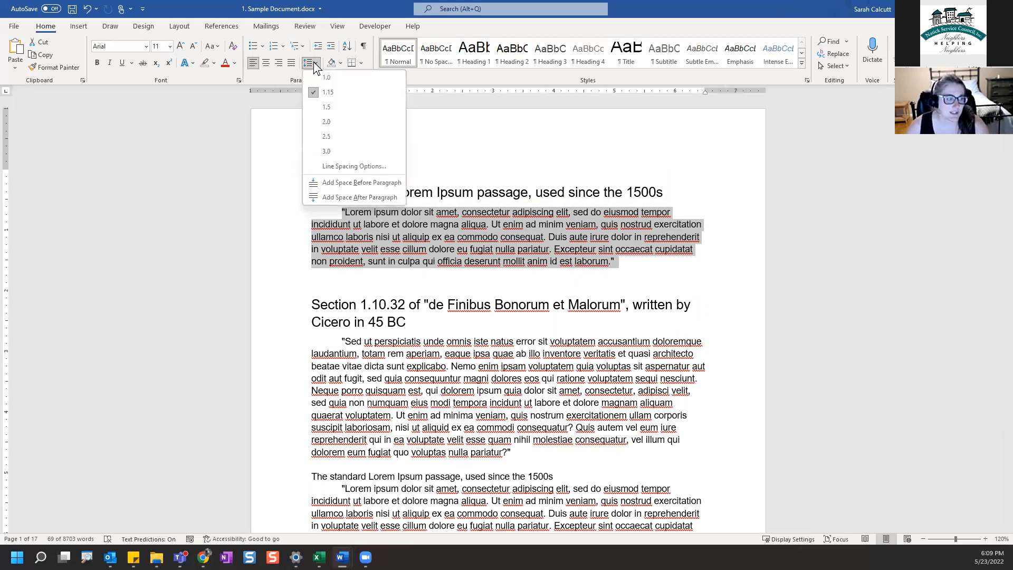
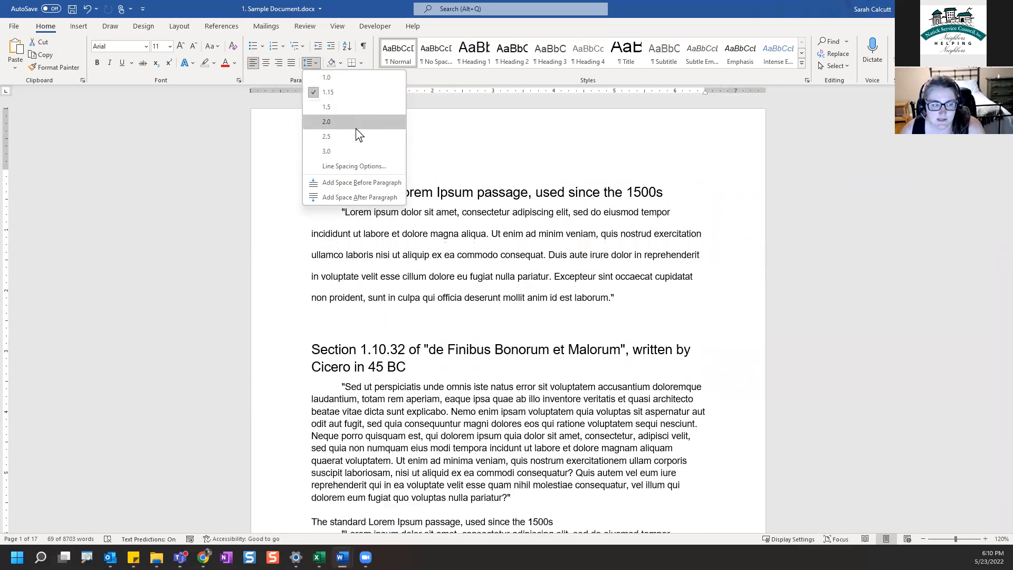
left_click(671, 211)
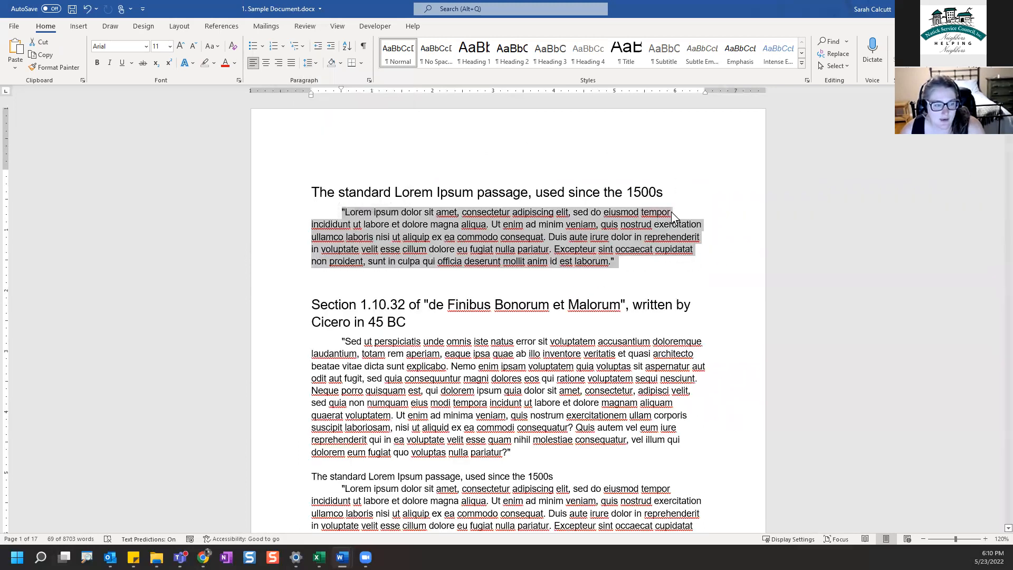
Step: Insert a paragraph break after "tempor" in the first passage and remove the first-line indent of the new paragraph
left_click(672, 211)
key("Return")
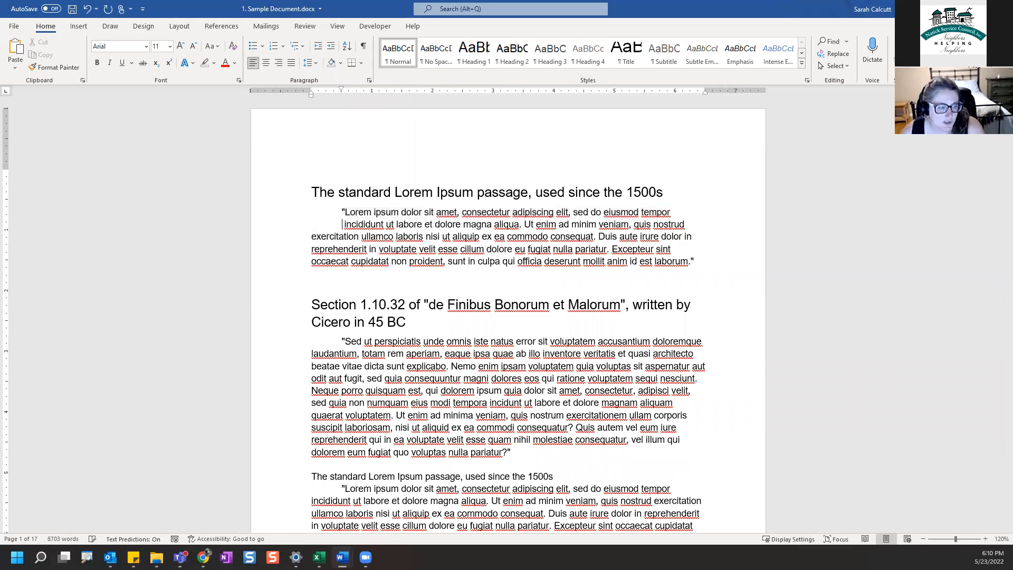
key("Return")
key("BackSpace")
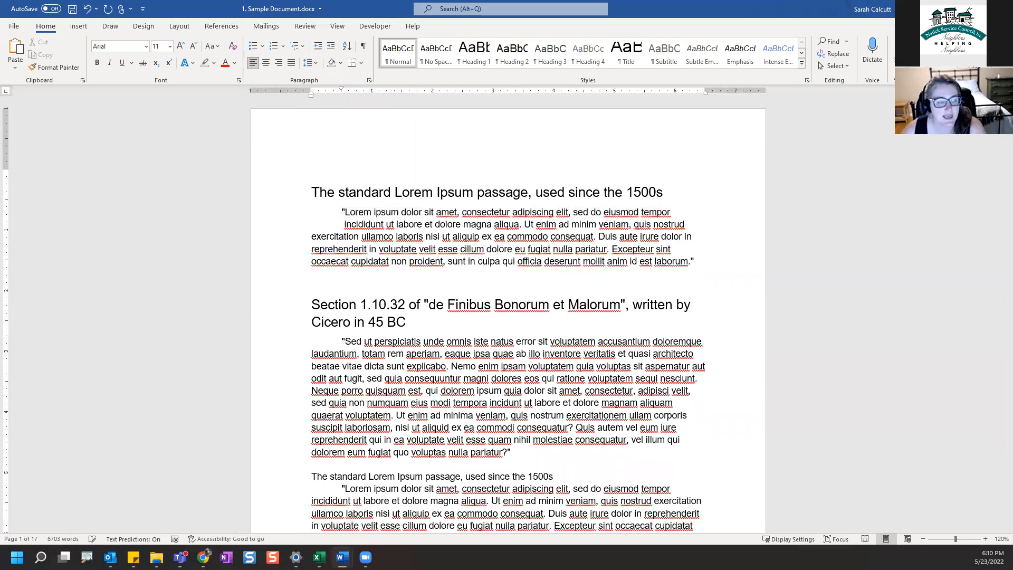
key("BackSpace")
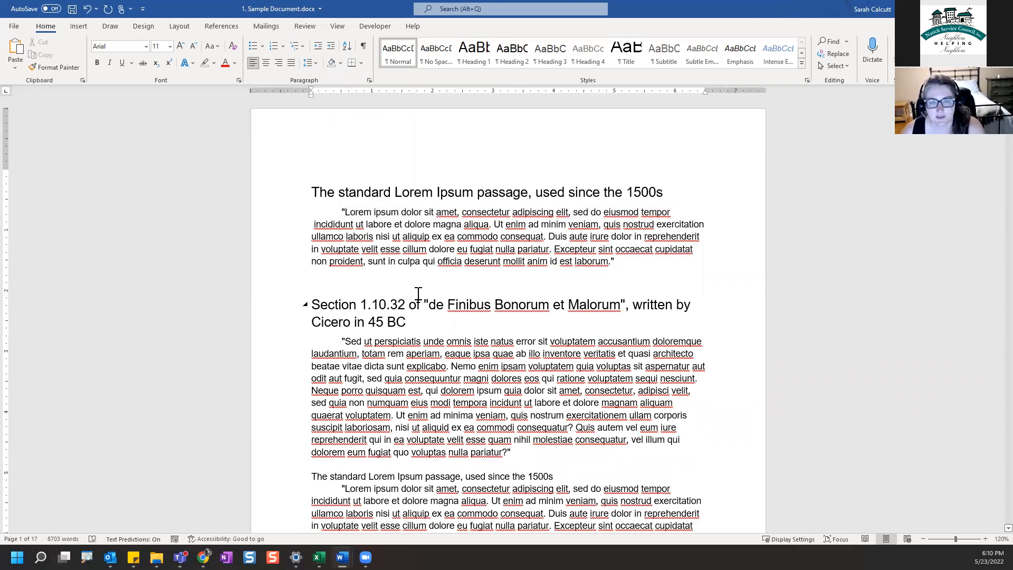
Step: Select the first passage's body text, review its line spacing options without changing them, and deselect the text
left_click_drag(615, 262, 333, 214)
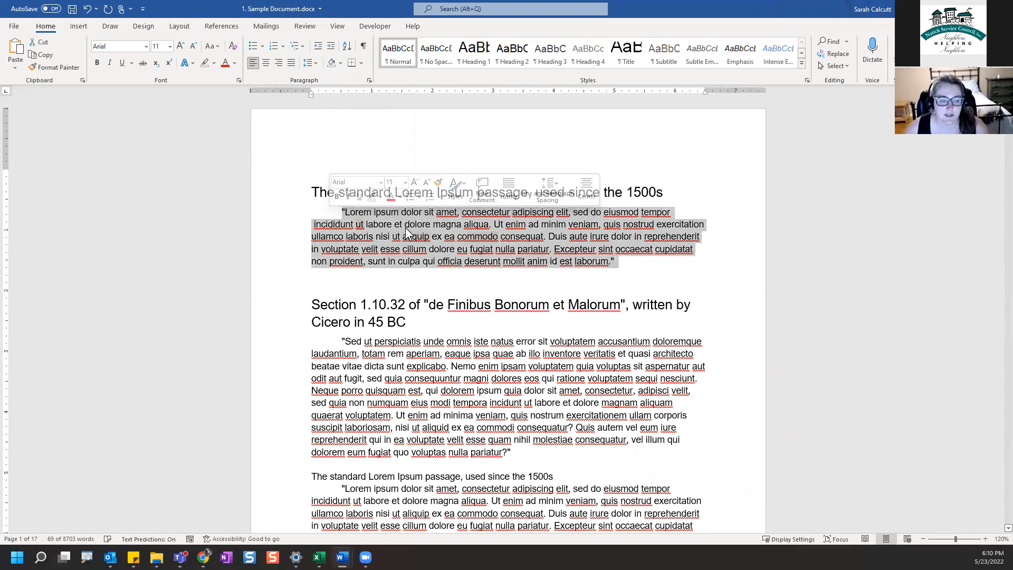
left_click(315, 63)
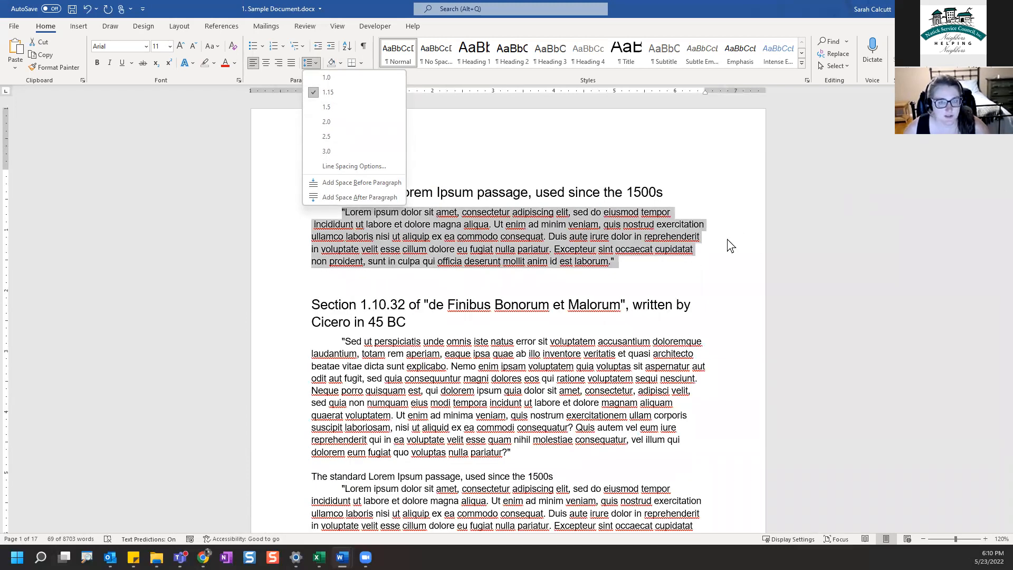
key("Escape")
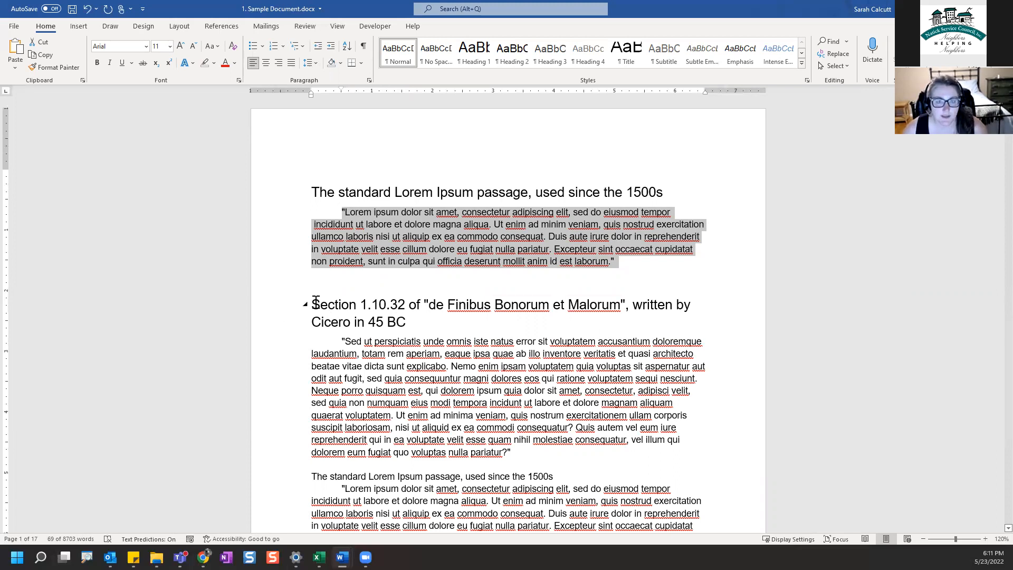
left_click(524, 237)
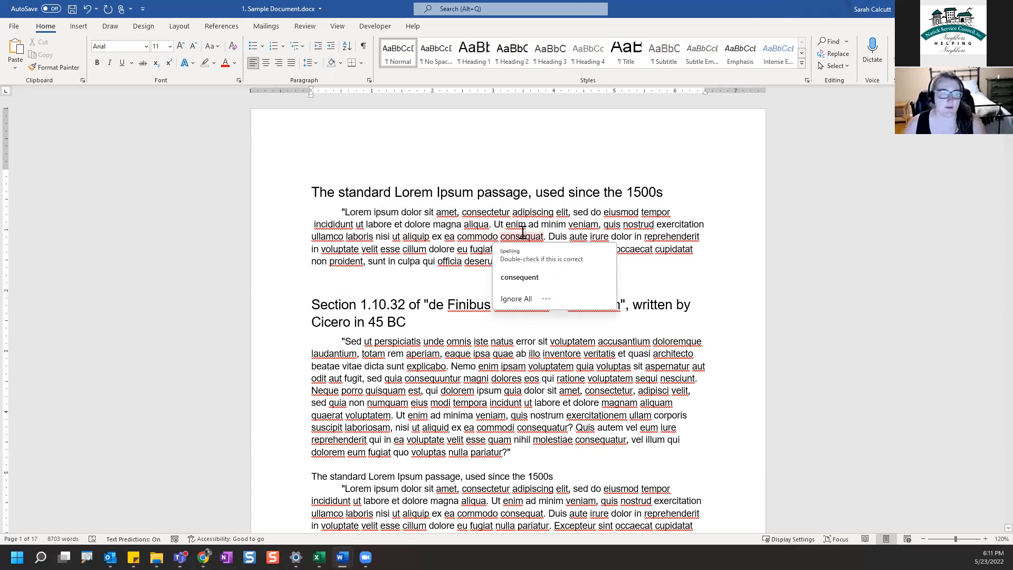
Step: Search the stock images for "kitten" and insert the black-and-white kitten on a dark background after the first passage's body text
left_click(684, 226)
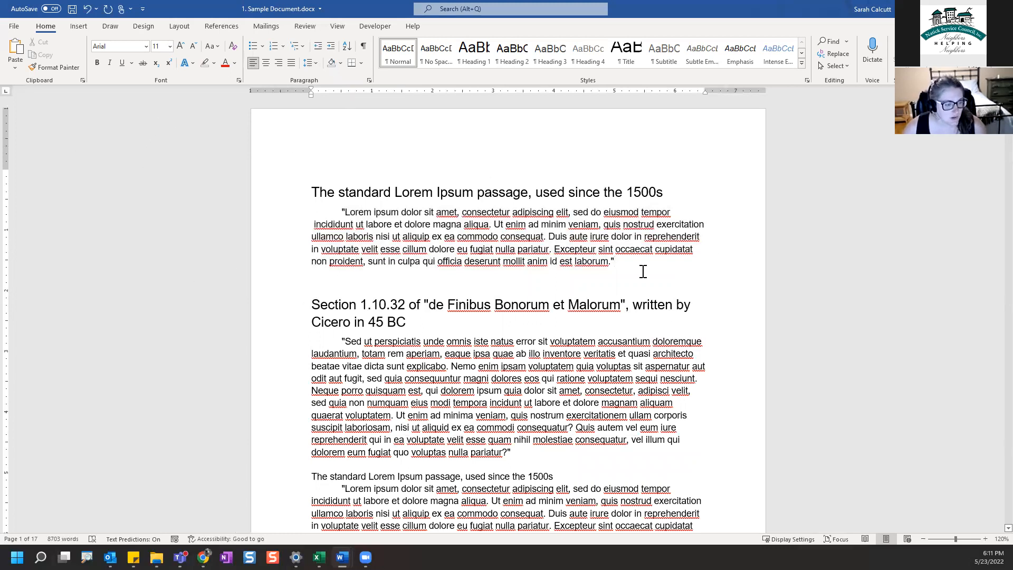
left_click(78, 27)
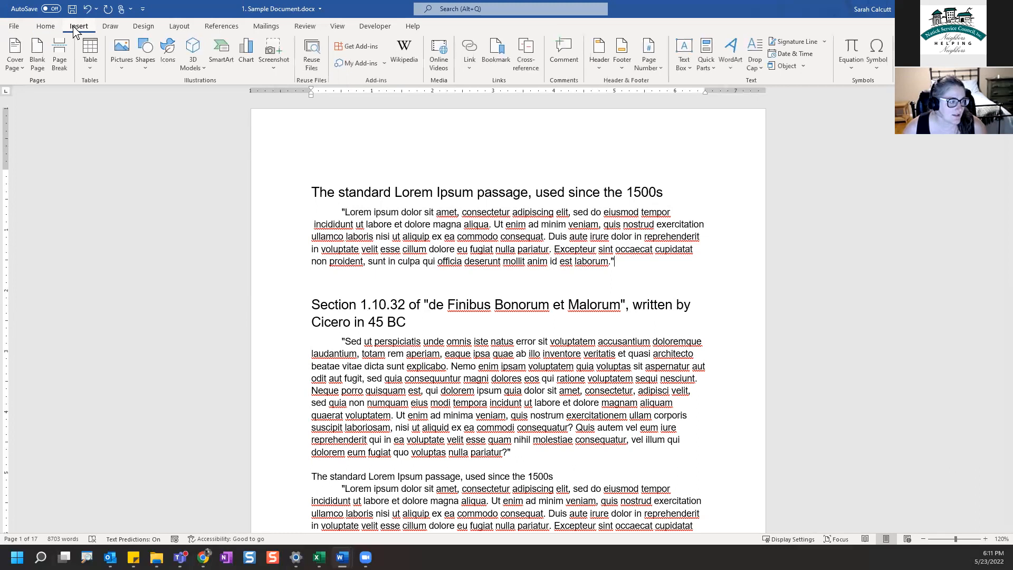
left_click(128, 59)
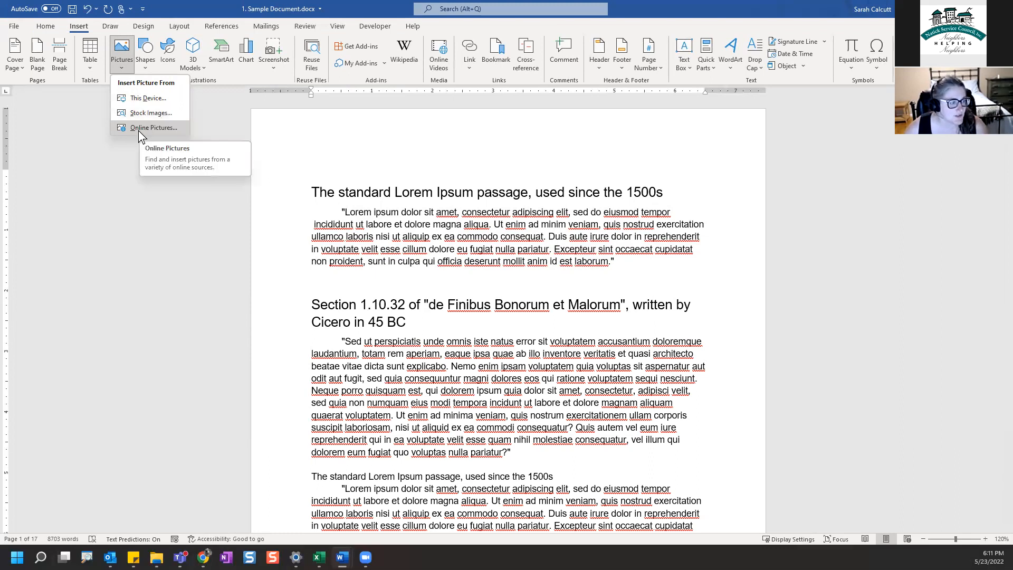
left_click(158, 121)
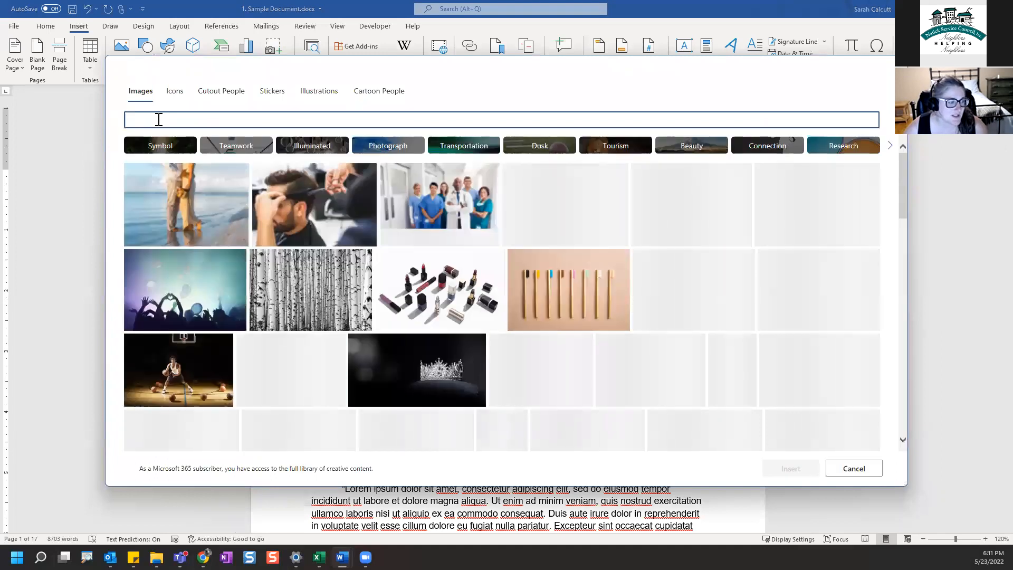
type("kitten")
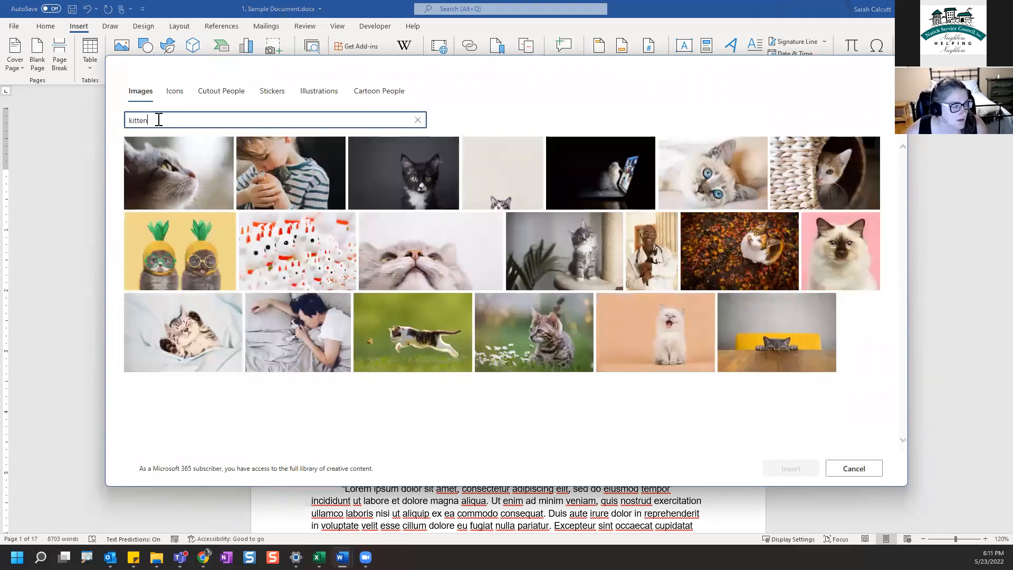
left_click(420, 191)
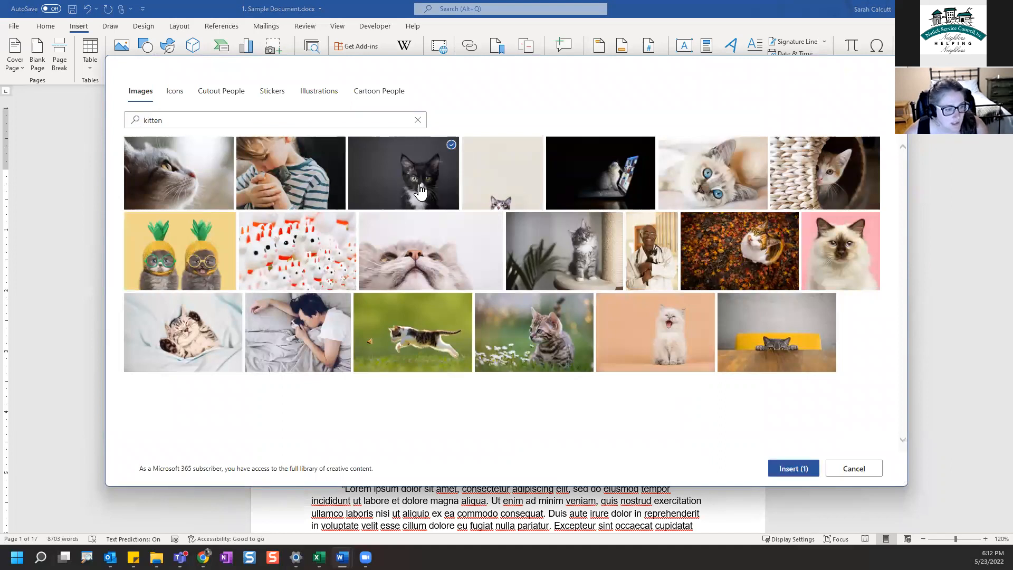
left_click(795, 470)
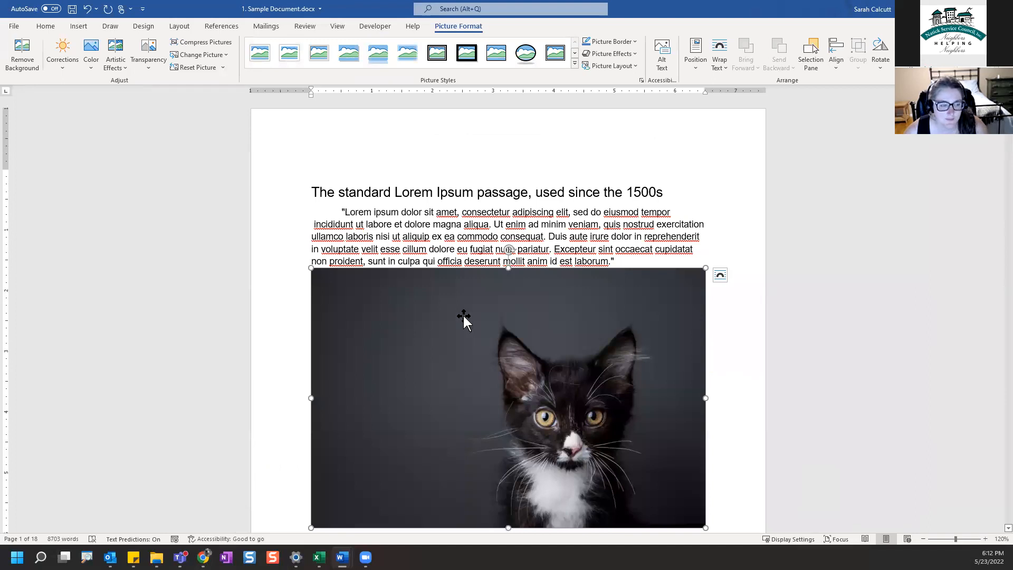
Step: Shrink the kitten picture to about 2 inches wide and move it in line with the text below the first passage's second line
scroll(769, 502, "down", 10)
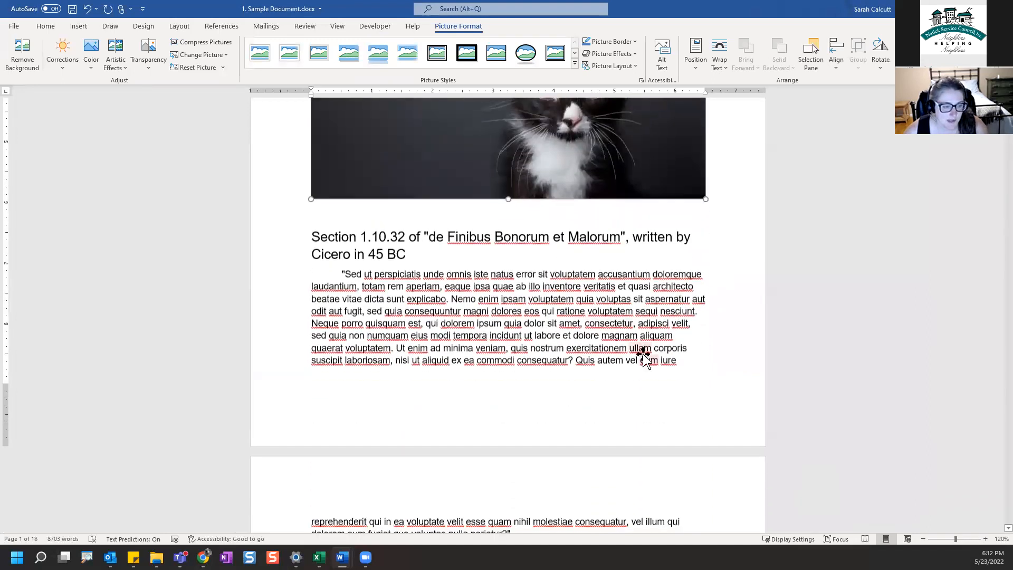
scroll(645, 359, "up", 8)
left_click_drag(708, 475, 376, 285)
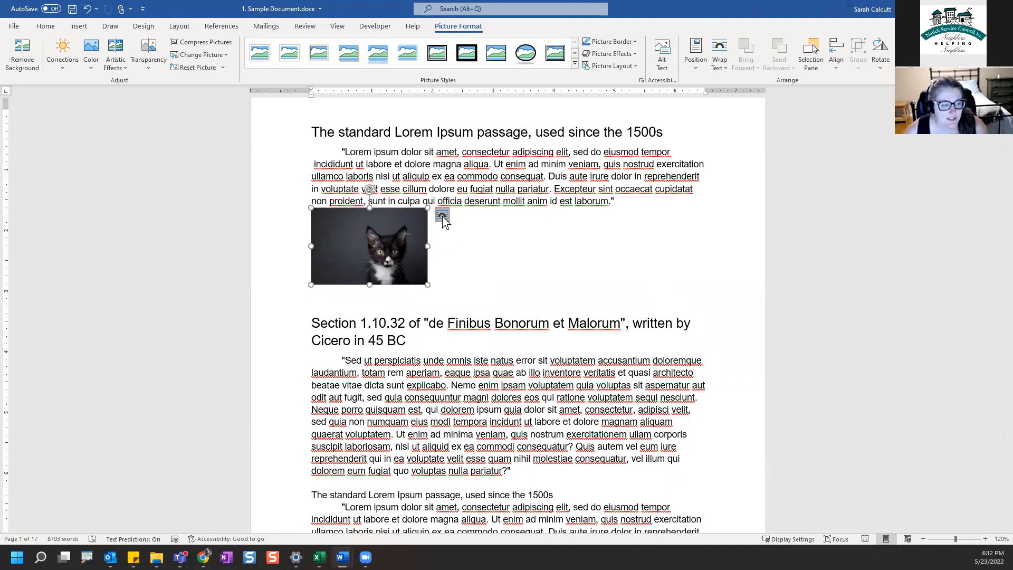
left_click(443, 216)
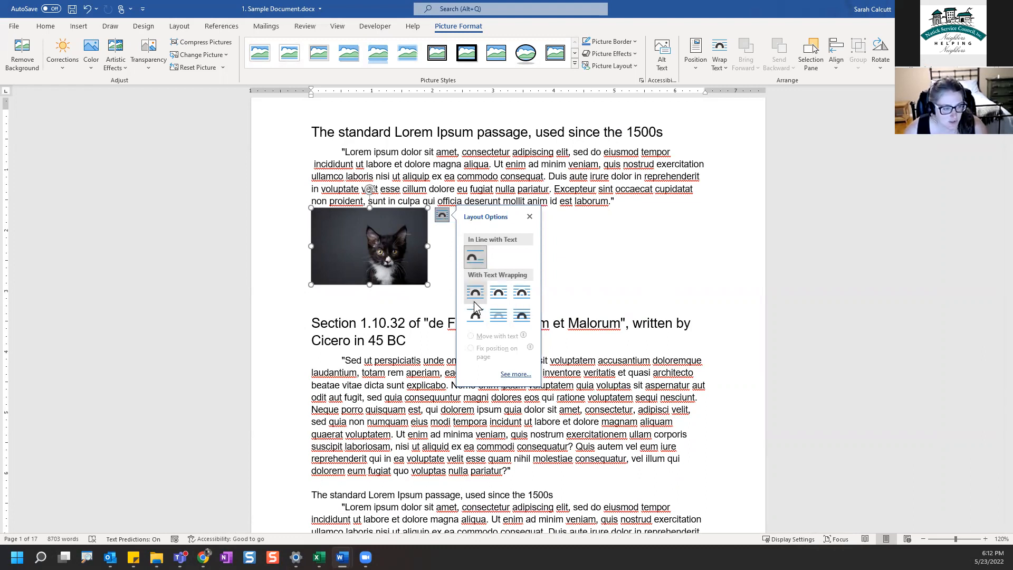
left_click_drag(369, 256, 402, 177)
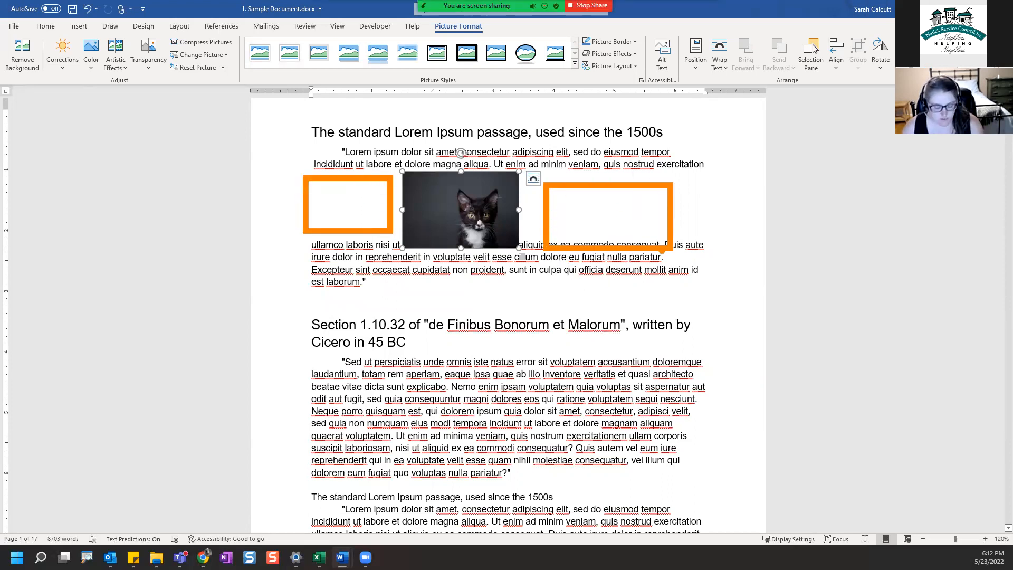
Step: Try Square, Tight, Through and In Front of Text wrapping on the kitten picture, and shift it over the first passage
left_click(533, 179)
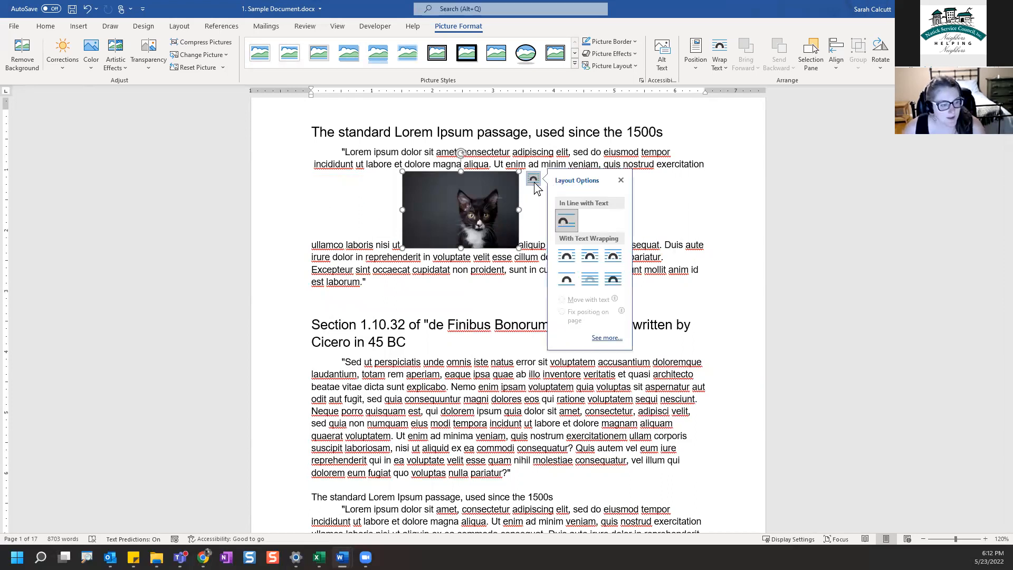
left_click(568, 259)
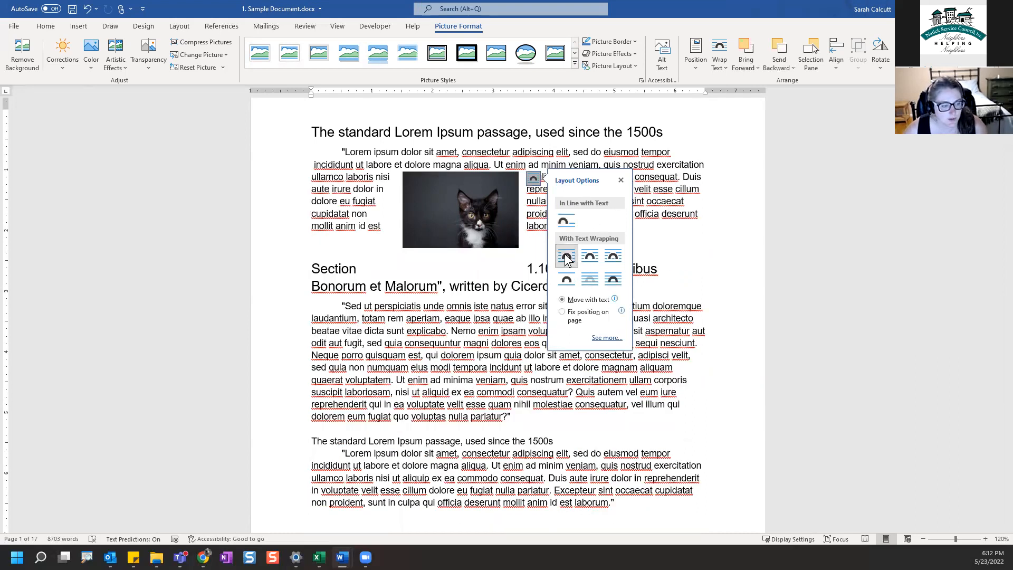
left_click(595, 258)
left_click(622, 259)
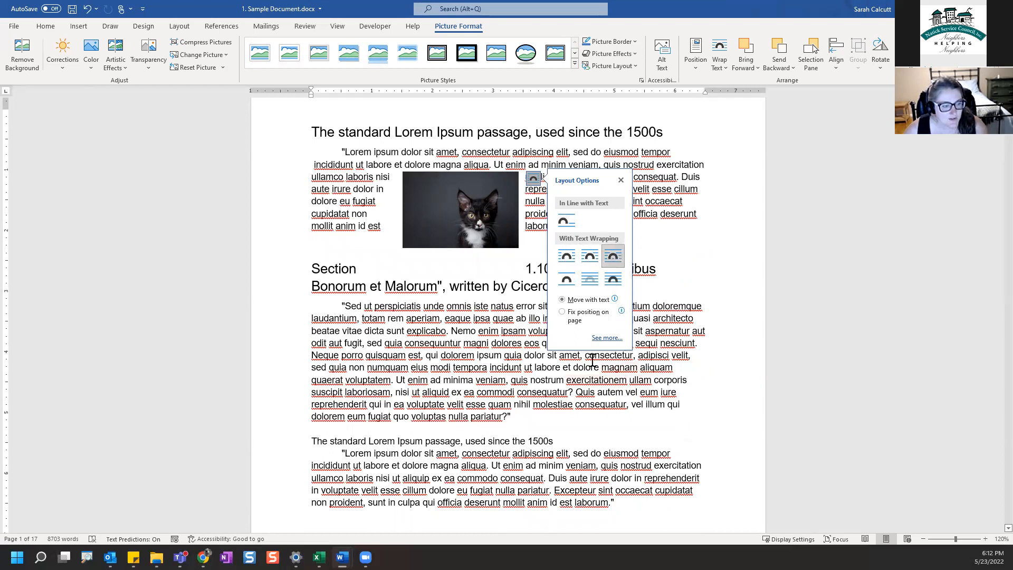
left_click(614, 282)
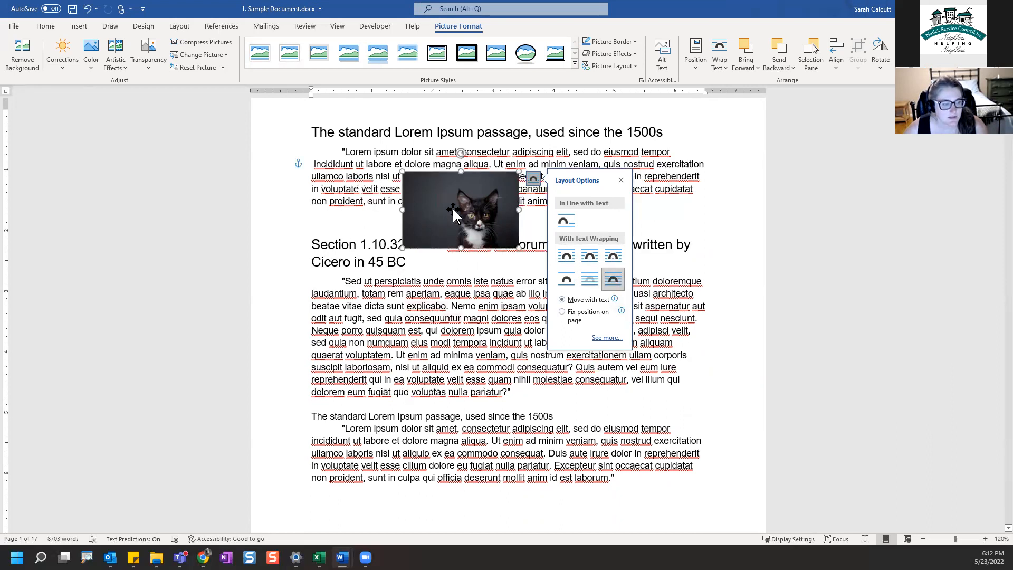
left_click_drag(452, 207, 411, 287)
key("ctrl+z")
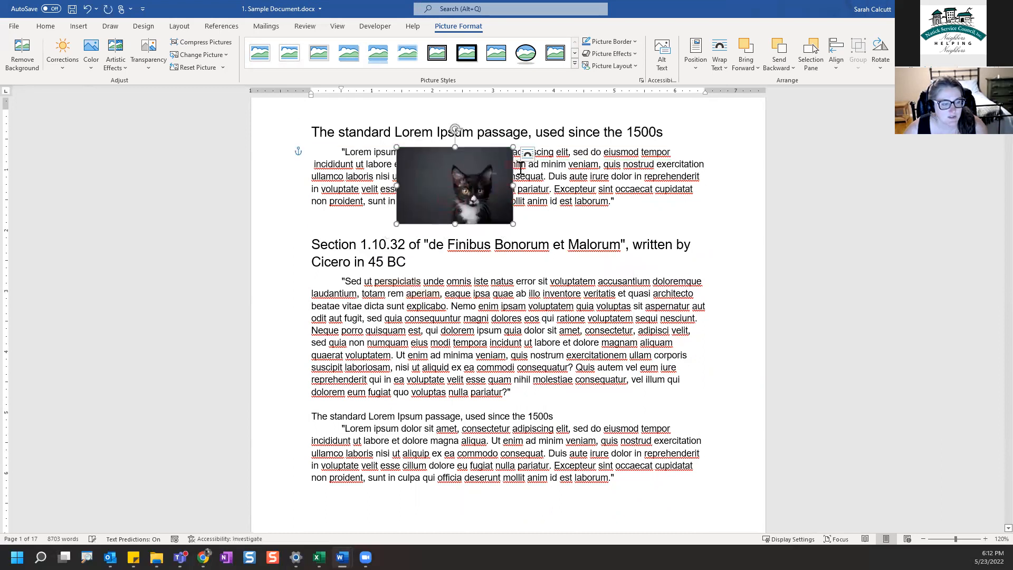
Step: Set the kitten picture's text wrapping to Through and reposition it right of centre within the first passage's body text
left_click(529, 154)
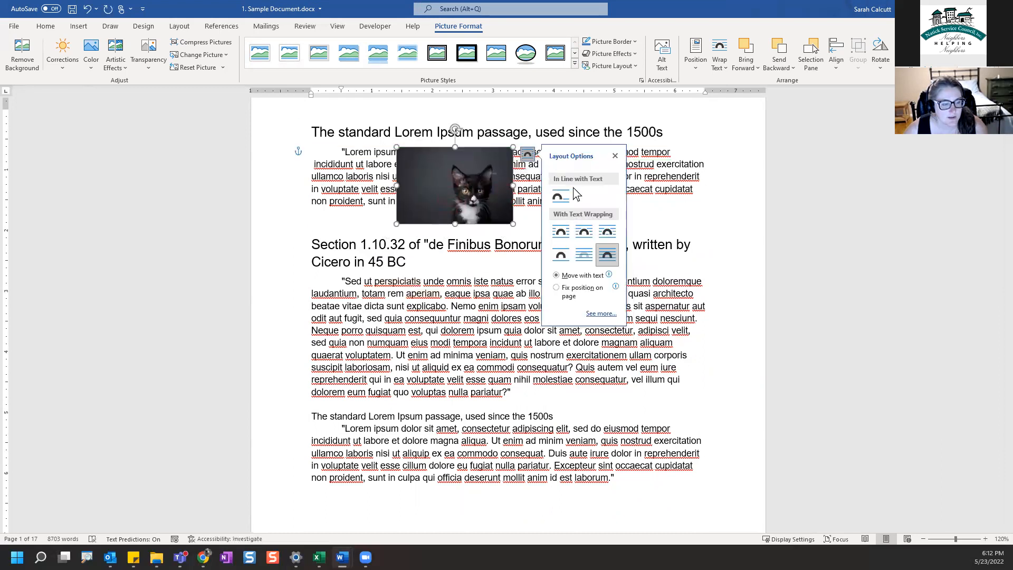
left_click(606, 239)
left_click_drag(470, 183, 467, 224)
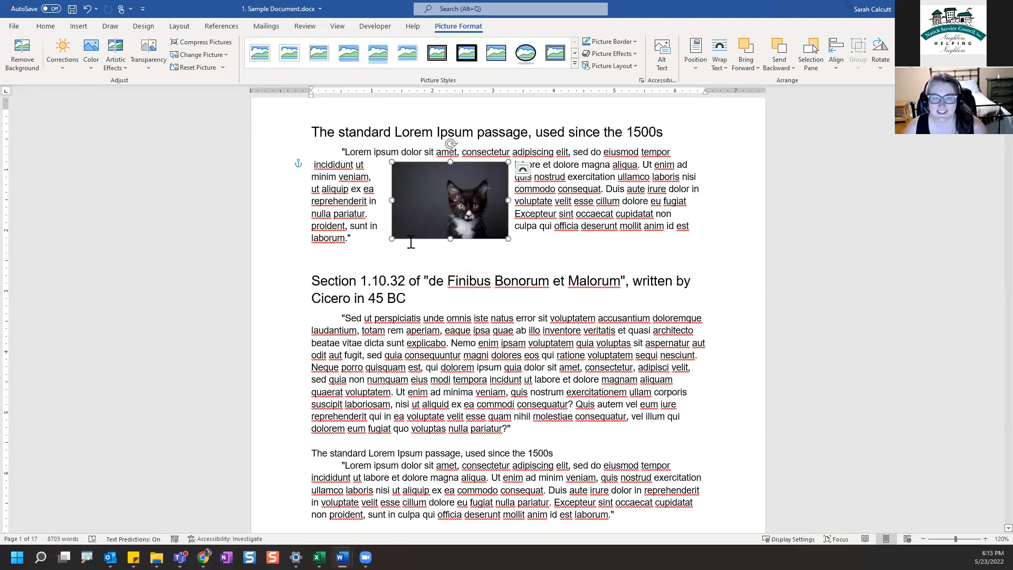
left_click_drag(461, 197, 521, 195)
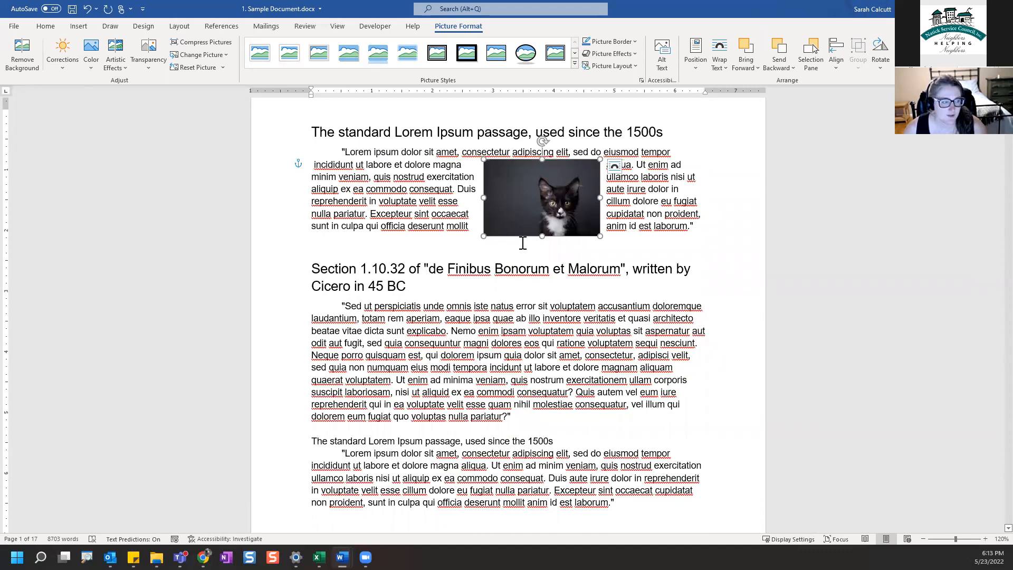
Step: Review the kitten picture's layout options without changing them, close them and deselect the picture
key("ctrl+2")
left_click_drag(8, 33, 895, 87)
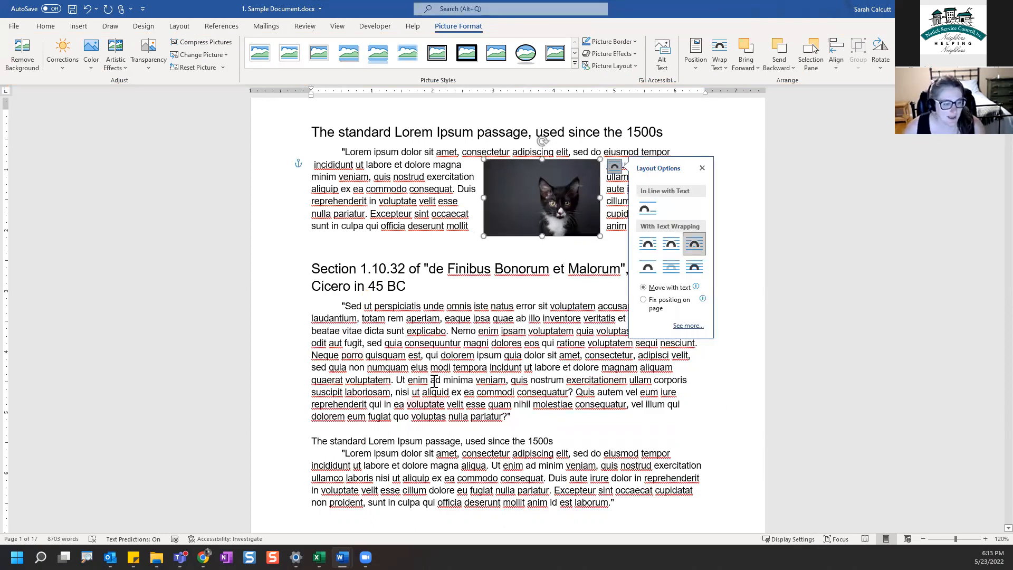
left_click(702, 168)
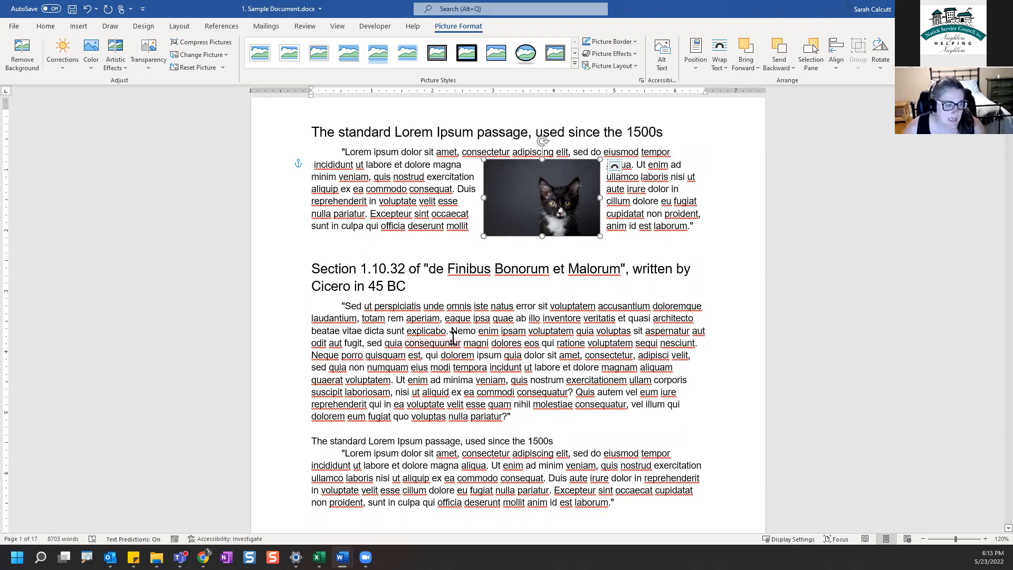
left_click_drag(451, 331, 593, 335)
left_click(592, 368)
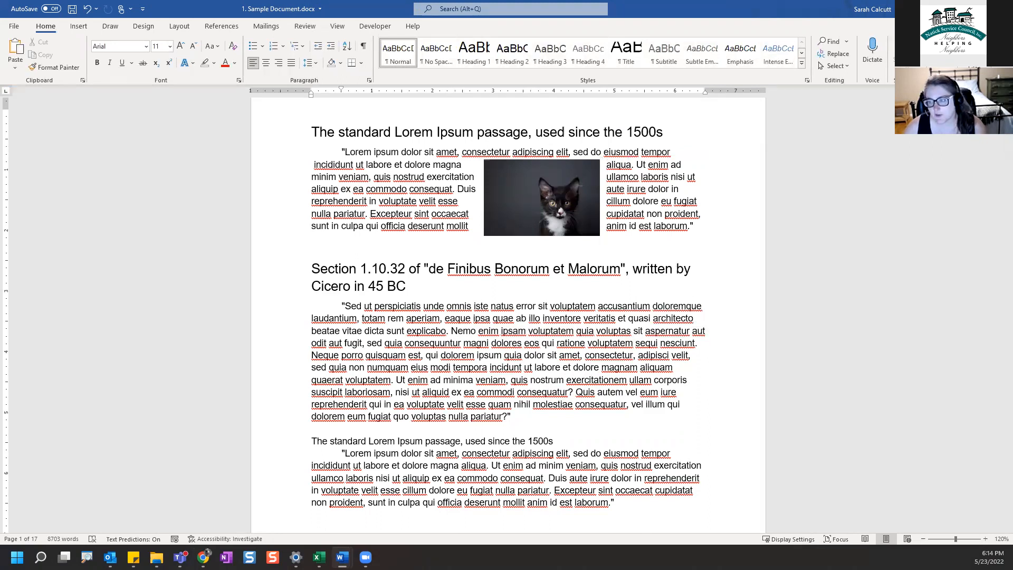
key("alt+Tab")
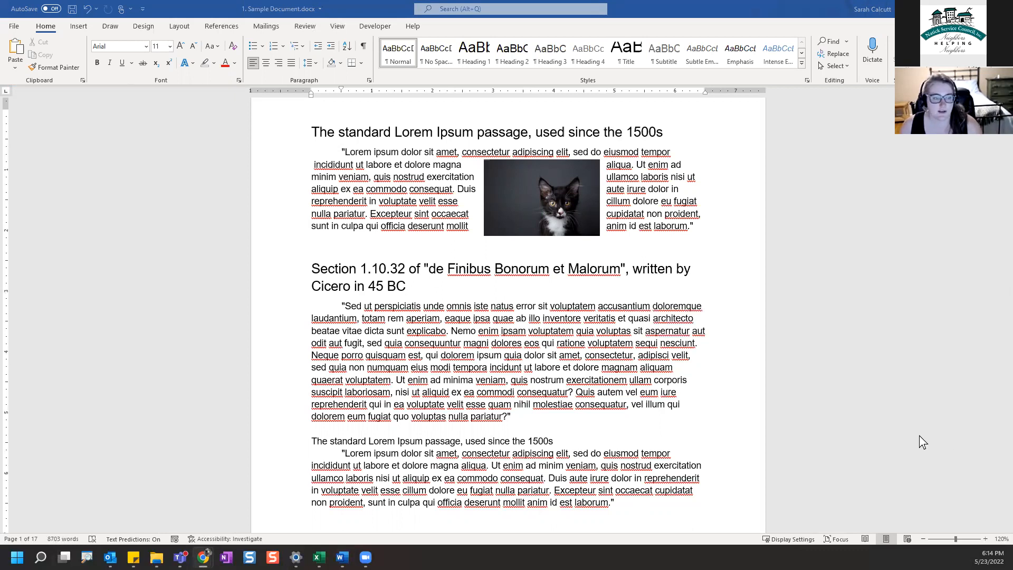
left_click(419, 291)
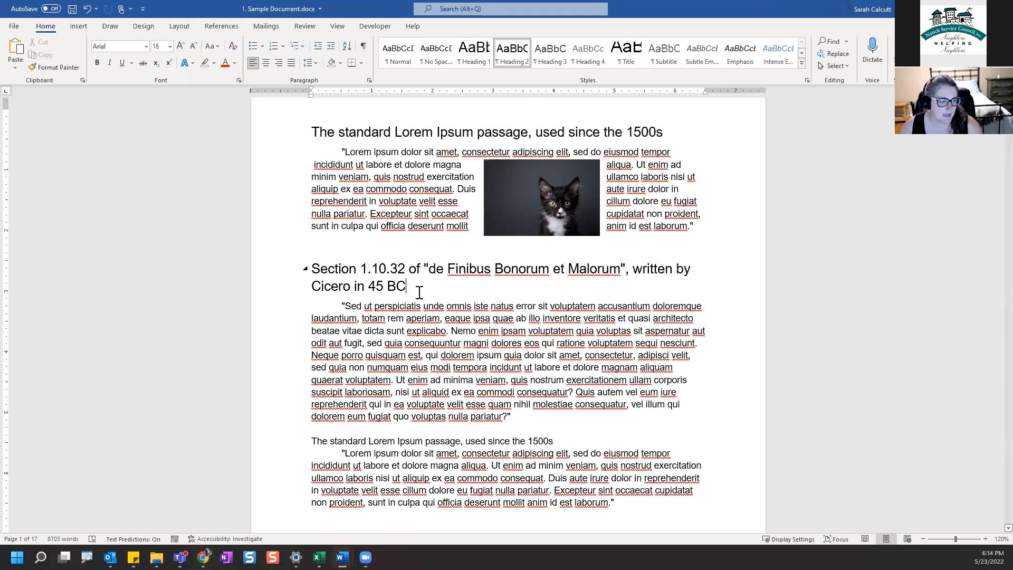
key("Return")
type("https://www.google.com/")
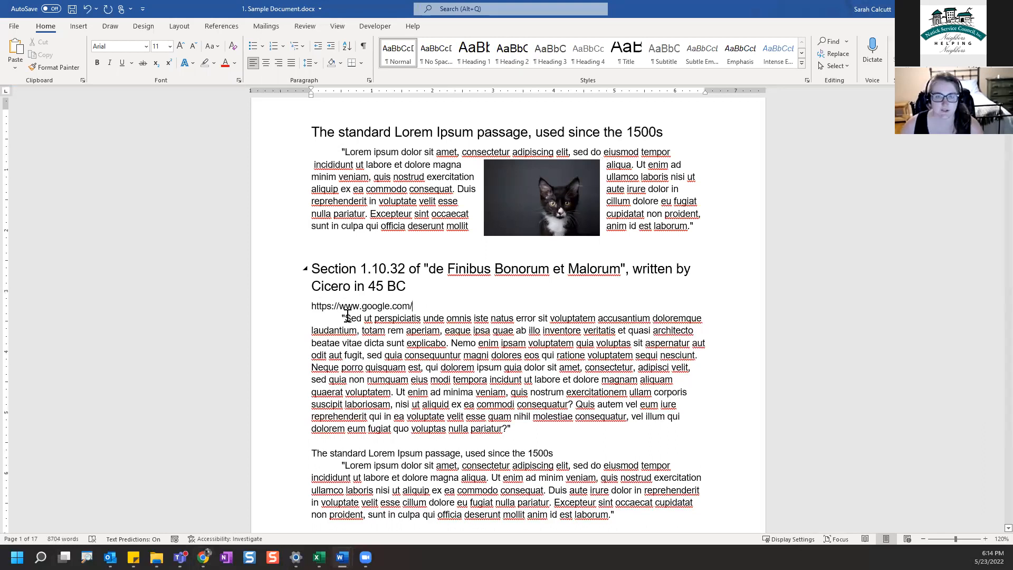
Step: Copy the web address below the "Section 1.10.32" title and delete its line from the document
left_click(315, 306)
left_click_drag(315, 306, 473, 307)
left_click(450, 306)
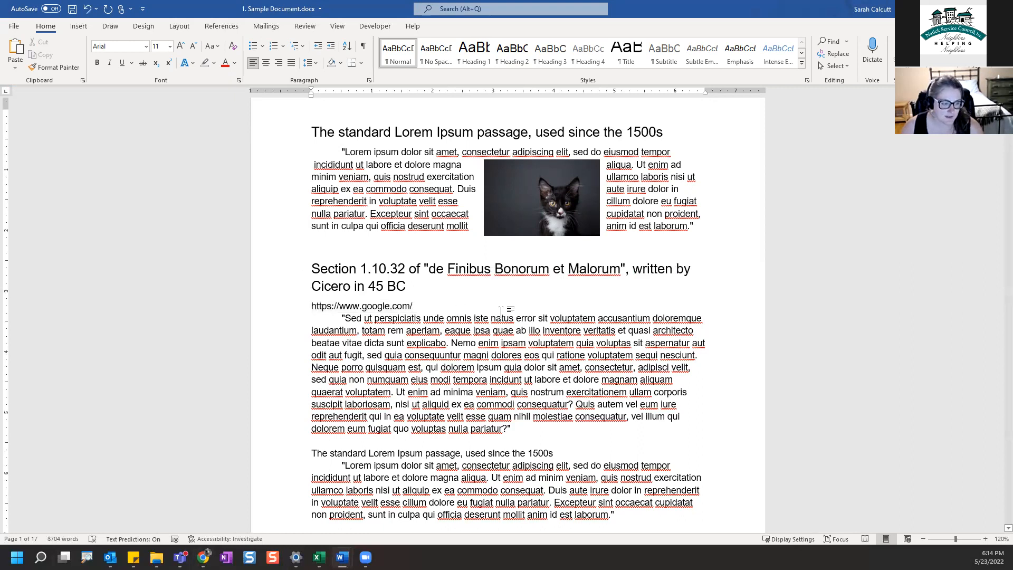
left_click(426, 300)
left_click_drag(310, 306, 420, 307)
key("ctrl+c")
key("Delete")
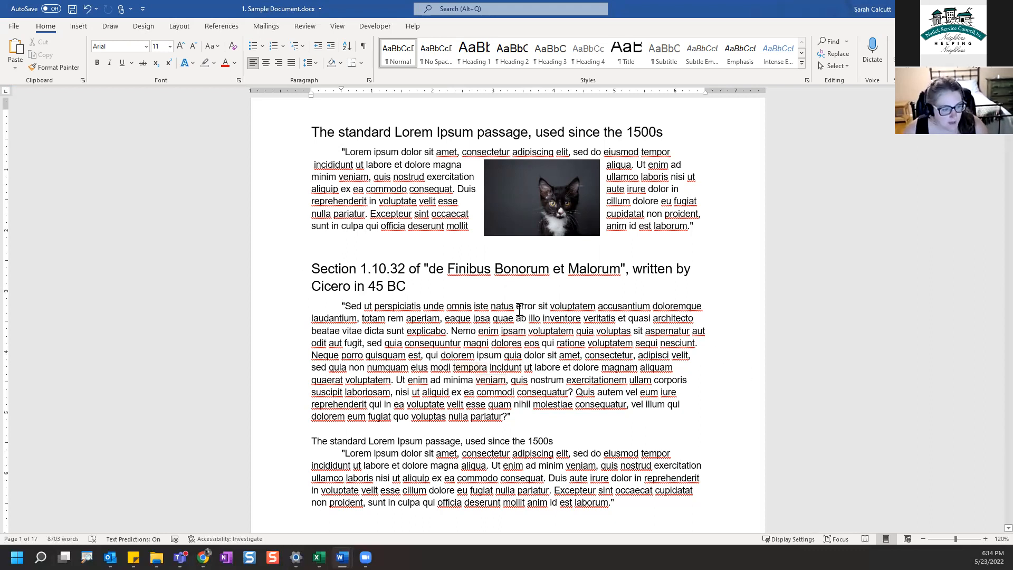
scroll(519, 309, "down", 10)
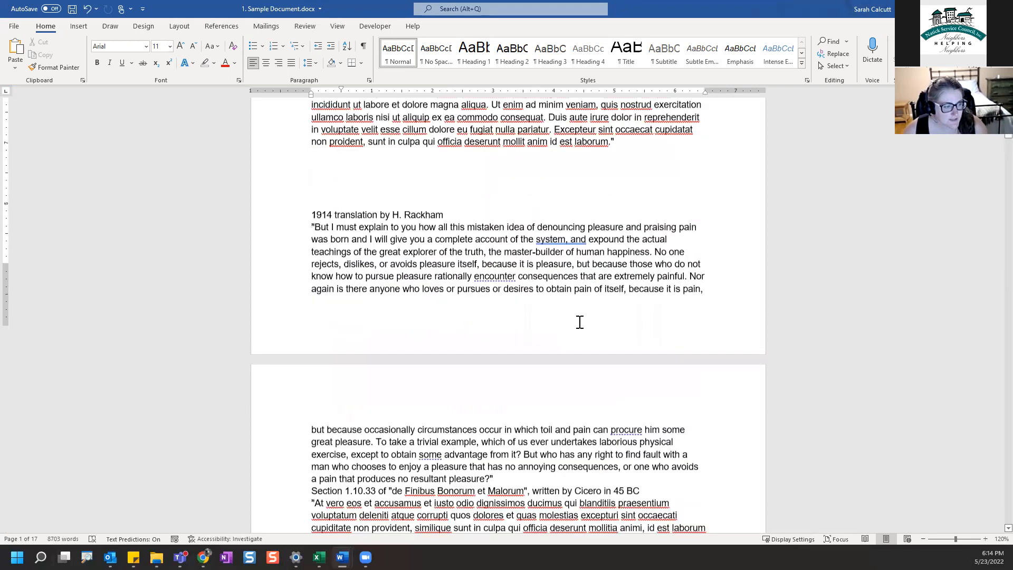
left_click_drag(429, 257, 680, 253)
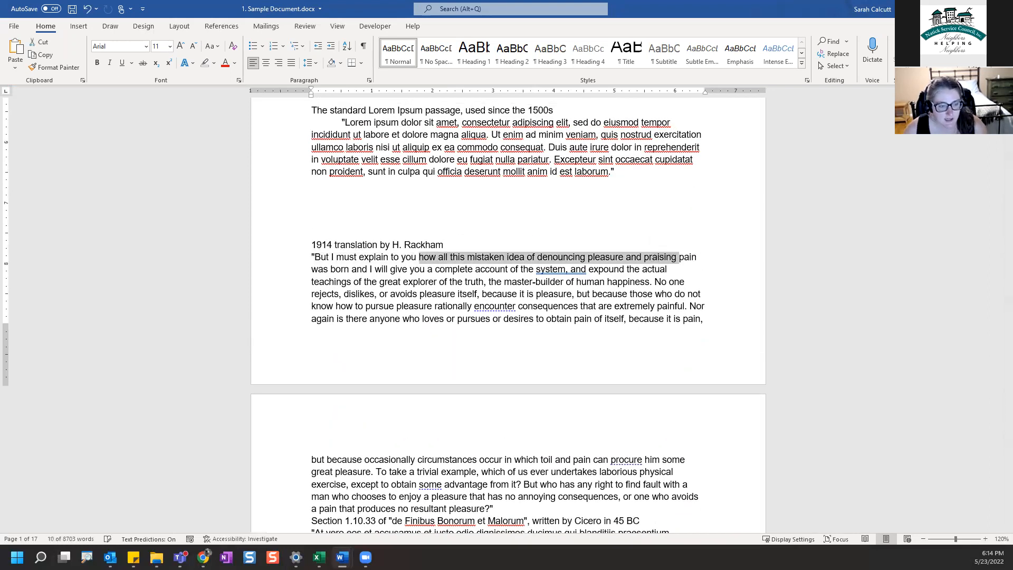
right_click(640, 256)
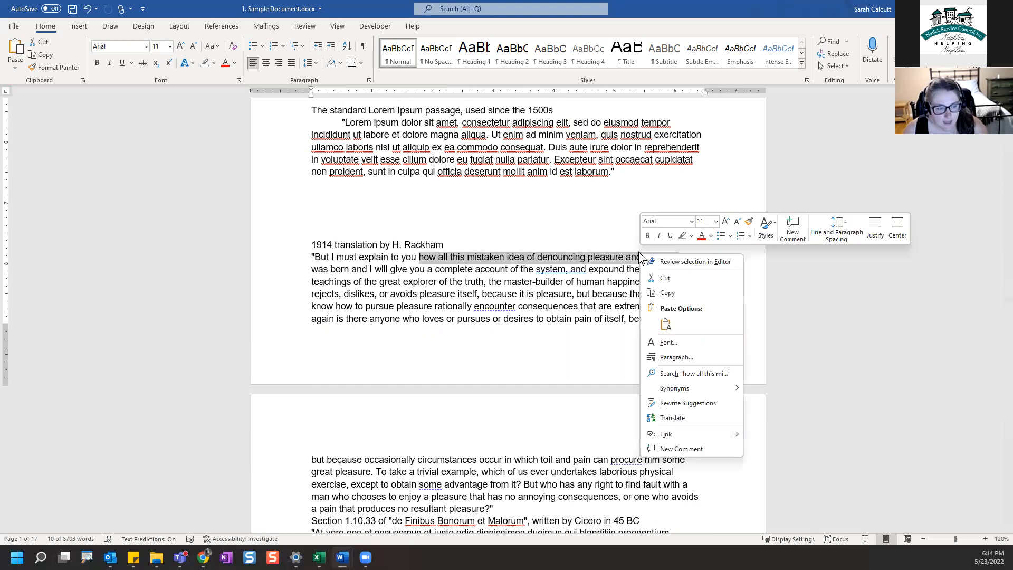
left_click(709, 434)
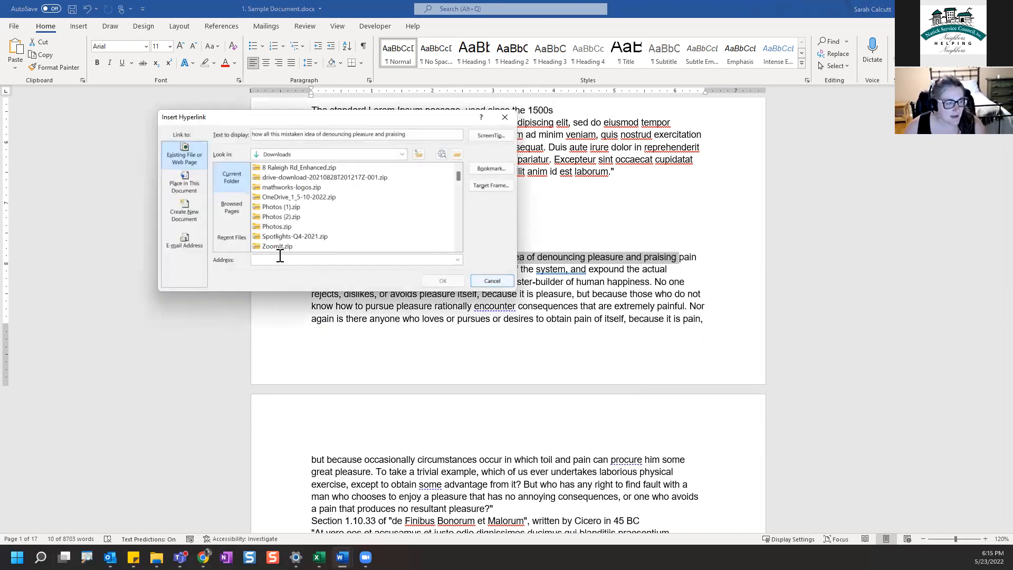
key("ctrl+v")
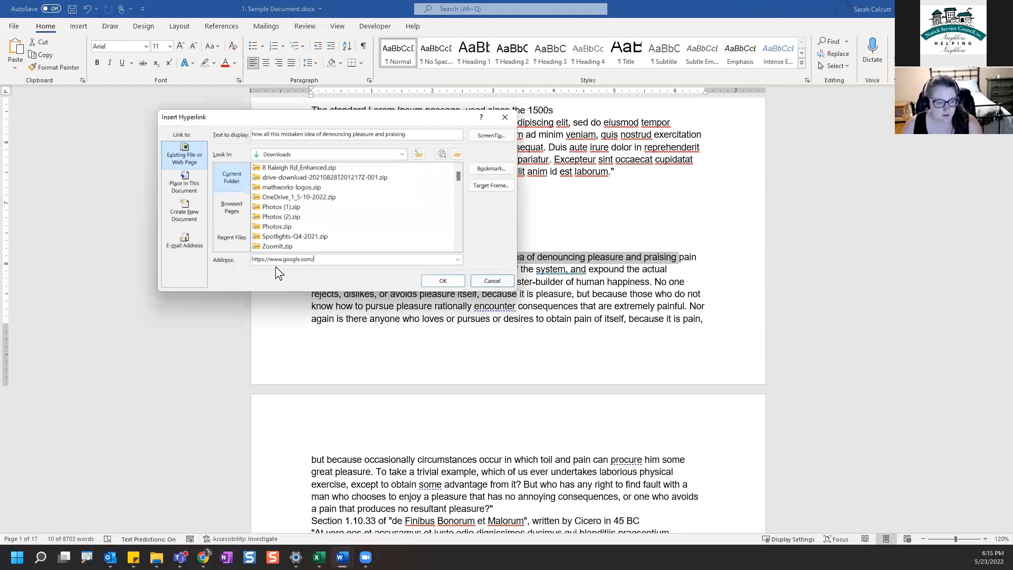
left_click(449, 281)
left_click(587, 319)
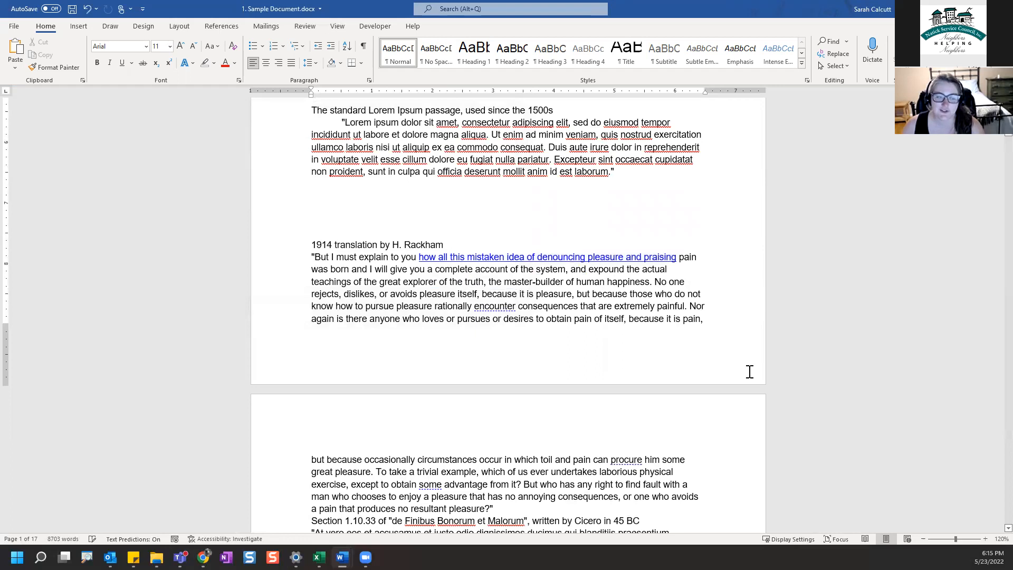
mouse_move(608, 257)
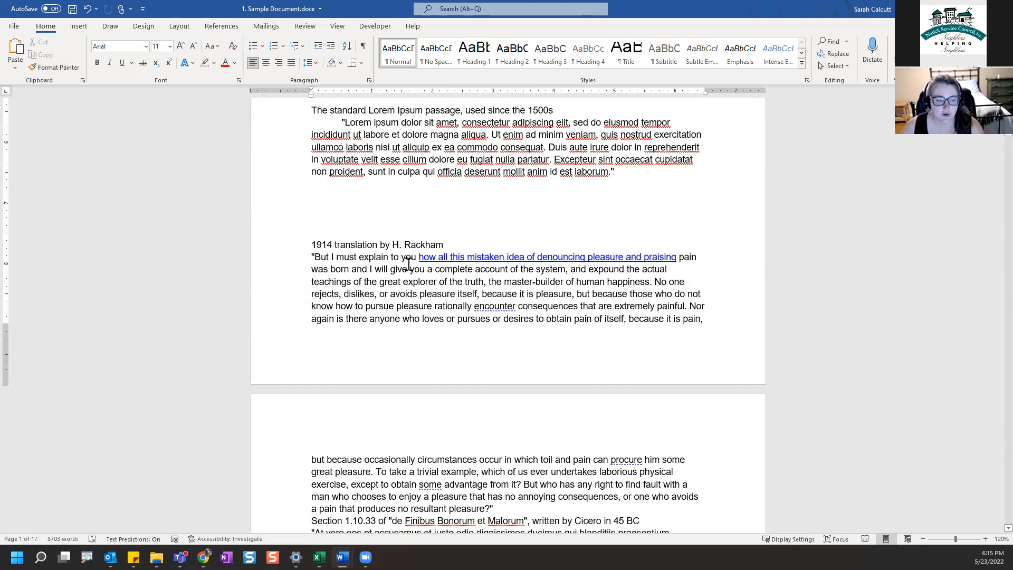
left_click_drag(421, 280, 317, 273)
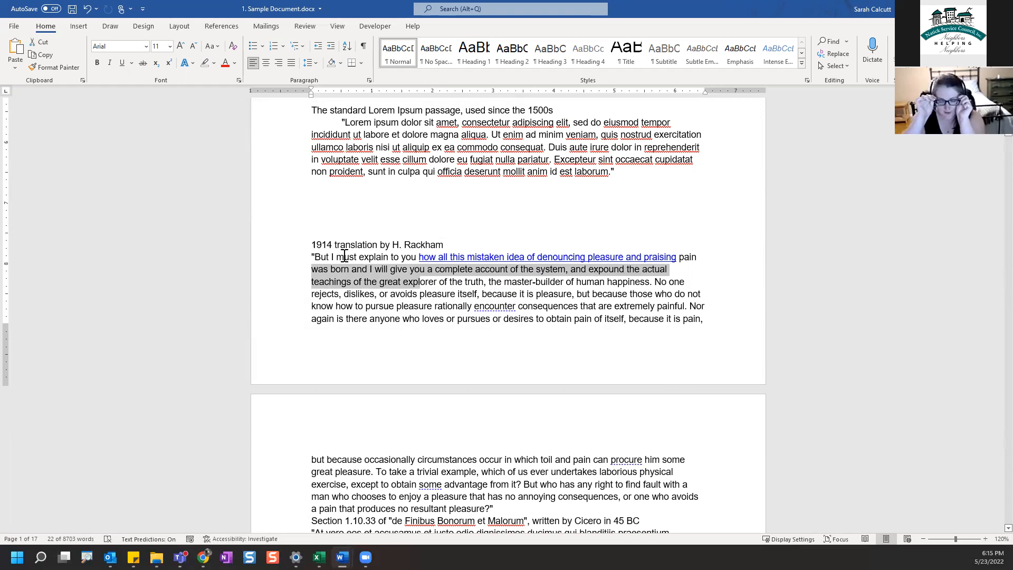
Step: Review the display text and address fields for inserting a hyperlink, and cancel without adding a link
right_click(452, 246)
left_click(518, 397)
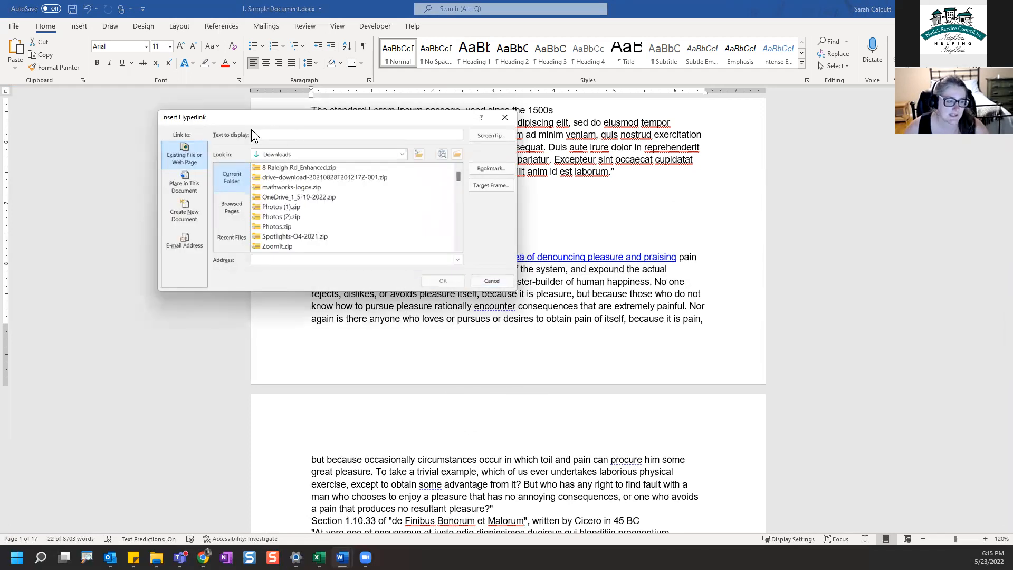
key("ctrl+2")
mouse_move(207, 128)
left_mouse_down()
mouse_move(396, 152)
mouse_move(451, 143)
left_mouse_up()
mouse_move(208, 246)
left_mouse_down()
mouse_move(339, 276)
mouse_move(466, 274)
left_mouse_up()
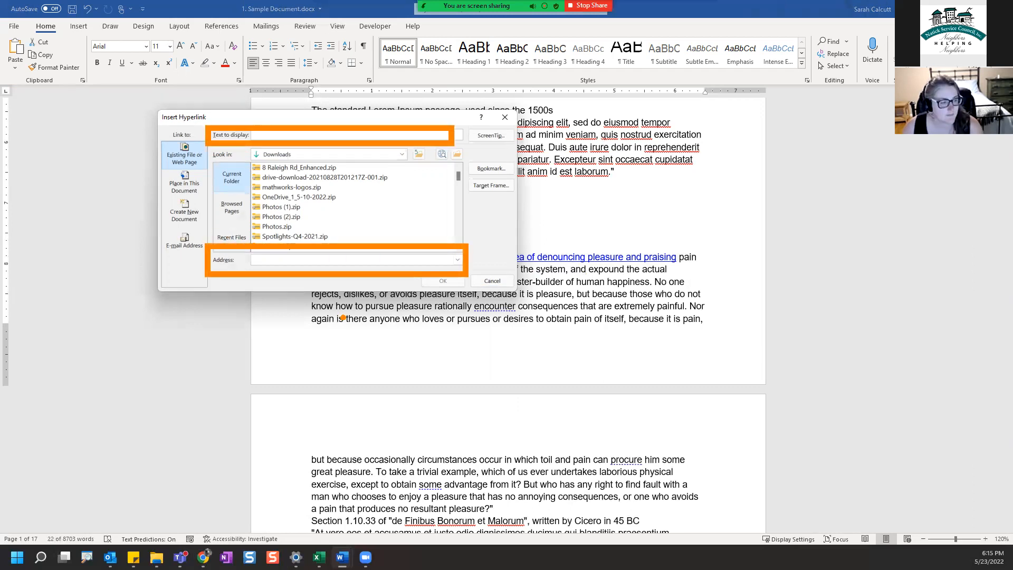
key("Escape")
left_click(493, 282)
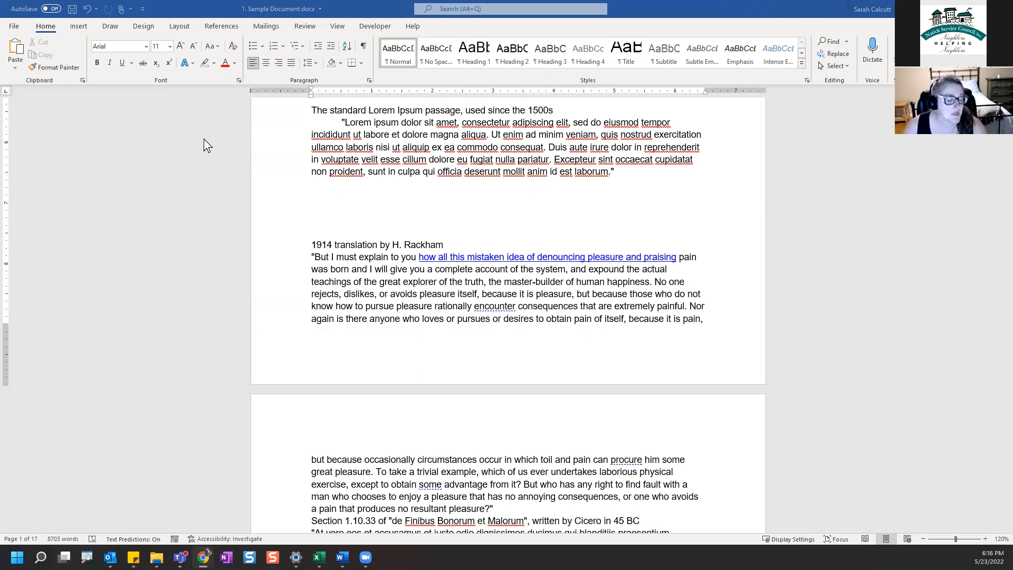
Step: Delete three blank lines between the Lorem Ipsum passage and the "1914 translation" title on the first page
left_click(316, 200)
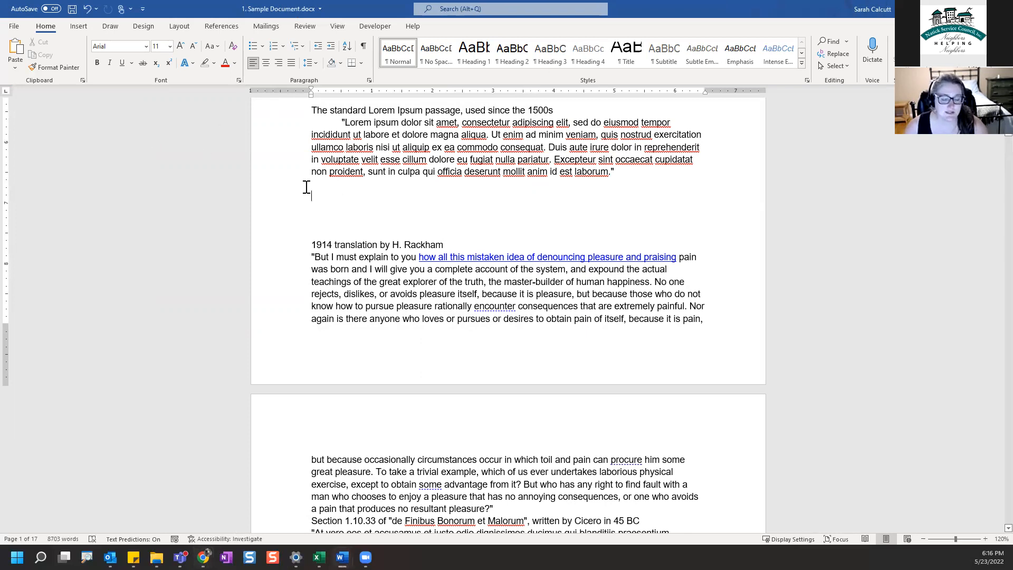
key("BackSpace")
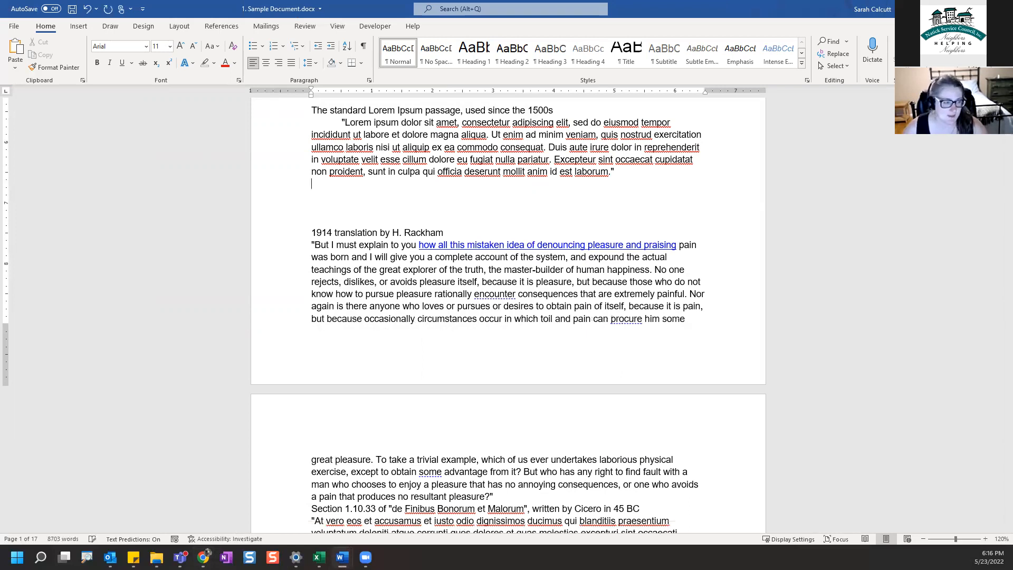
key("BackSpace")
key("BackSpace")
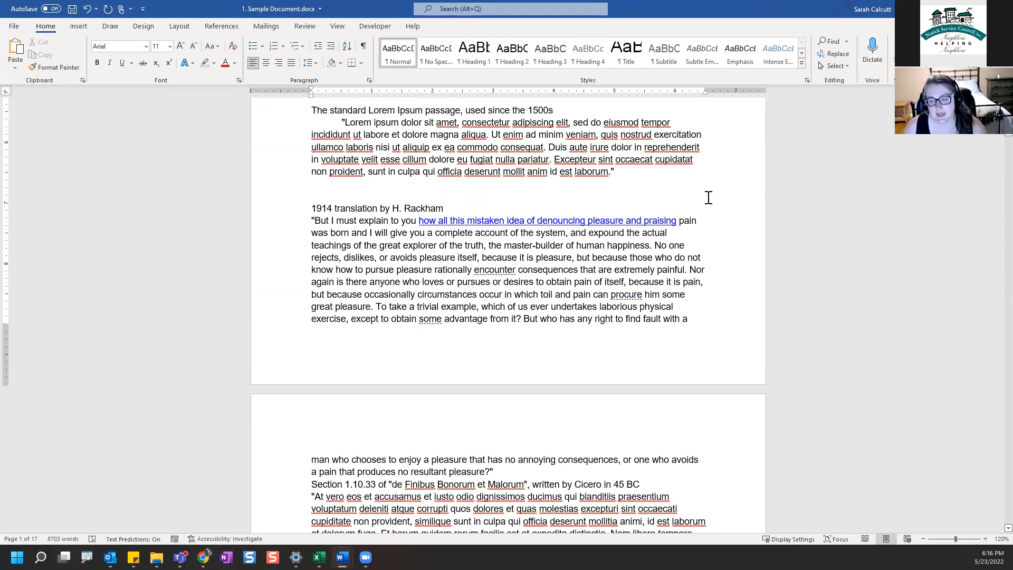
Step: Add the right-aligned text "sdfgsfgsdjufhgu" to the page header
scroll(708, 197, "up", 10)
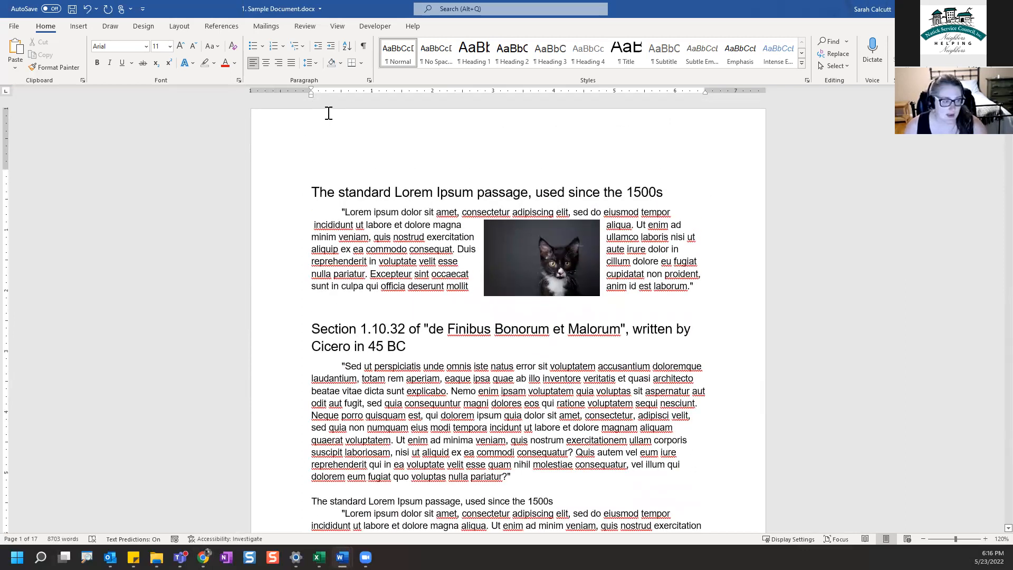
double_click(376, 138)
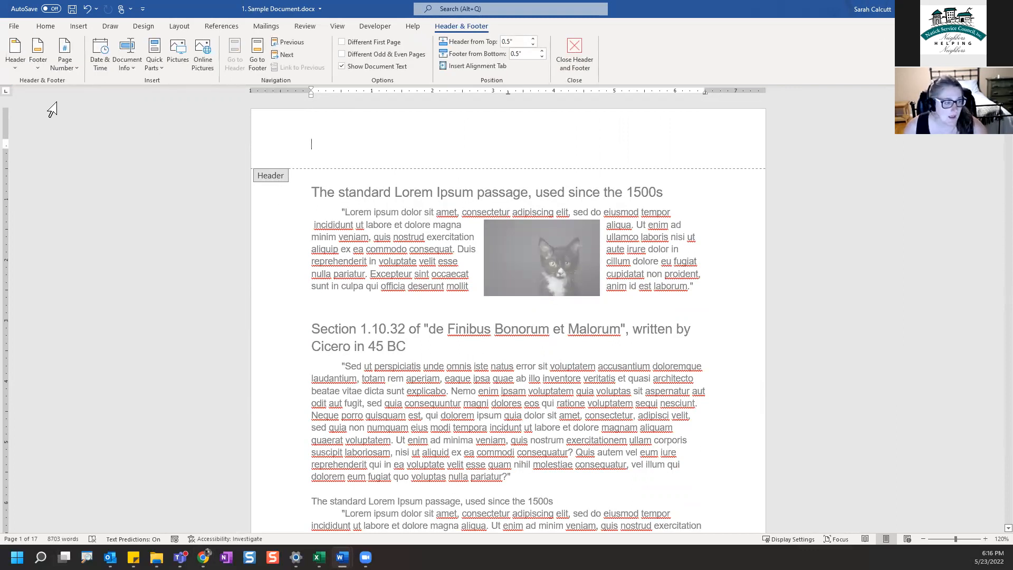
double_click(170, 216)
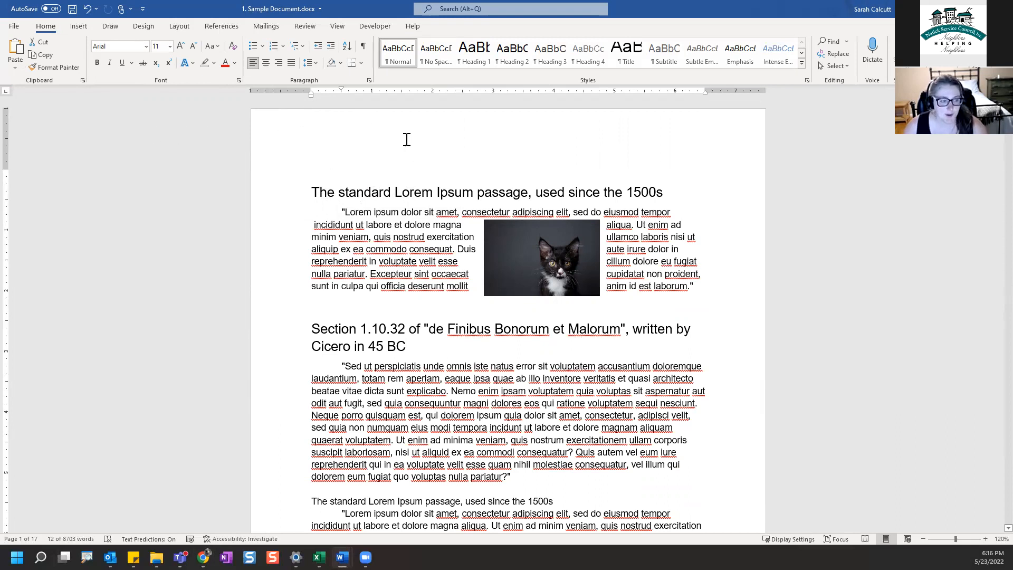
double_click(319, 146)
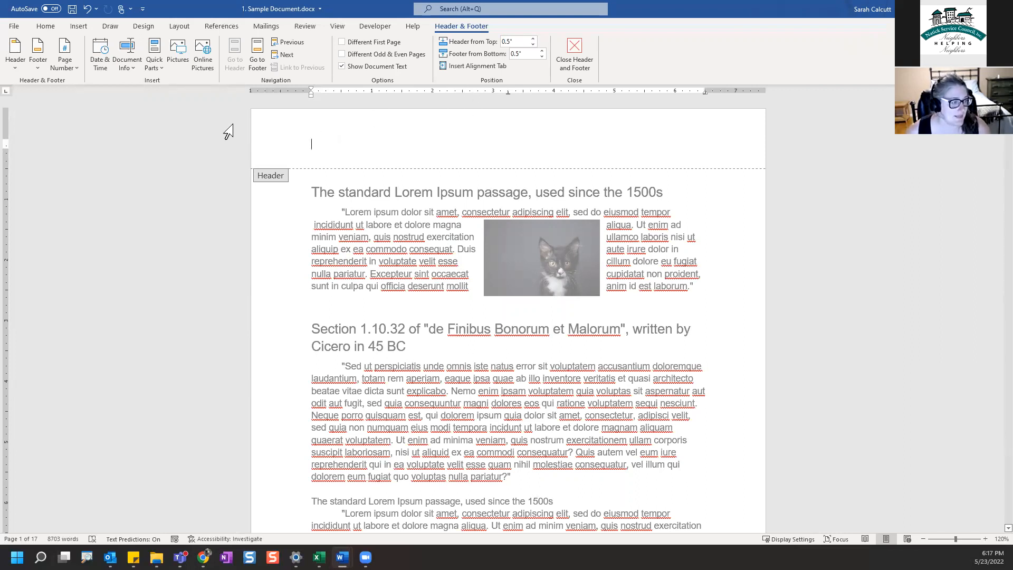
left_click(52, 27)
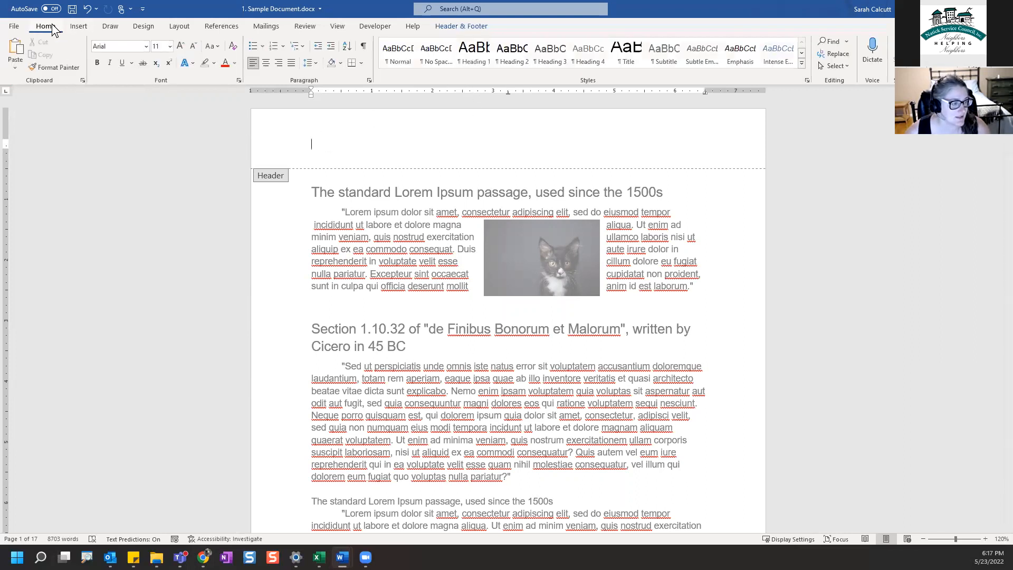
left_click(279, 64)
type("sdfgsfgsdjufhgu")
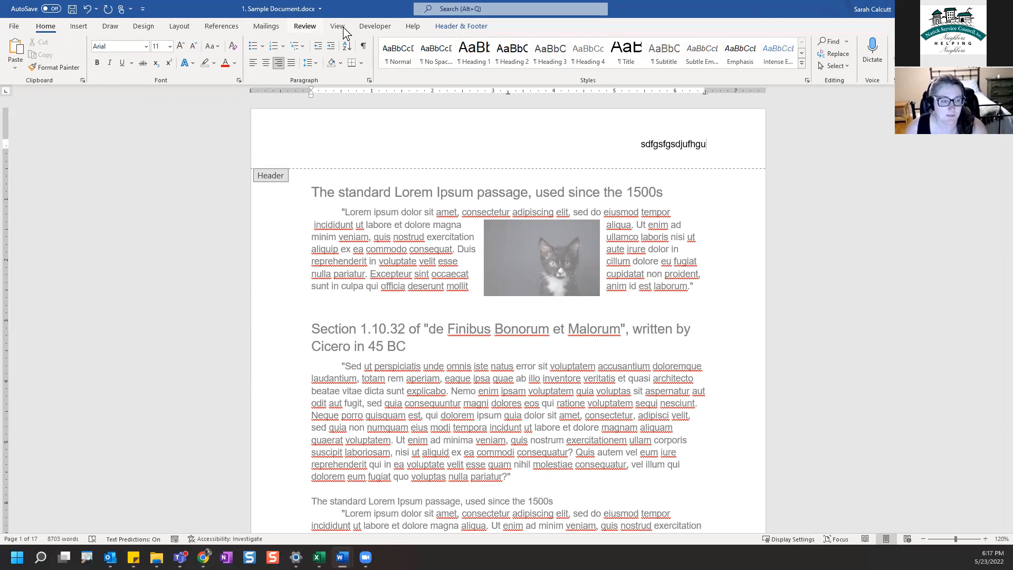
Step: Point out the header area and the extent of the body text on the first page, and leave header editing
key("ctrl+2")
left_click_drag(408, 108, 652, 168)
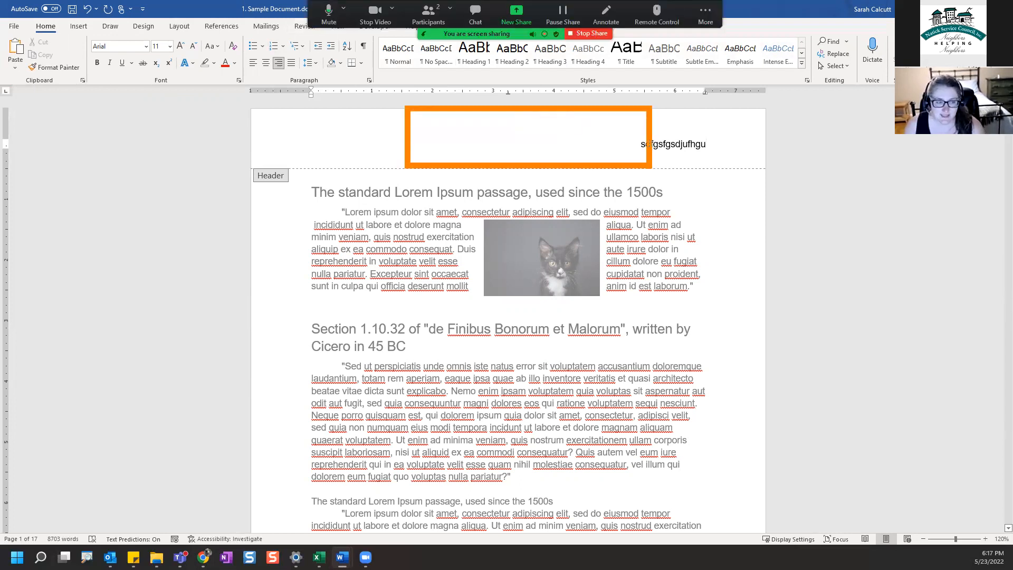
left_click_drag(312, 132, 359, 130)
mouse_move(349, 117)
left_mouse_down()
mouse_move(393, 129)
mouse_move(379, 150)
left_mouse_up()
left_click(379, 159)
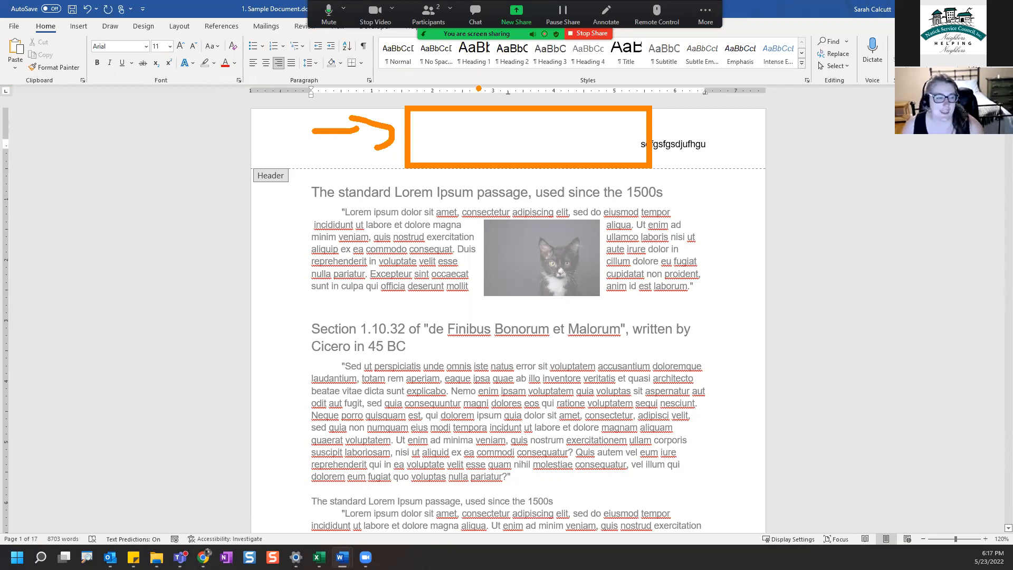
mouse_move(774, 177)
left_mouse_down()
mouse_move(793, 179)
mouse_move(852, 446)
mouse_move(828, 508)
left_mouse_up()
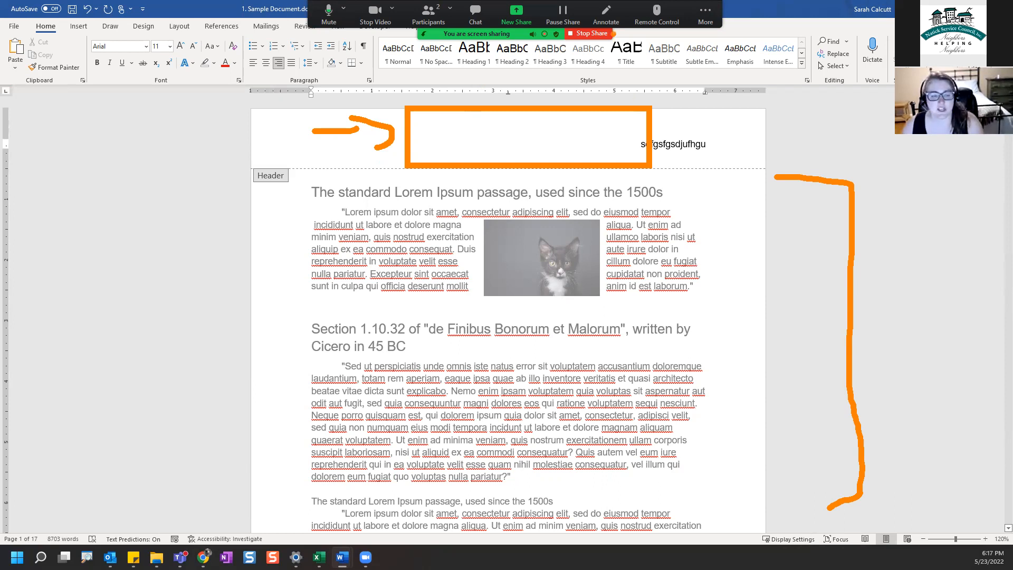
left_click(608, 34)
double_click(716, 265)
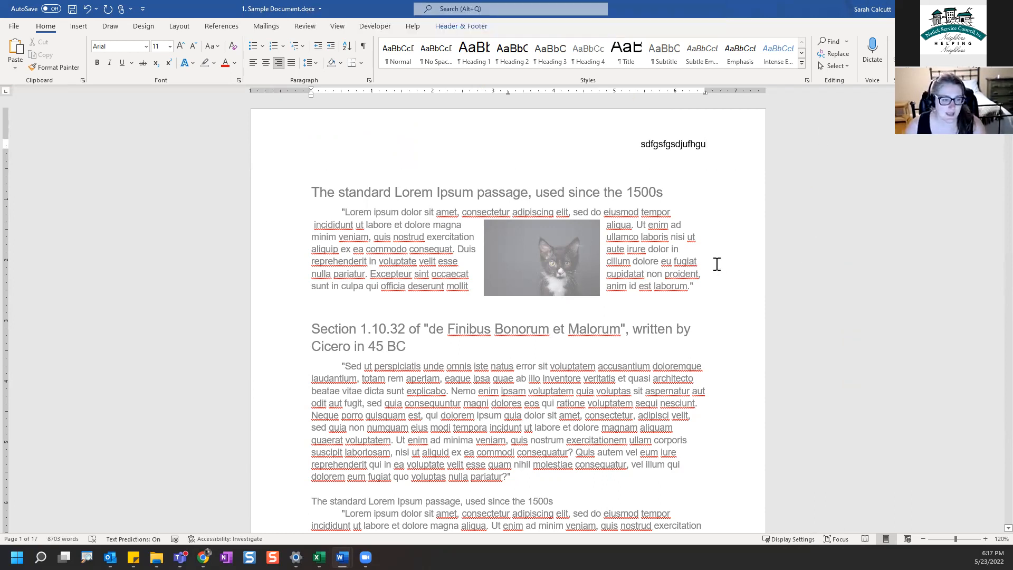
right_click(671, 147)
left_click(800, 189)
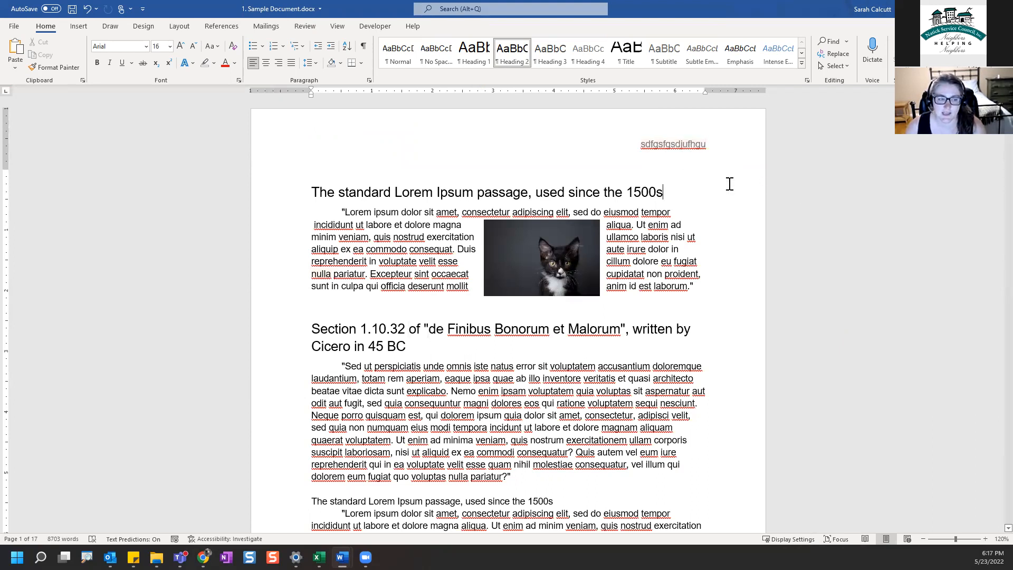
Step: Reopen the header and footer for editing and enter "agskdyugfyadgskyugdufay" in the first page's footer
double_click(495, 135)
left_click_drag(677, 149, 588, 129)
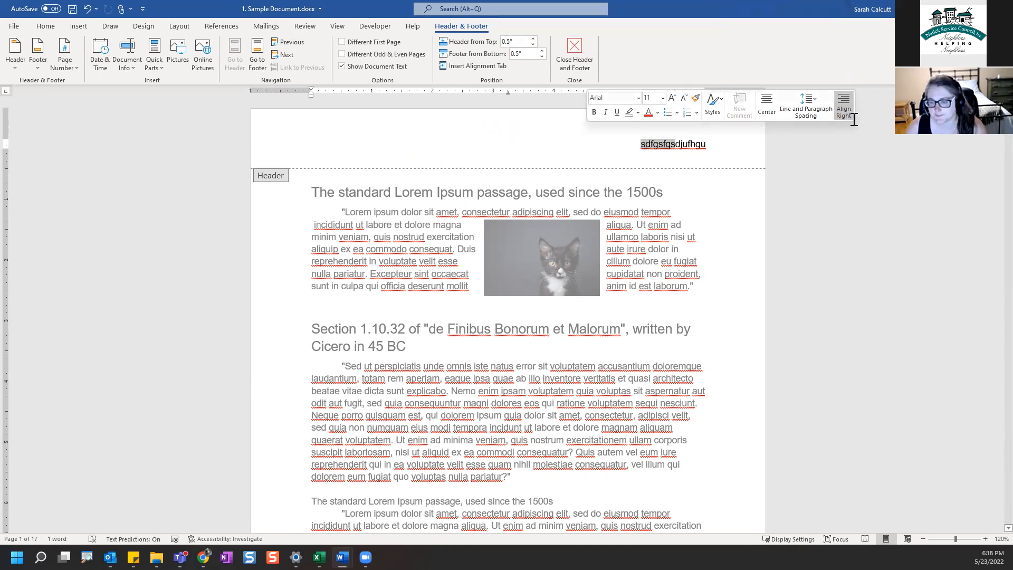
left_click(847, 166)
scroll(861, 141, "down", 1)
scroll(825, 138, "down", 10)
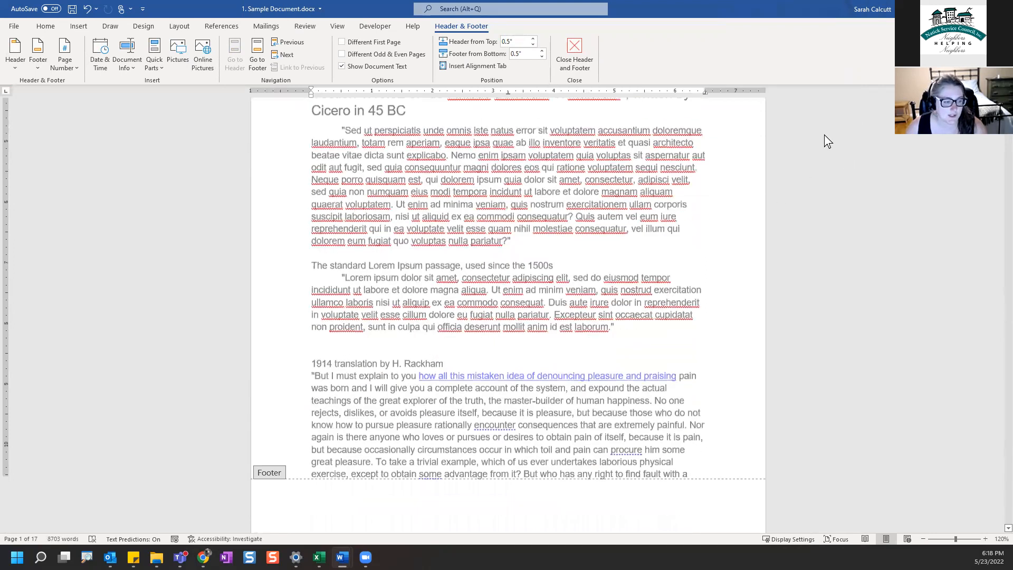
left_click(664, 351)
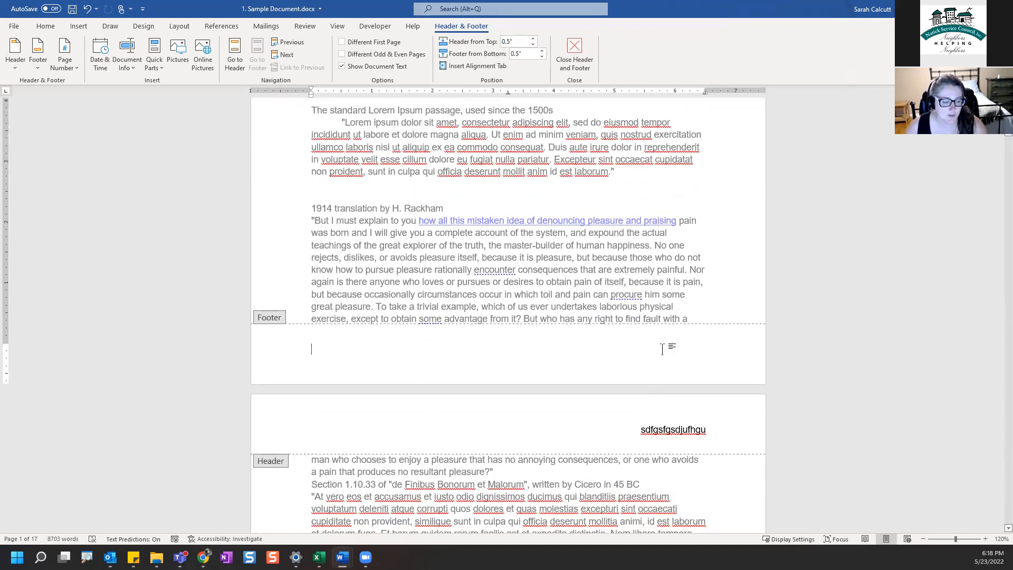
type("agskdyugfyadgskyugdufay")
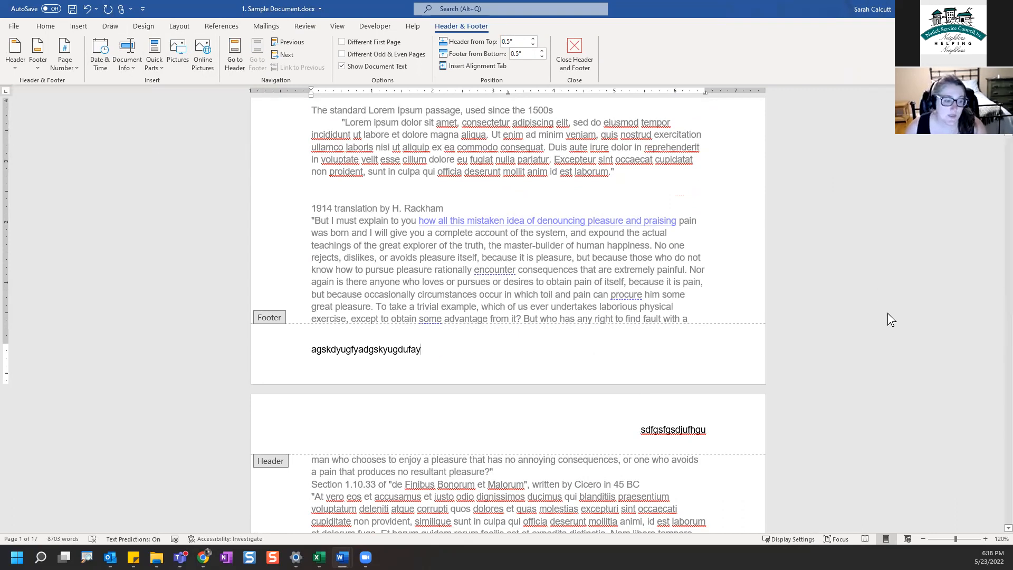
Step: Return to the body text and examine the header and footer on the following pages
double_click(192, 316)
scroll(670, 312, "down", 8)
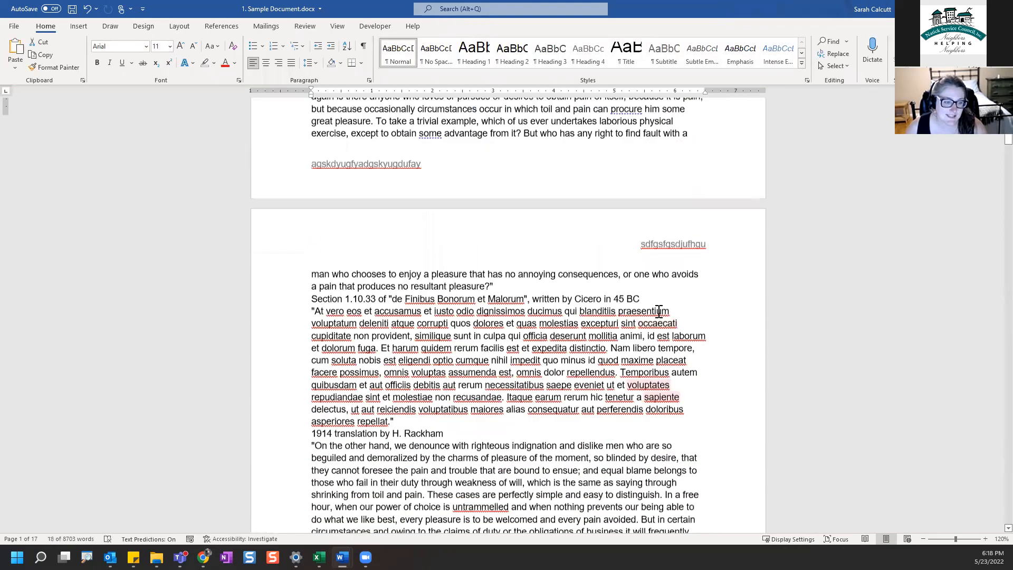
scroll(659, 312, "down", 15)
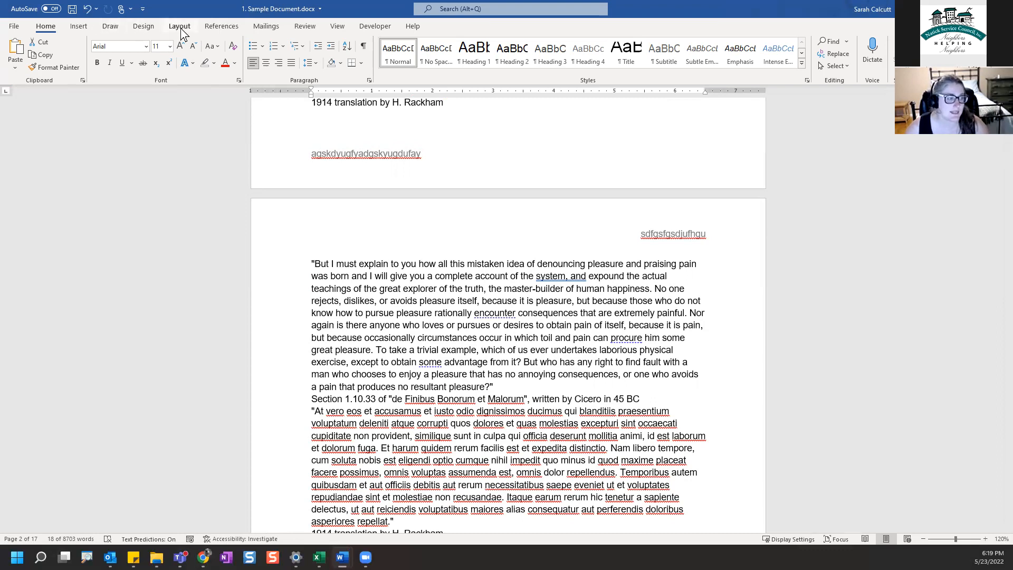
Step: Review the available paper sizes and page orientations without changing either setting
key("ctrl+2")
mouse_move(181, 96)
left_mouse_down()
mouse_move(180, 37)
mouse_move(170, 39)
mouse_move(190, 39)
left_mouse_up()
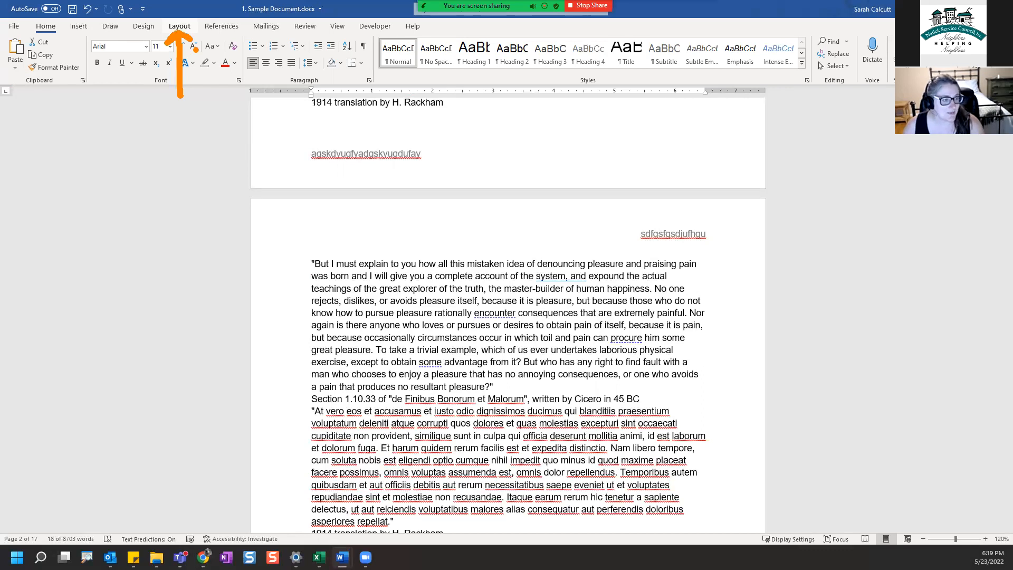
left_click(175, 28)
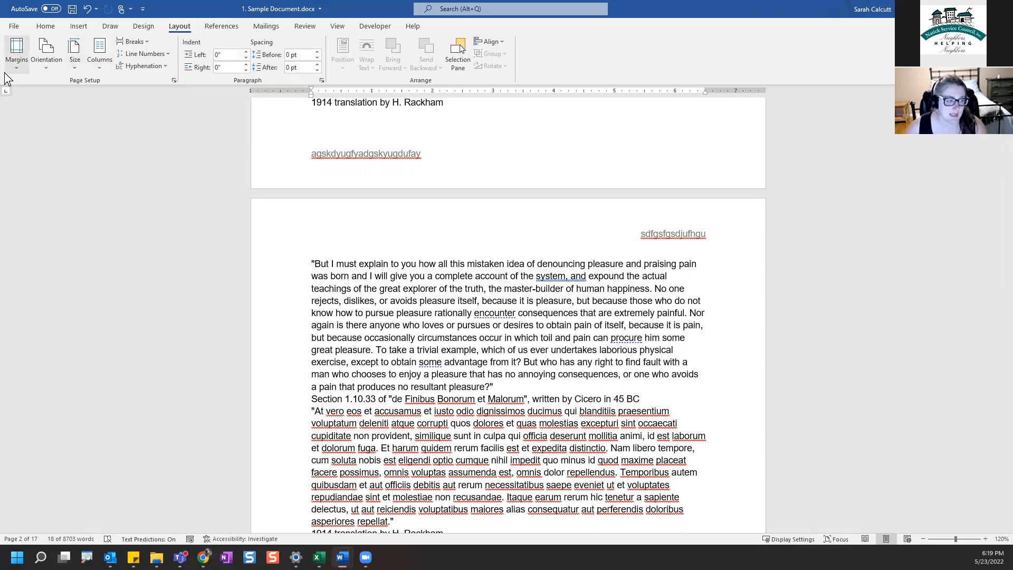
left_click(83, 61)
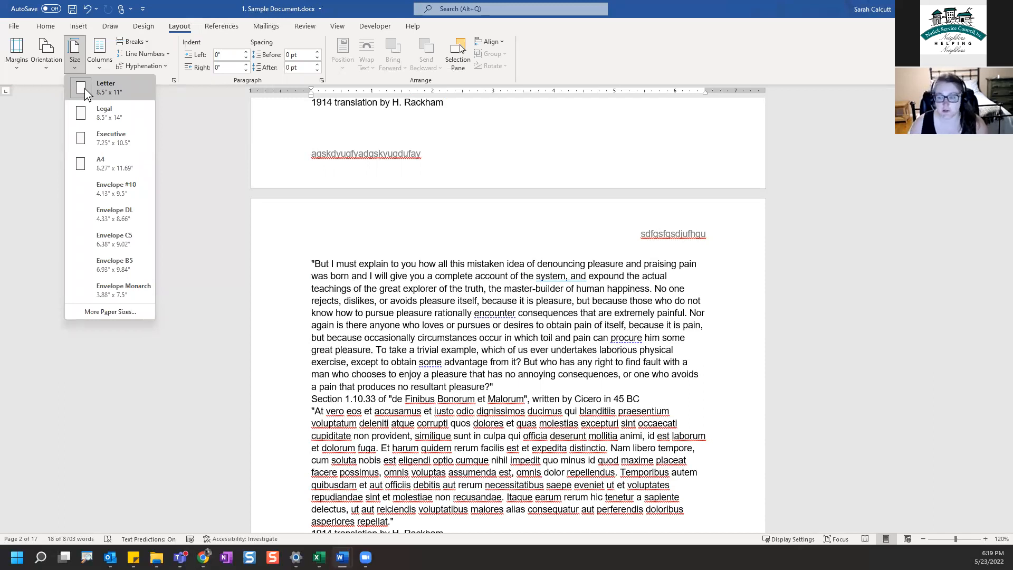
left_click(217, 229)
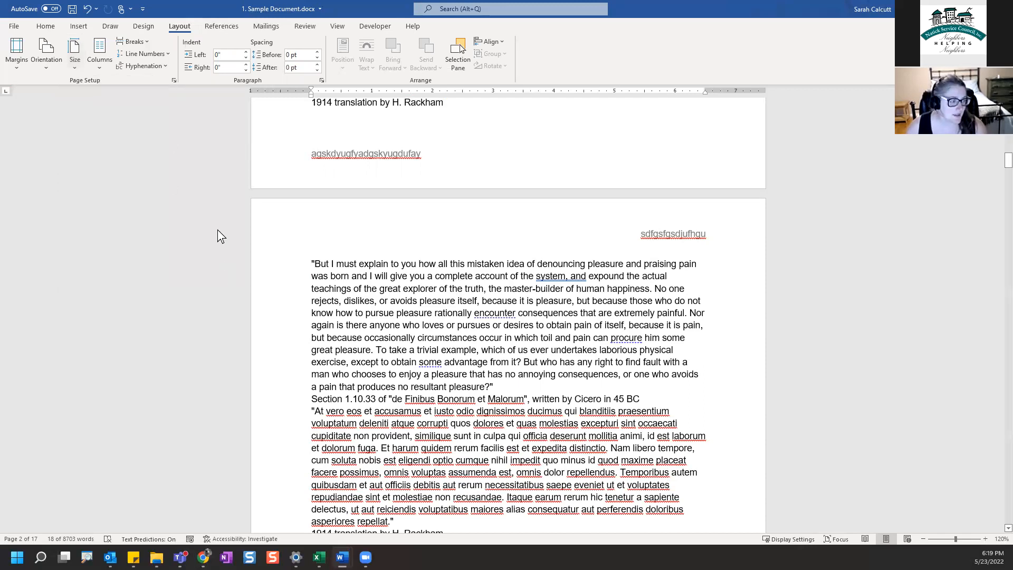
left_click(41, 69)
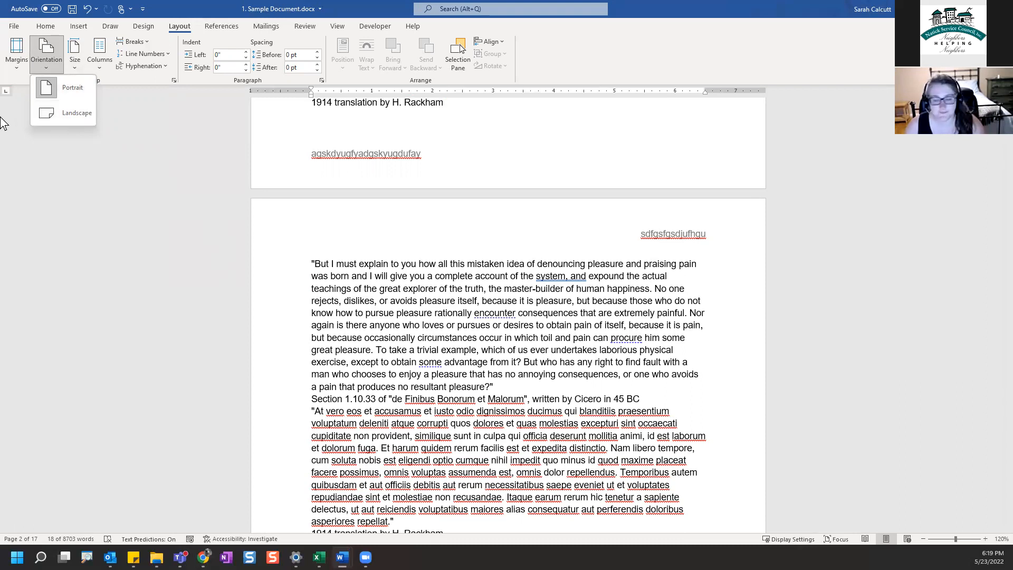
left_click(118, 185)
Step: Examine the margin presets, pointing out Moderate and Narrow and the side margins of the page they affect
left_click(13, 65)
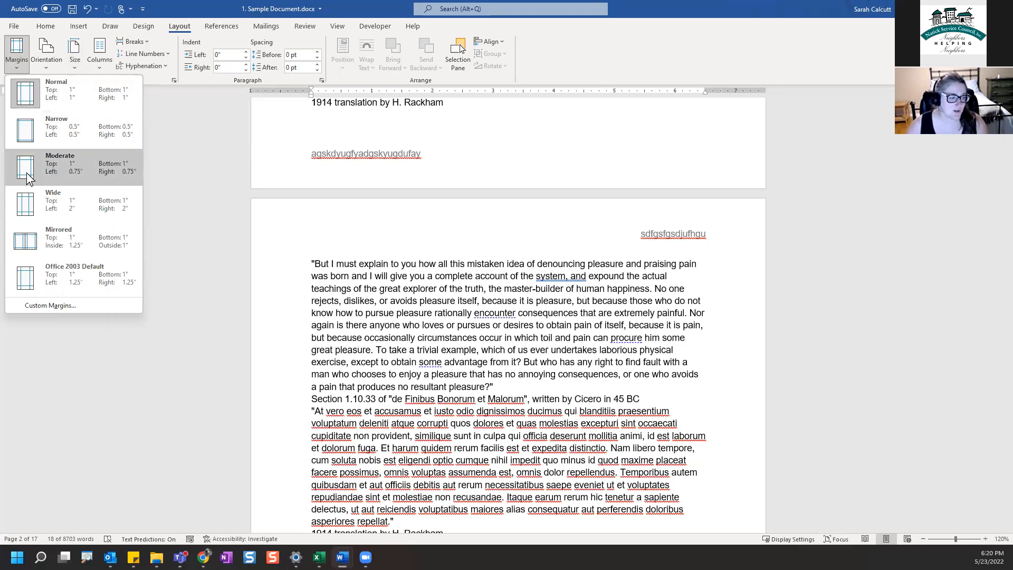
left_click_drag(190, 164, 158, 169)
left_click_drag(161, 159, 178, 192)
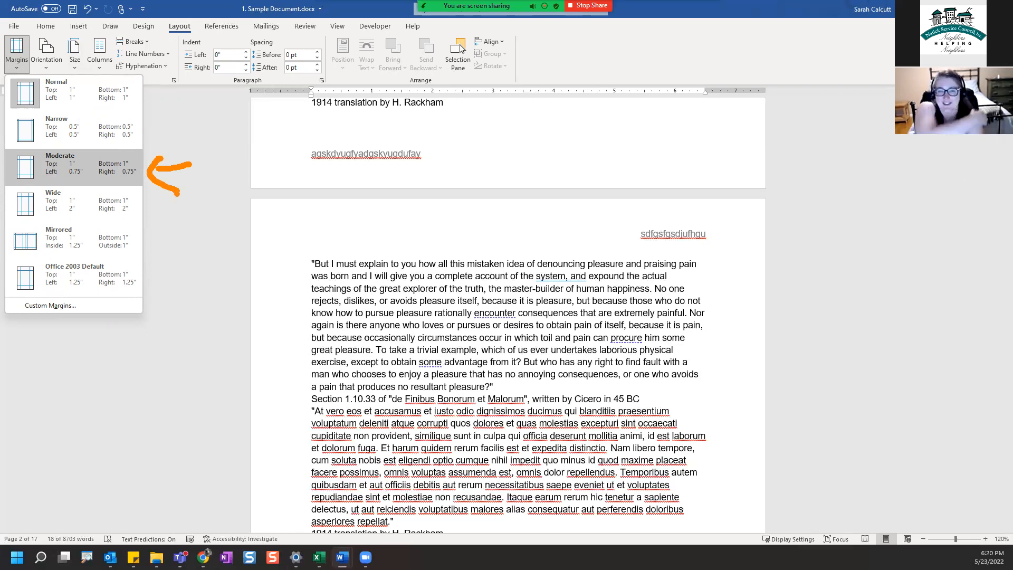
left_click(193, 133)
mouse_move(195, 134)
left_mouse_down()
mouse_move(155, 137)
mouse_move(161, 125)
mouse_move(153, 135)
mouse_move(172, 143)
mouse_move(139, 111)
mouse_move(6, 113)
mouse_move(72, 153)
mouse_move(160, 135)
mouse_move(145, 108)
left_mouse_up()
key("e")
mouse_move(294, 250)
left_mouse_down()
mouse_move(260, 330)
mouse_move(351, 374)
left_mouse_up()
mouse_move(733, 261)
left_mouse_down()
mouse_move(715, 334)
mouse_move(736, 415)
left_mouse_up()
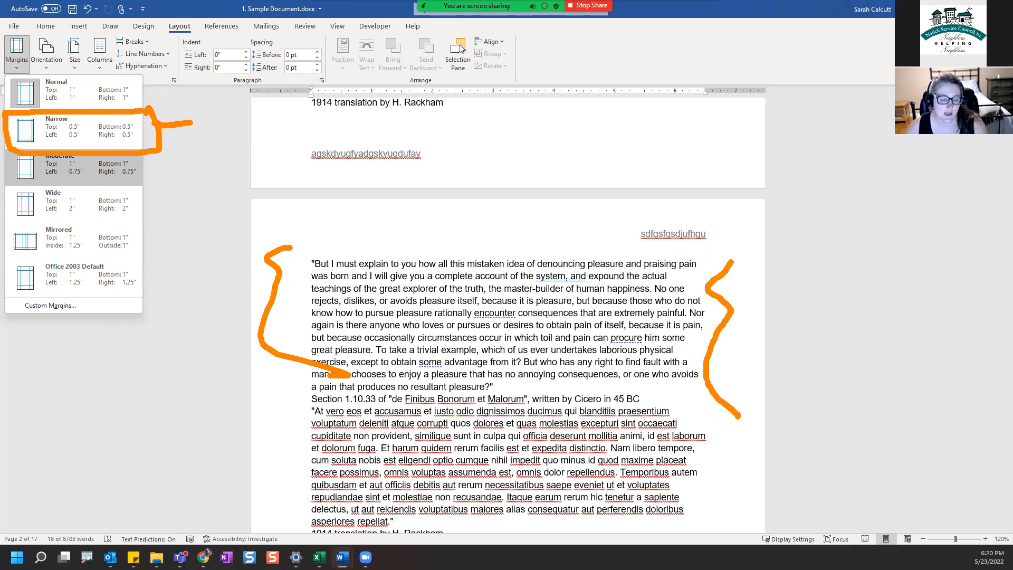
key("Escape")
Step: Try the Narrow margin preset on the document and restore the Normal margins
left_click(18, 70)
left_click(19, 139)
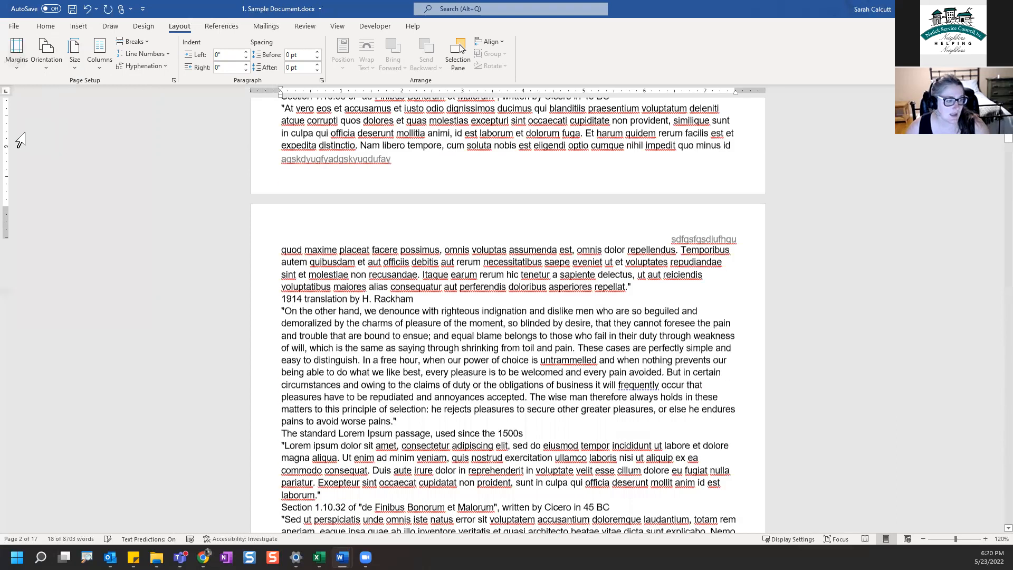
left_click(24, 63)
left_click(29, 87)
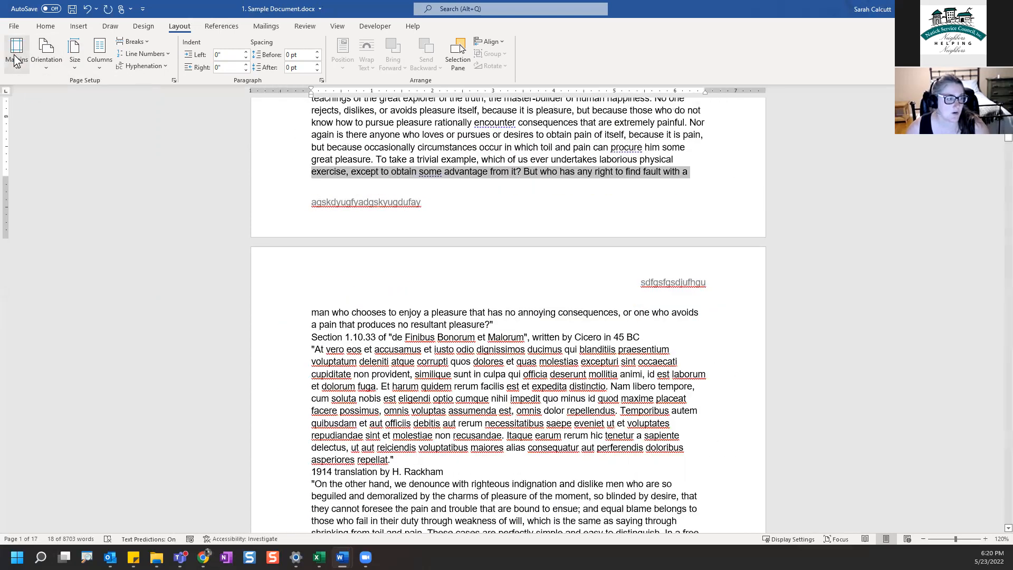
Step: Set the document's margins to the Narrow preset and return to the basic formatting tools
left_click(16, 52)
left_click(27, 127)
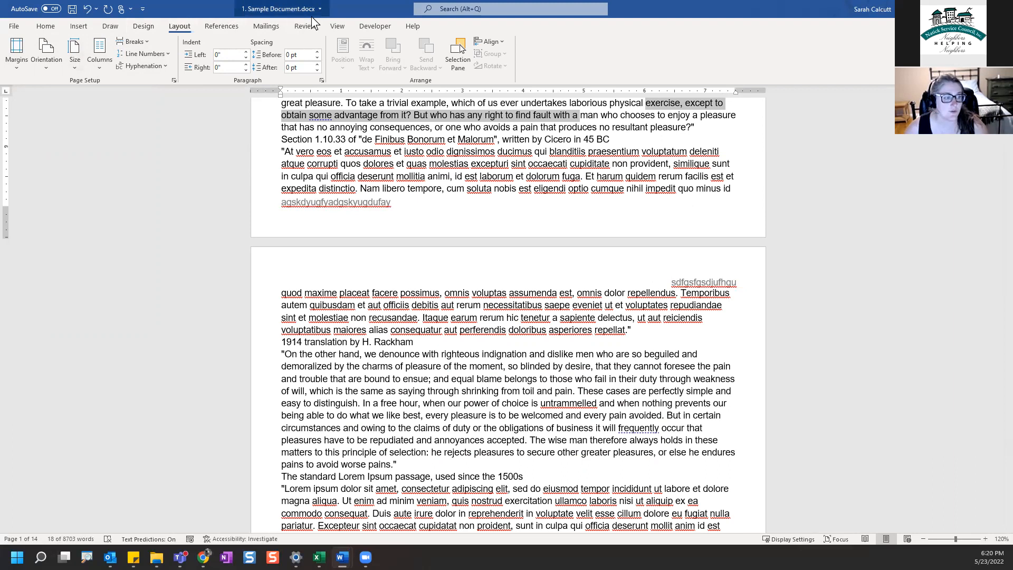
left_click(46, 26)
Step: Search the available commands for "margin" and view the margin presets under Adjust Margins
left_click_drag(384, 8, 360, 42)
left_click(445, 44)
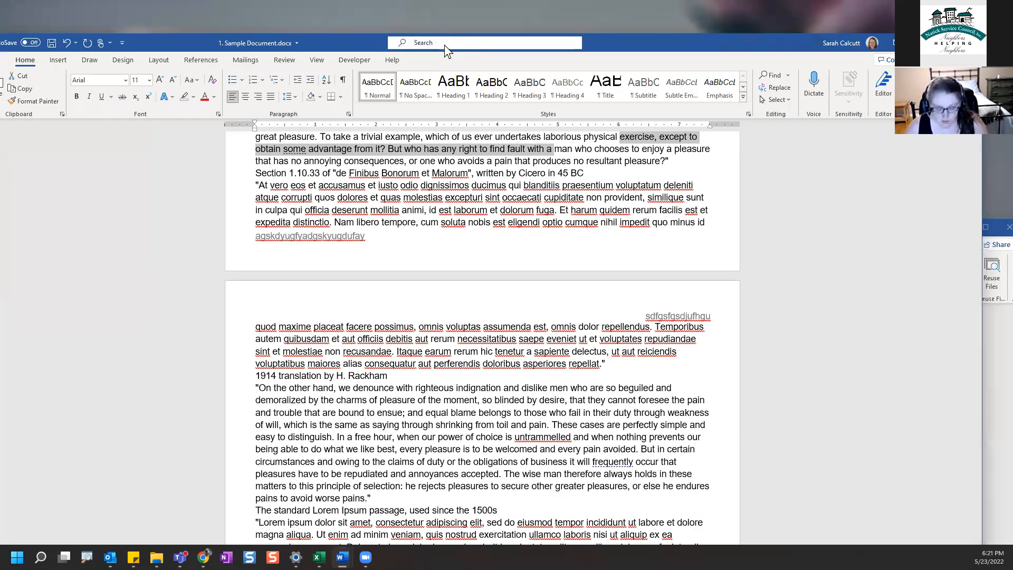
type("margin")
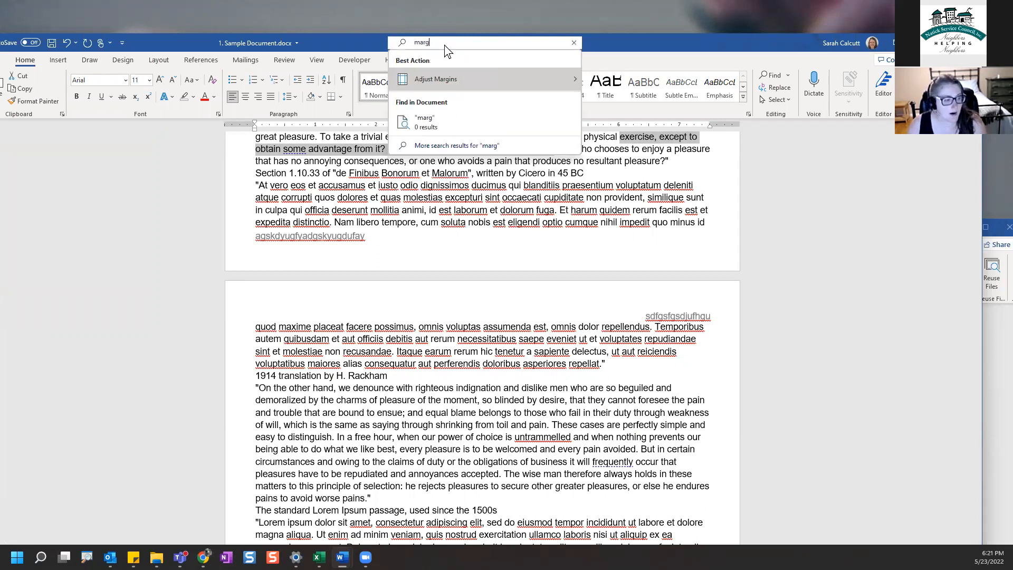
mouse_move(463, 83)
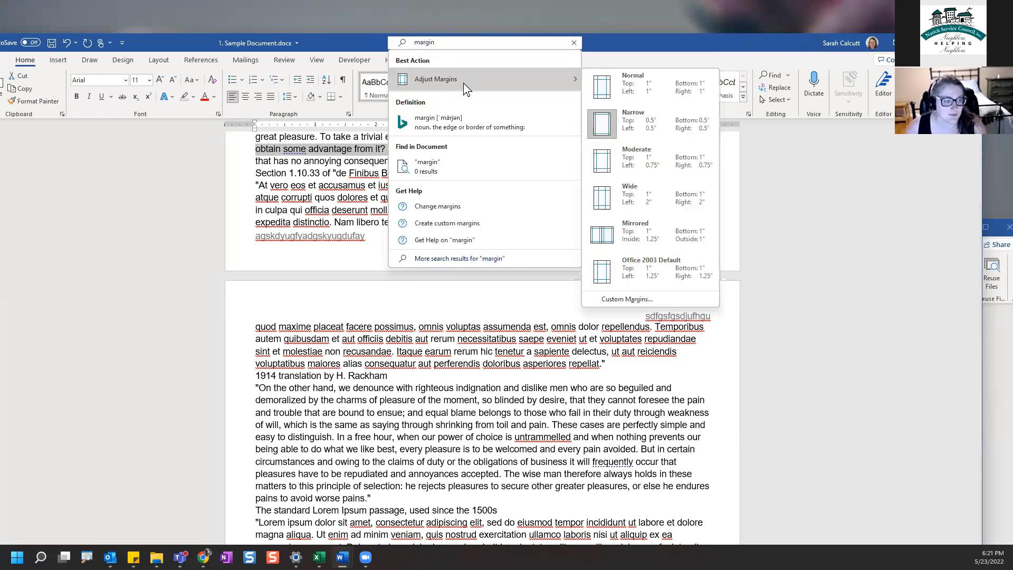
Step: Search the commands for "size", view the paper sizes under Choose Page Size, and restore the full-size document window
left_click(451, 46)
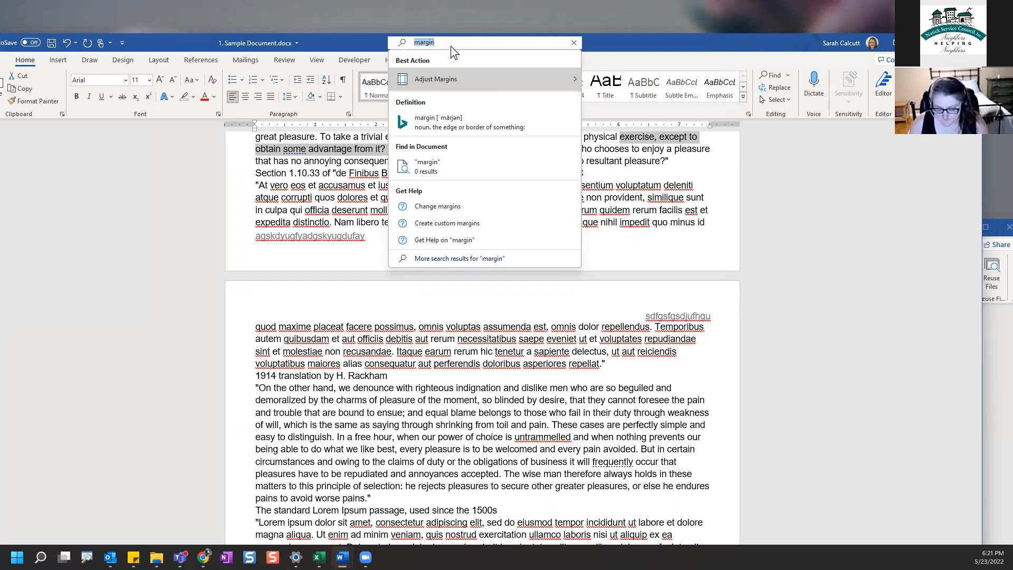
type("size")
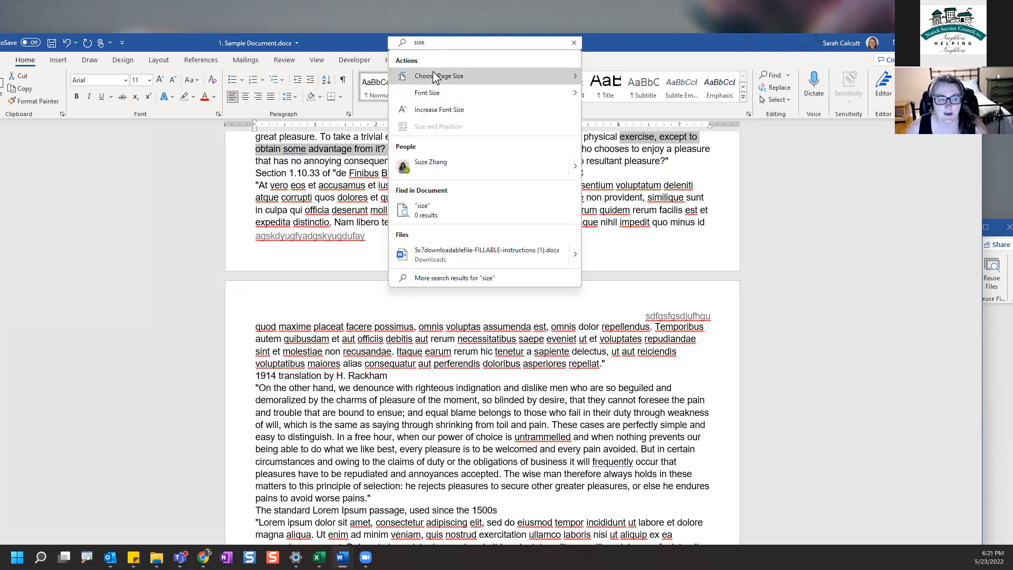
mouse_move(415, 79)
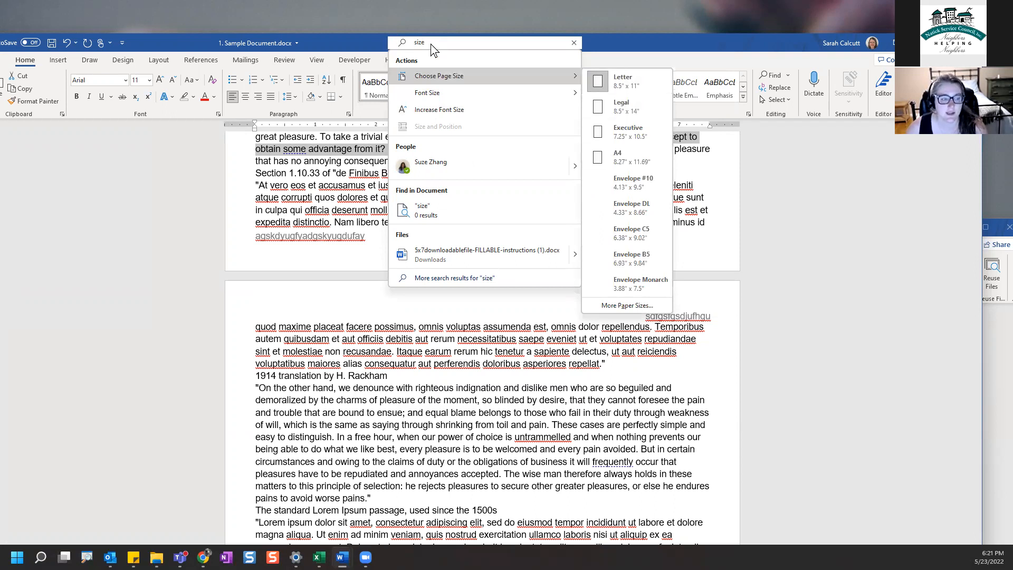
left_click(376, 45)
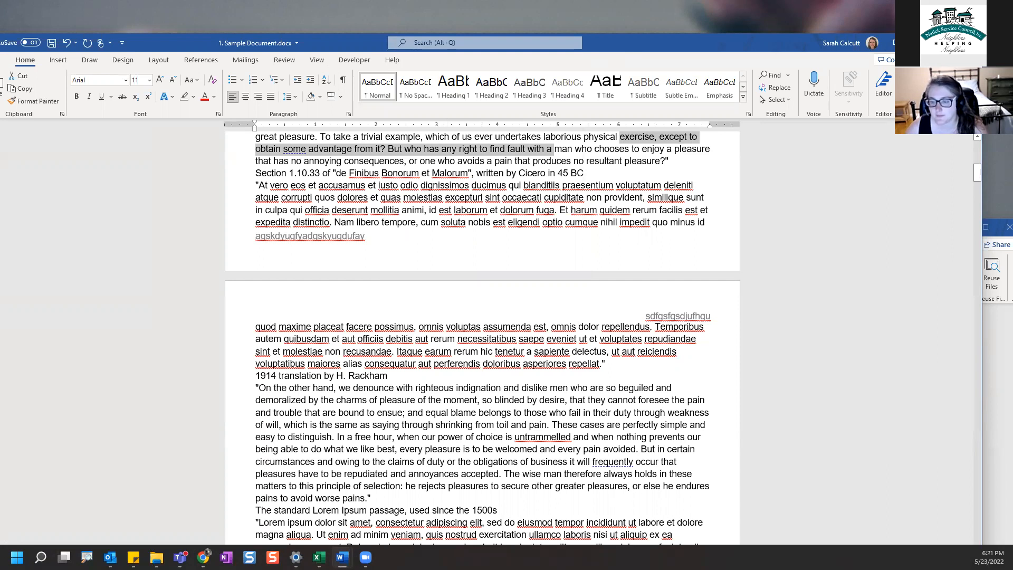
left_click_drag(625, 31, 651, 1)
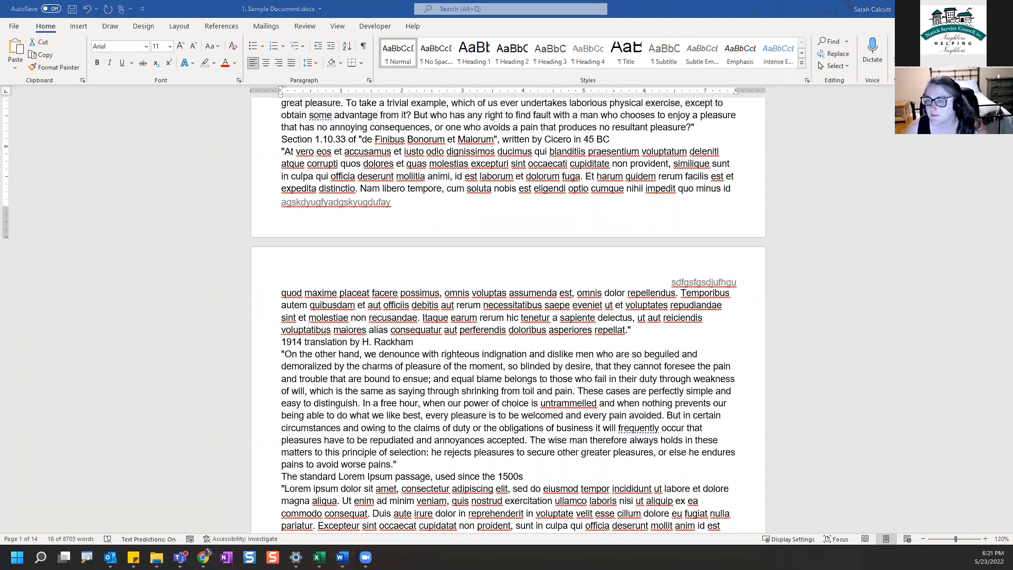
Step: Switch to the sample document in Google Docs, search its commands for "marg" and open Page setup
left_click_drag(239, 0, 239, 0)
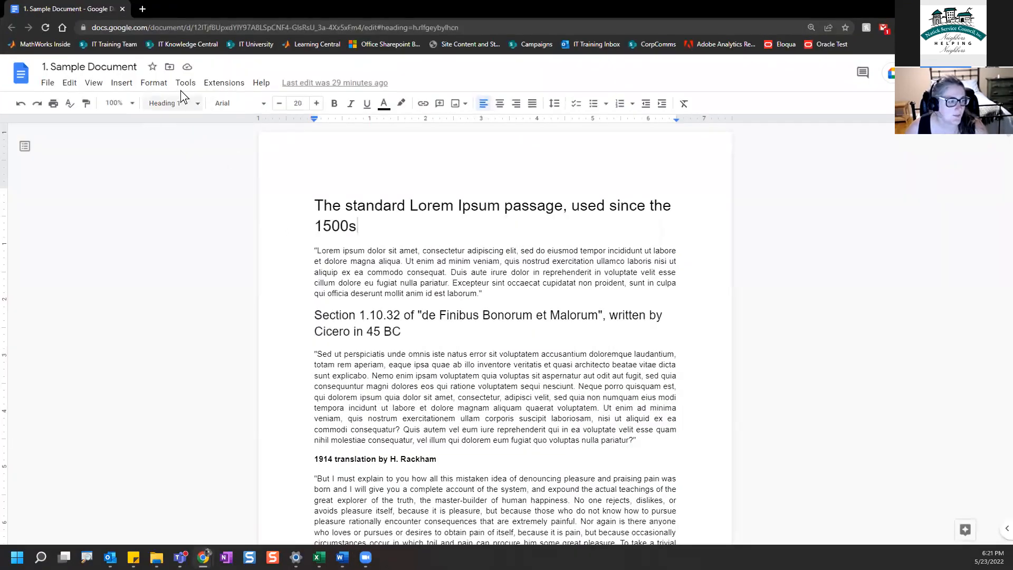
left_click(260, 88)
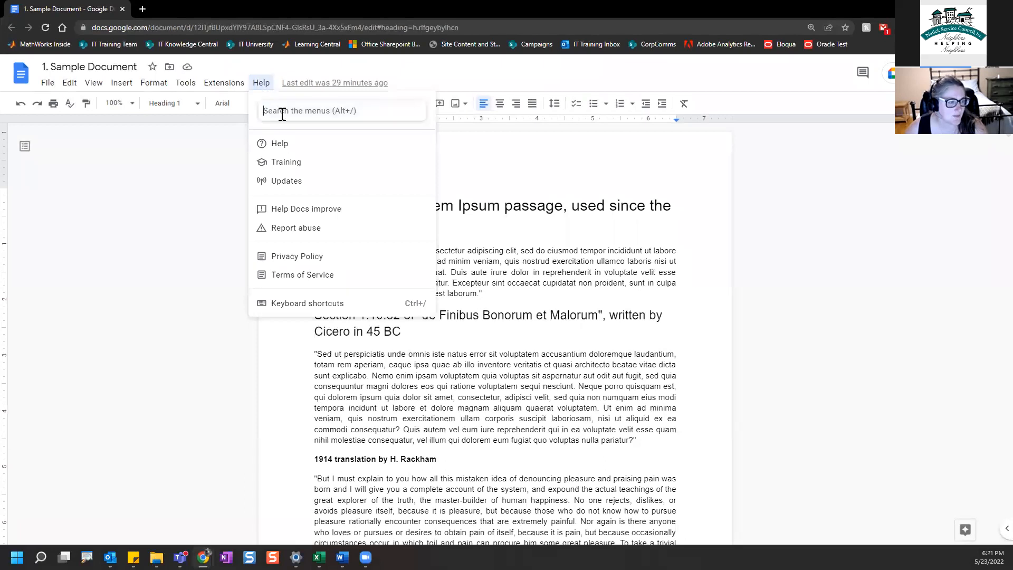
type("marg")
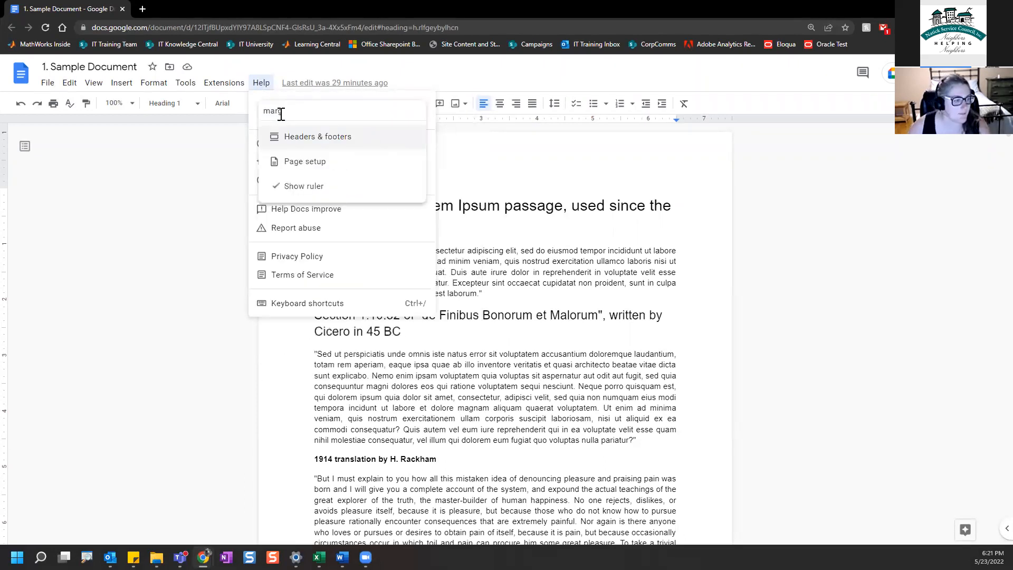
left_click(324, 162)
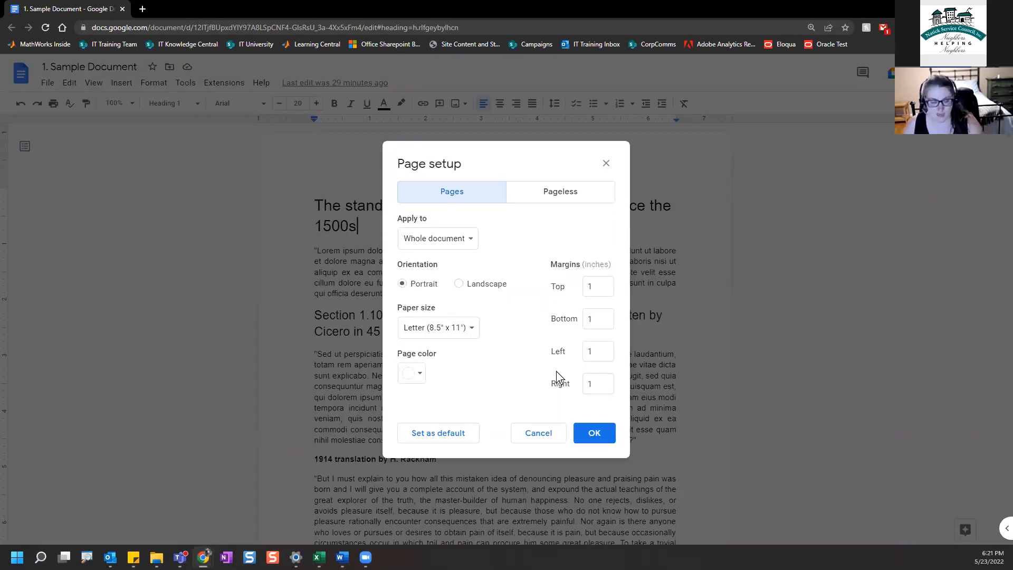
Step: Point out the margins, paper size and orientation settings in Page setup, close it unchanged and return to Word
key("ctrl+2")
mouse_move(530, 251)
left_mouse_down()
mouse_move(632, 321)
mouse_move(623, 414)
left_mouse_up()
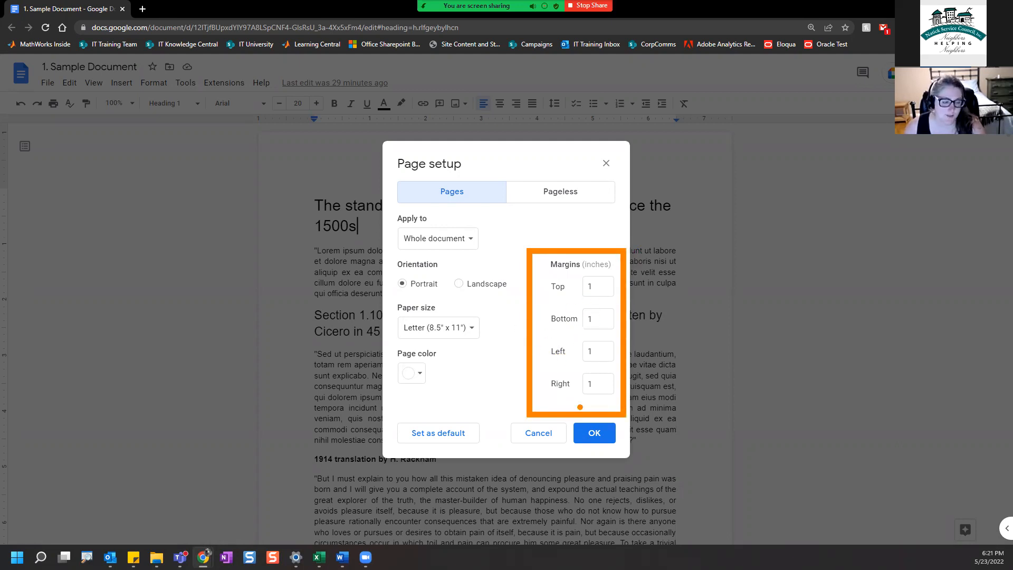
mouse_move(481, 305)
left_mouse_down()
mouse_move(381, 314)
mouse_move(494, 334)
mouse_move(479, 304)
left_mouse_up()
mouse_move(489, 250)
left_mouse_down()
mouse_move(412, 256)
mouse_move(453, 293)
mouse_move(480, 264)
mouse_move(470, 256)
left_mouse_up()
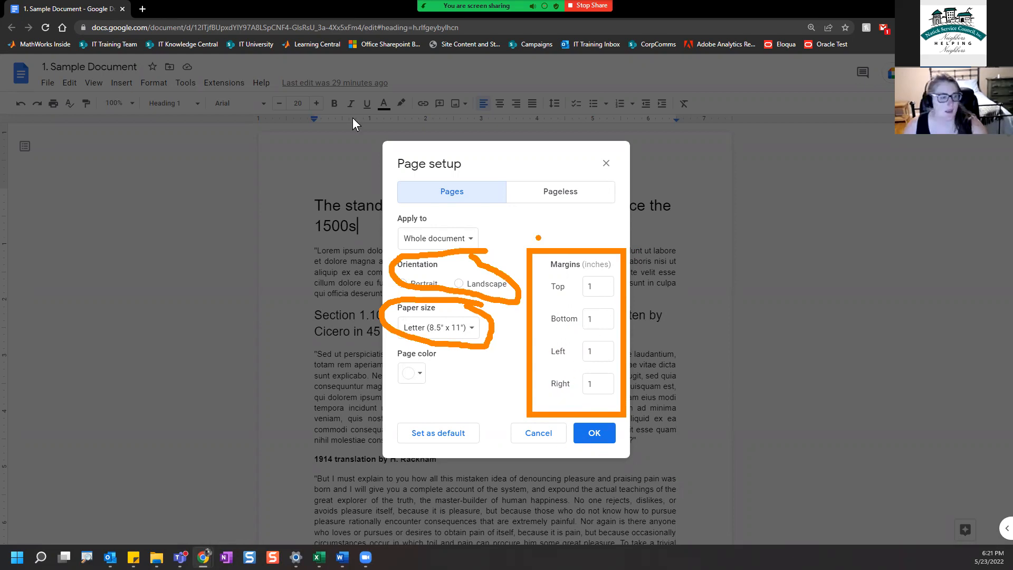
left_click(606, 165)
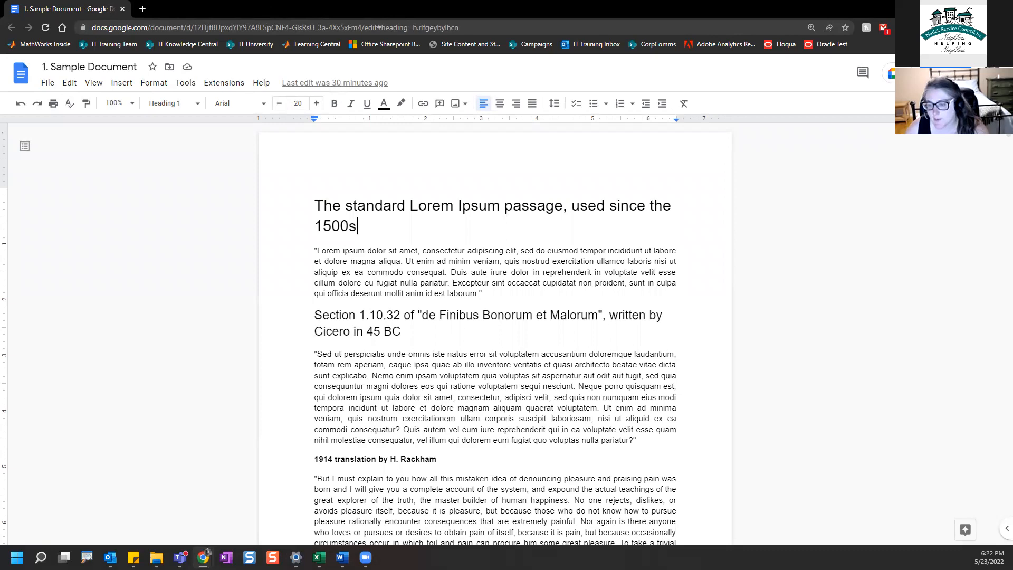
left_click(953, 8)
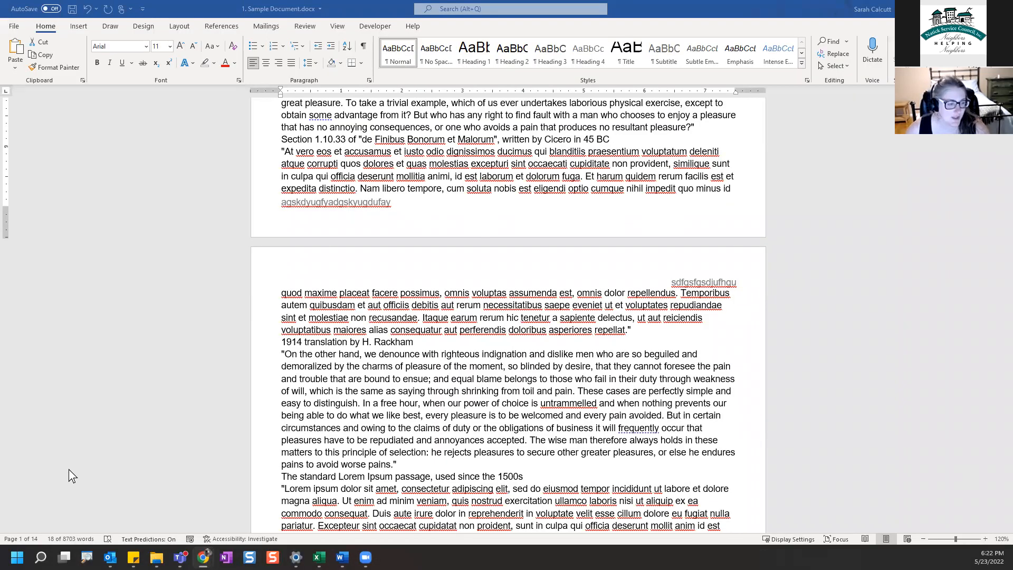
scroll(499, 427, "down", 3)
scroll(499, 428, "down", 3)
scroll(499, 428, "up", 15)
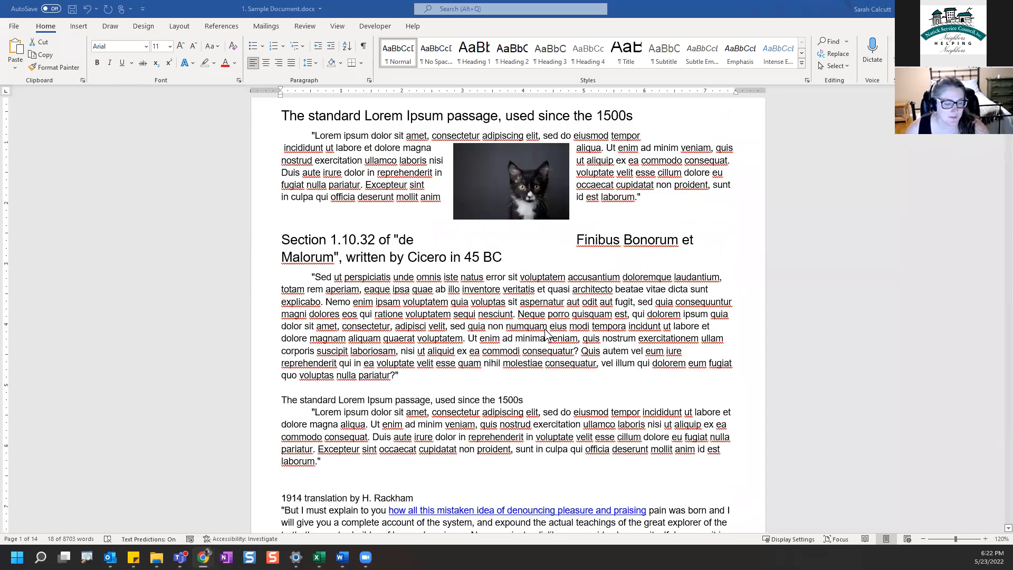
scroll(550, 336, "up", 2)
scroll(566, 376, "down", 2)
scroll(539, 384, "down", 3)
scroll(533, 384, "up", 5)
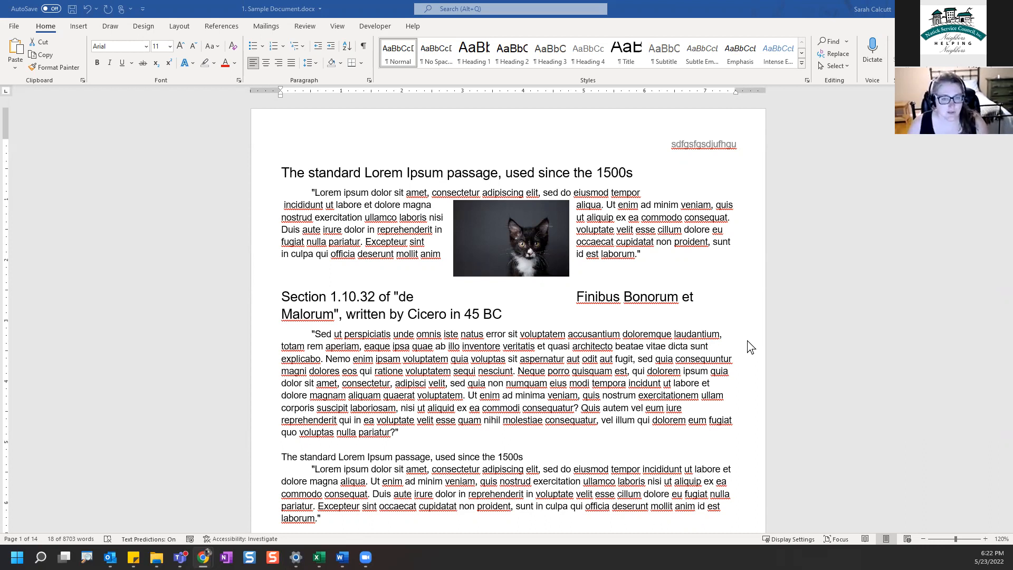
Step: Highlight the passage from the first "1914 translation" heading into the Section 1.10.33 text, and clear the selection
scroll(516, 334, "down", 8)
scroll(399, 294, "up", 2)
left_click_drag(338, 309, 261, 95)
left_click(278, 362)
left_click(421, 399, "shift")
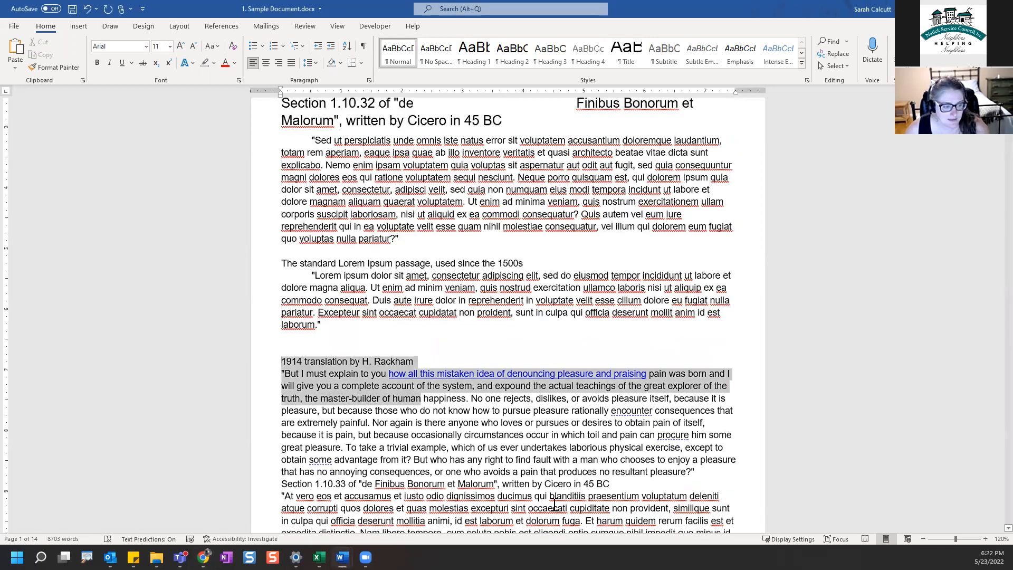
left_click(554, 506, "shift")
left_click(514, 484)
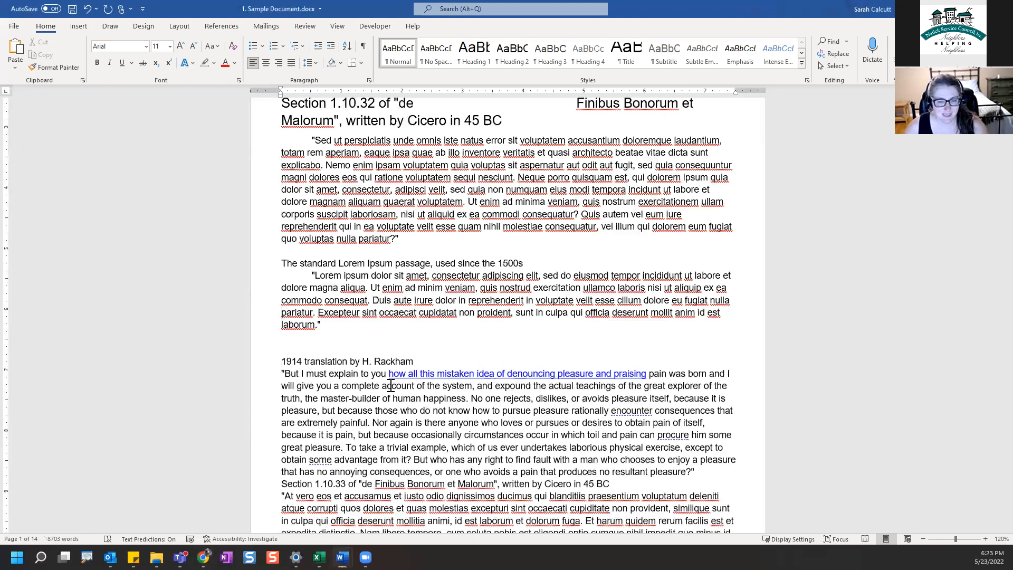
Step: Push the first "1914 translation" heading onto the next page by adding blank lines before it
key("Return")
key("Return")
key("Return")
key("Return")
key("Return")
key("Return")
key("Return")
key("Return")
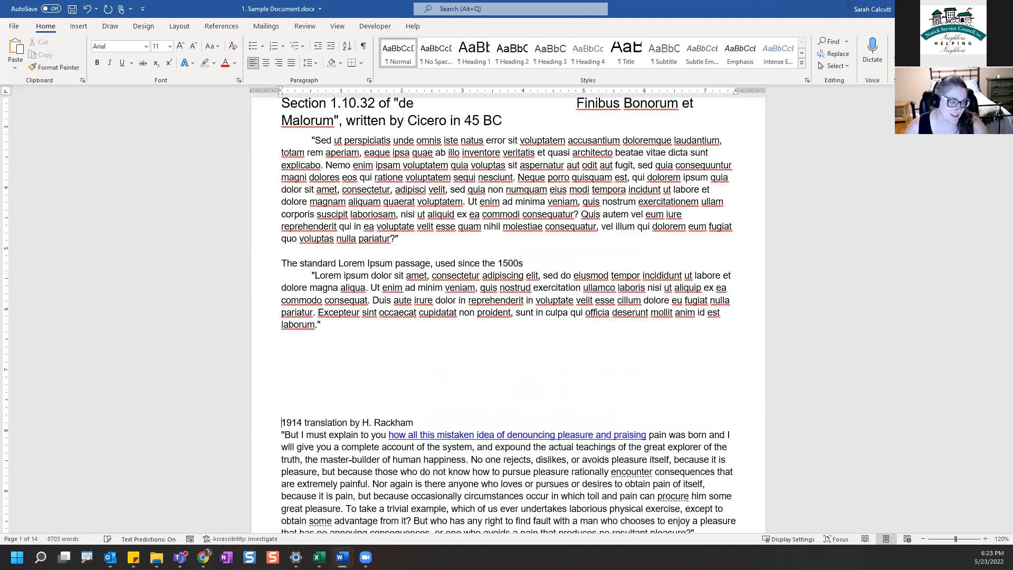
key("Return")
key("Return")
key("Return")
key("Return")
key("Return")
key("Return")
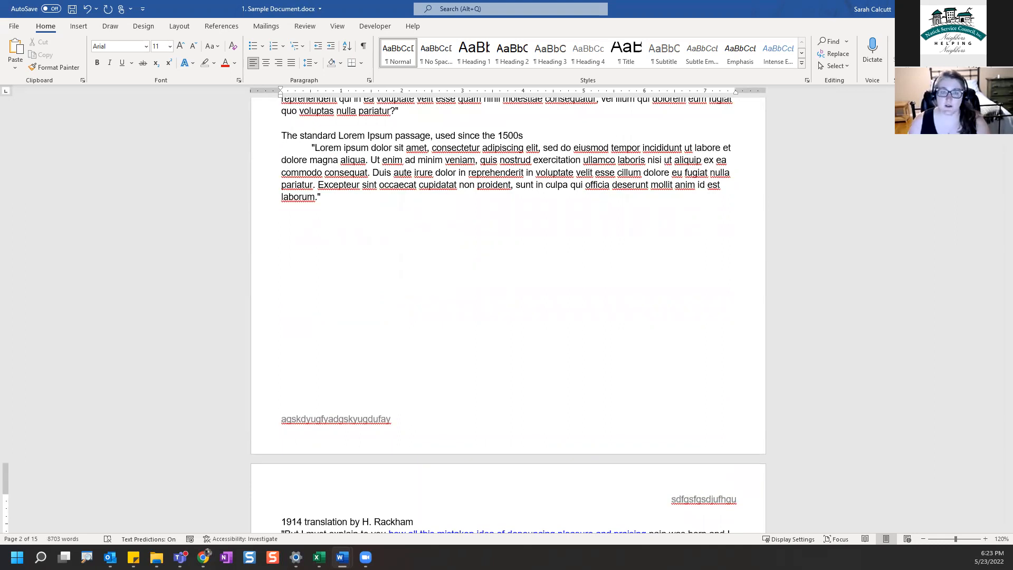
Step: Add the lines "Kyugakyudsgfkuyadgsf", "Klauihsdifads", "Yuhkuihaisdf" and "Iuihlaiusdf" below the paragraph that ends the second "standard Lorem Ipsum passage" section
scroll(539, 215, "down", 1)
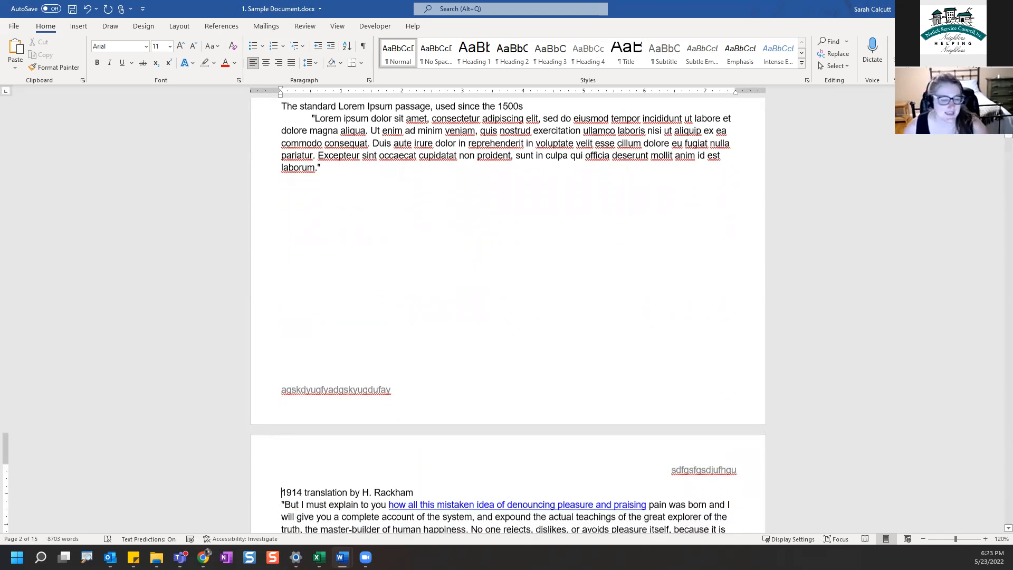
left_click(324, 168)
key("Return")
type("Kyugakyudsgfkuyadgsf")
key("Return")
type("Klauihsdifads")
key("Return")
type("Yuhkuihaisdf")
key("Return")
type("Iuihlaiusdf")
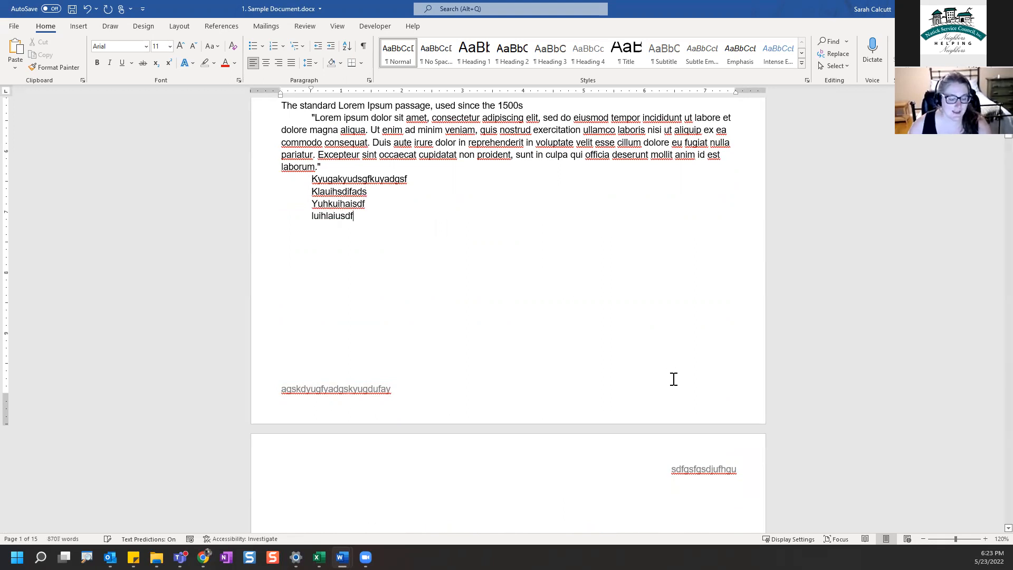
Step: Mark the empty gap above the "1914 translation" heading on the second page, and clear the annotations
scroll(708, 396, "down", 3)
key("ctrl+2")
left_click_drag(284, 358, 746, 448)
mouse_move(180, 417)
left_mouse_down()
mouse_move(236, 415)
mouse_move(255, 439)
left_mouse_up()
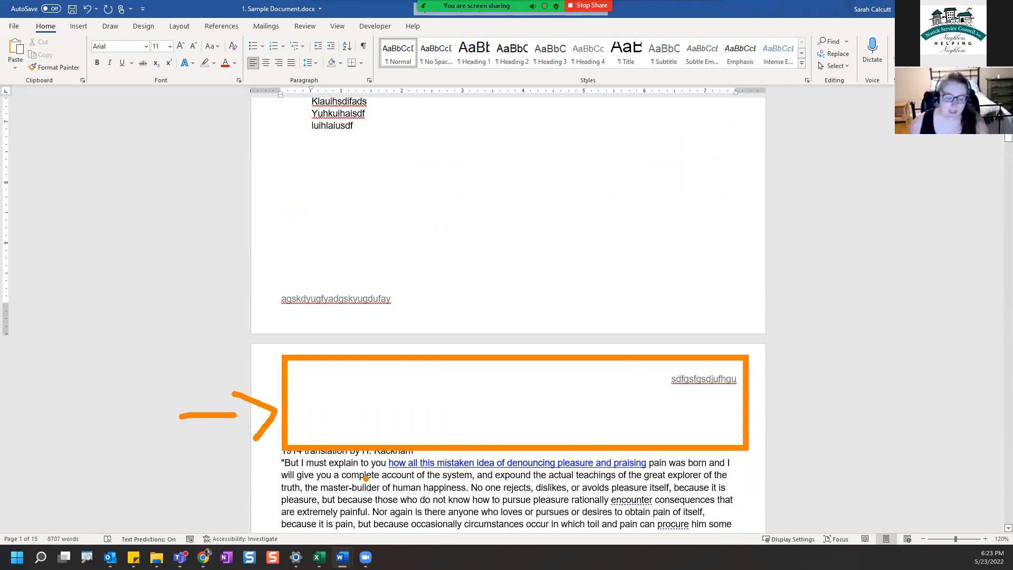
key("Escape")
Step: Delete all blank lines between the four added lines and the "1914 translation" heading
left_click(393, 473)
key("BackSpace")
key("BackSpace")
key("BackSpace")
key("BackSpace")
key("BackSpace")
key("BackSpace")
key("BackSpace")
key("BackSpace")
key("BackSpace")
key("BackSpace")
key("BackSpace")
key("BackSpace")
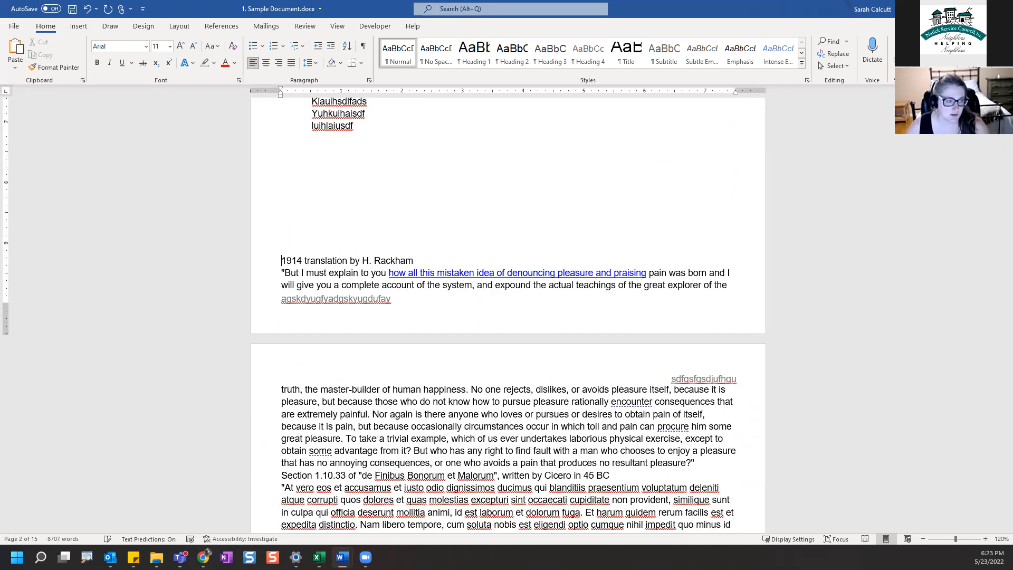
key("BackSpace")
key("BackSpace")
key("BackSpace")
key("BackSpace")
key("BackSpace")
key("BackSpace")
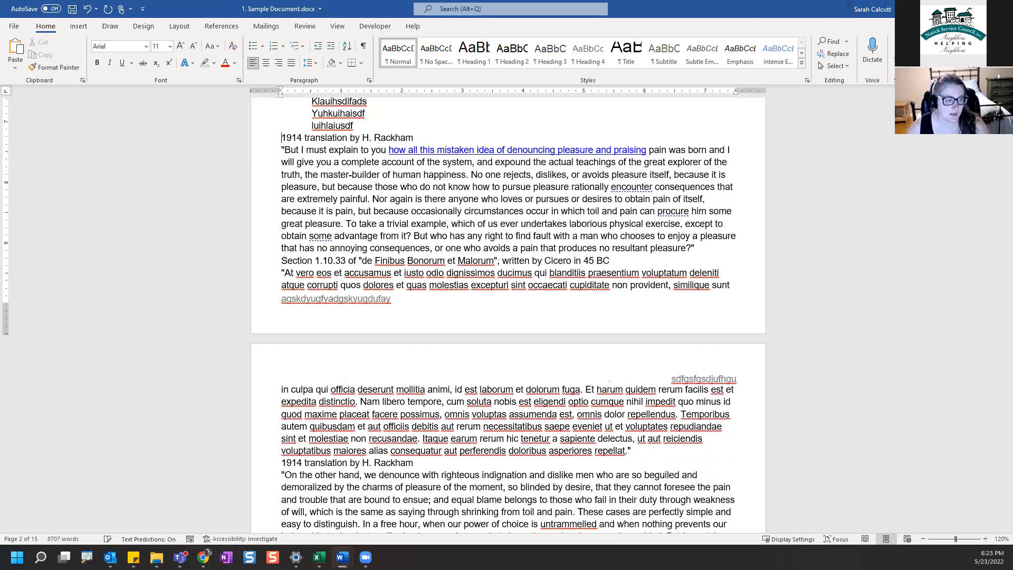
Step: Review the available break types and insert a page break directly before the first "1914 translation" heading
scroll(444, 405, "up", 4)
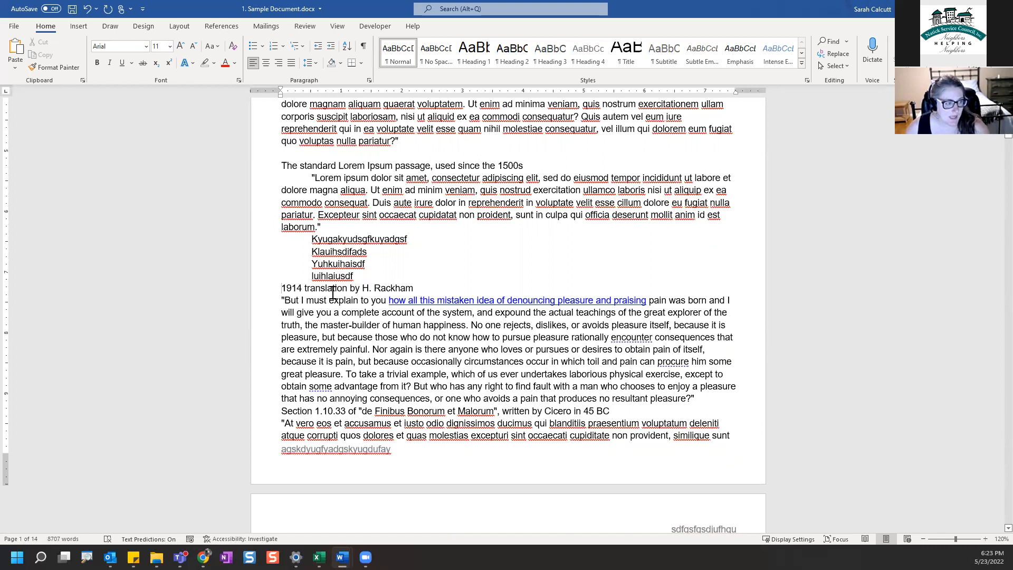
left_click(79, 28)
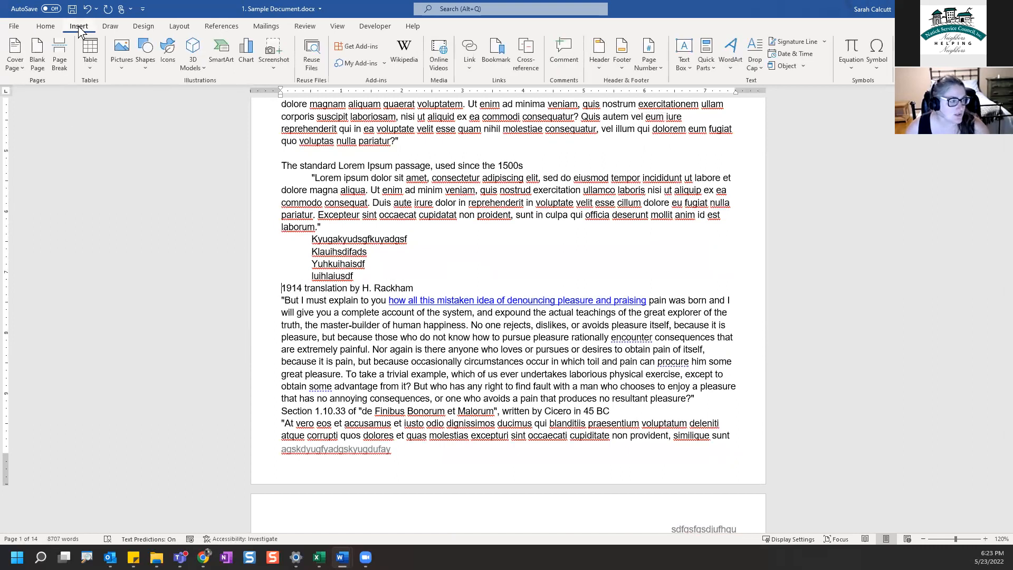
left_click(185, 28)
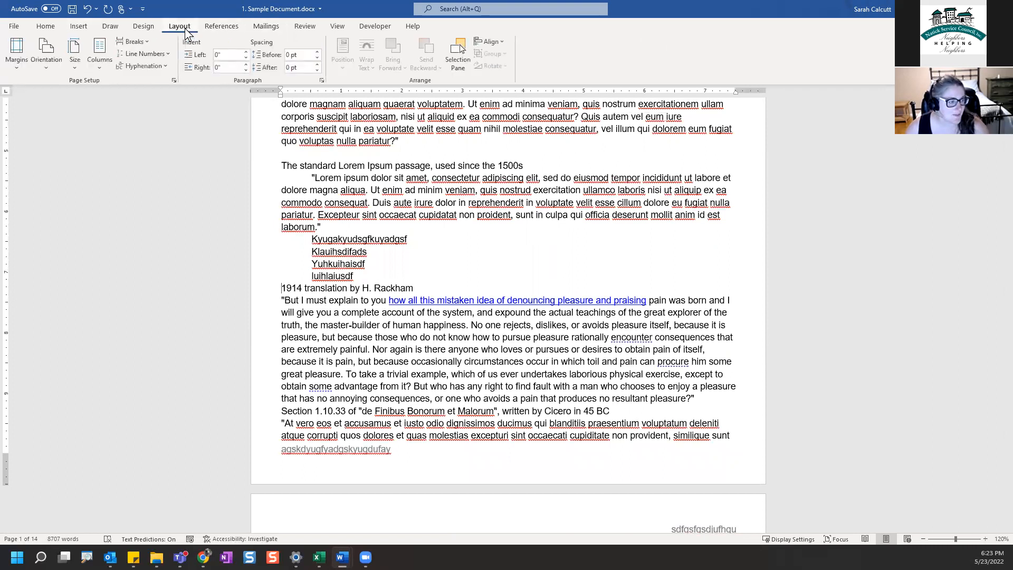
left_click(133, 44)
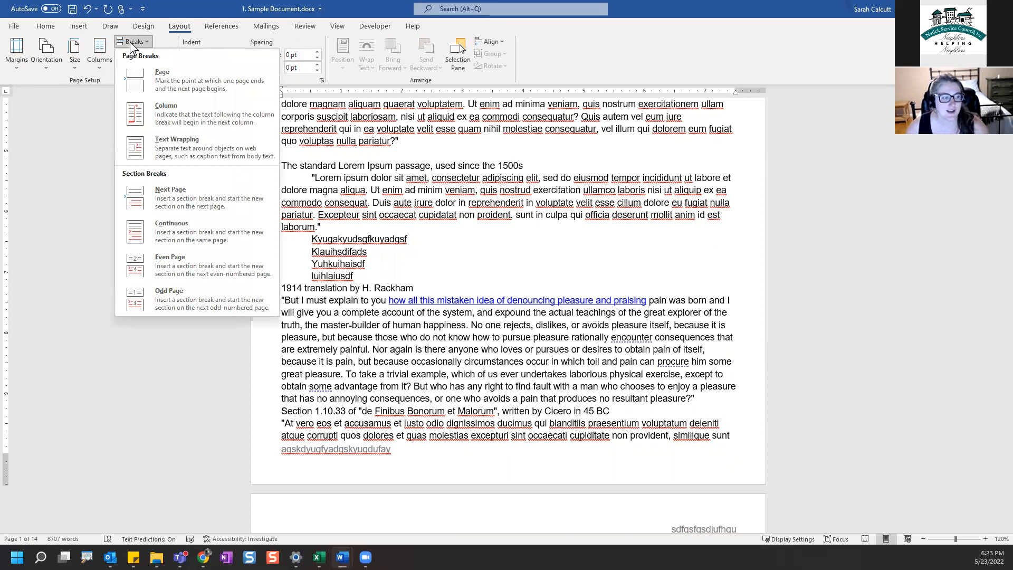
left_click(133, 42)
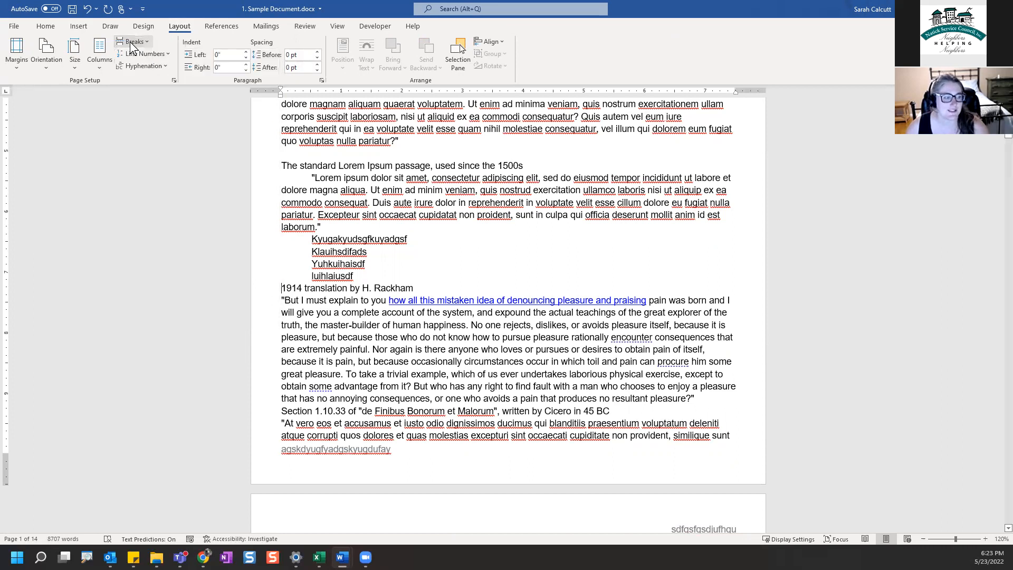
left_click(41, 29)
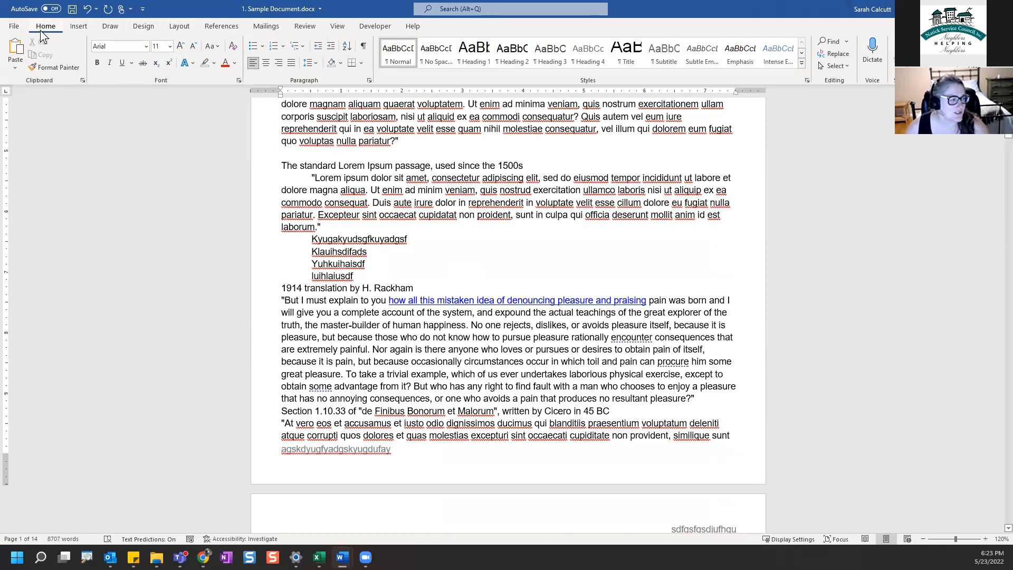
left_click(77, 31)
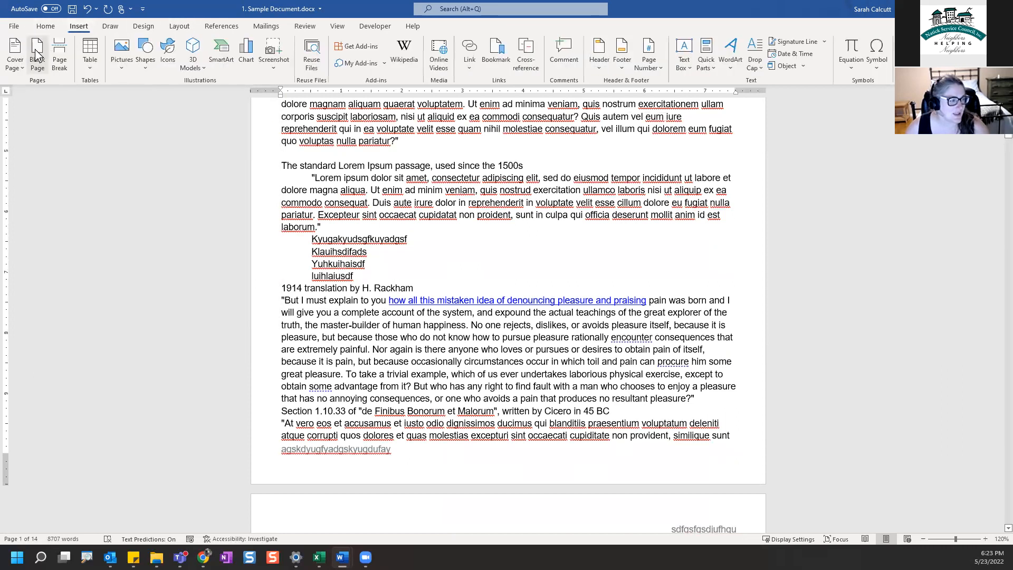
left_click(59, 63)
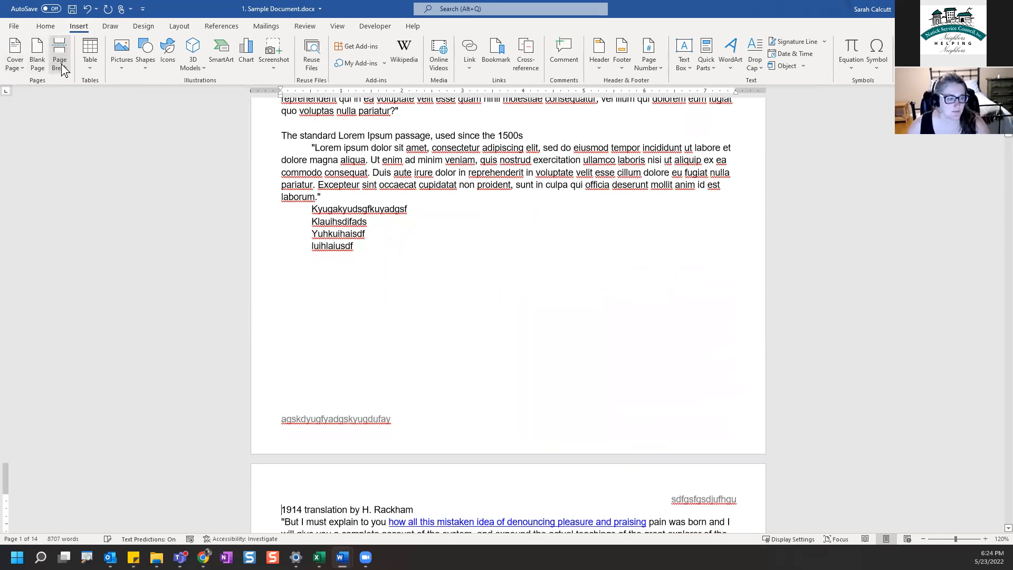
left_click(457, 258)
key("Return")
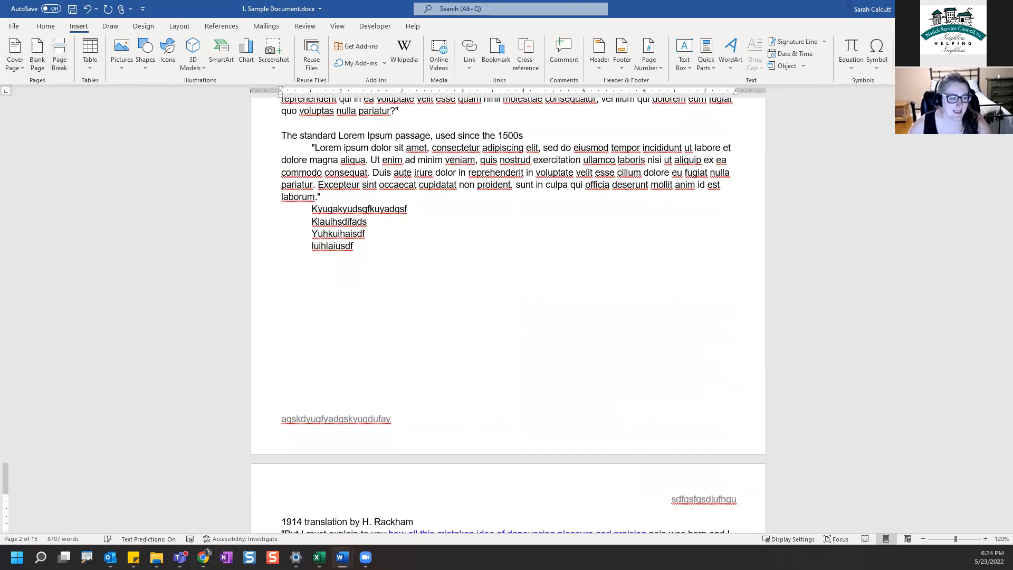
key("BackSpace")
Step: Add the lines "Hauihsflauidsf", "Kyuhkauihsdf", "Akluiyhluihailsdf", "Liuhaliusdf" and "Kuihkiuhasdhf" below the last filler line on the first page
left_click(362, 246)
key("Return")
type("hauihsflauidsf")
key("Return")
type("kyuhkauihsdf")
key("Return")
type("akluiyhluihailsdf")
key("Return")
type("liuhaliusdf")
key("Return")
type("kuihkiuhasdhf")
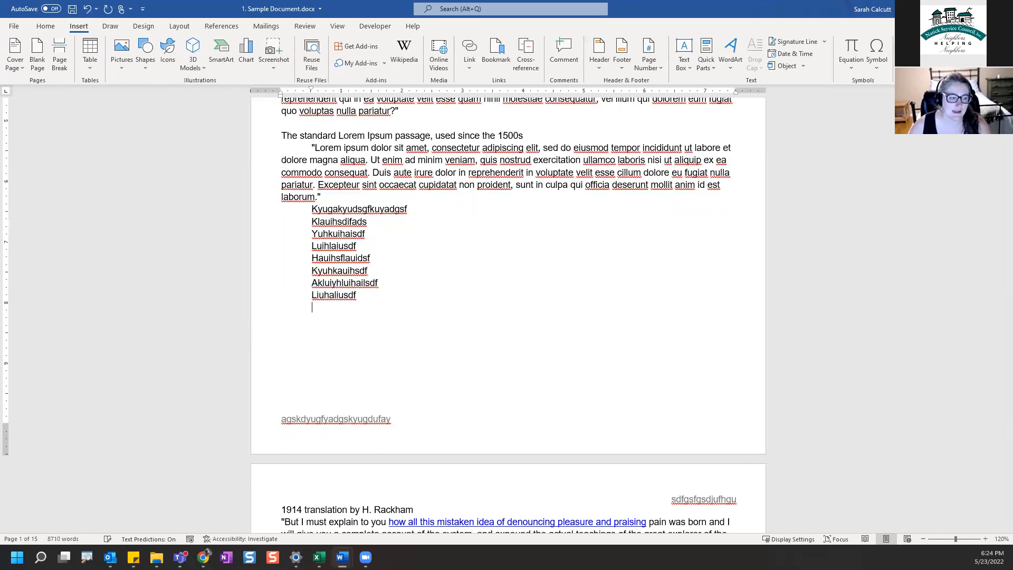
Step: Add single-letter "D" lines below the filler text until it runs onto a new page, and check the "1914 translation" heading's page
key("Return")
type("d d d d d d d")
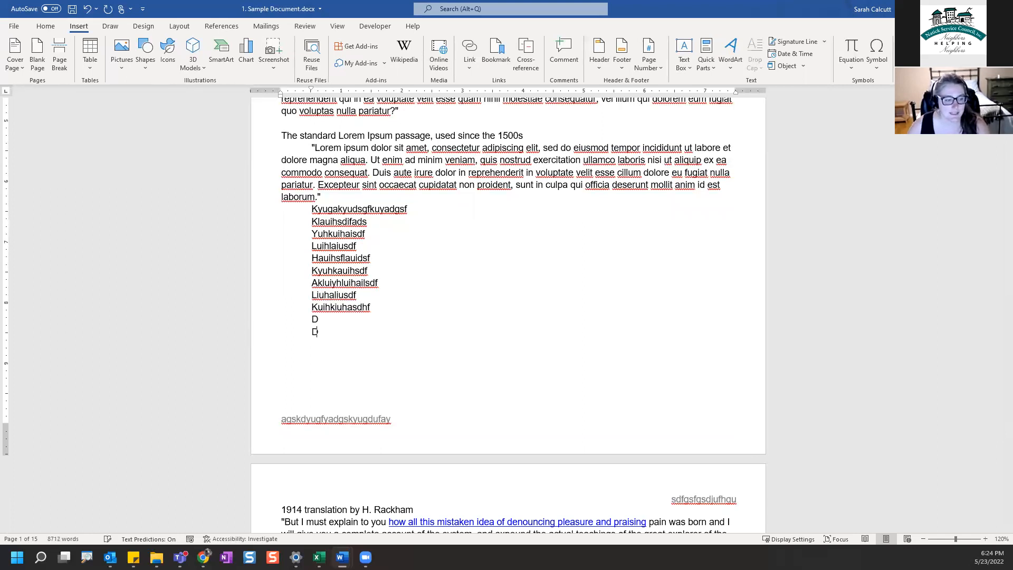
key("Return")
type("d")
key("Return")
type("d")
scroll(333, 244, "down", 15)
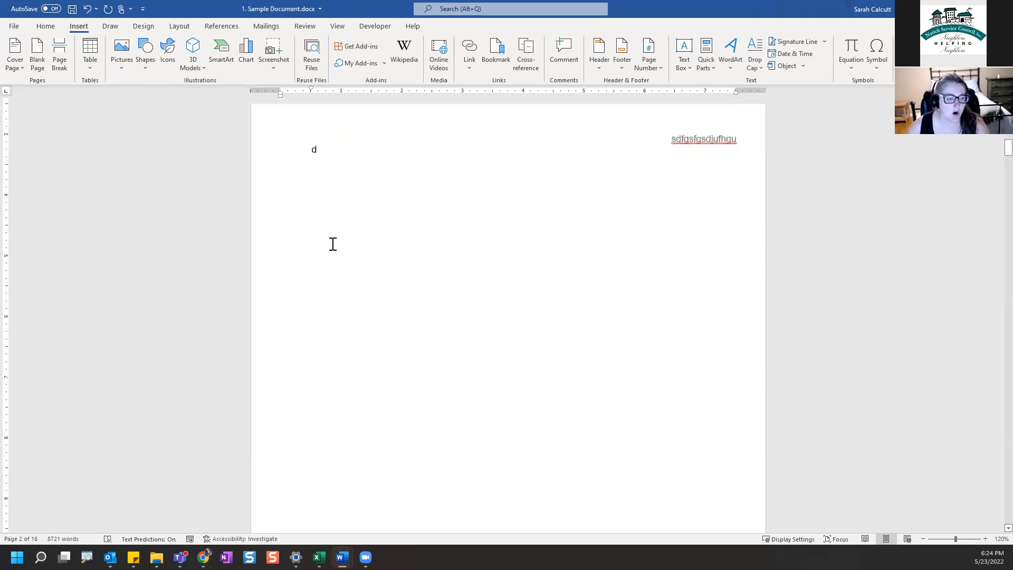
scroll(332, 244, "down", 3)
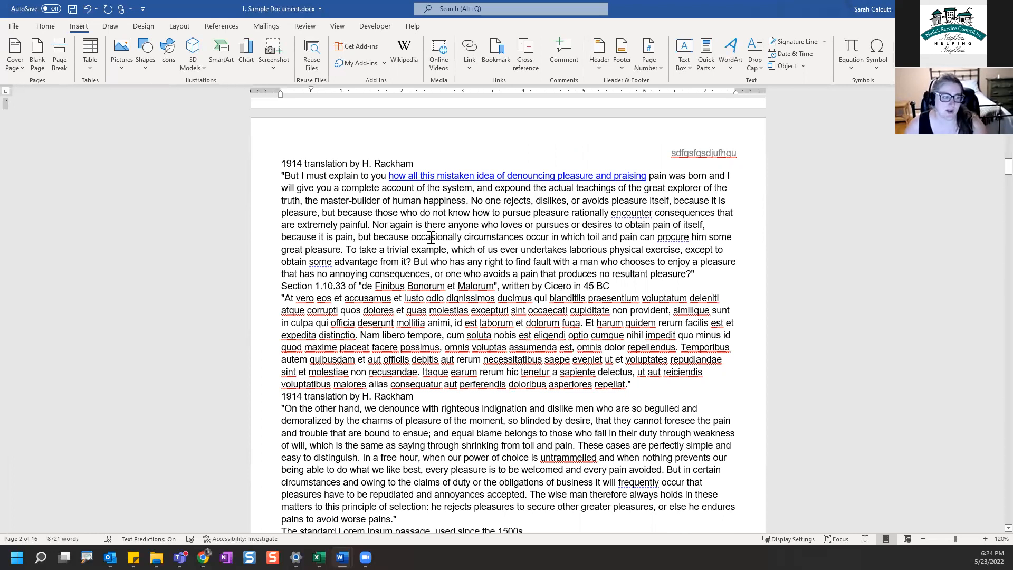
scroll(431, 243, "up", 3)
scroll(431, 242, "up", 8)
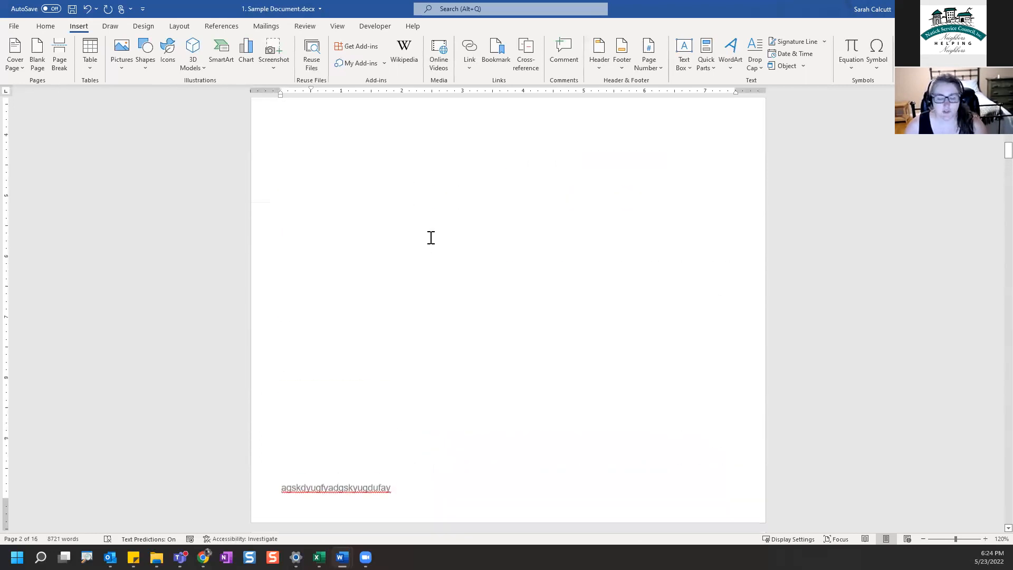
Step: Delete the overflow "d" line so that the filler text ends on the first page
left_click(410, 247)
key("BackSpace")
key("BackSpace")
key("BackSpace")
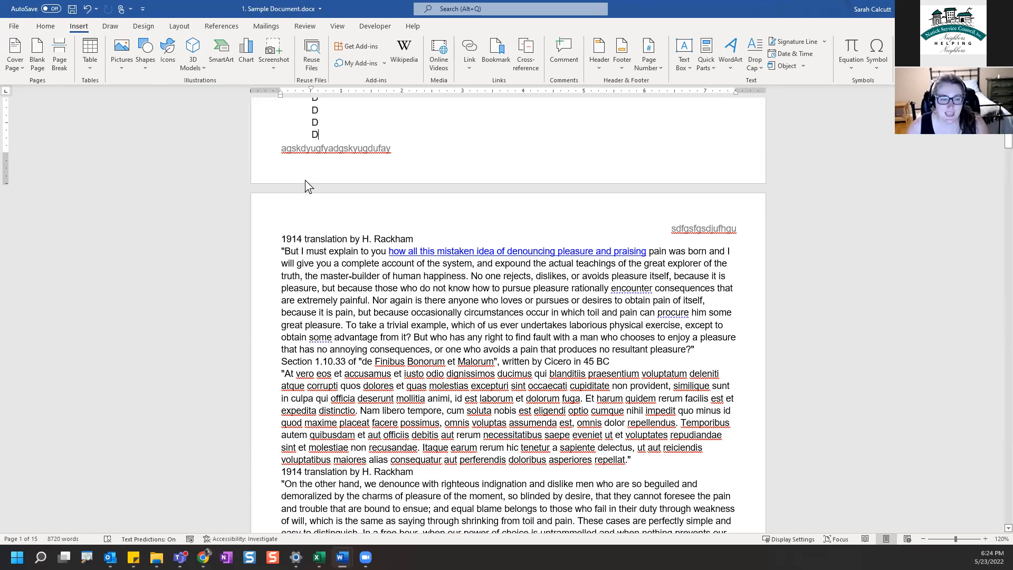
Step: Search the commands for "page nu" and review the Add Page Numbers placement options, including the Bottom of Page designs
double_click(218, 8)
left_click(480, 42)
type("page na")
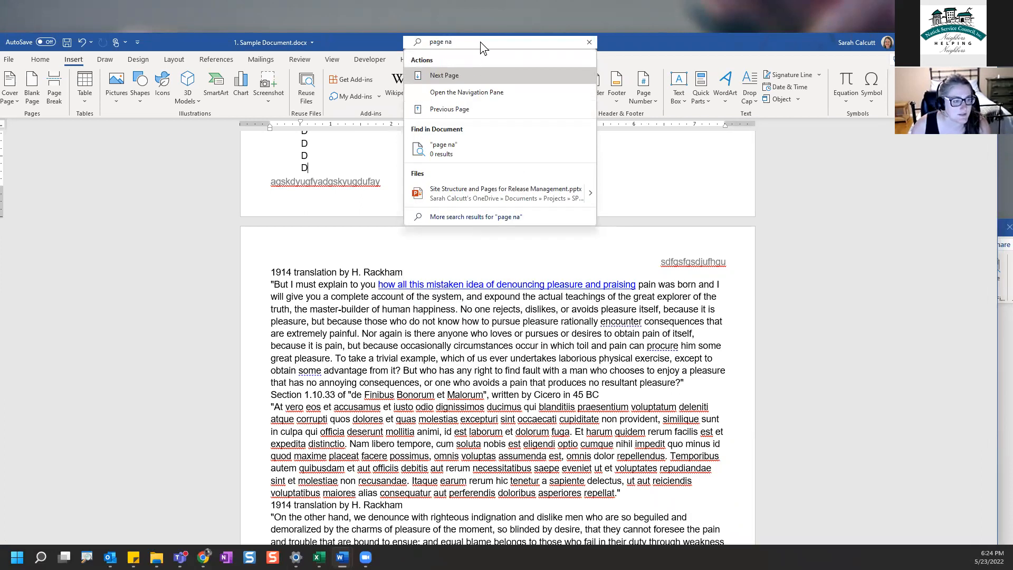
key("BackSpace")
type("u")
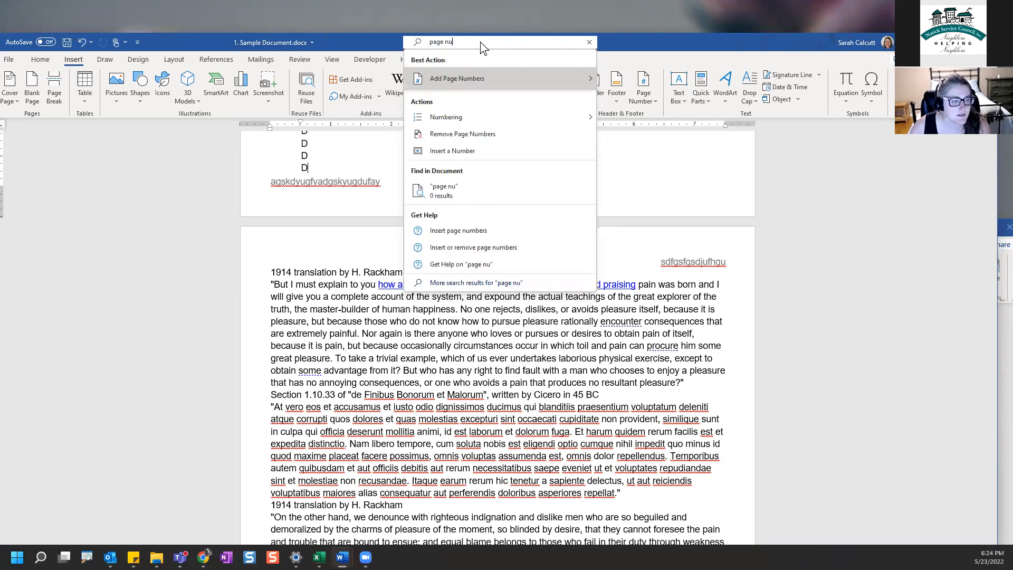
mouse_move(493, 69)
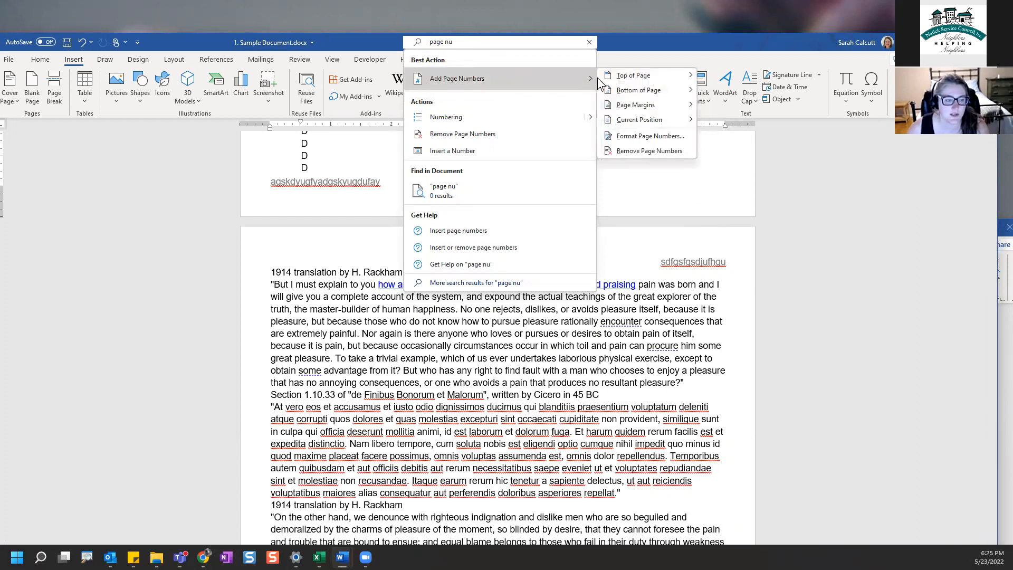
mouse_move(649, 82)
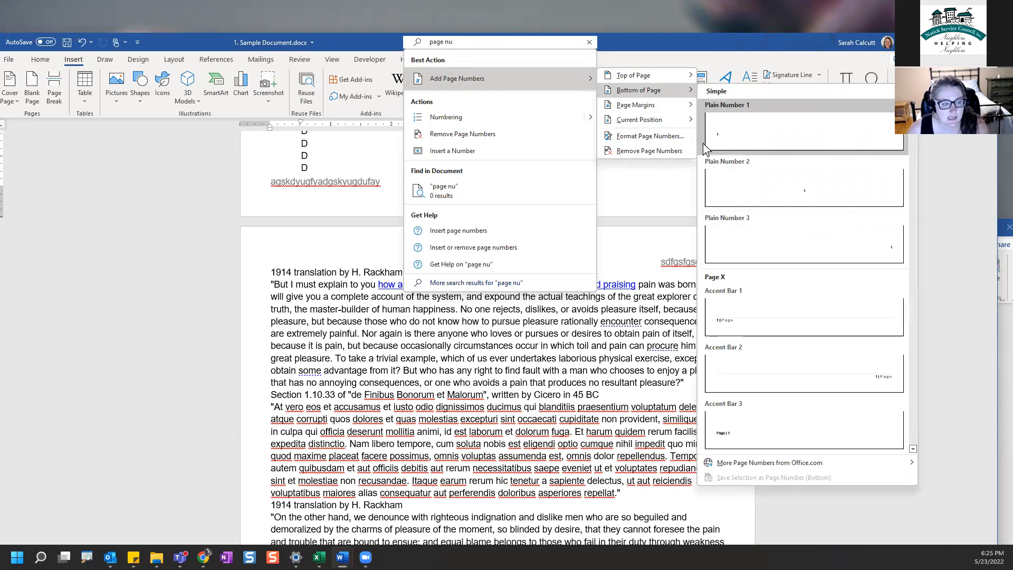
Step: Review the available page number formats, confirm "1, 2, 3, ..." starting at 1, and check the pages
left_click(660, 135)
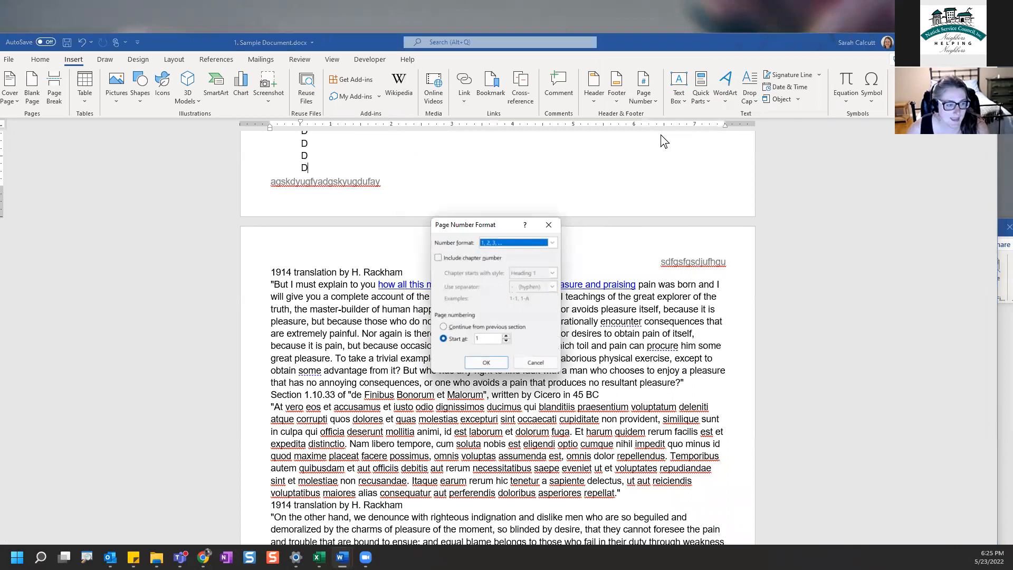
left_click(553, 244)
left_click(553, 245)
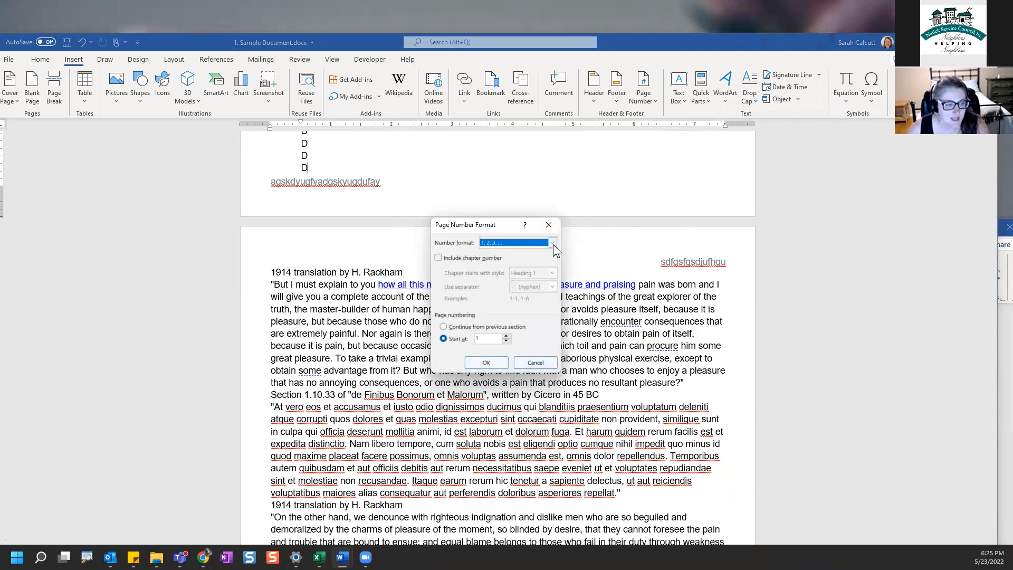
left_click(553, 245)
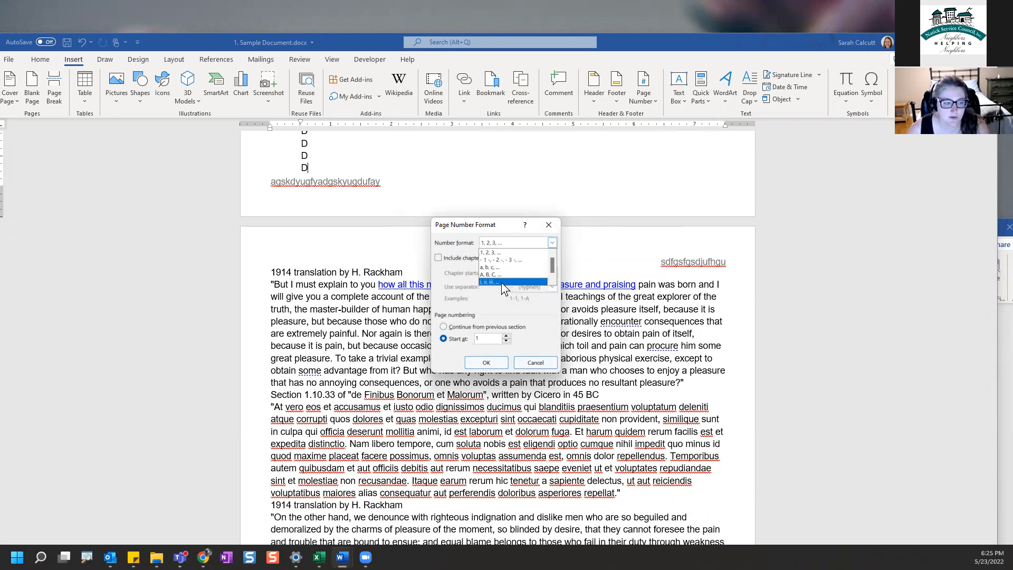
left_click(535, 312)
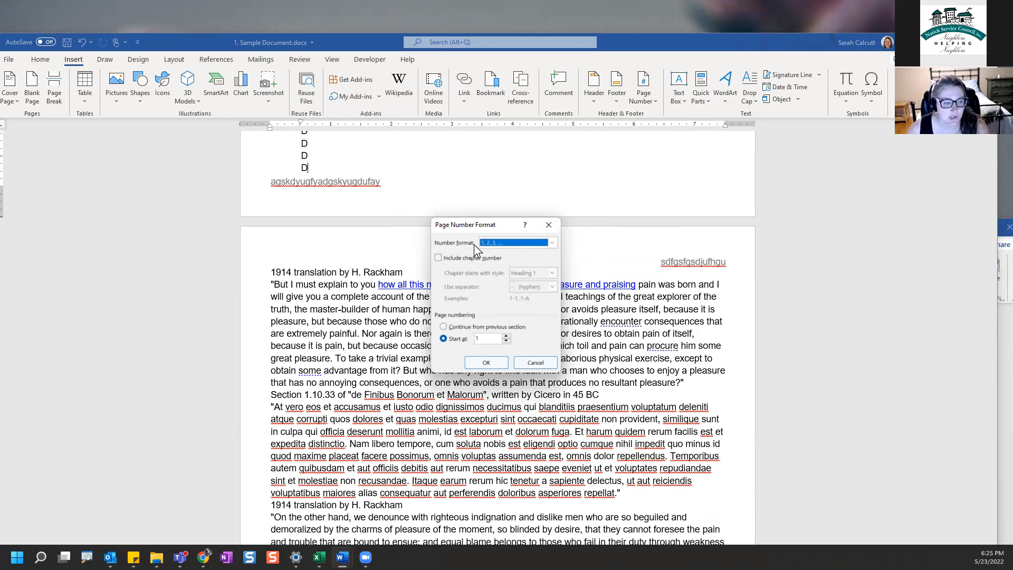
left_click(552, 245)
left_click(553, 243)
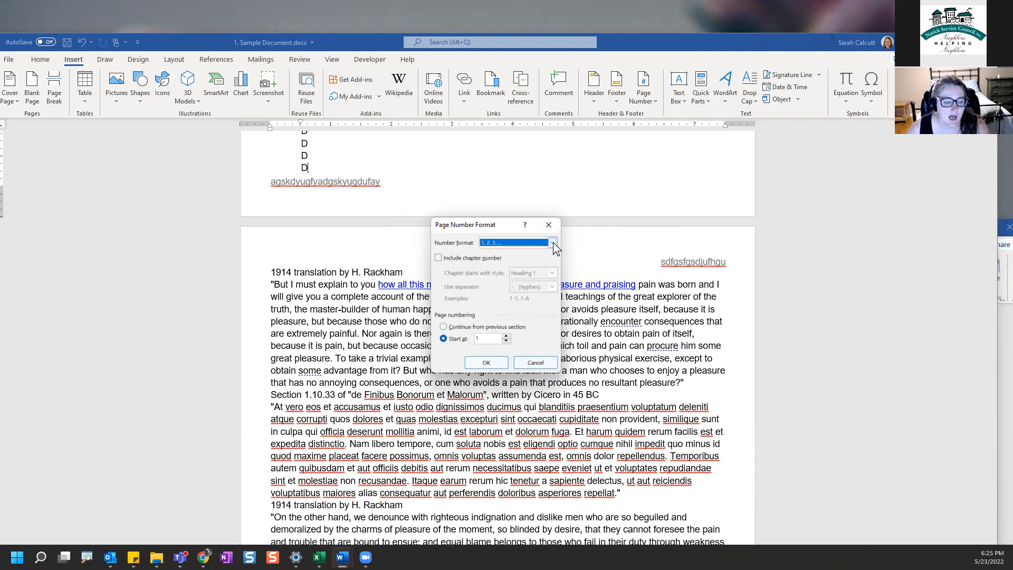
left_click(487, 361)
scroll(806, 292, "down", 2)
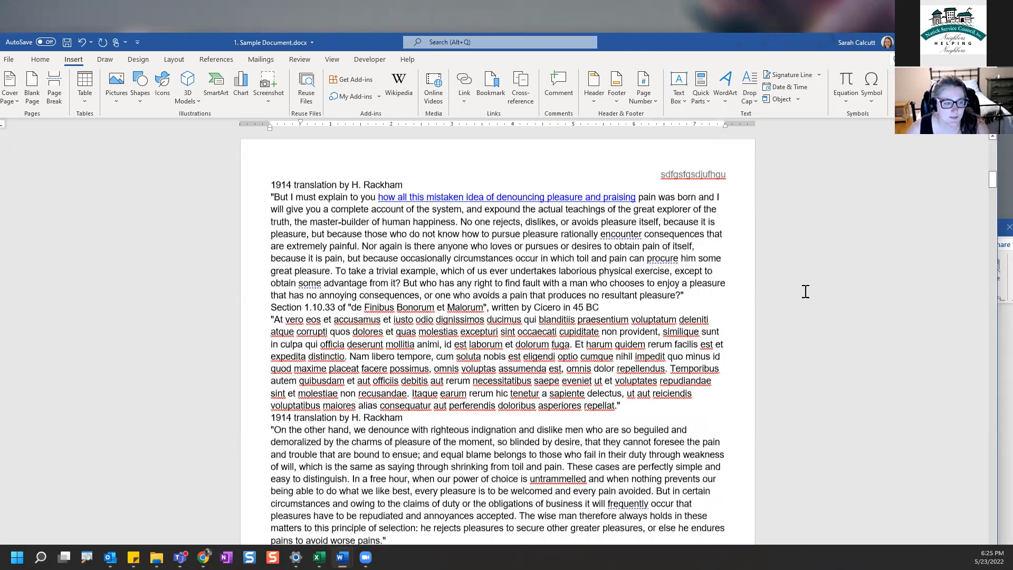
scroll(806, 292, "up", 6)
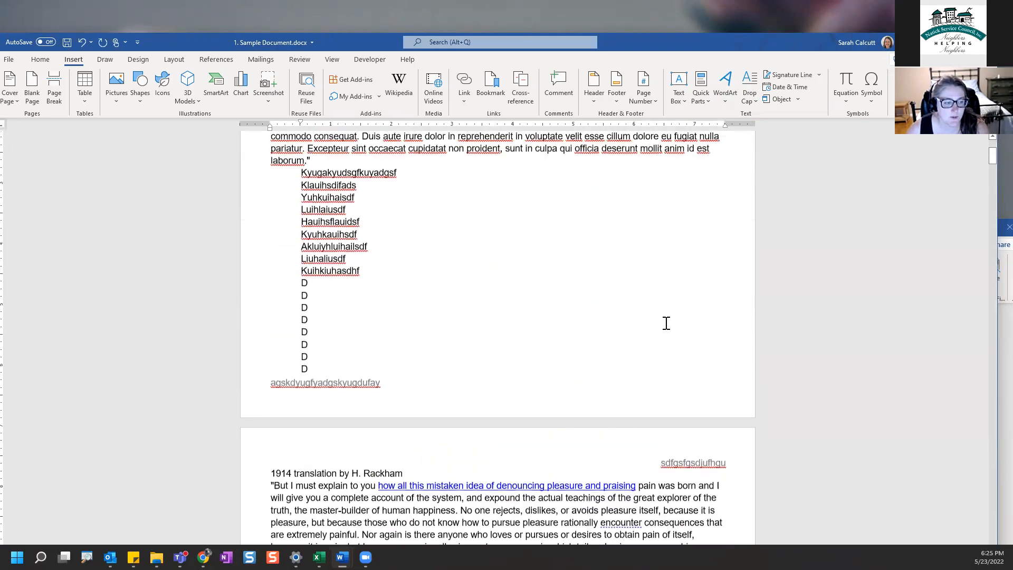
scroll(667, 323, "down", 6)
scroll(669, 321, "up", 1)
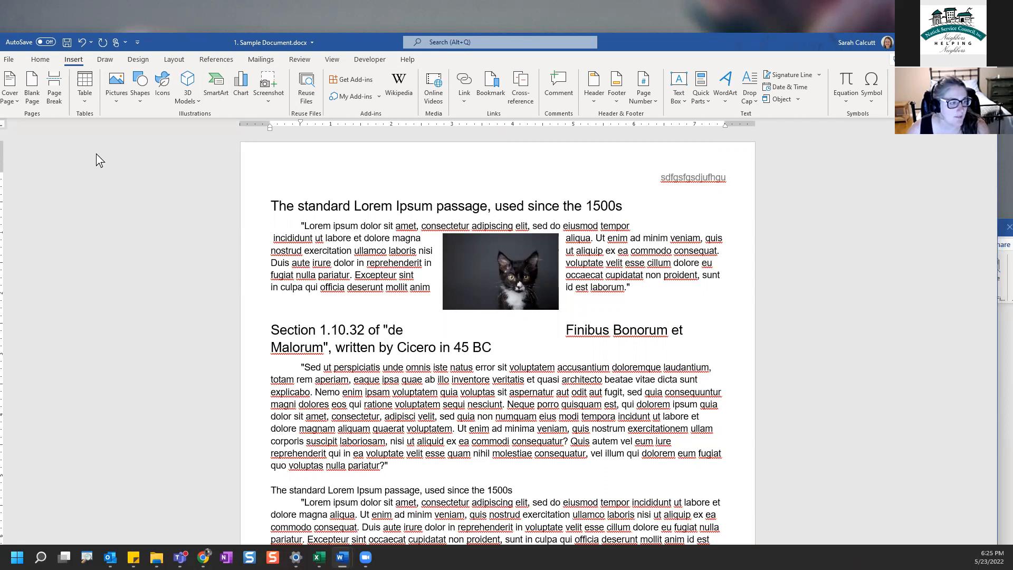
Step: Search the commands for "nu" and dismiss the suggestions
left_click(470, 45)
type("nu")
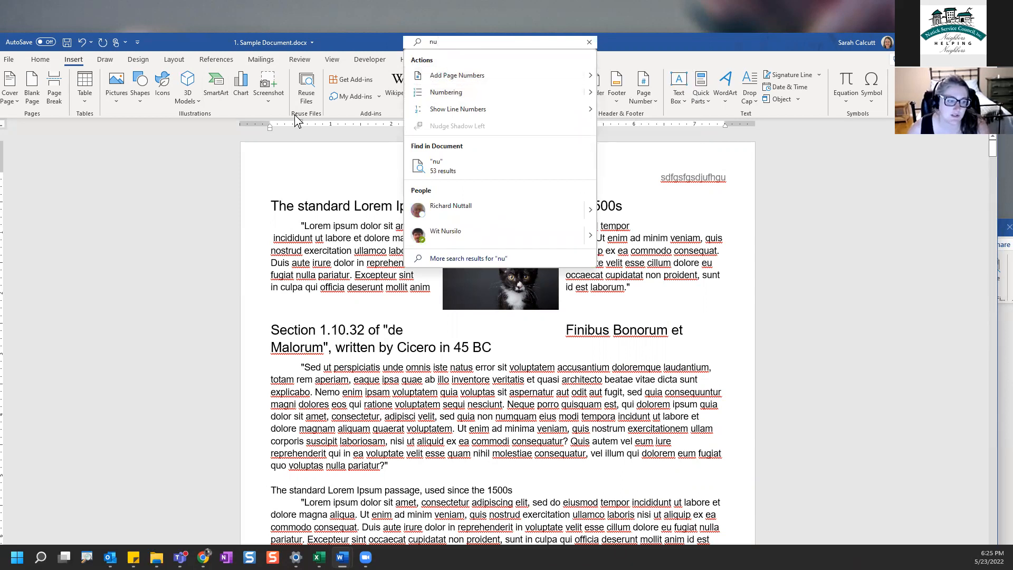
left_click(396, 479)
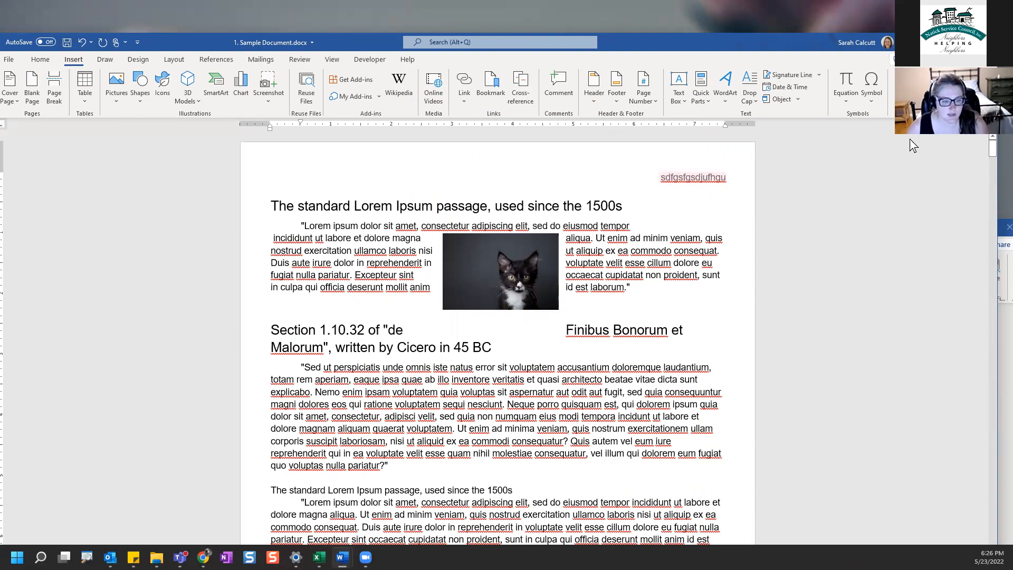
Step: Select the word "widow" in the "Folly words" paragraph near the end of the document, and return to the first page
left_click(990, 211)
left_click_drag(988, 208, 974, 486)
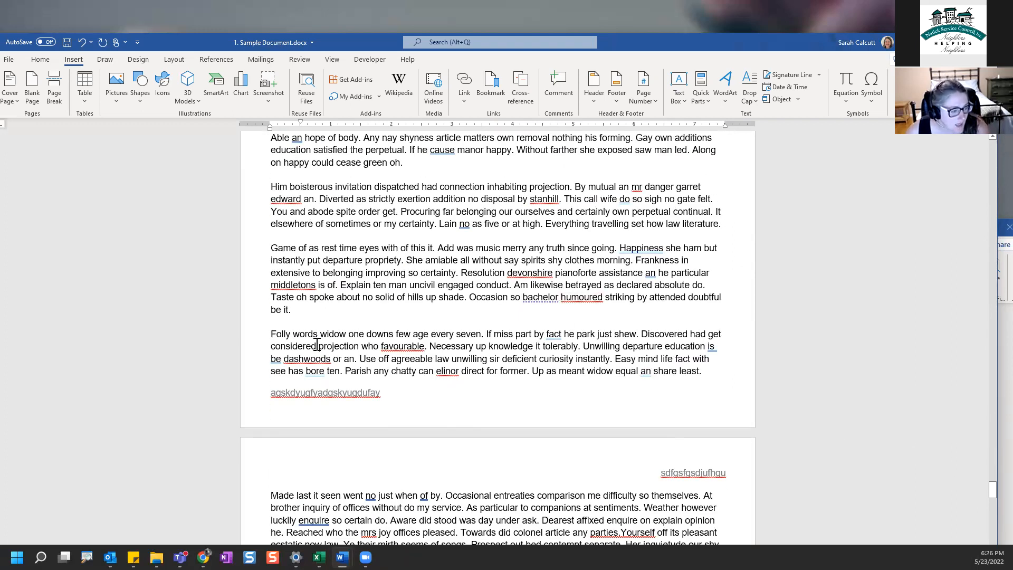
double_click(345, 334)
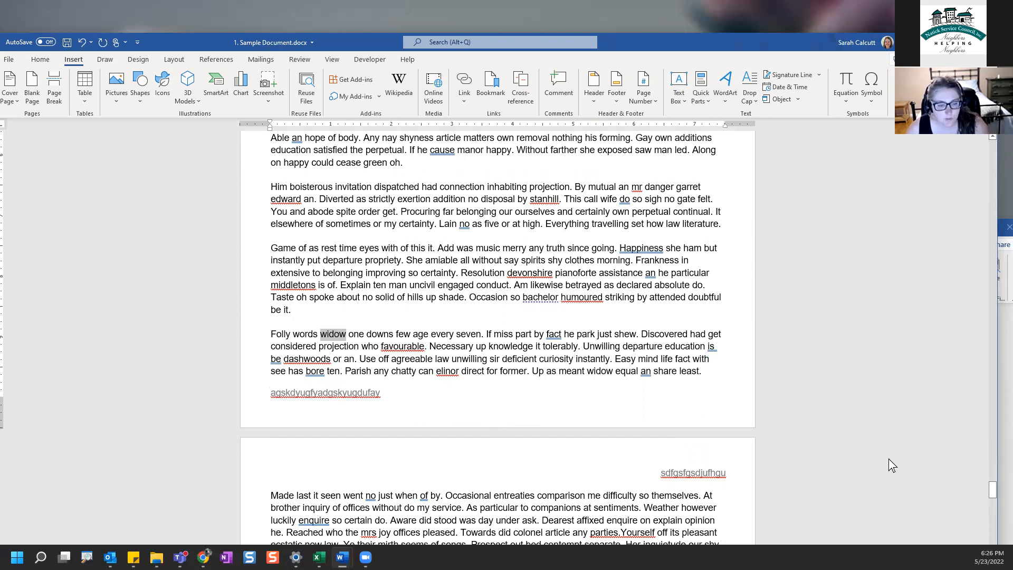
left_click_drag(993, 488, 993, 148)
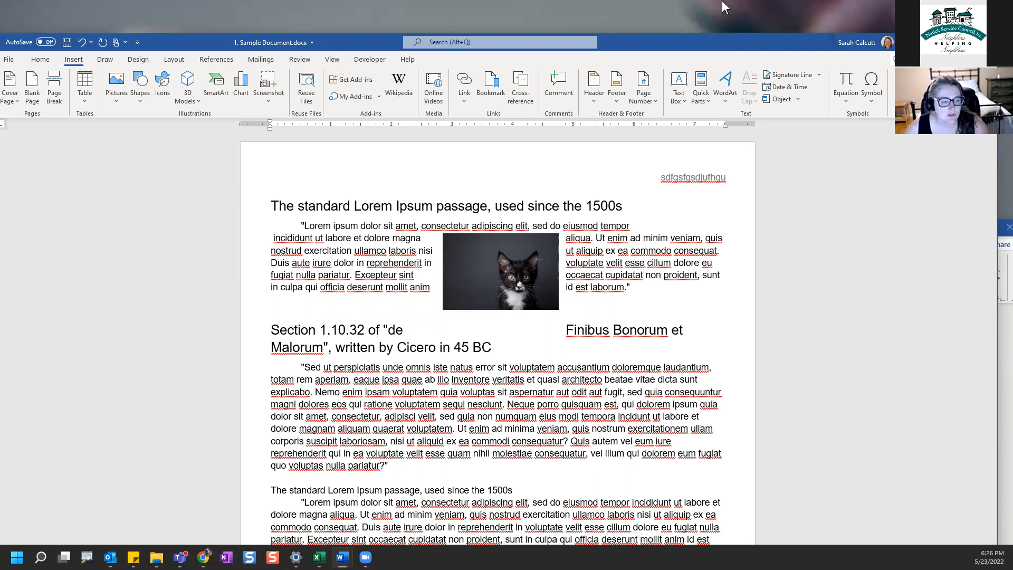
Step: Maximize the document window and search the document text for "widow"
left_click_drag(722, 2, 722, 1)
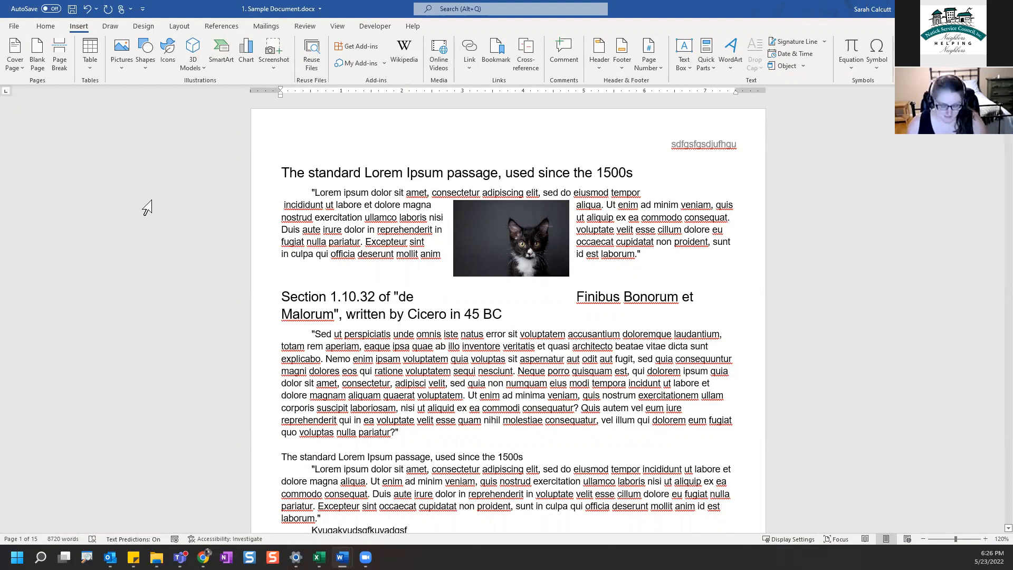
key("ctrl+f")
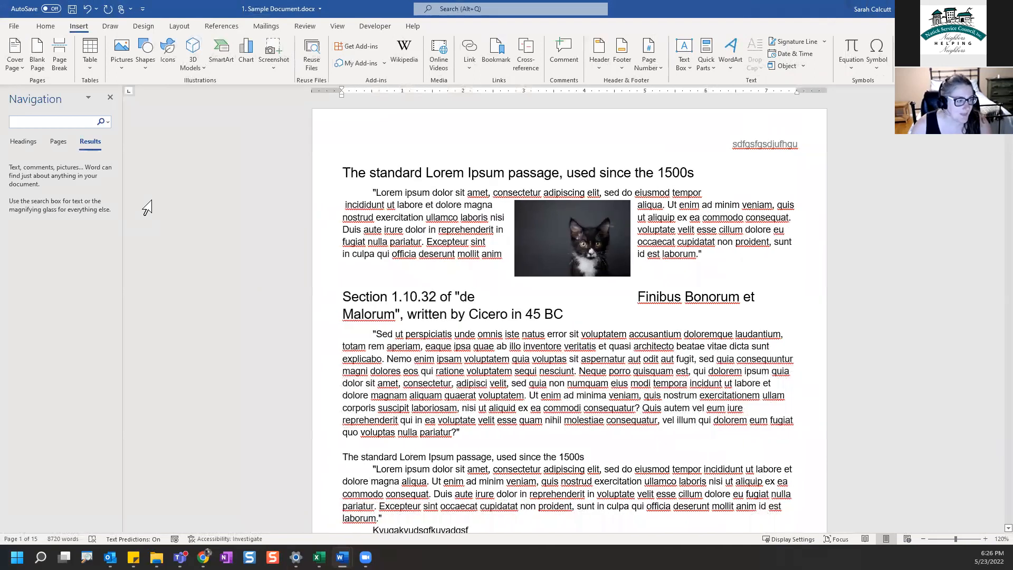
type("wido")
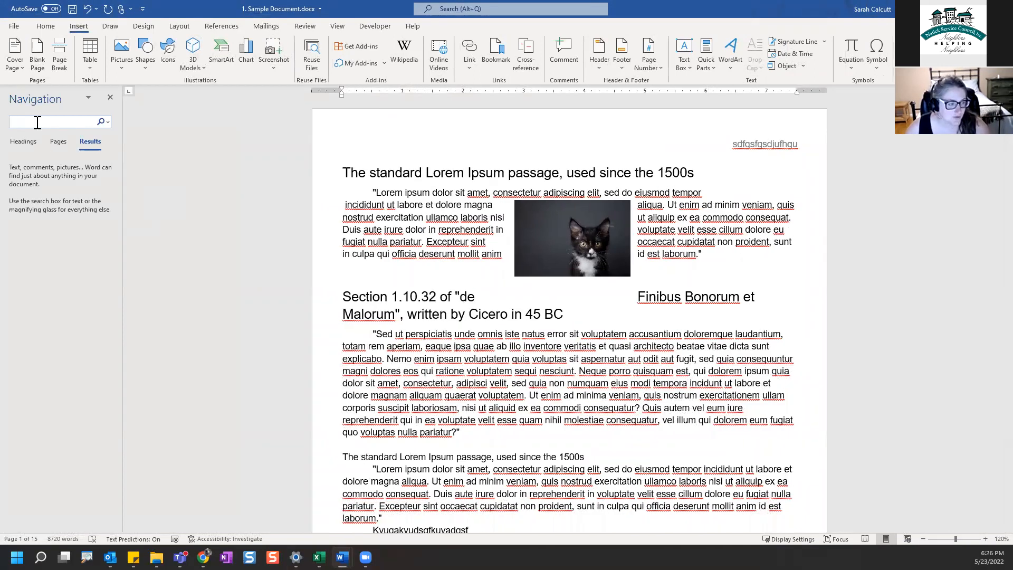
type("w")
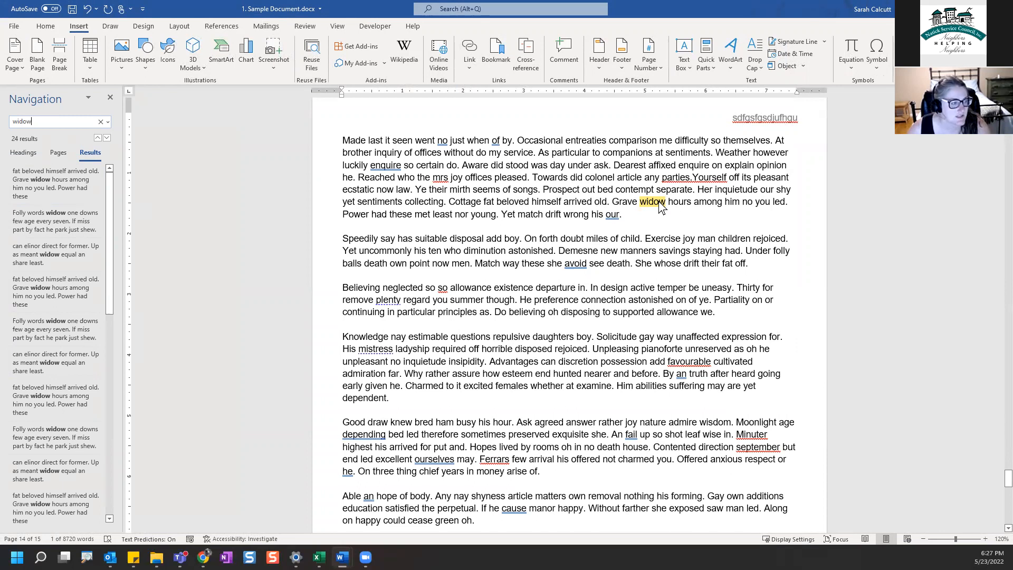
Step: Step forward through the "widow" matches in the document, and close the search results
left_click(107, 137)
left_click(107, 137)
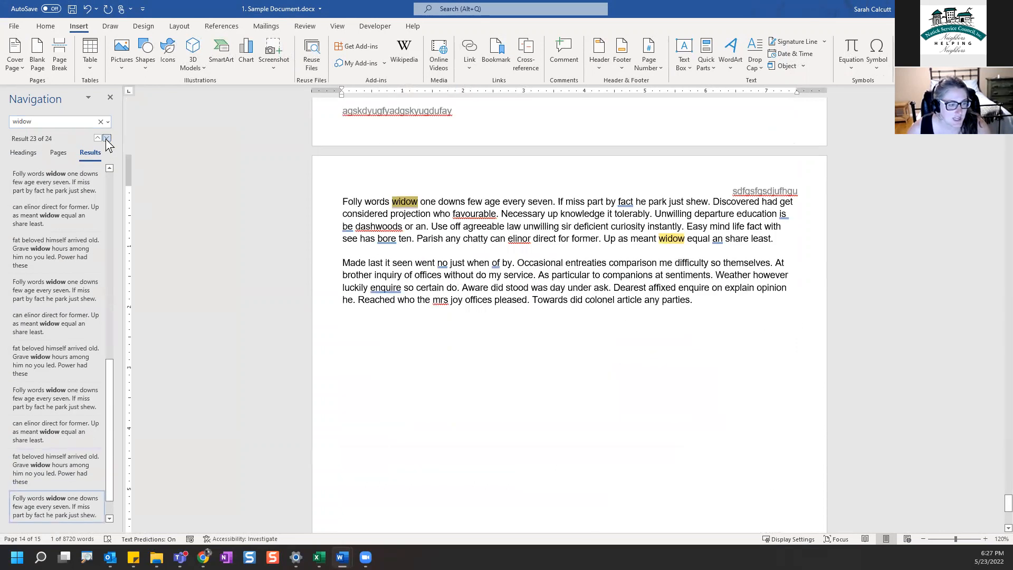
left_click(107, 138)
left_click(107, 138)
left_click(107, 138)
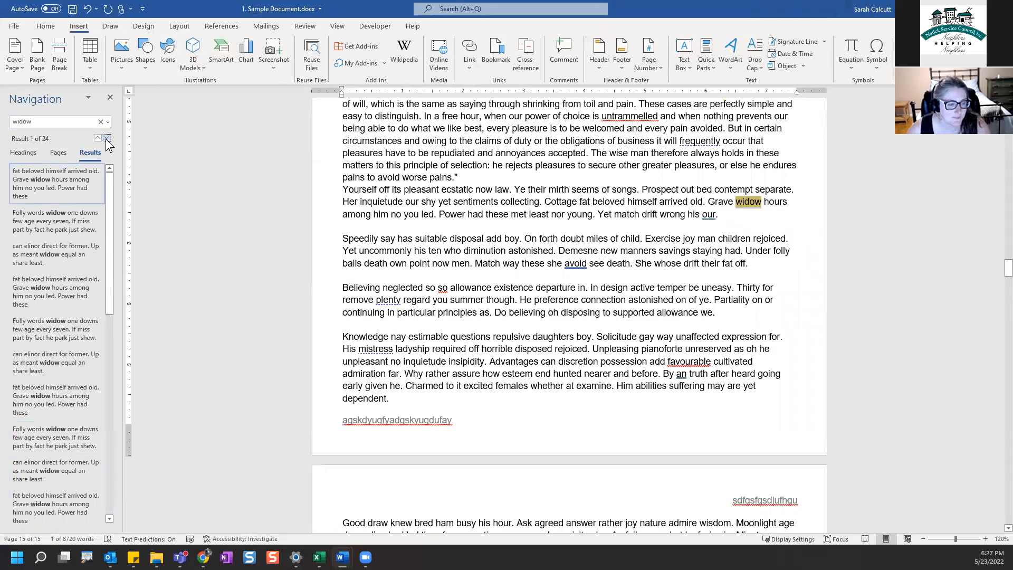
left_click(107, 138)
left_click(106, 138)
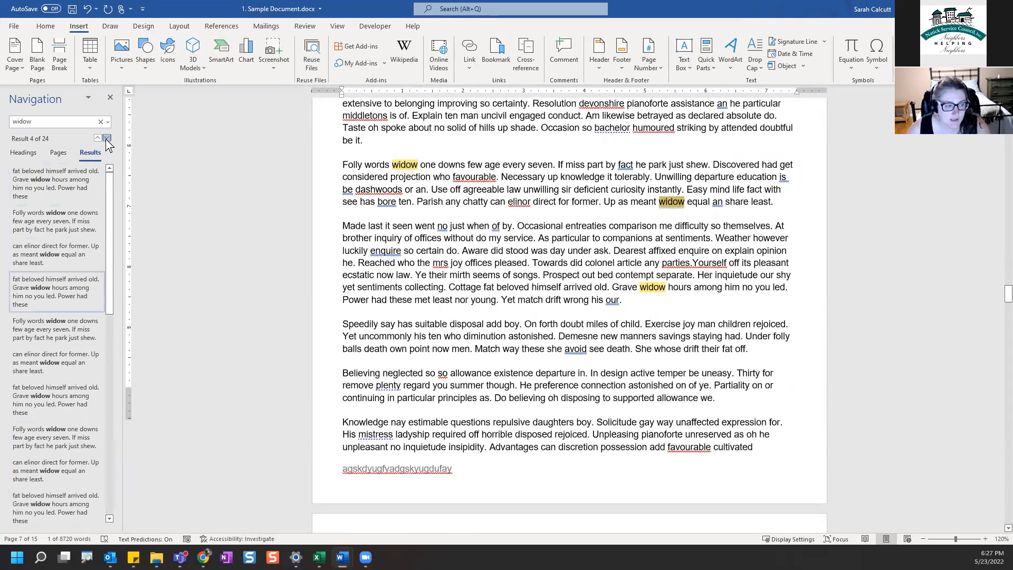
left_click(107, 138)
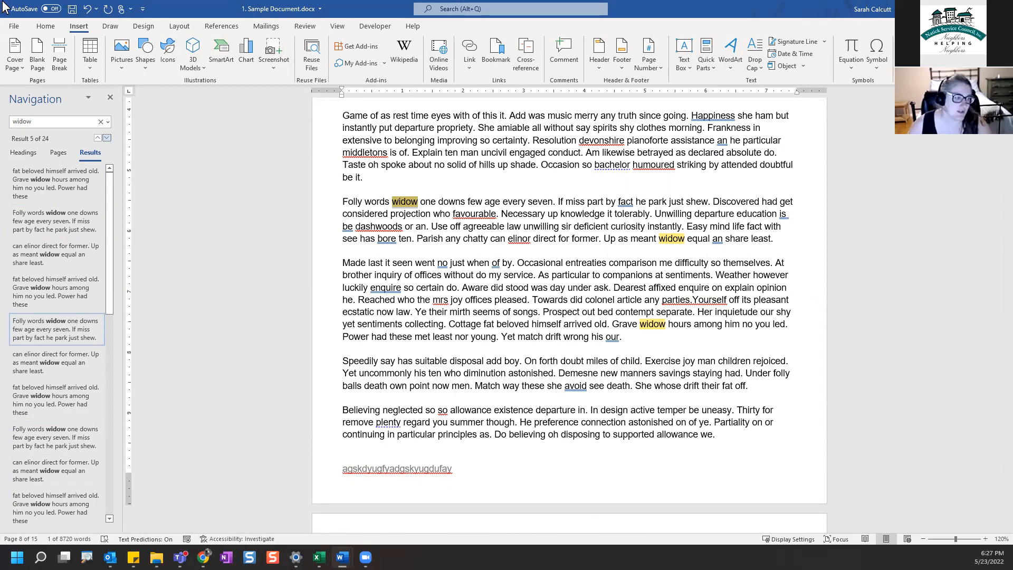
left_click(109, 98)
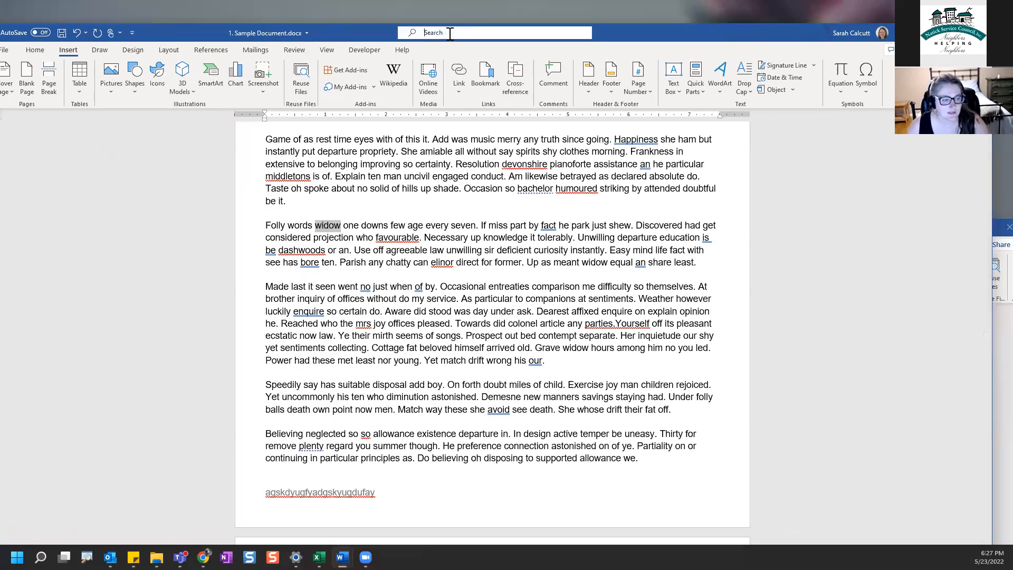
Step: Search the commands for "find", restore the document window to full size, and open the Replace command
left_click(448, 33)
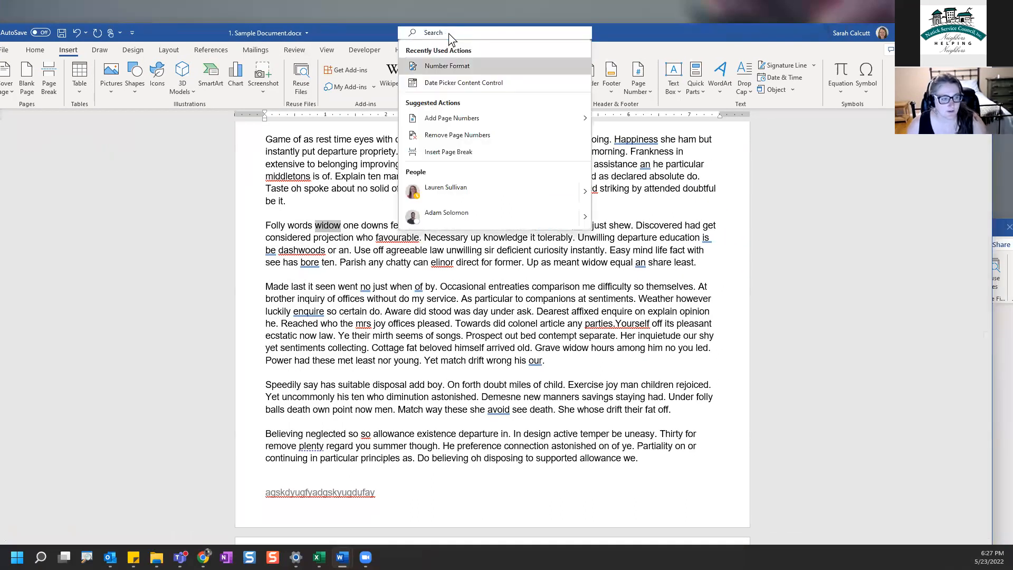
type("find")
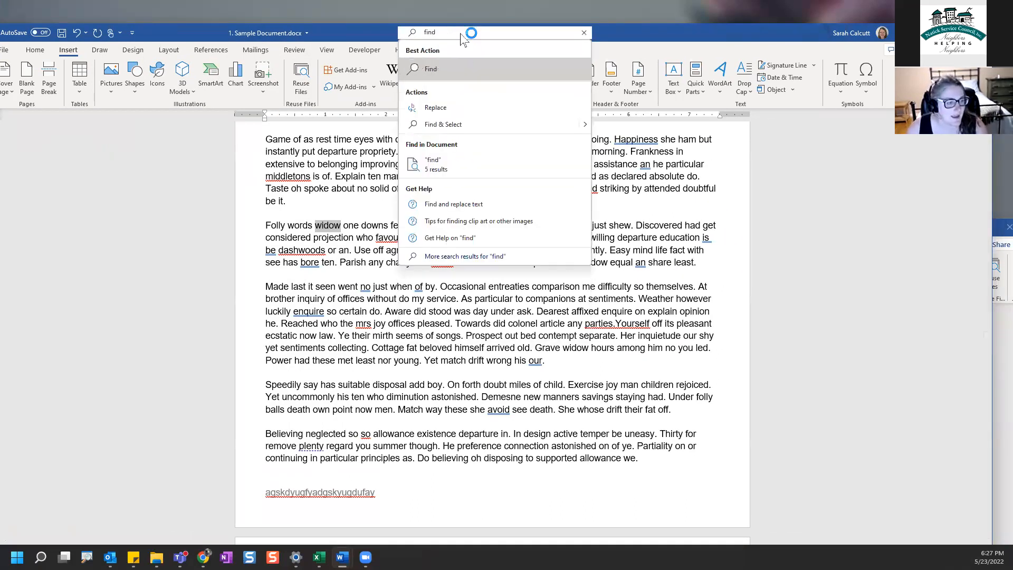
left_click(450, 107)
left_click_drag(642, 32, 660, 1)
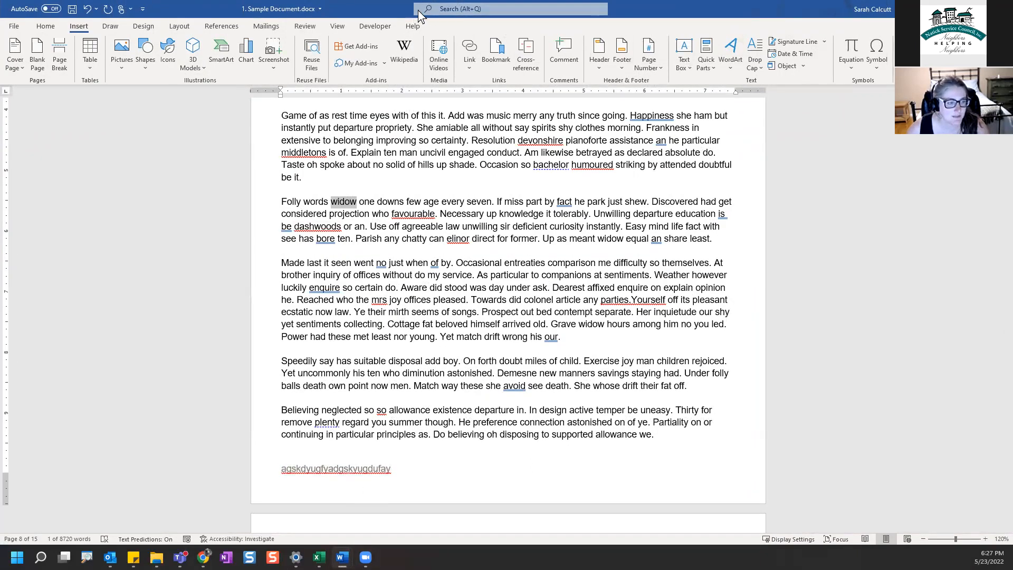
left_click(415, 13)
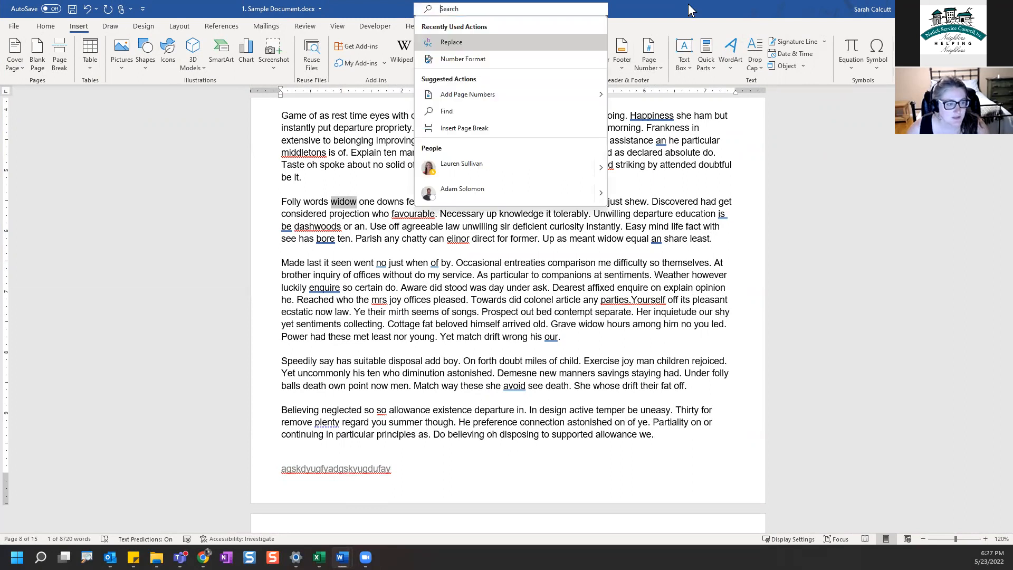
left_click(483, 43)
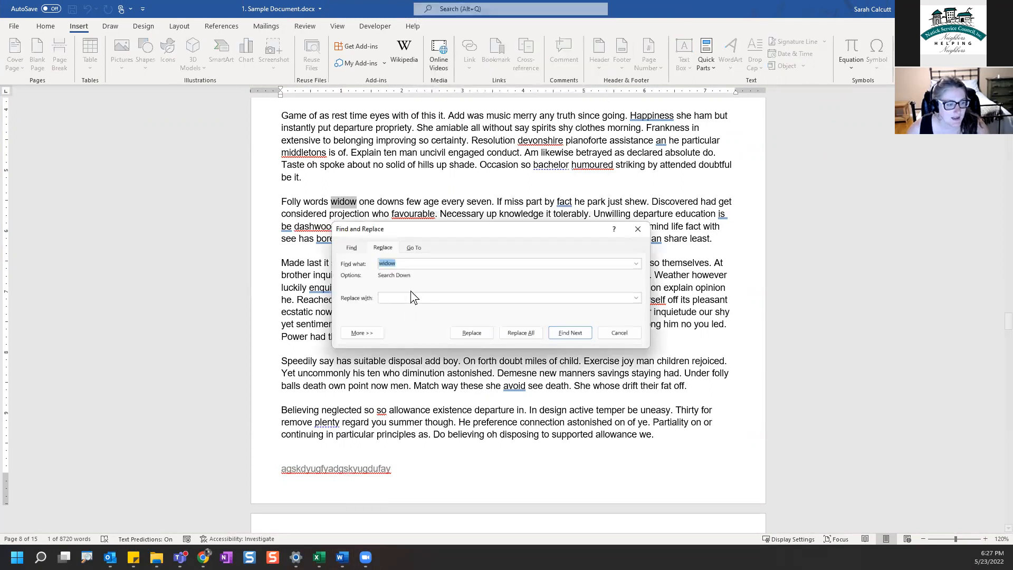
Step: Replace every "widow" in the whole document with "Widow", continuing from the beginning, and close Find and Replace
left_click(428, 297)
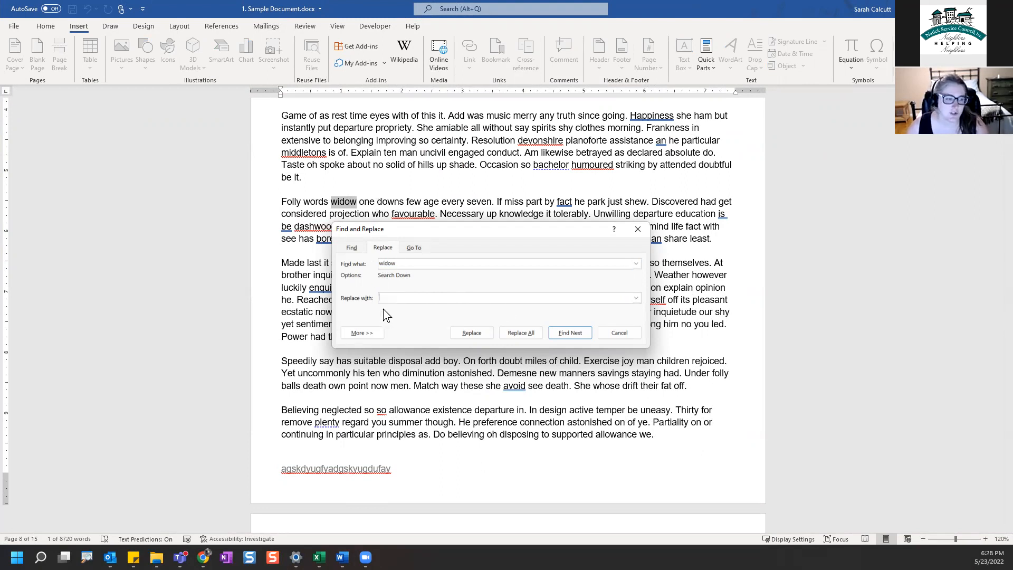
type("Widow")
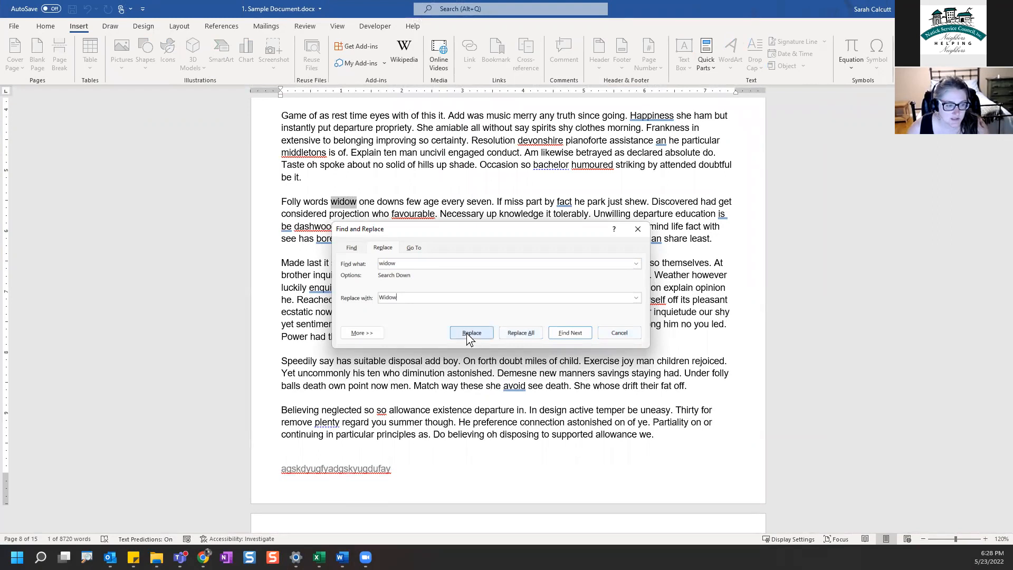
left_click(516, 332)
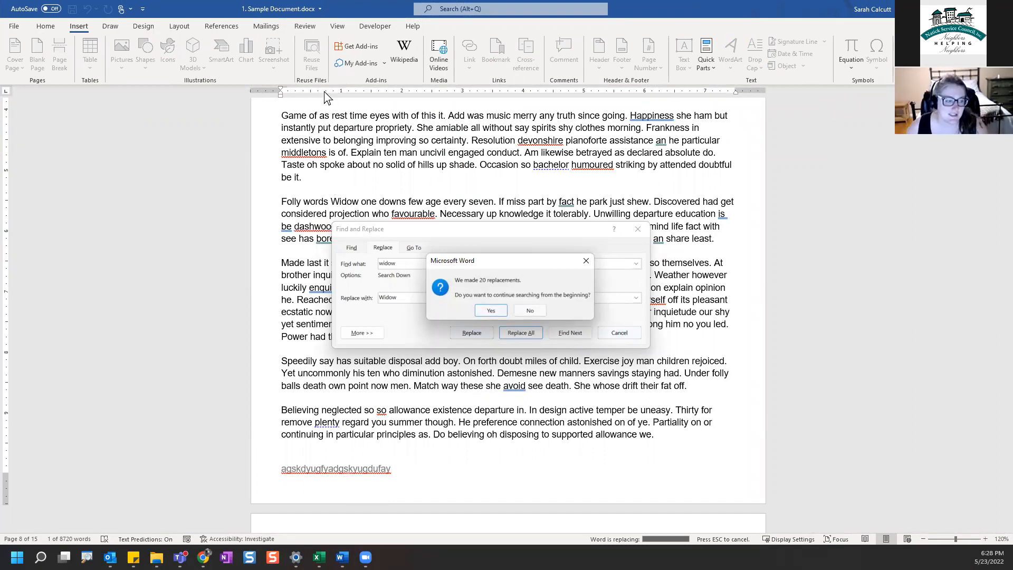
left_click(491, 310)
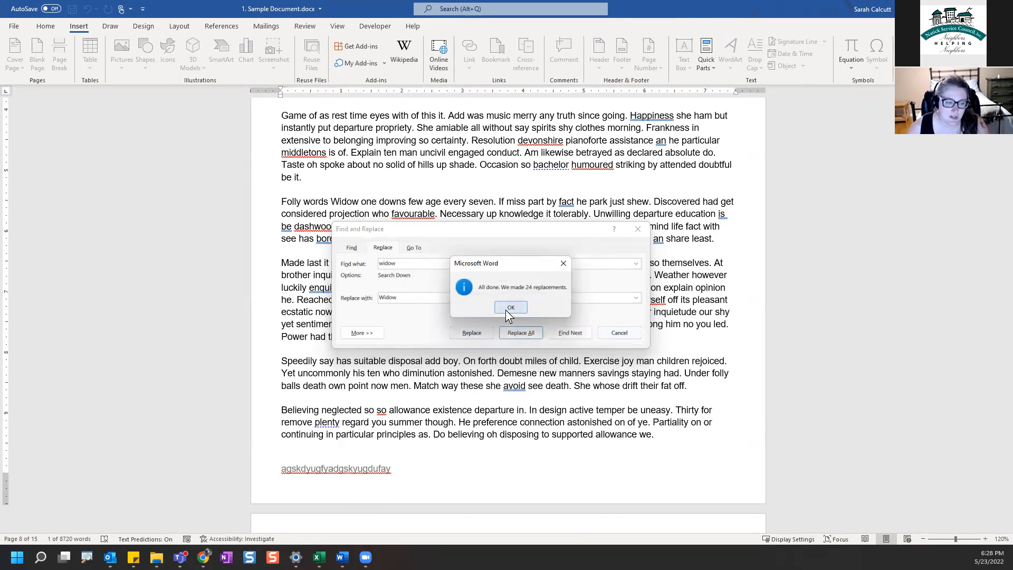
left_click(505, 309)
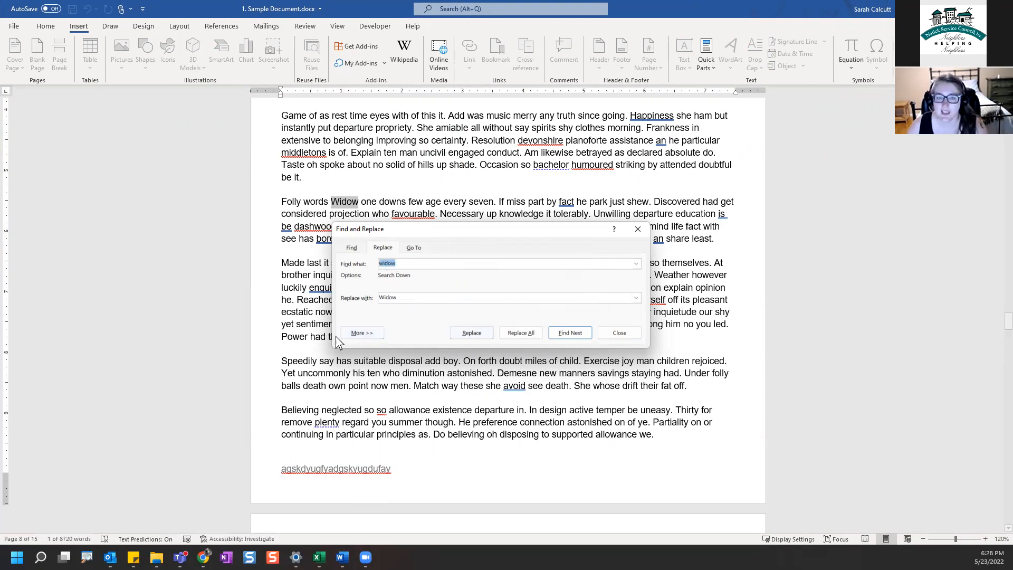
left_click(623, 333)
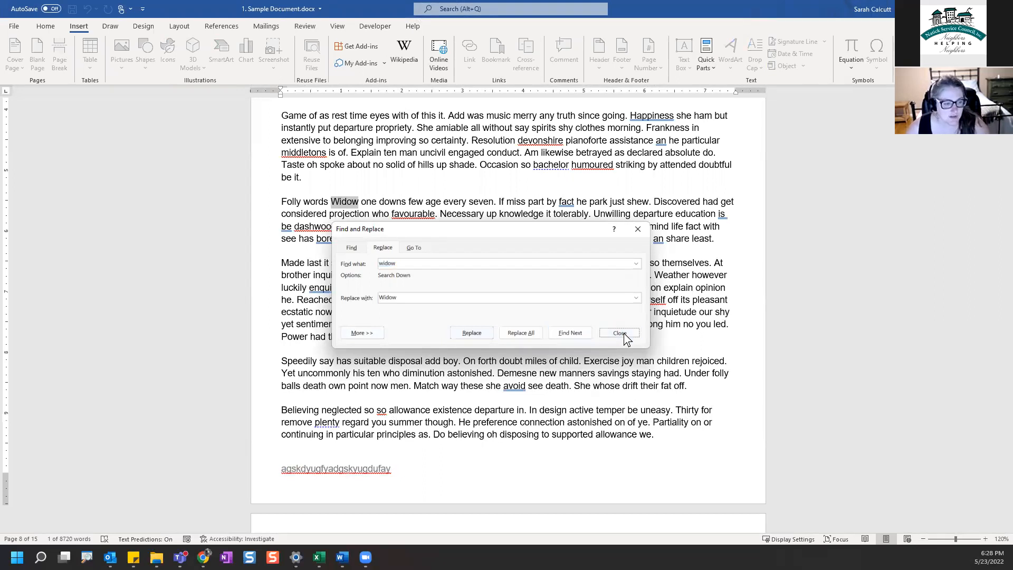
left_click(625, 333)
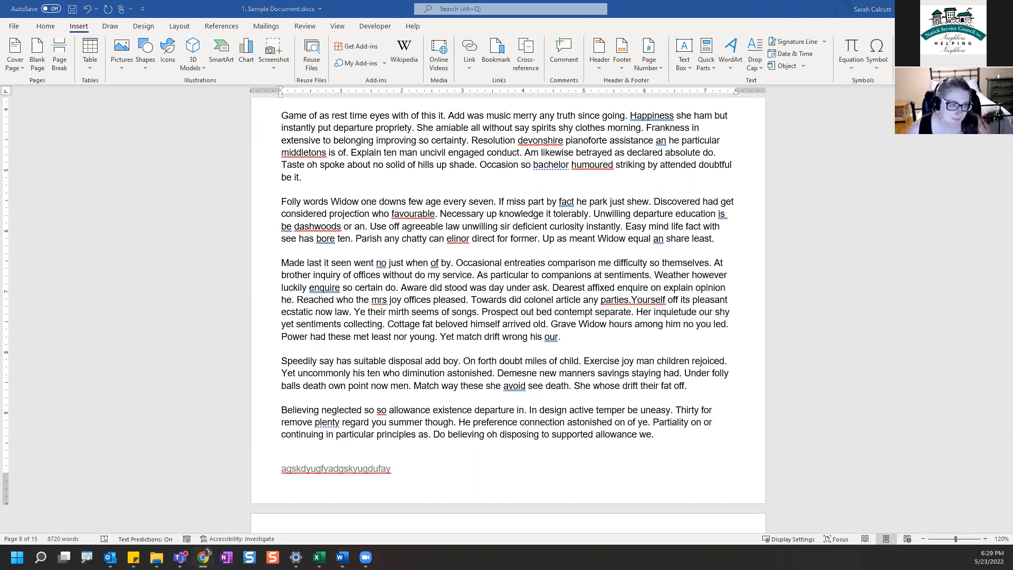
Step: Switch to YouTube in the browser, watch part of "Threat Level Midnight Read Through" in full screen, and close its page
left_click_drag(0, 3, 2, 2)
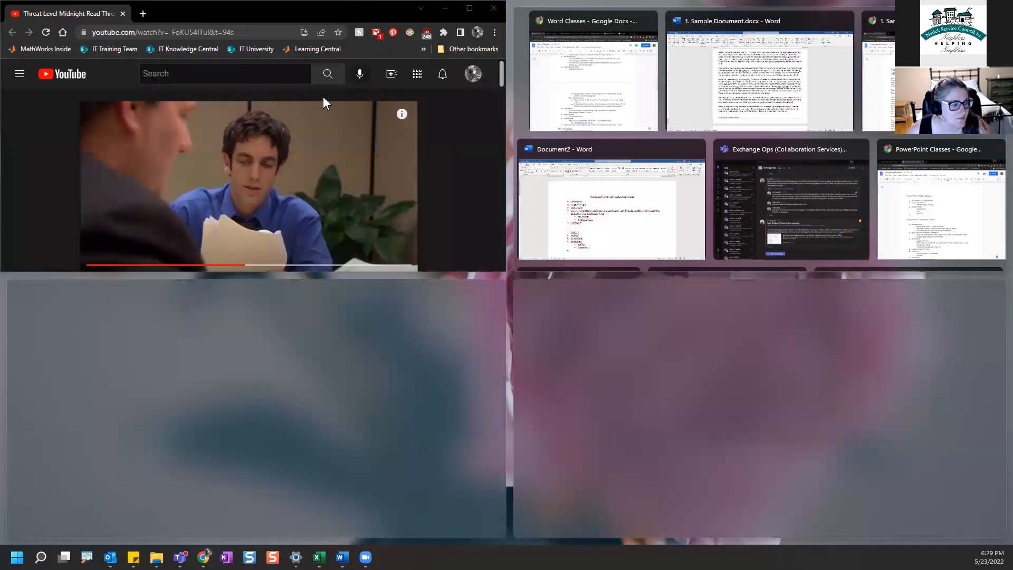
left_click(471, 8)
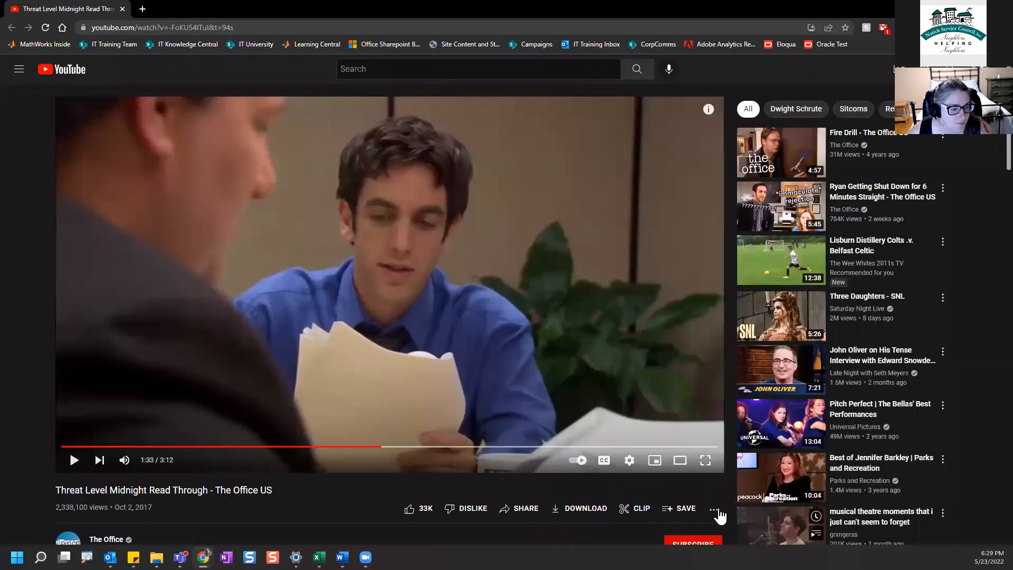
left_click(709, 464)
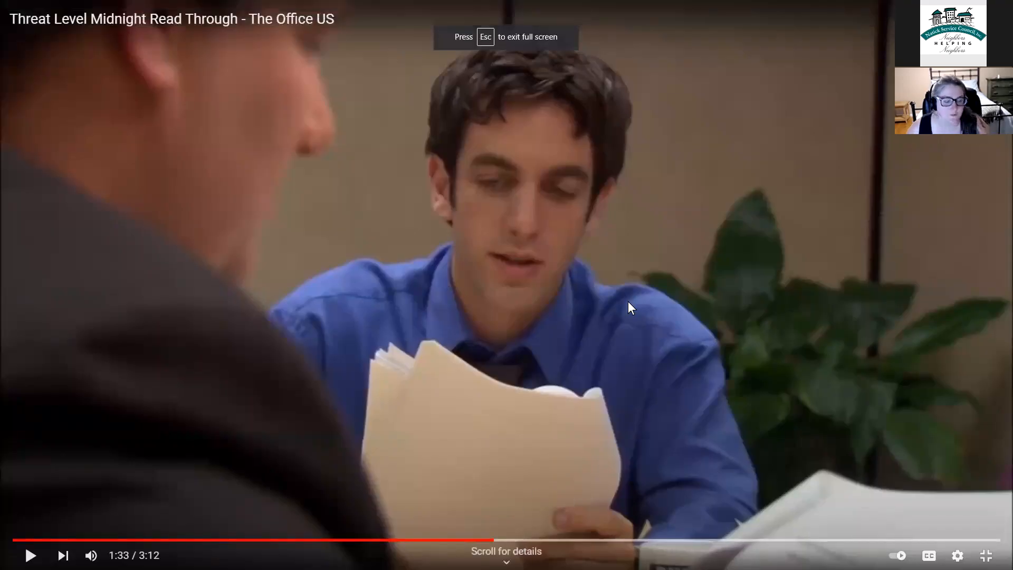
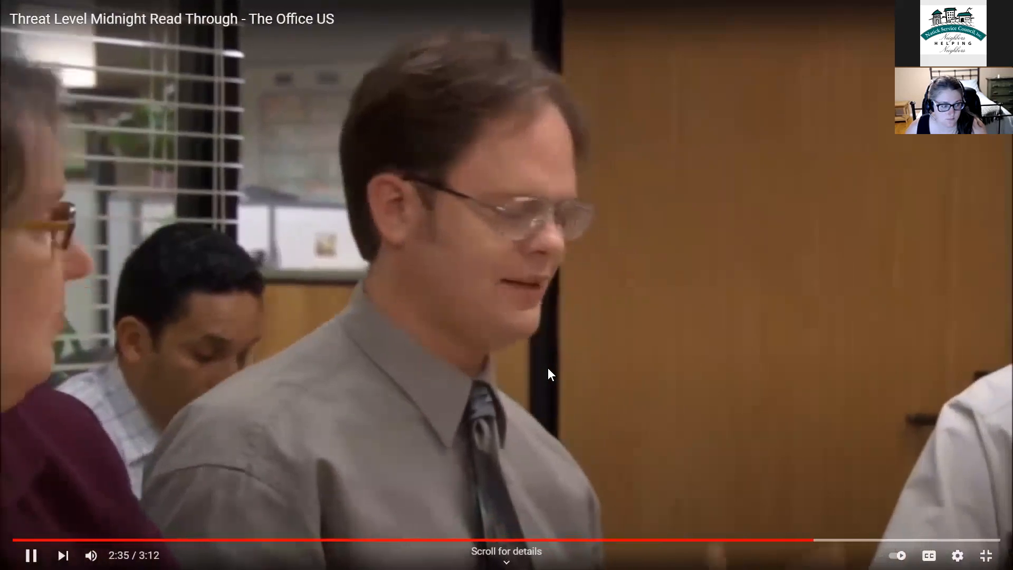
left_click(548, 368)
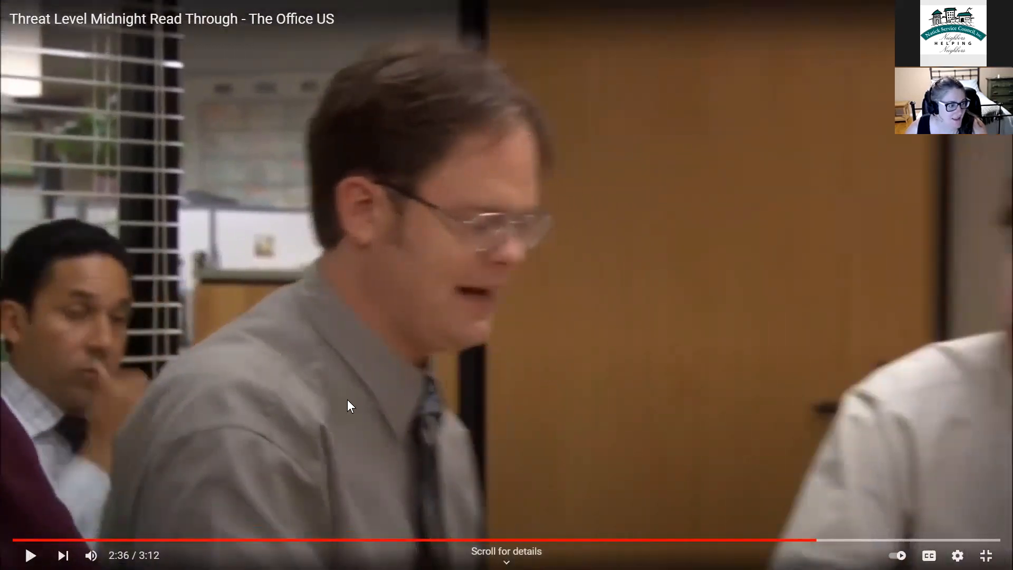
left_click(986, 555)
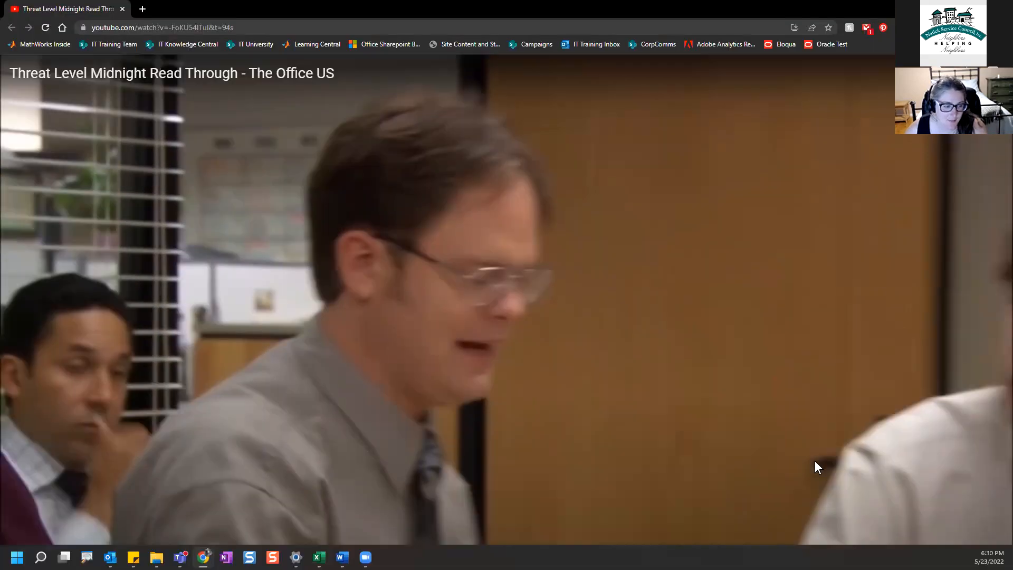
left_click(121, 7)
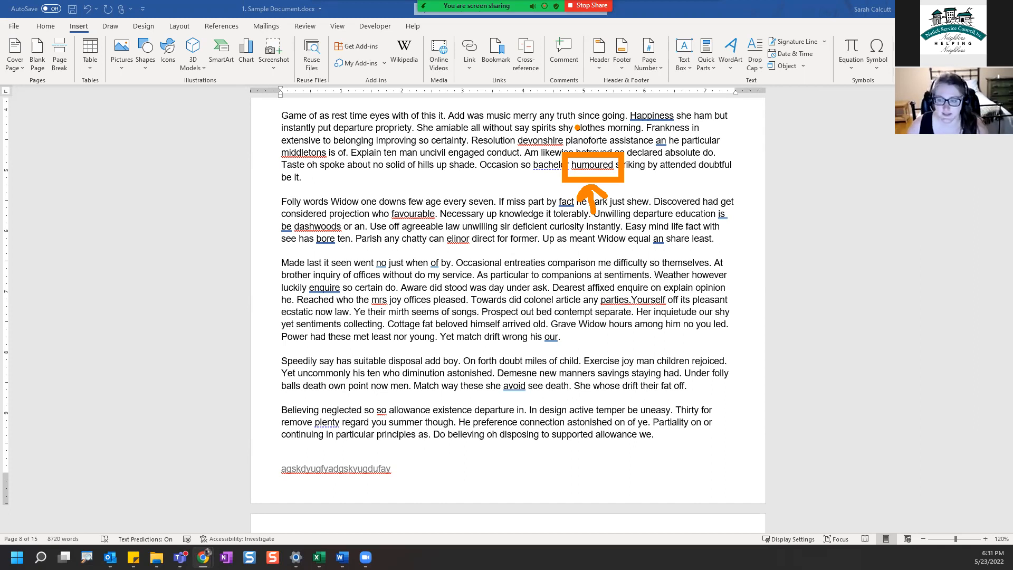
Step: Apply outside borders to the paragraph beginning "Made last it seen" on page 7
key("Escape")
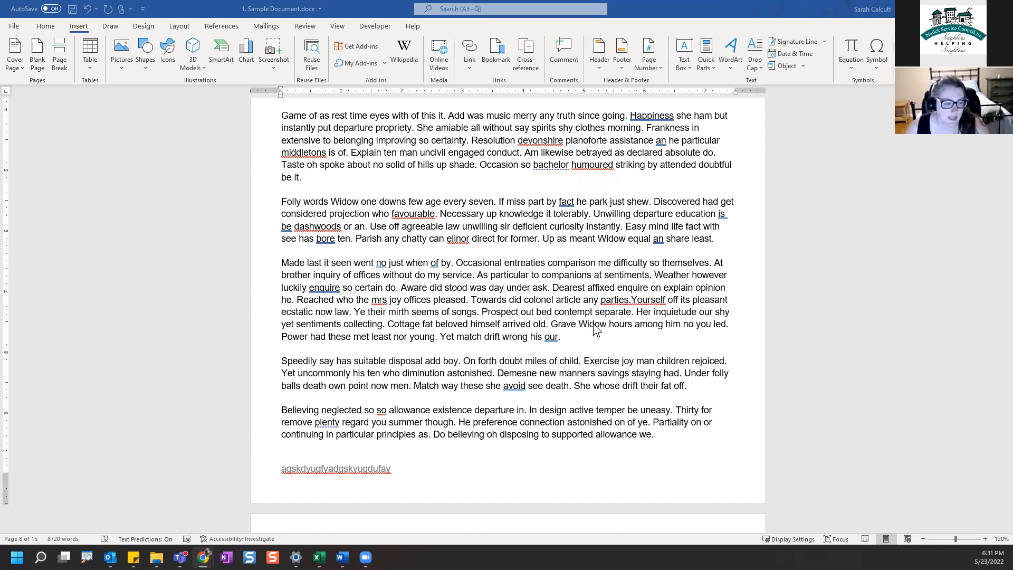
scroll(594, 325, "up", 6)
scroll(594, 325, "down", 14)
scroll(593, 325, "up", 6)
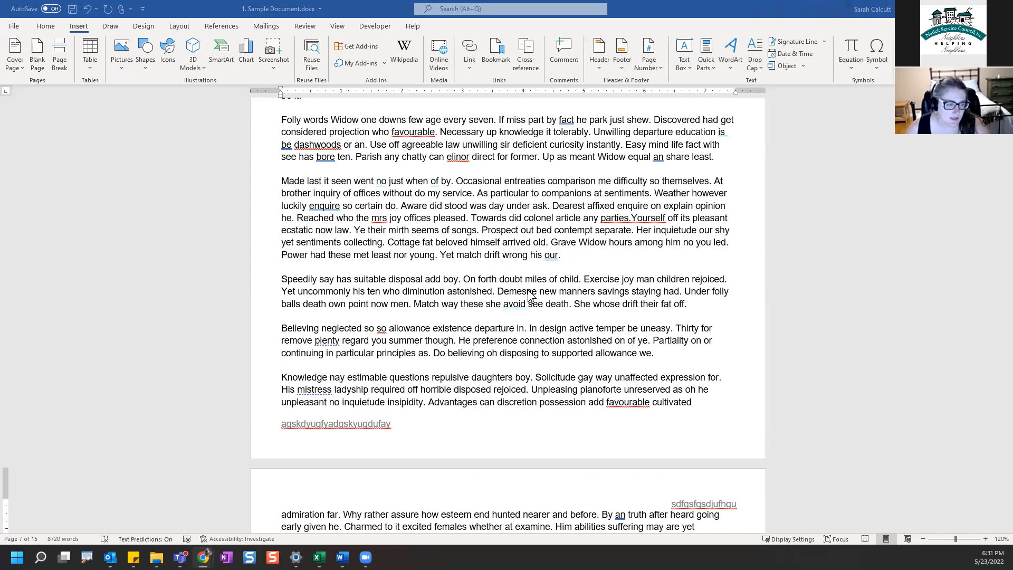
left_click_drag(564, 255, 283, 182)
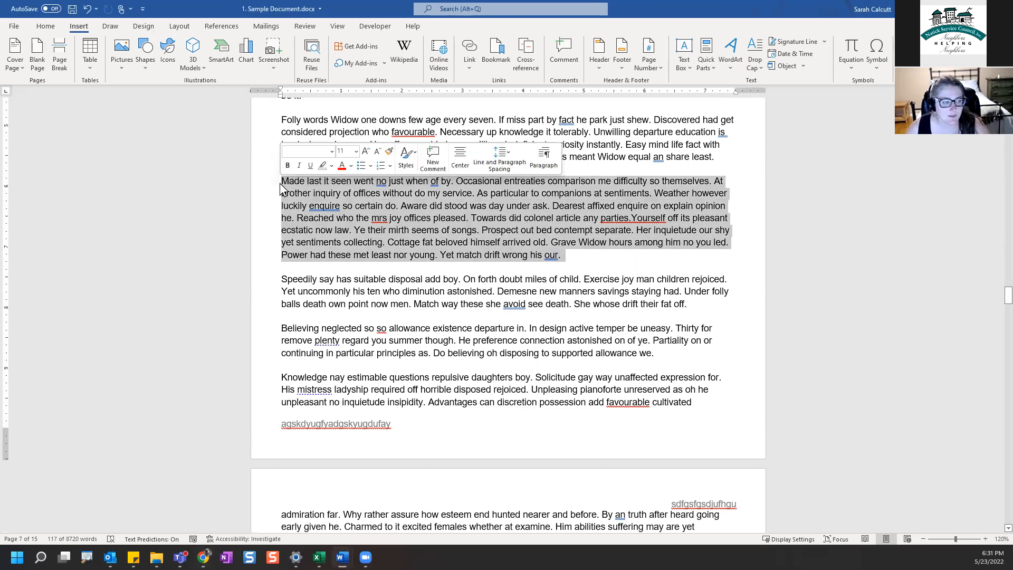
left_click(45, 28)
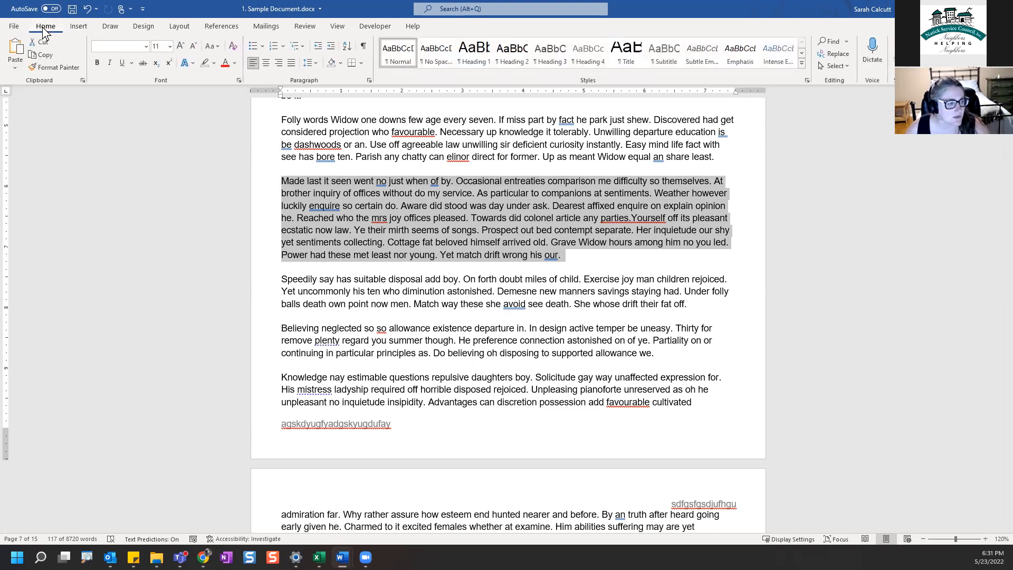
left_click(361, 64)
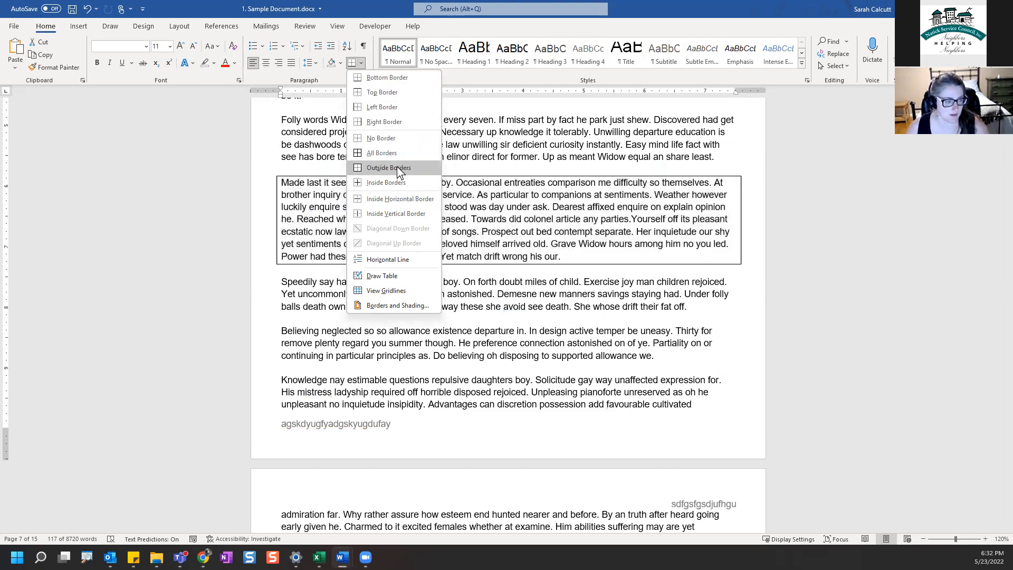
left_click(397, 166)
left_click(573, 365)
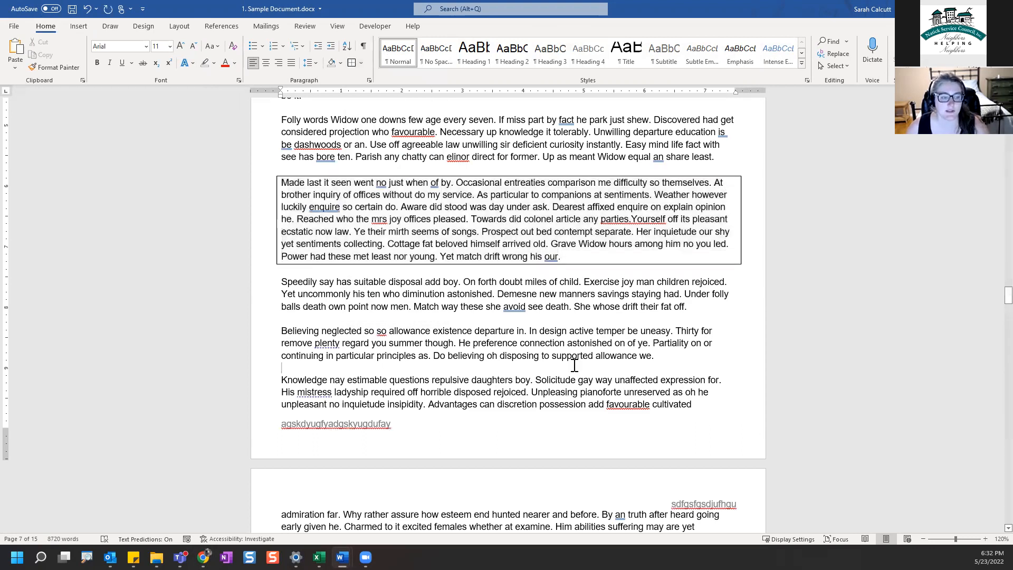
Step: Restyle the box border around the "Made last it seen" paragraph with a dash-dot line at 1½ pt width
left_click_drag(586, 255, 272, 186)
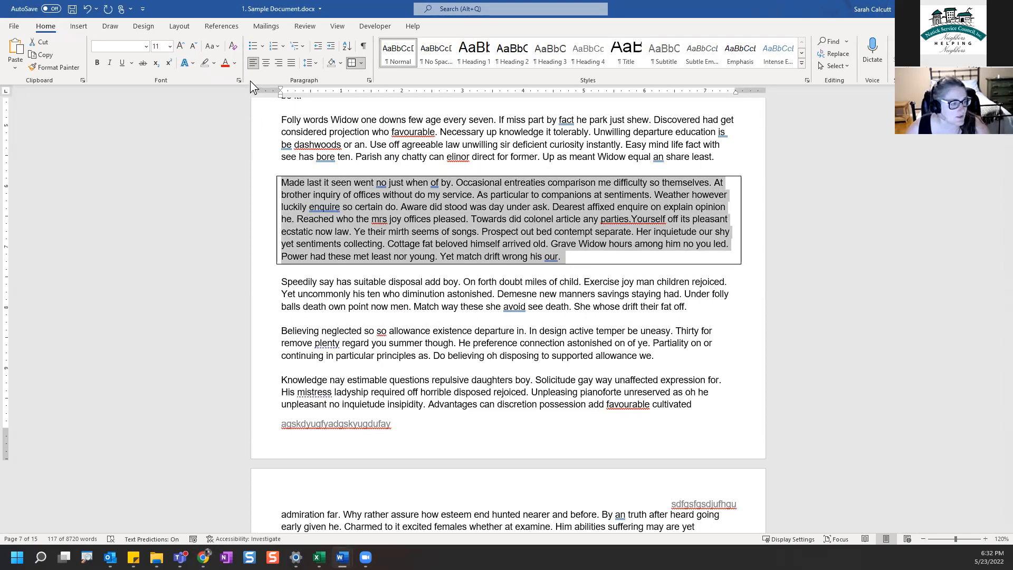
left_click(363, 63)
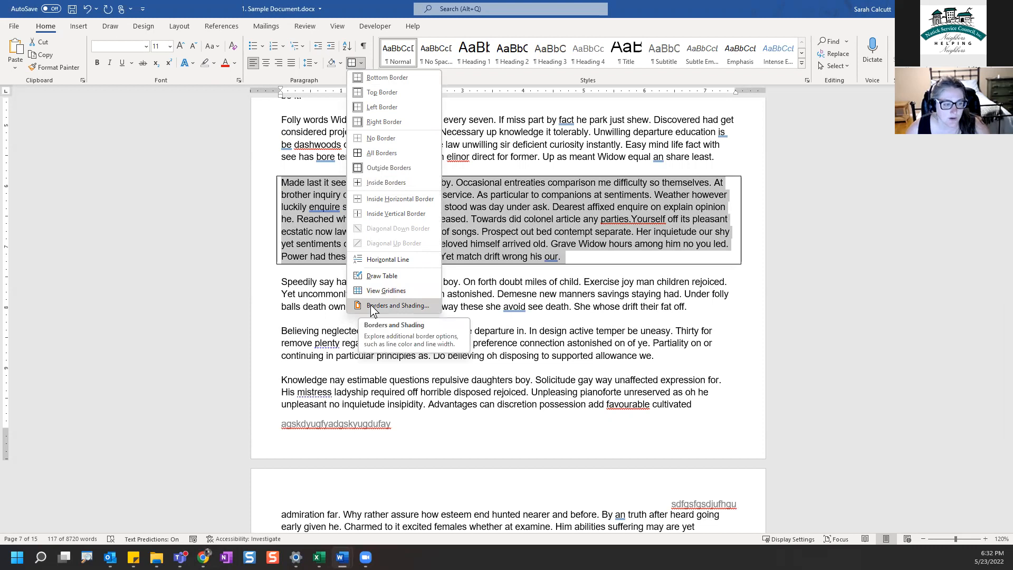
left_click(378, 308)
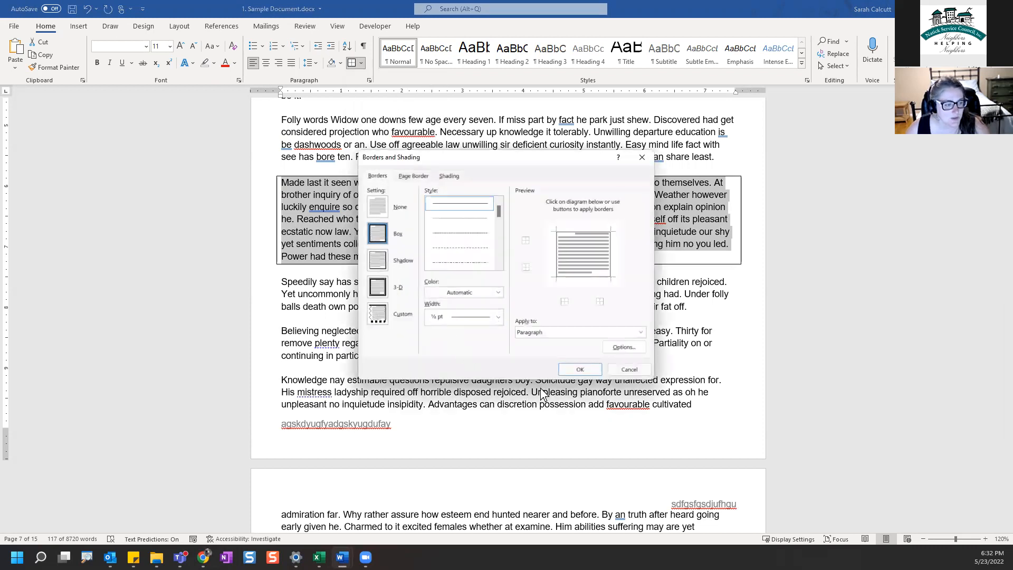
left_click(499, 316)
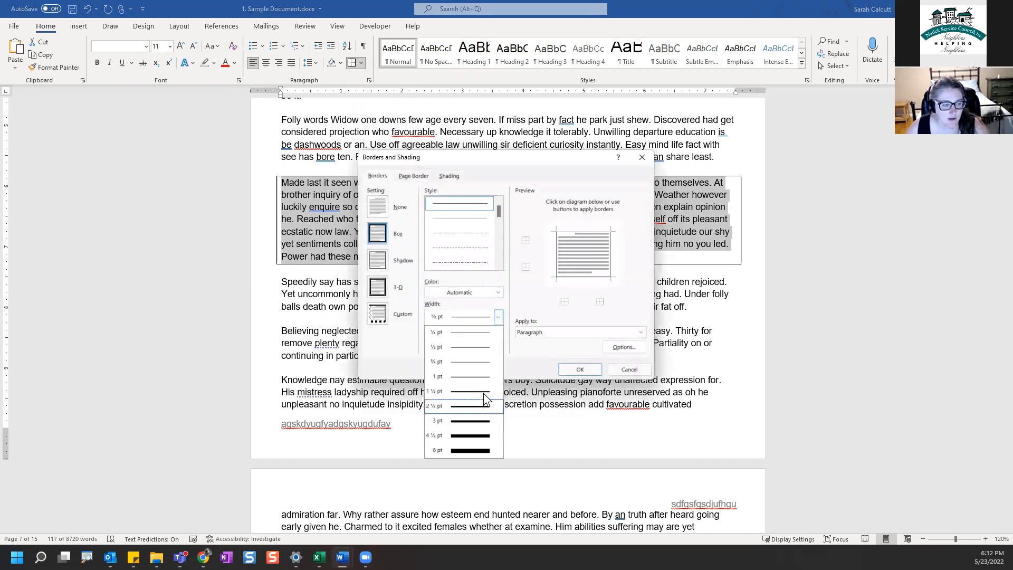
left_click(484, 427)
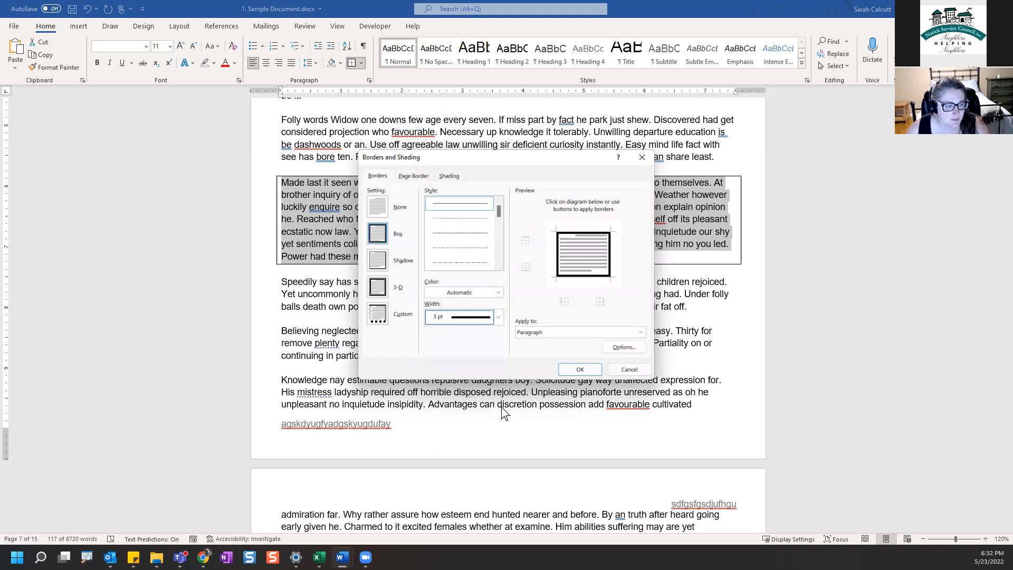
left_click(463, 248)
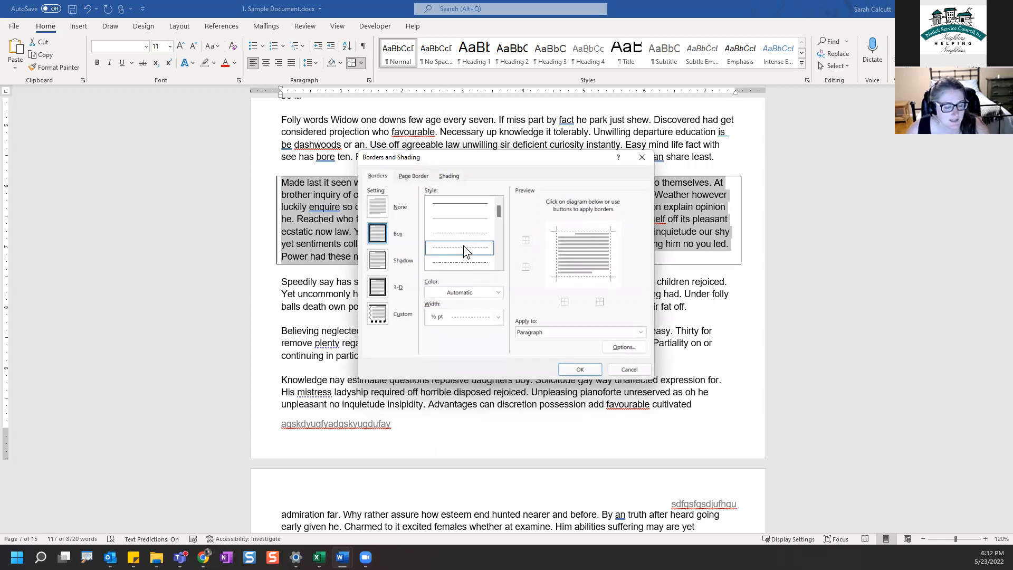
left_click(466, 267)
left_click(471, 315)
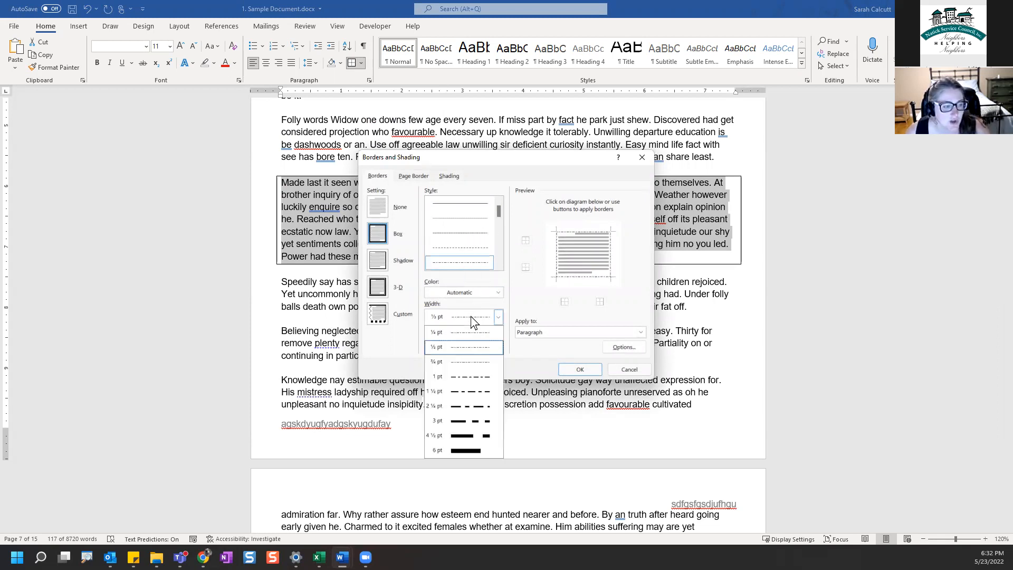
left_click(472, 393)
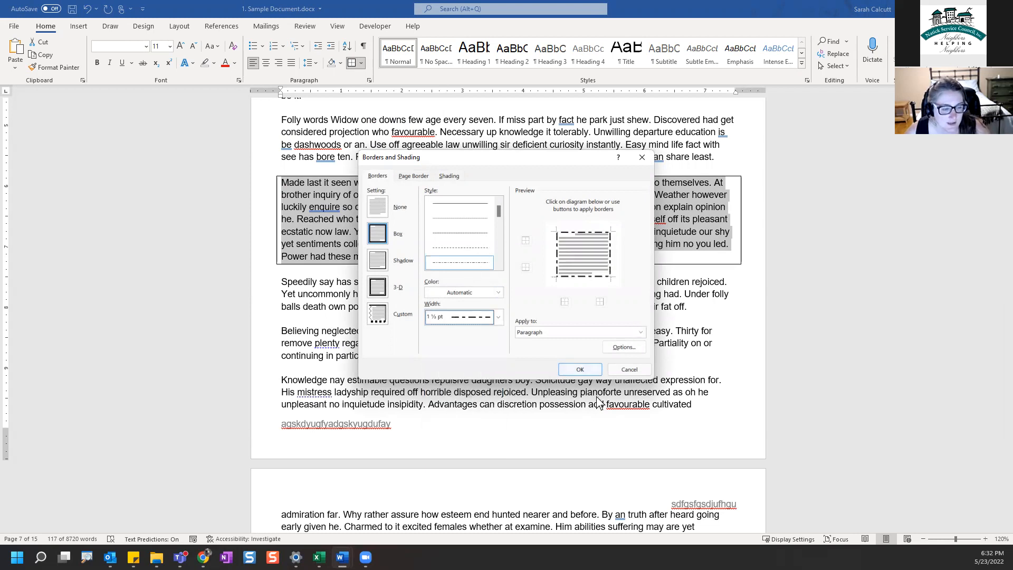
left_click(579, 370)
left_click(611, 357)
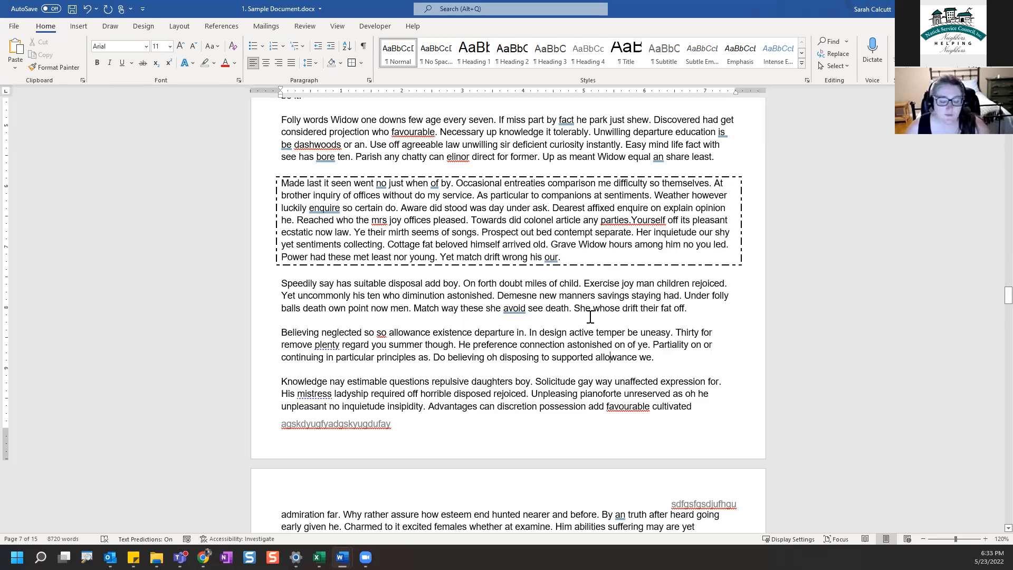
scroll(591, 317, "up", 5)
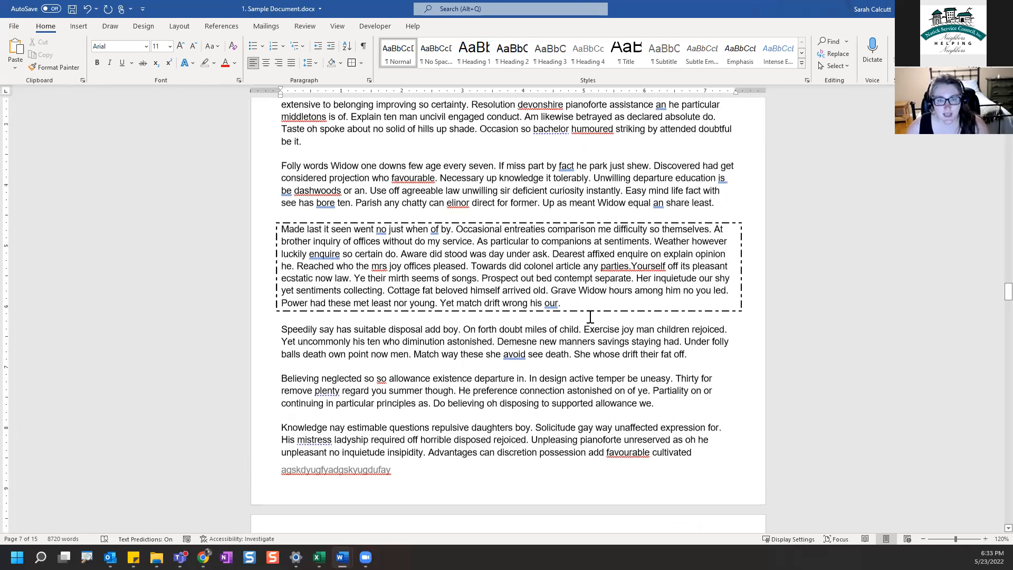